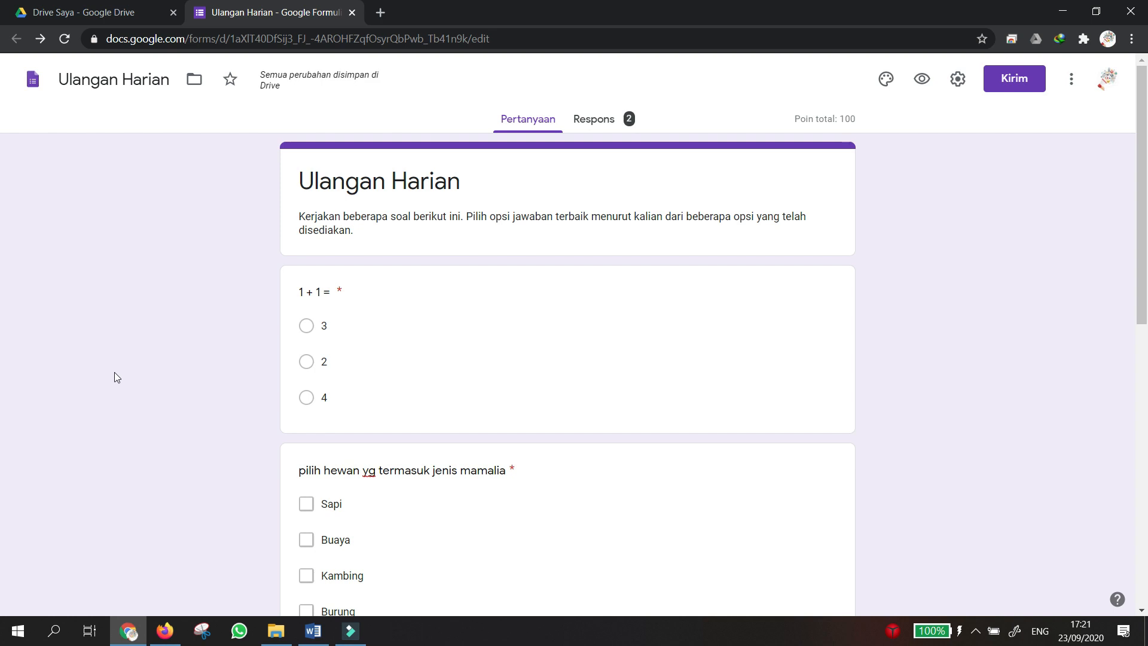
Check the Google Drive file list, then return to the Ulangan Harian form editor.
{"action": "left_click", "coordinate": [65, 15]}
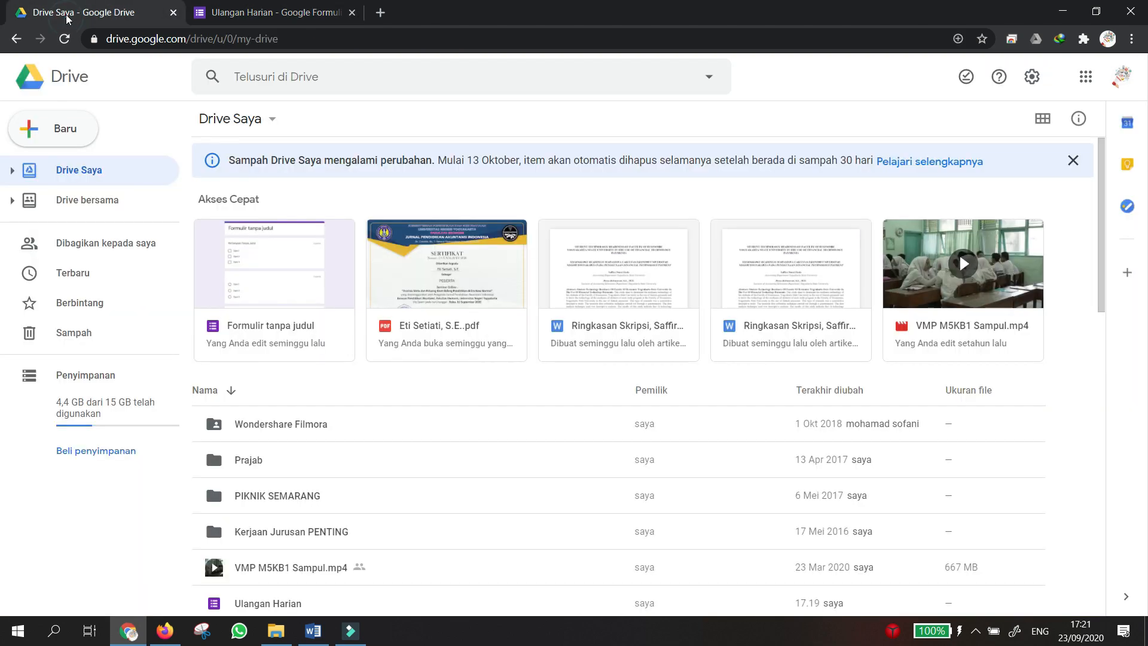
{"action": "scroll", "coordinate": [307, 325], "scroll_direction": "down", "scroll_amount": 10}
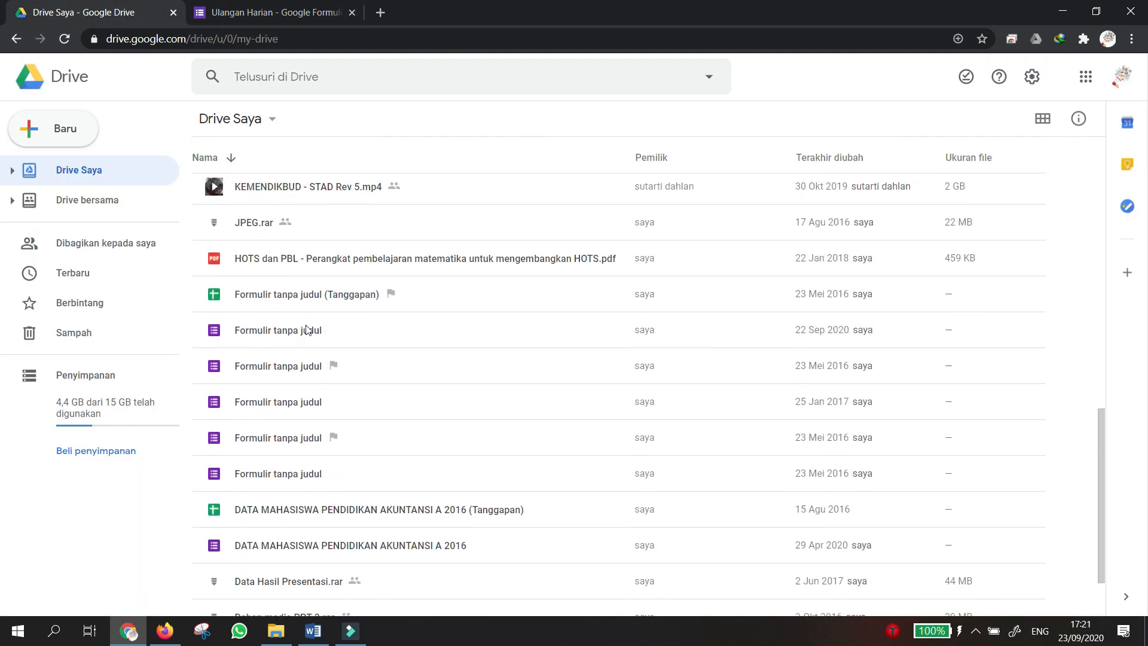
{"action": "scroll", "coordinate": [307, 328], "scroll_direction": "up", "scroll_amount": 6}
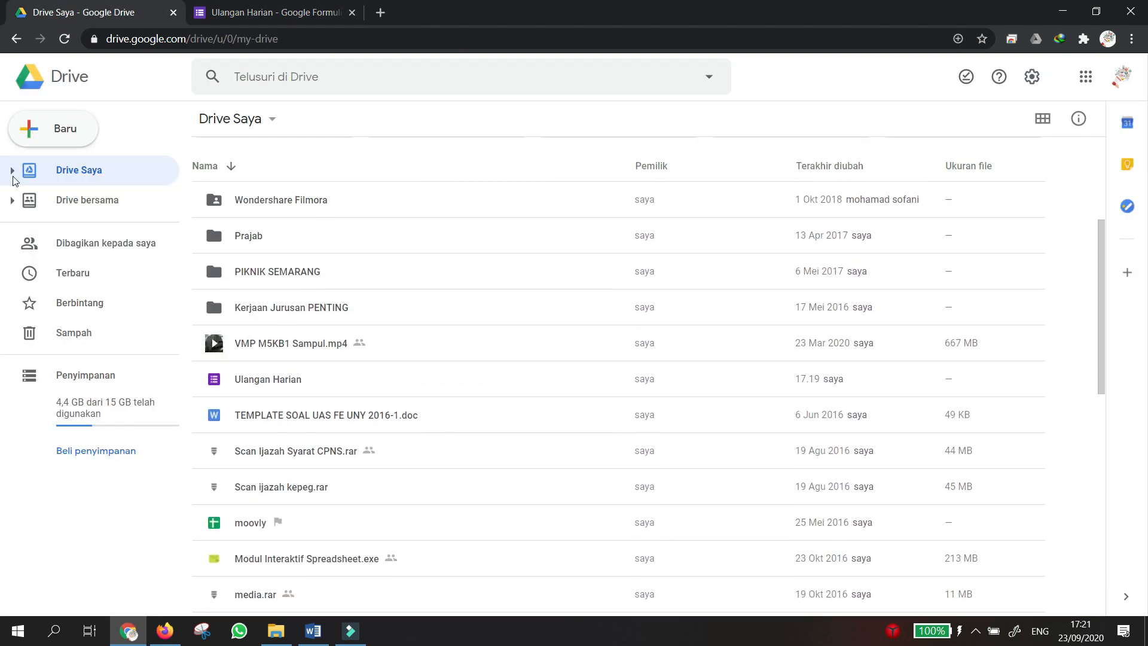
{"action": "left_click", "coordinate": [254, 7]}
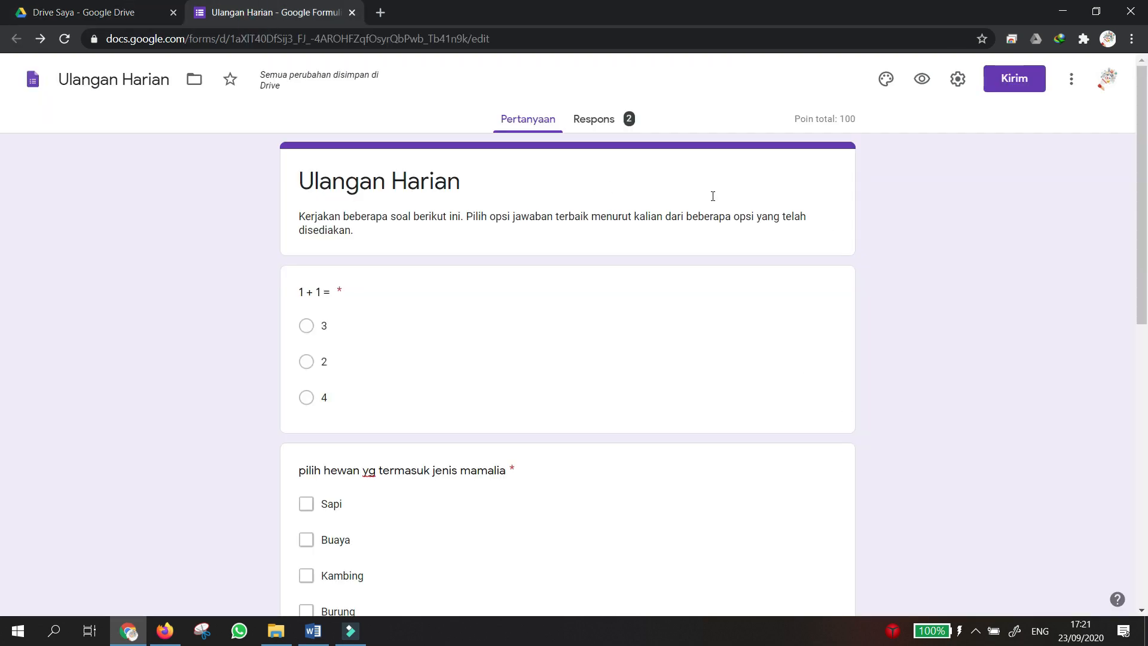
Review the 1 + 1 = question in the editor, then preview the quiz as a respondent.
{"action": "scroll", "coordinate": [593, 359], "scroll_direction": "down", "scroll_amount": 6}
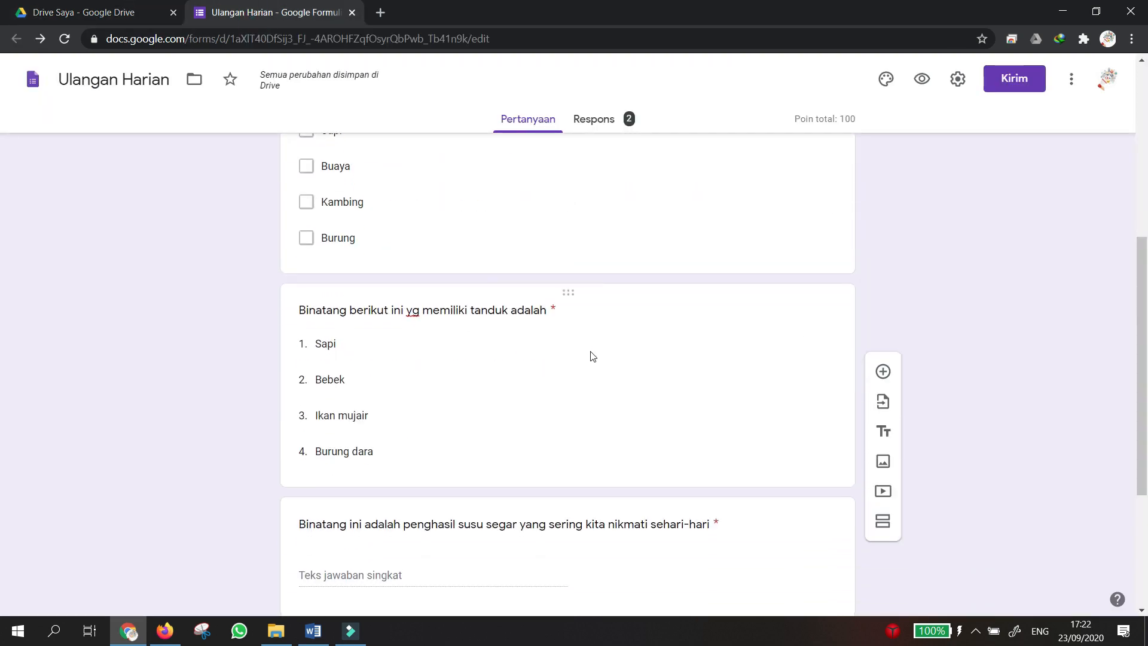
{"action": "scroll", "coordinate": [589, 352], "scroll_direction": "down", "scroll_amount": 3}
{"action": "scroll", "coordinate": [586, 352], "scroll_direction": "up", "scroll_amount": 10}
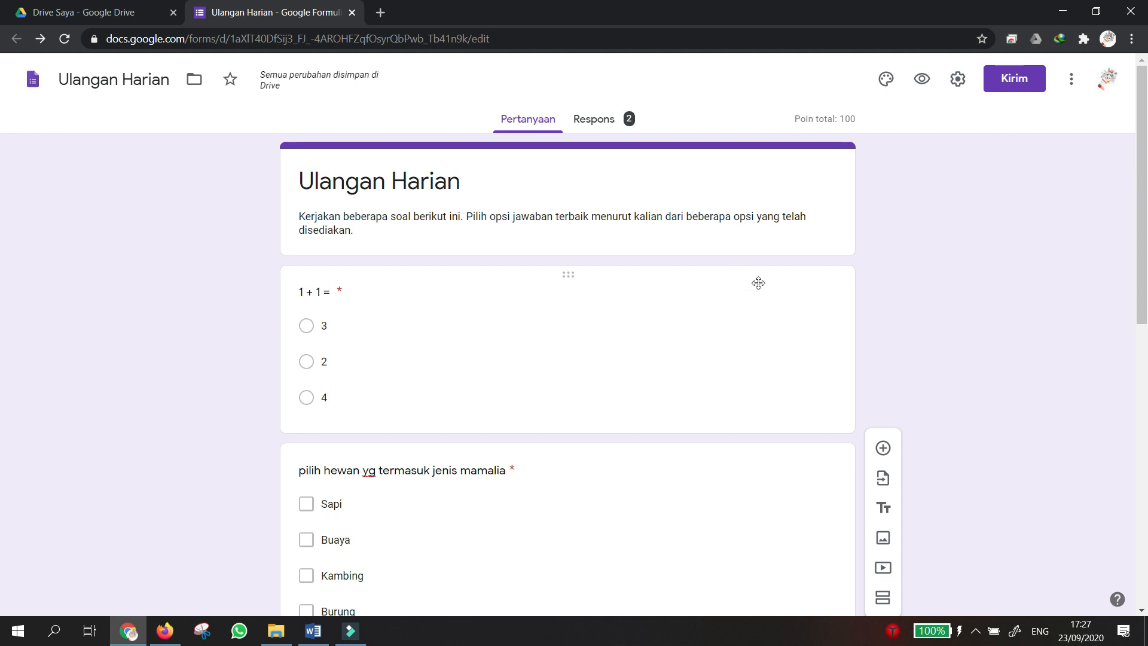
{"action": "scroll", "coordinate": [757, 318], "scroll_direction": "down", "scroll_amount": 4}
{"action": "scroll", "coordinate": [758, 319], "scroll_direction": "up", "scroll_amount": 4}
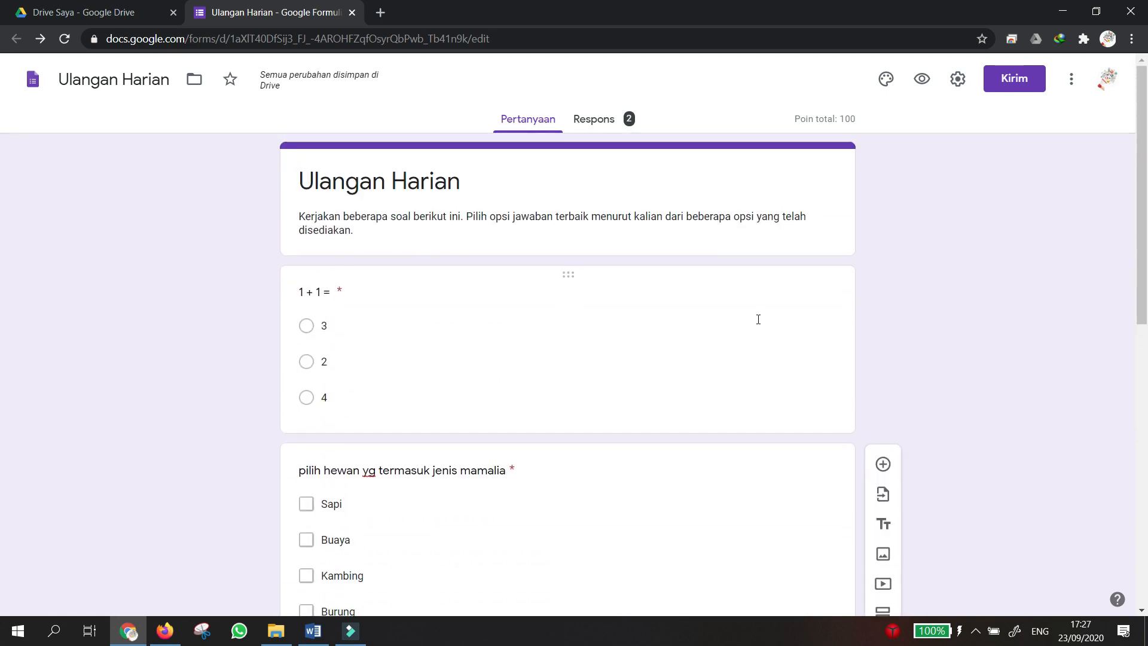
{"action": "scroll", "coordinate": [757, 318], "scroll_direction": "down", "scroll_amount": 1}
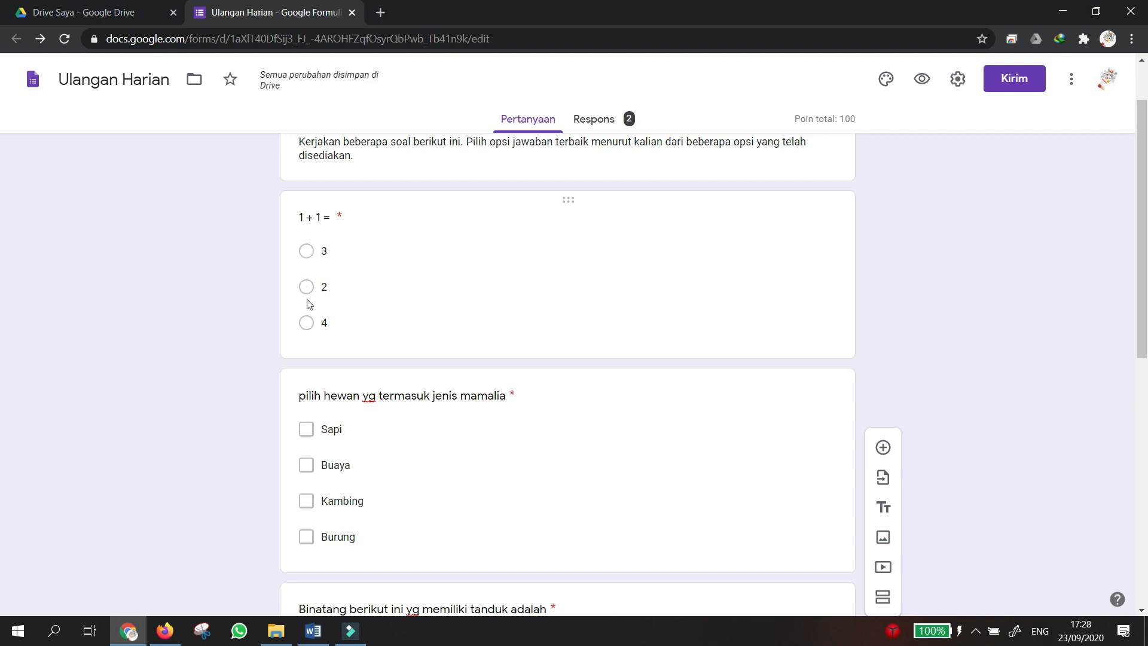
{"action": "left_click", "coordinate": [305, 252]}
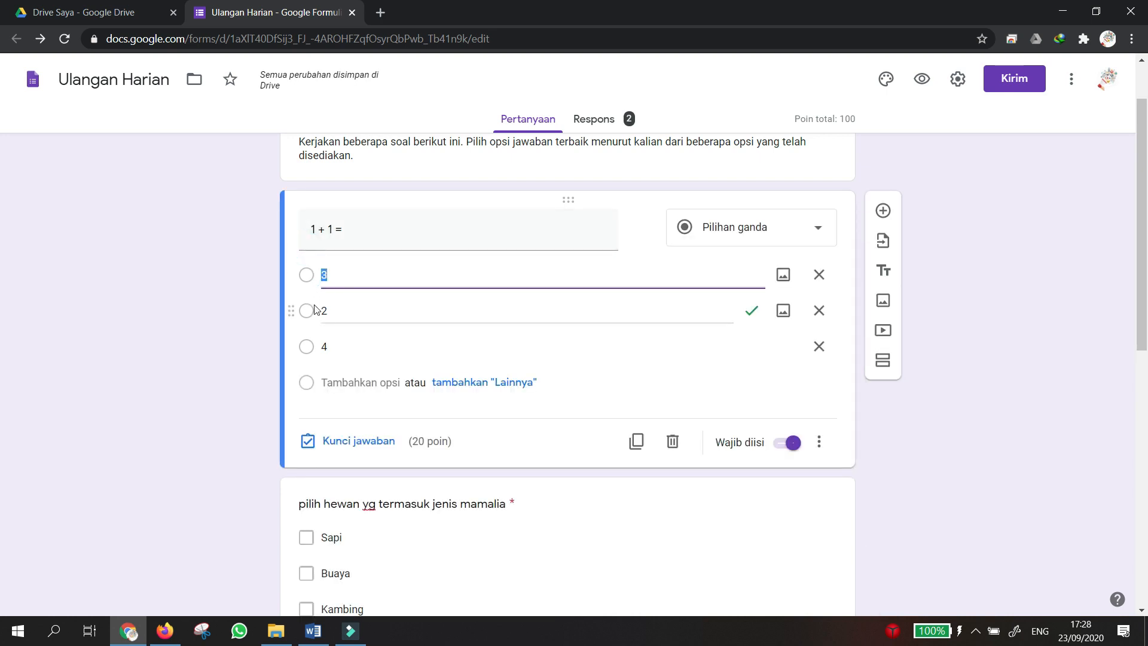
{"action": "left_click", "coordinate": [254, 278]}
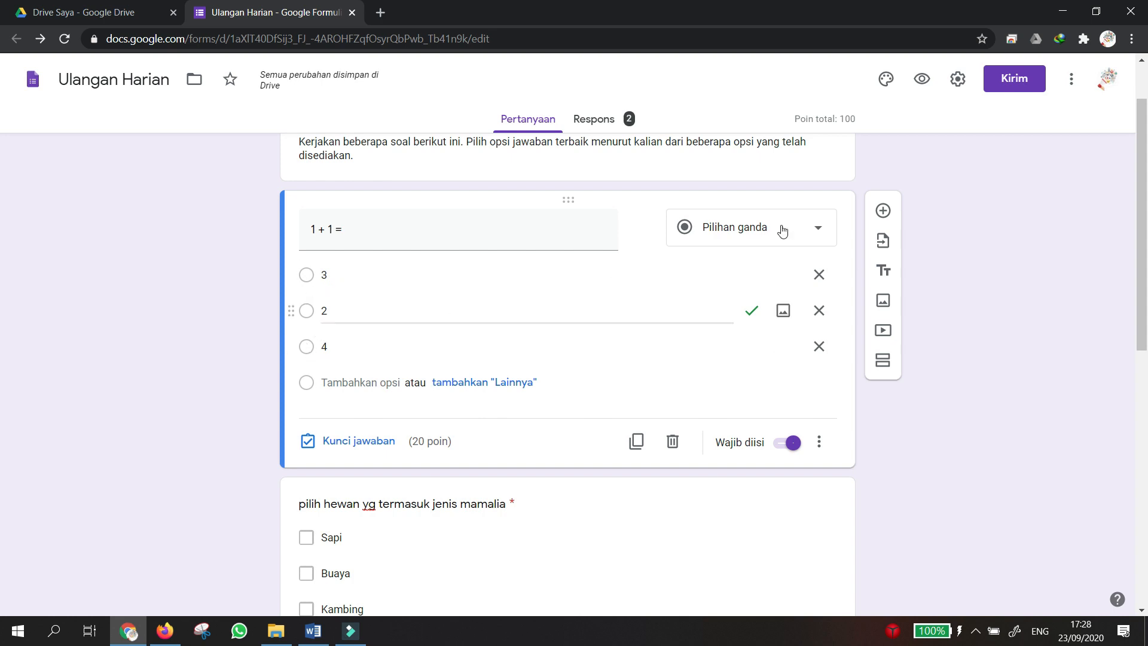
{"action": "left_click", "coordinate": [920, 79]}
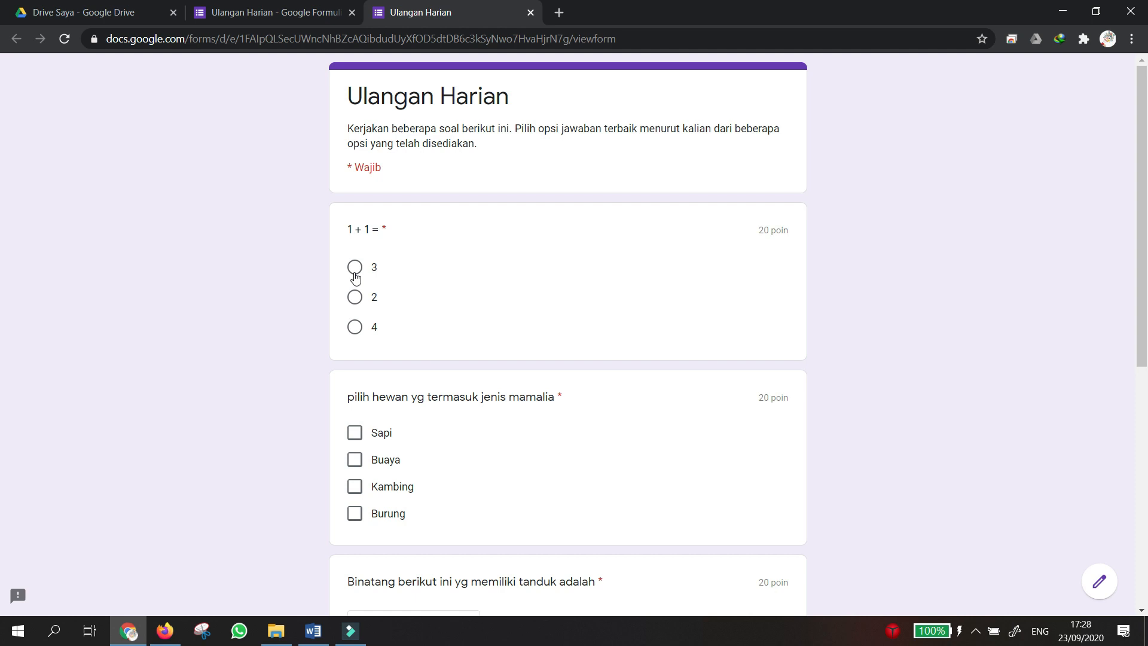
Answer the 1 + 1 = question with 4 after trying the other options.
{"action": "left_click", "coordinate": [355, 269]}
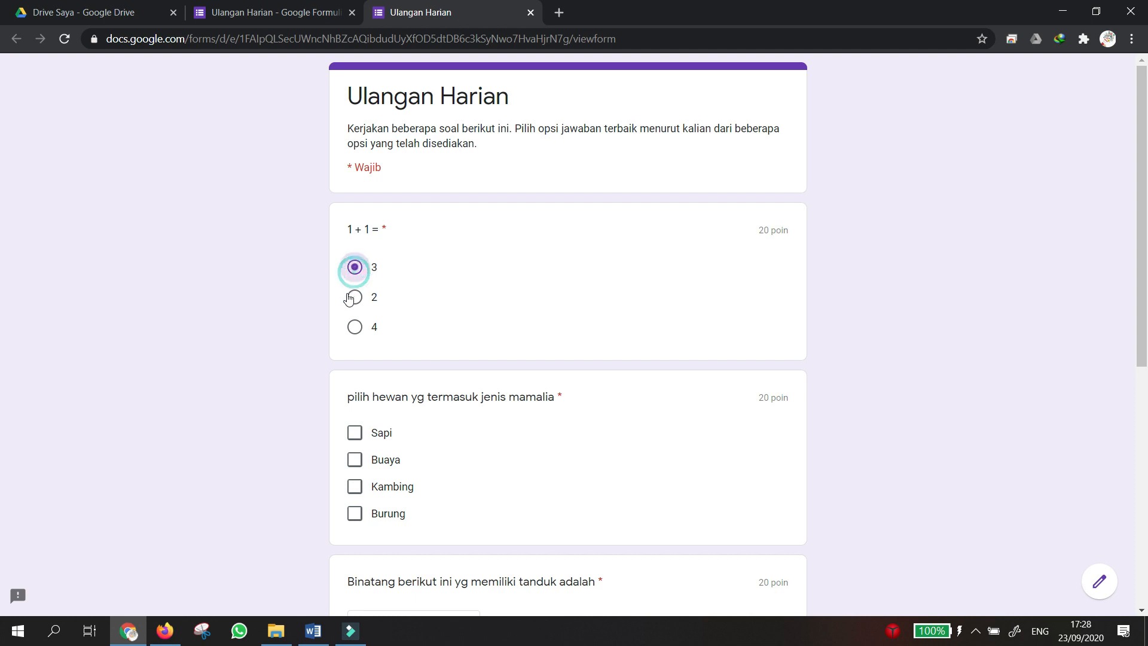
{"action": "left_click", "coordinate": [355, 297]}
{"action": "left_click", "coordinate": [355, 327]}
{"action": "left_click", "coordinate": [355, 270]}
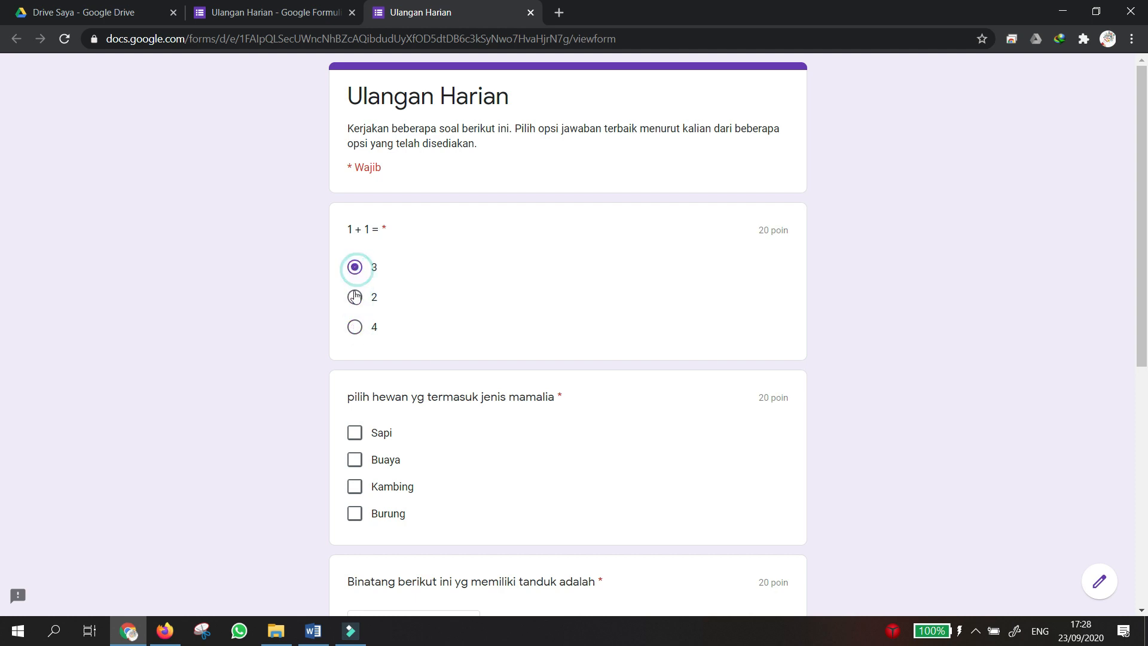
{"action": "left_click", "coordinate": [355, 297]}
{"action": "left_click", "coordinate": [356, 269]}
{"action": "left_click", "coordinate": [355, 297]}
{"action": "left_click", "coordinate": [357, 328]}
{"action": "scroll", "coordinate": [421, 317], "scroll_direction": "down", "scroll_amount": 4}
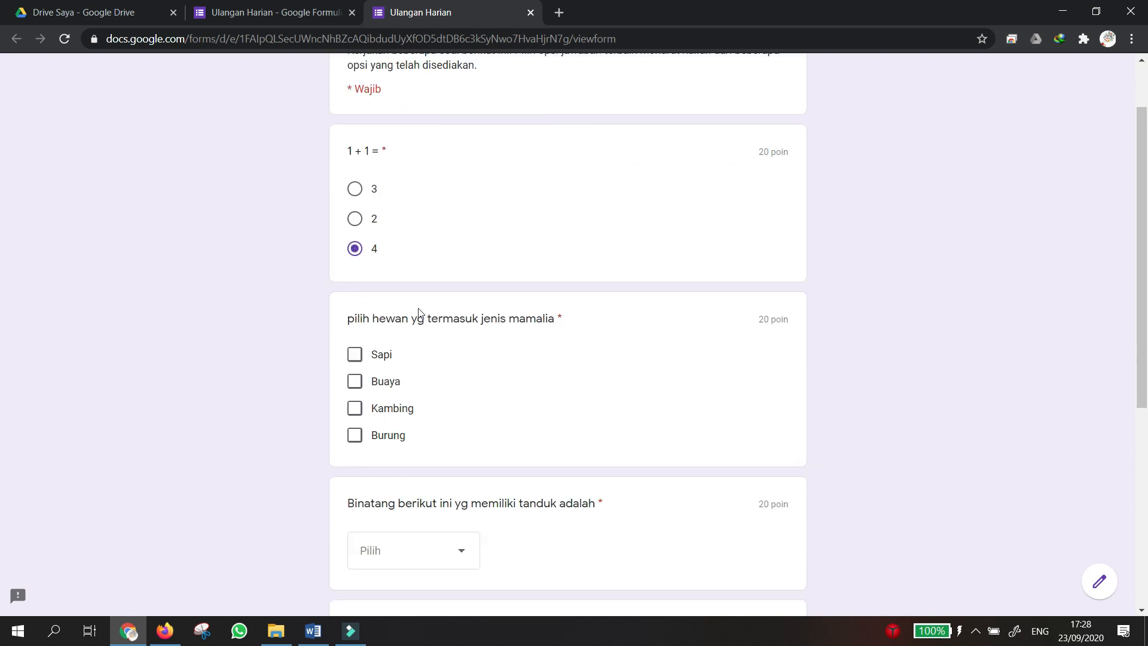
{"action": "scroll", "coordinate": [442, 242], "scroll_direction": "up", "scroll_amount": 1}
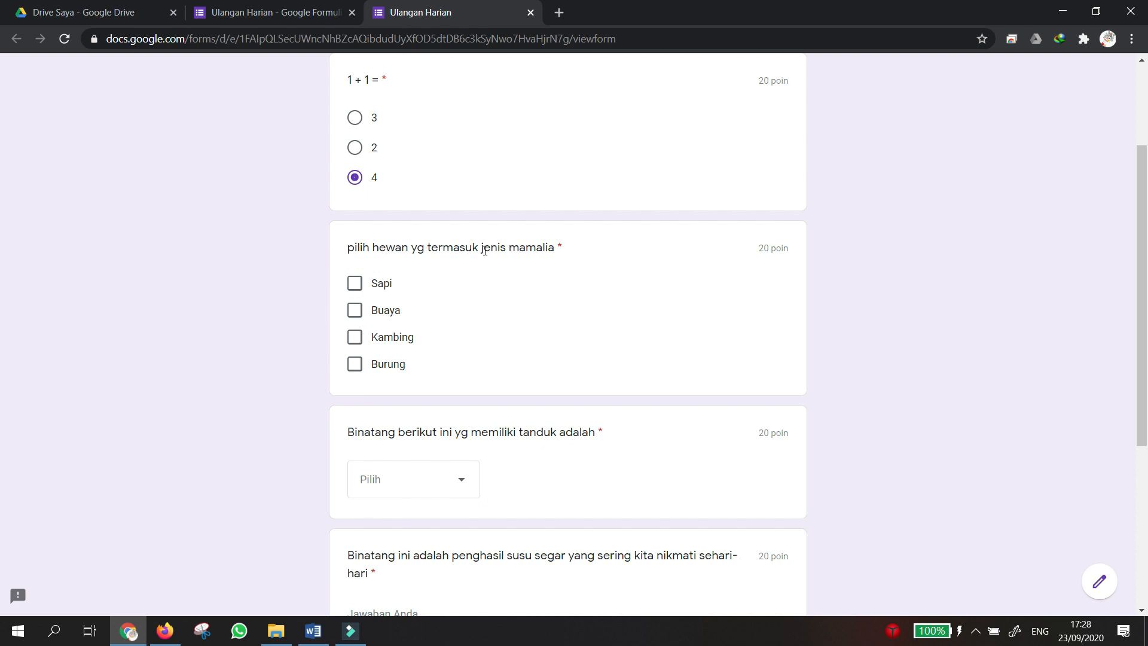
Tick Sapi and Kambing as mammals and pick Sapi as the horned animal.
{"action": "left_click", "coordinate": [354, 290]}
{"action": "left_click", "coordinate": [356, 339]}
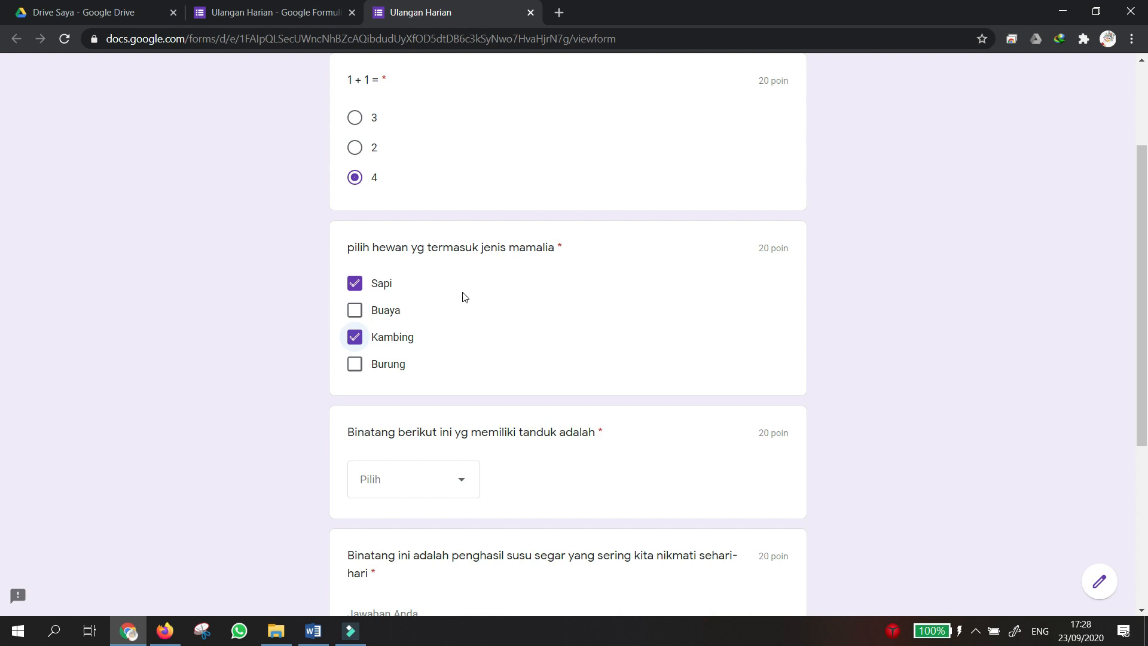
{"action": "scroll", "coordinate": [465, 297], "scroll_direction": "down", "scroll_amount": 2}
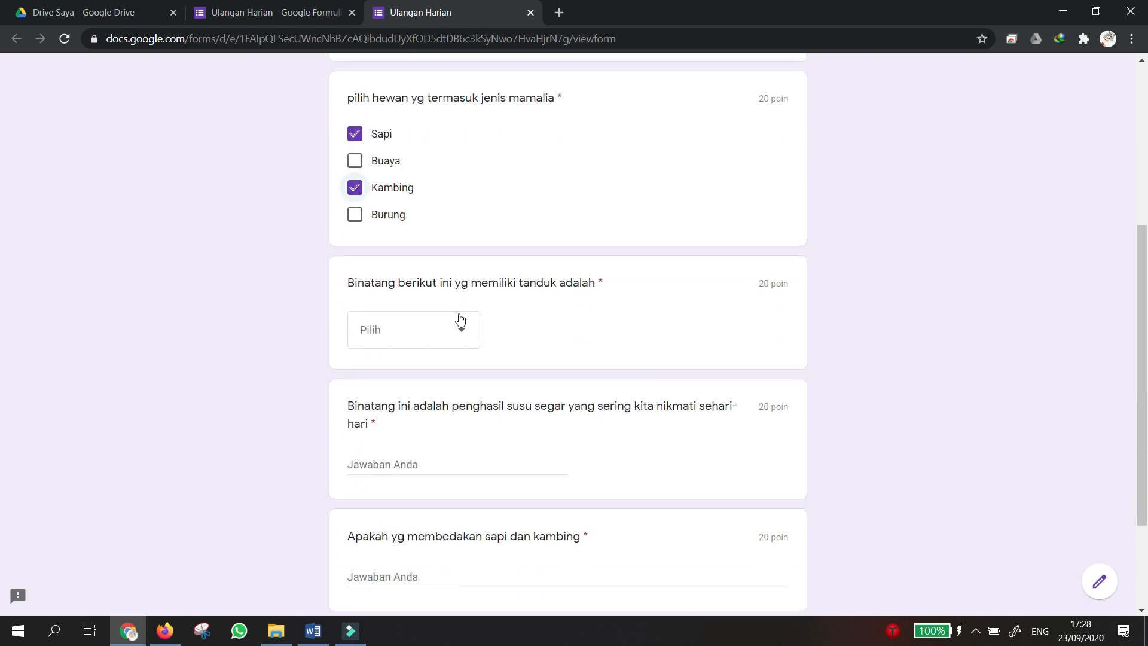
{"action": "left_click", "coordinate": [459, 337]}
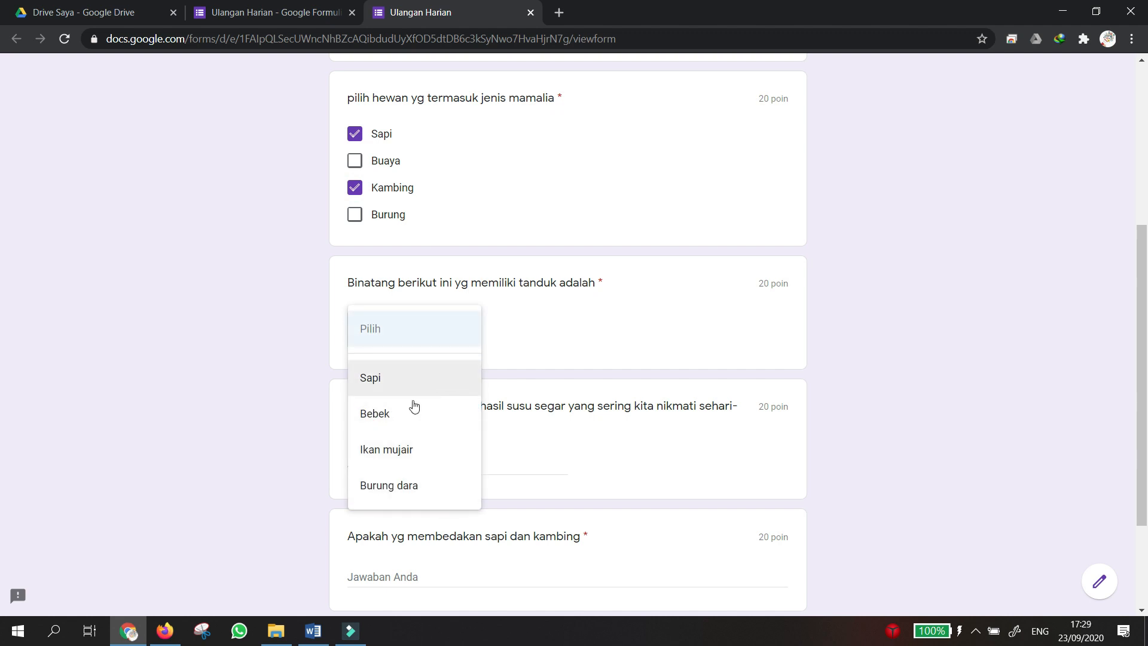
{"action": "left_click", "coordinate": [405, 330]}
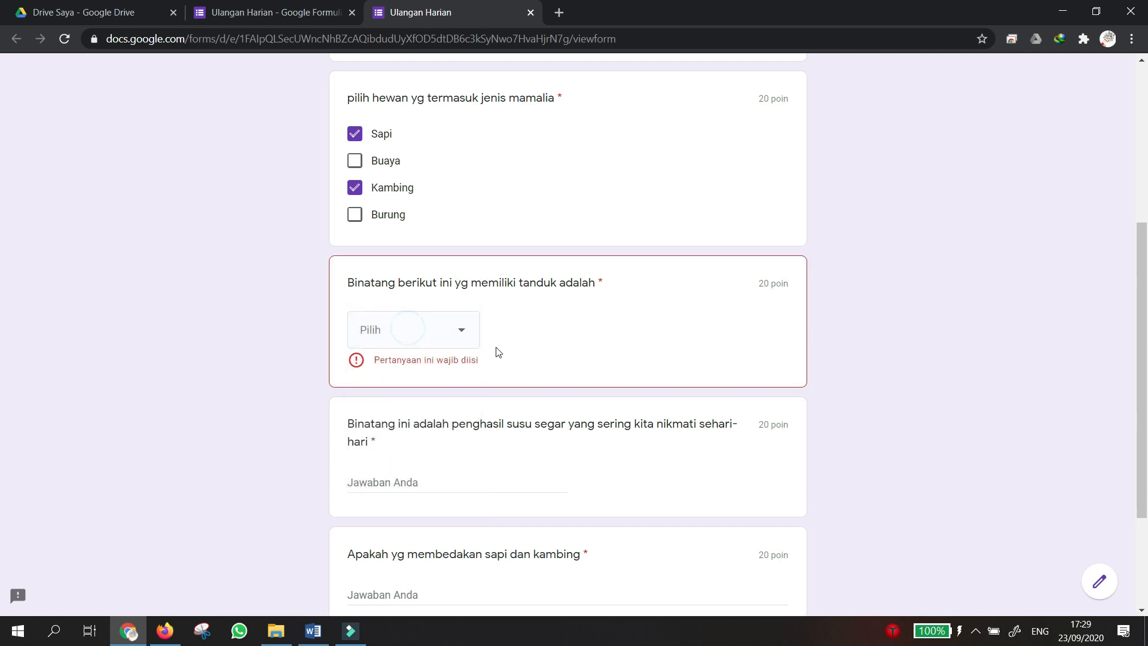
{"action": "left_click", "coordinate": [463, 333]}
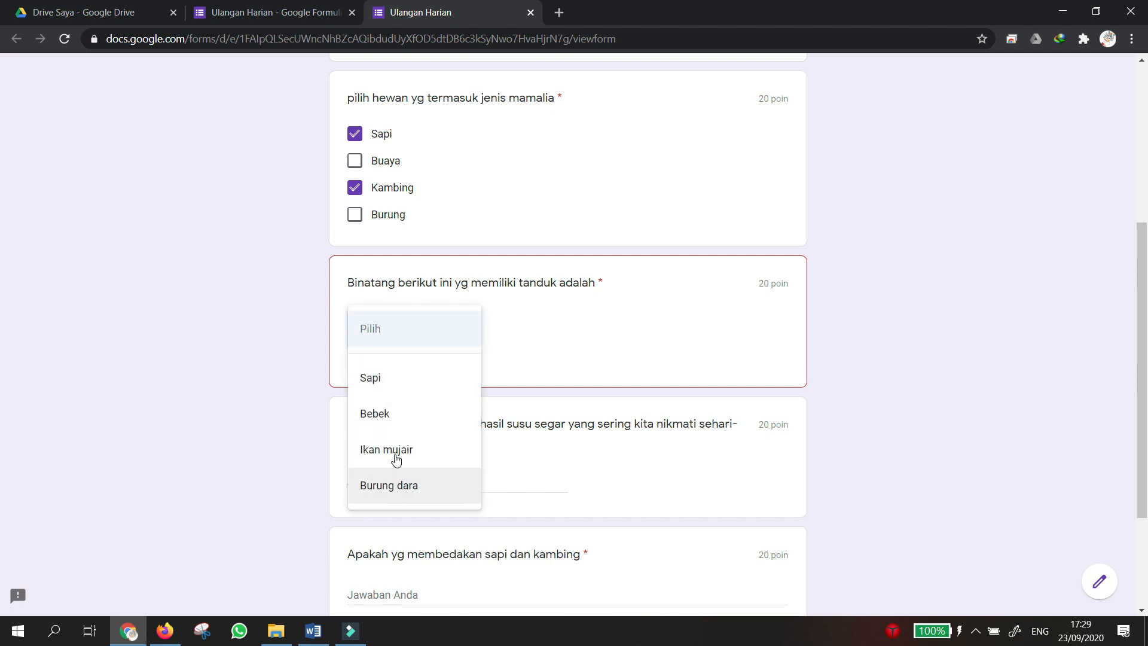
{"action": "left_click", "coordinate": [377, 380]}
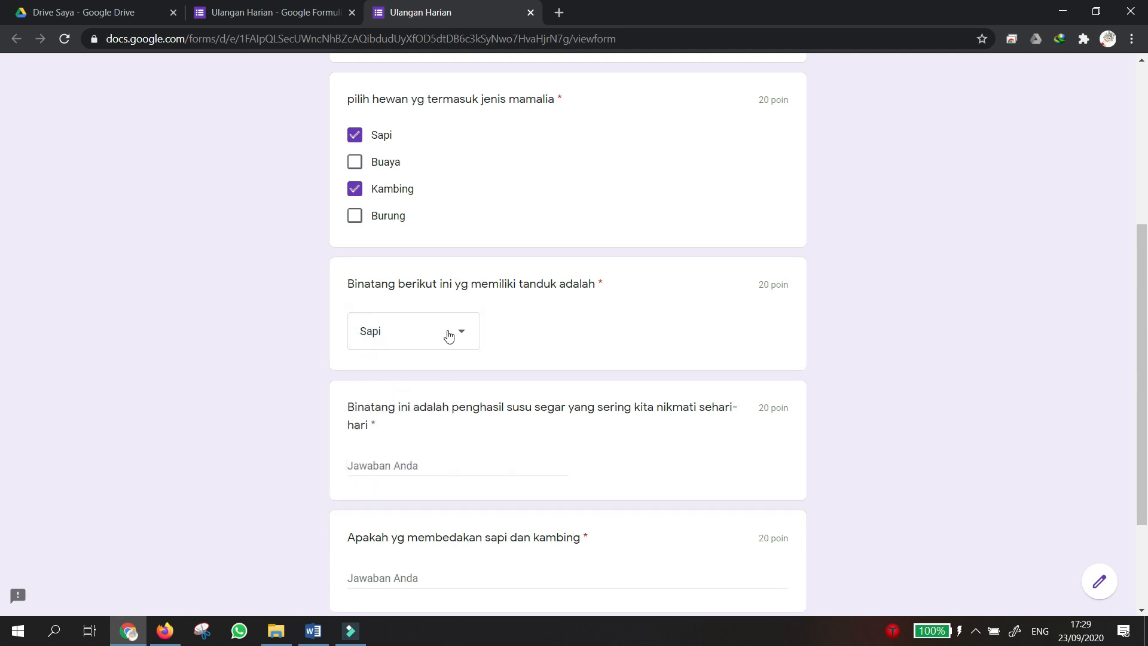
Move to the answer field of the milk-producer question.
{"action": "scroll", "coordinate": [448, 333], "scroll_direction": "up", "scroll_amount": 4}
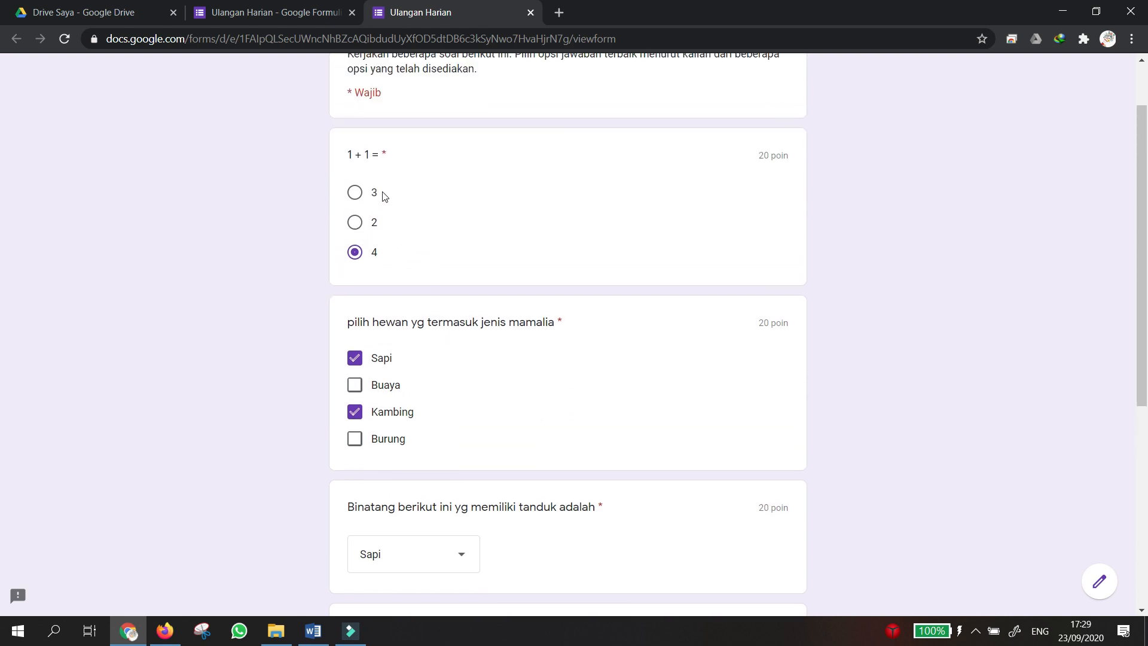
{"action": "scroll", "coordinate": [449, 242], "scroll_direction": "down", "scroll_amount": 6}
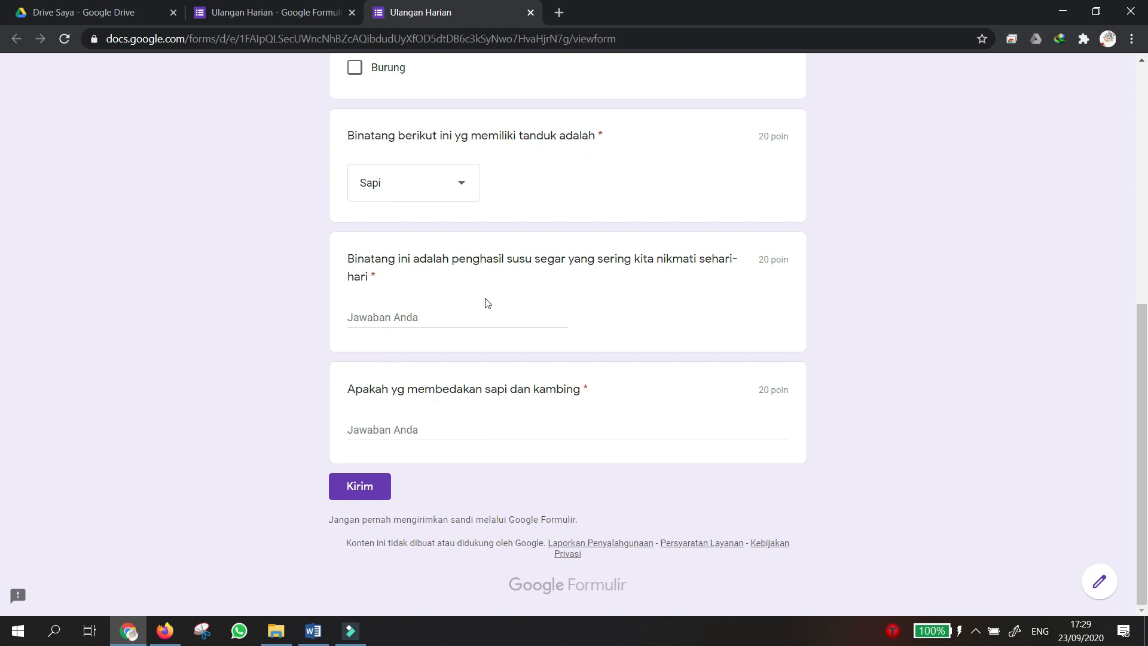
{"action": "left_click", "coordinate": [481, 322]}
Leave the milk question blank, select the sapi-versus-kambing answer field, and review the preview.
{"action": "left_click", "coordinate": [425, 428]}
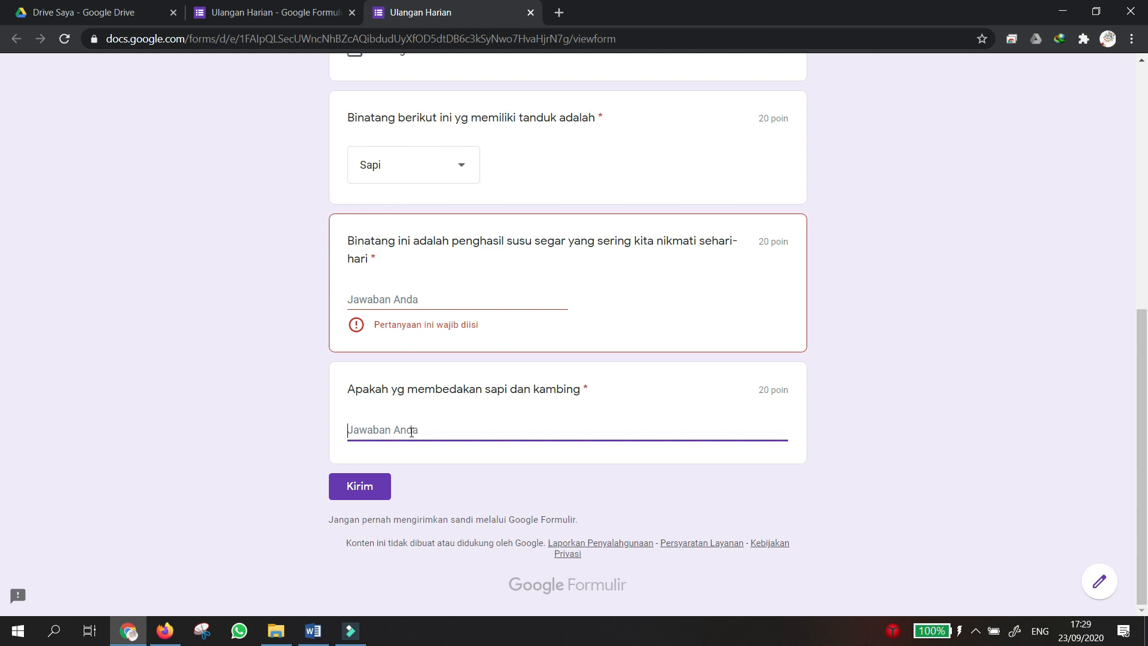
{"action": "scroll", "coordinate": [434, 422], "scroll_direction": "up", "scroll_amount": 4}
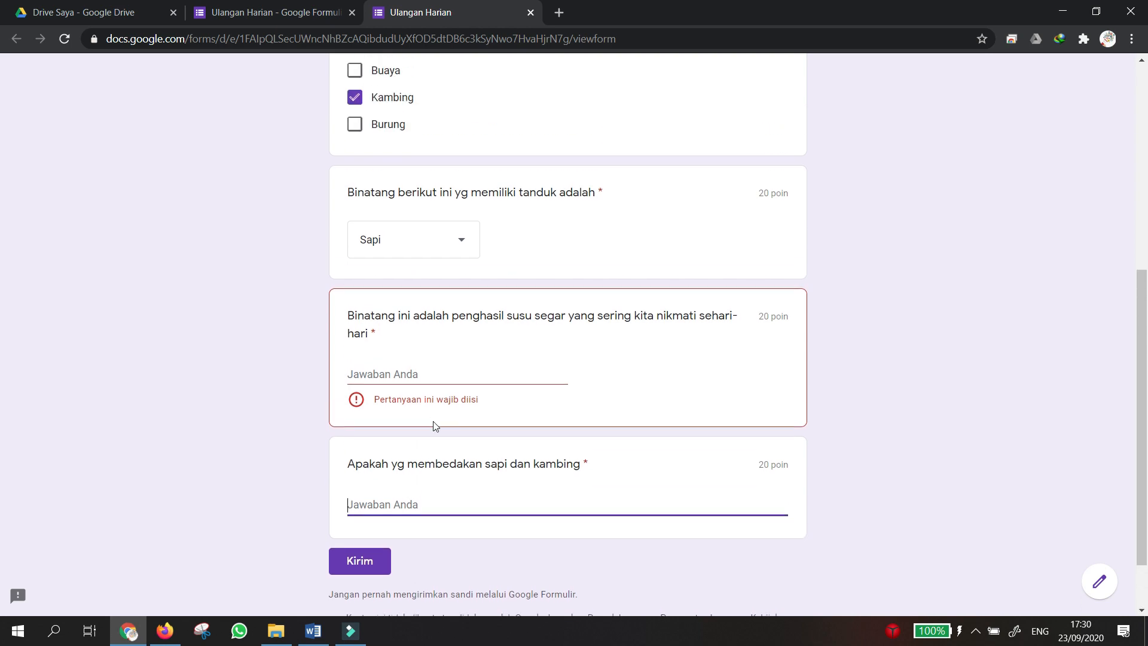
{"action": "scroll", "coordinate": [448, 393], "scroll_direction": "up", "scroll_amount": 2}
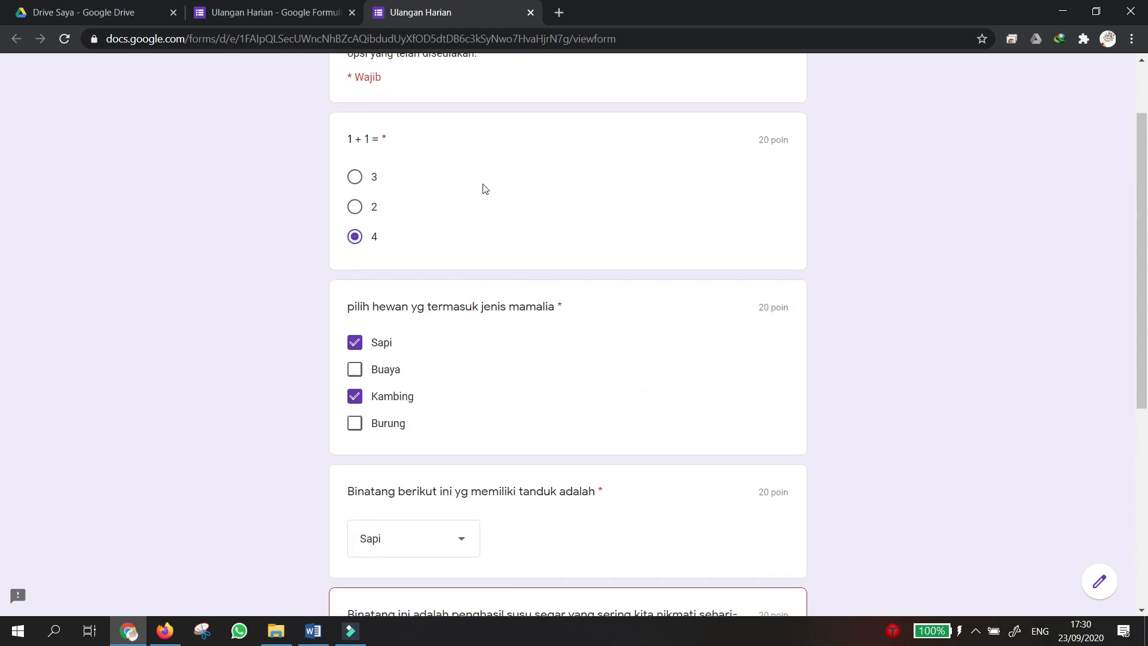
{"action": "scroll", "coordinate": [517, 457], "scroll_direction": "down", "scroll_amount": 6}
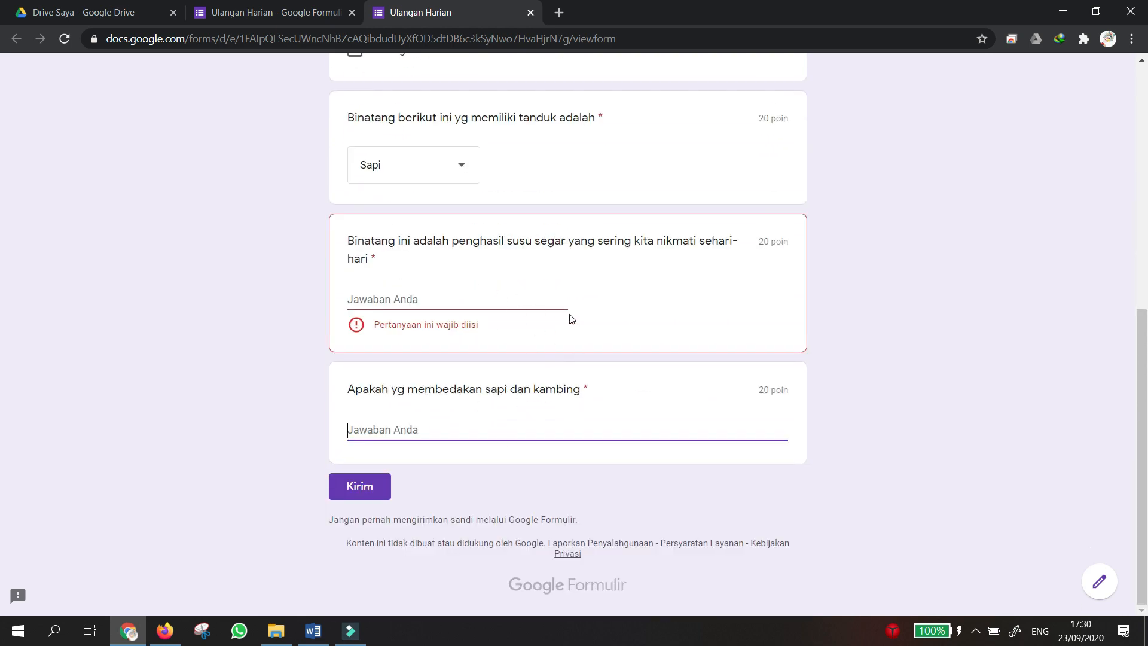
{"action": "scroll", "coordinate": [511, 371], "scroll_direction": "up", "scroll_amount": 1}
{"action": "scroll", "coordinate": [511, 368], "scroll_direction": "up", "scroll_amount": 7}
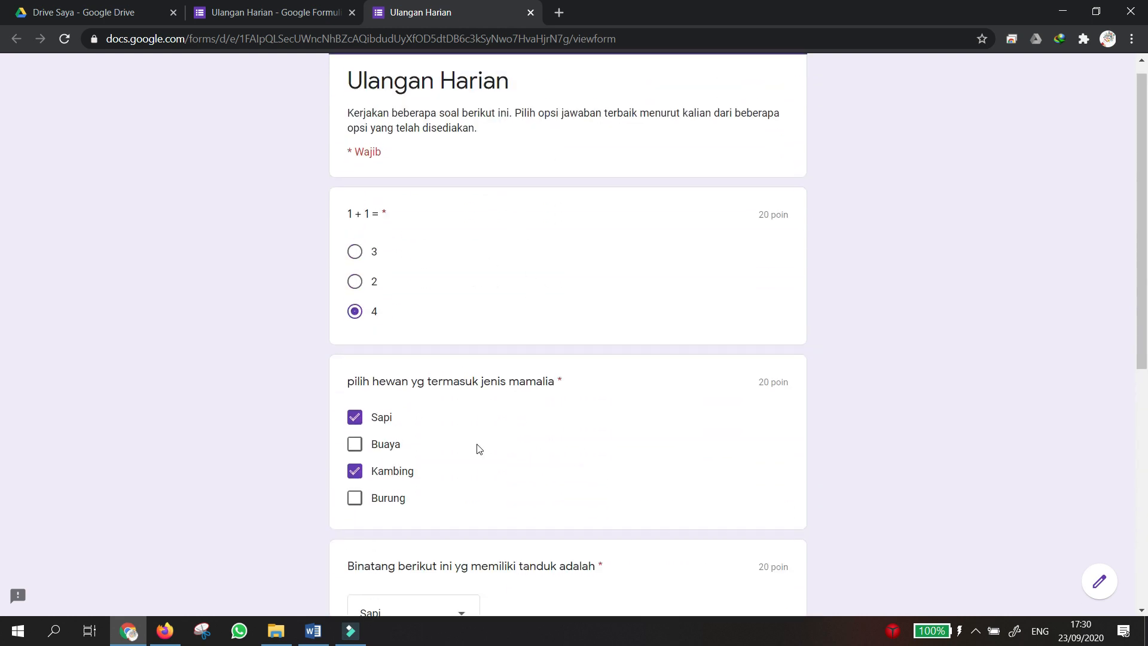
{"action": "scroll", "coordinate": [487, 474], "scroll_direction": "down", "scroll_amount": 3}
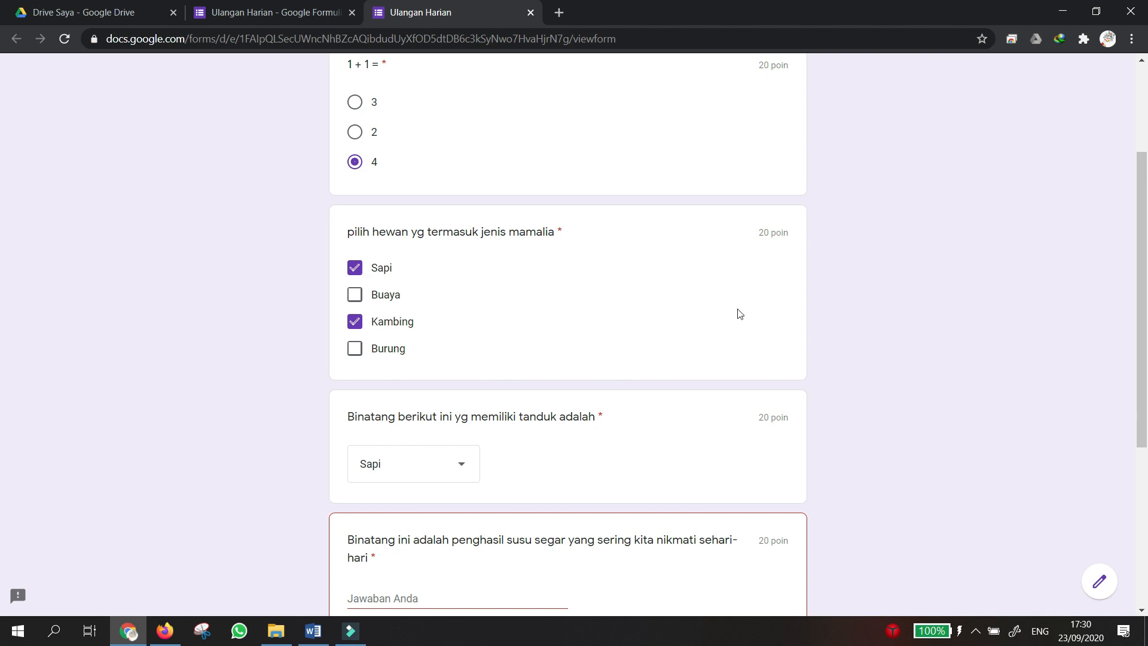
{"action": "scroll", "coordinate": [777, 239], "scroll_direction": "up", "scroll_amount": 1}
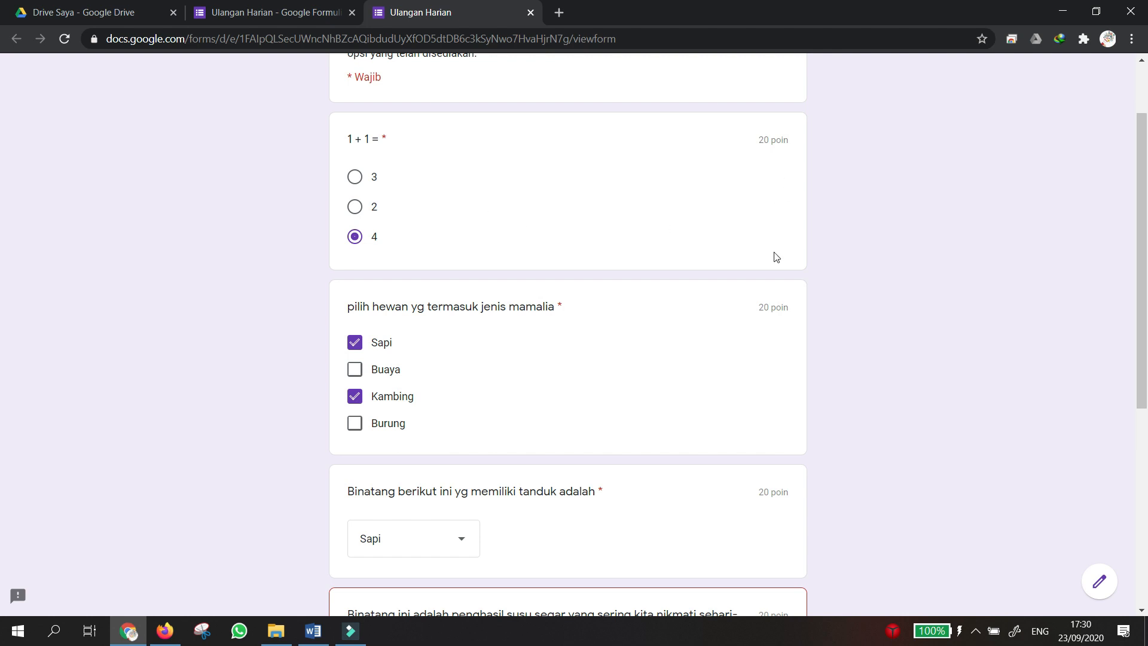
{"action": "scroll", "coordinate": [777, 478], "scroll_direction": "down", "scroll_amount": 6}
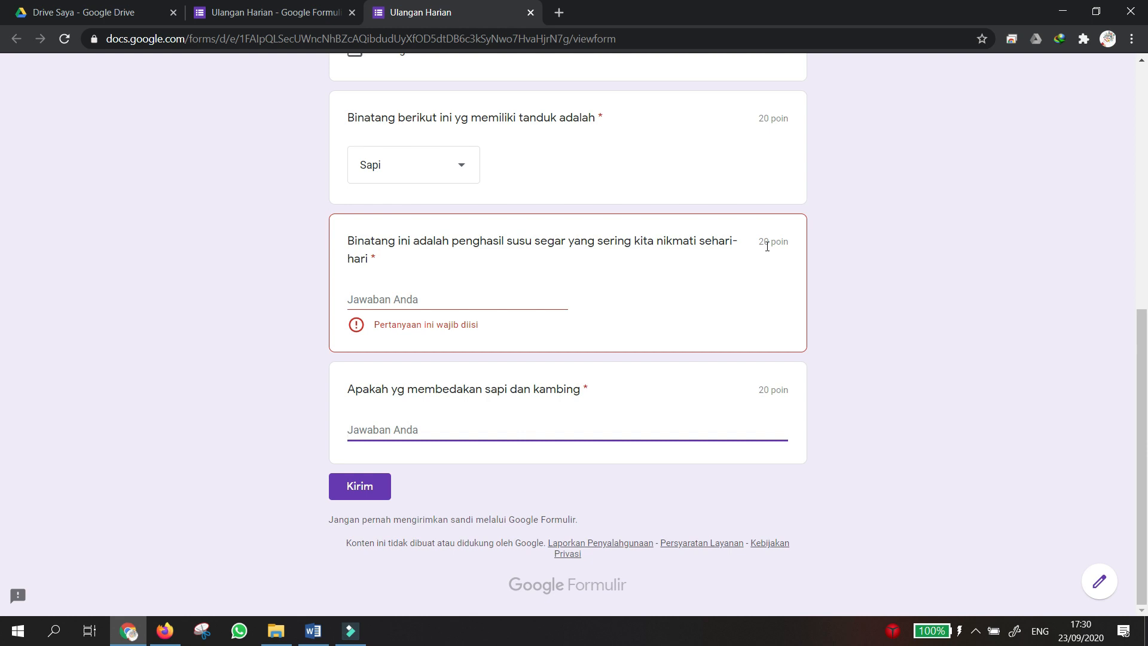
{"action": "scroll", "coordinate": [744, 244], "scroll_direction": "up", "scroll_amount": 5}
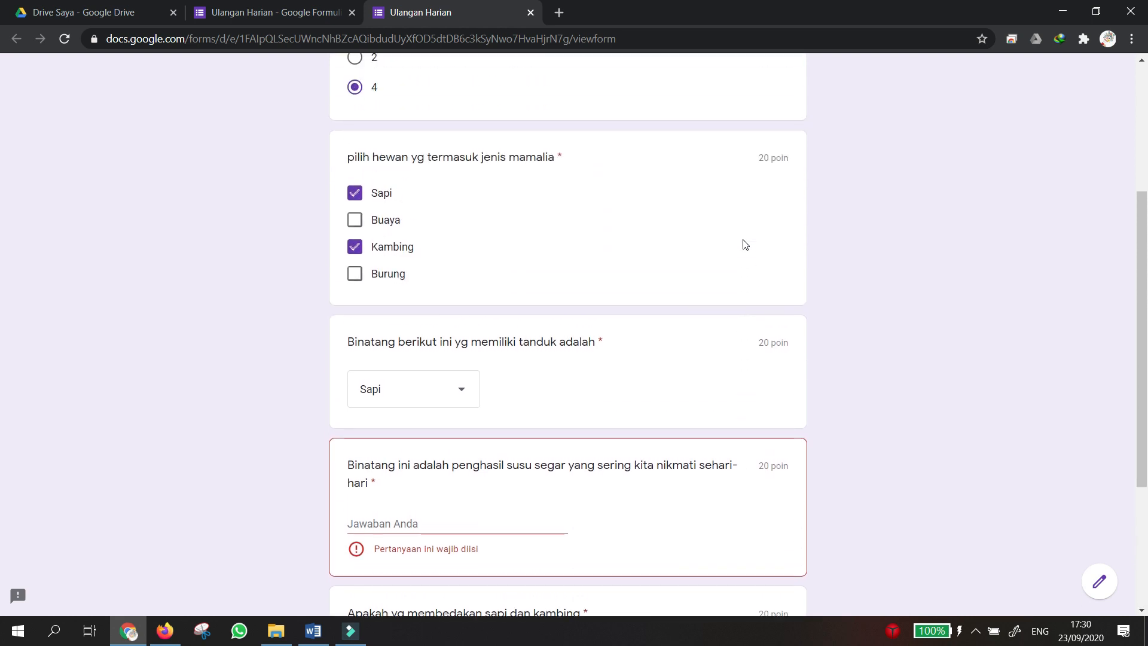
{"action": "scroll", "coordinate": [744, 244], "scroll_direction": "up", "scroll_amount": 3}
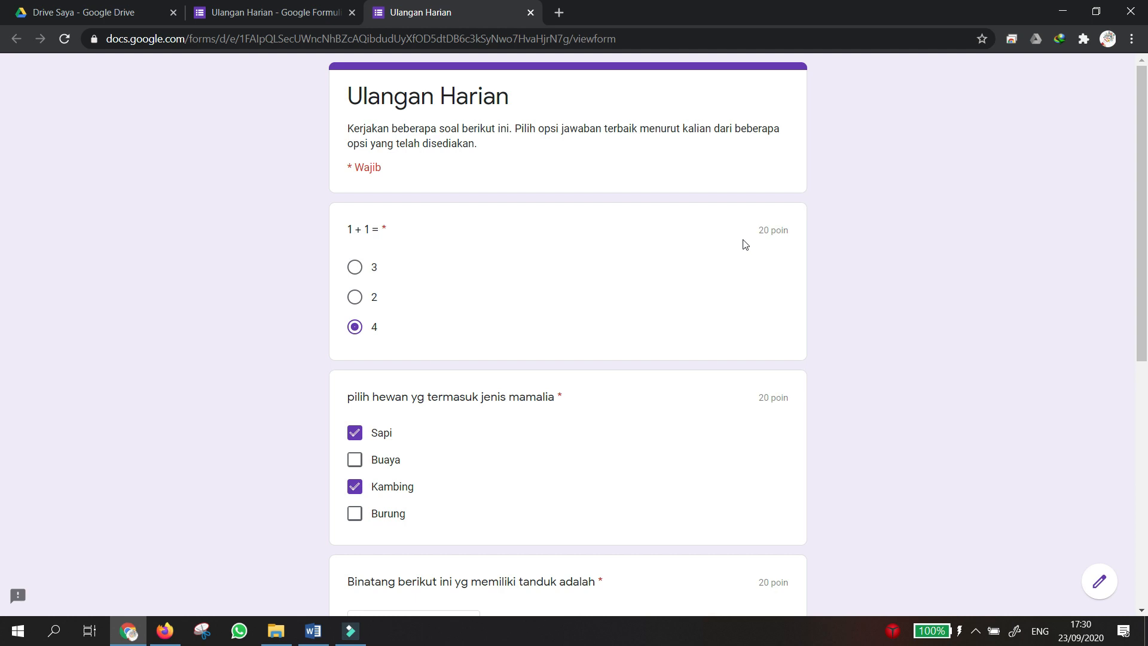
{"action": "scroll", "coordinate": [745, 244], "scroll_direction": "down", "scroll_amount": 3}
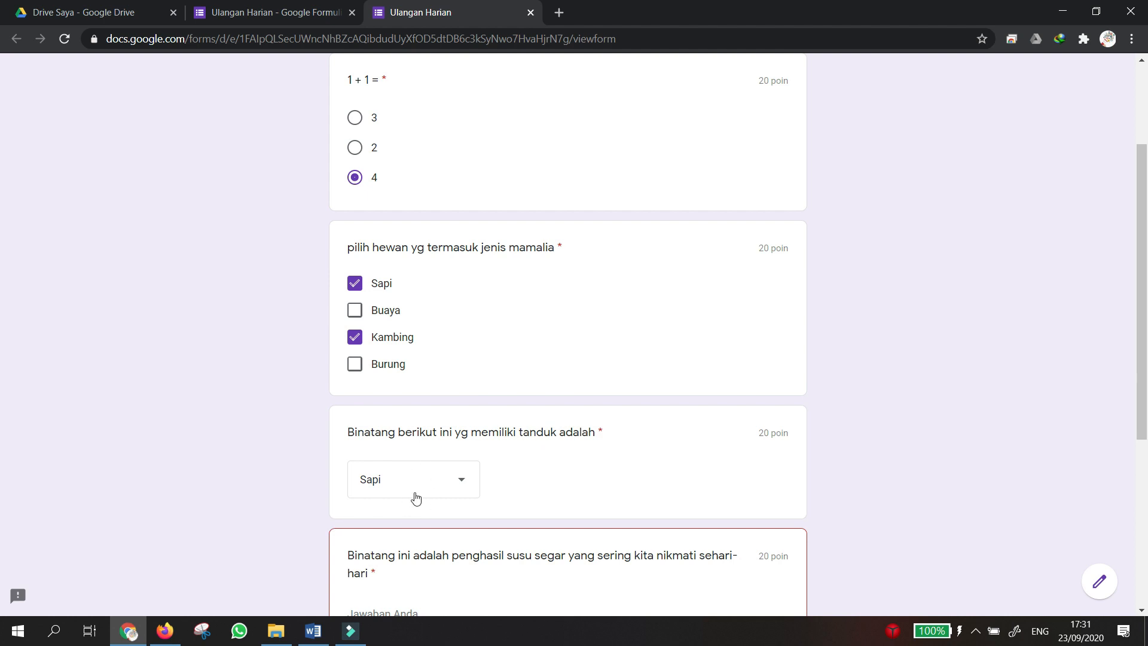
Recheck the horned-animal dropdown, keep Sapi, and return to the Ulangan Harian editor tab.
{"action": "left_click", "coordinate": [424, 476]}
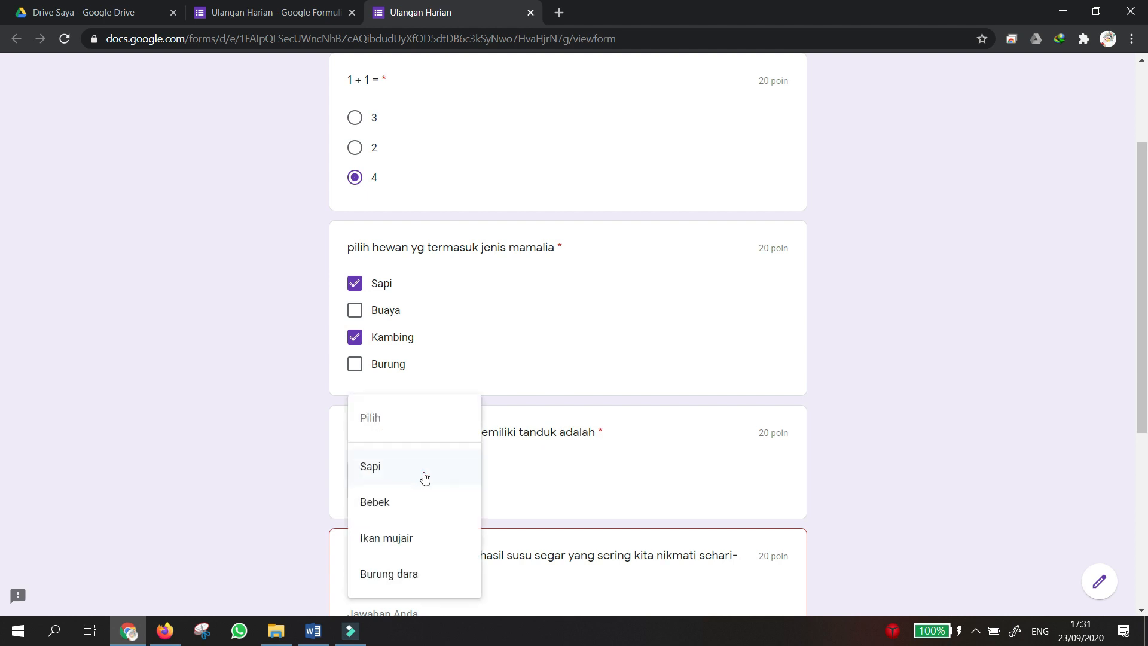
{"action": "left_click", "coordinate": [538, 473]}
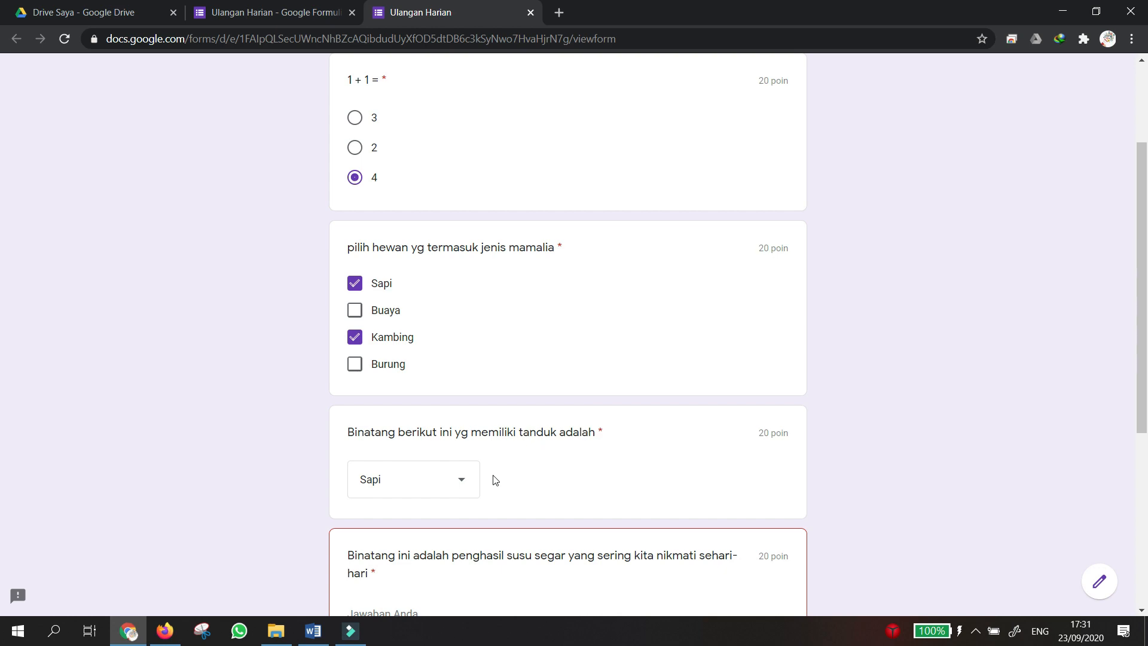
{"action": "scroll", "coordinate": [495, 479], "scroll_direction": "up", "scroll_amount": 3}
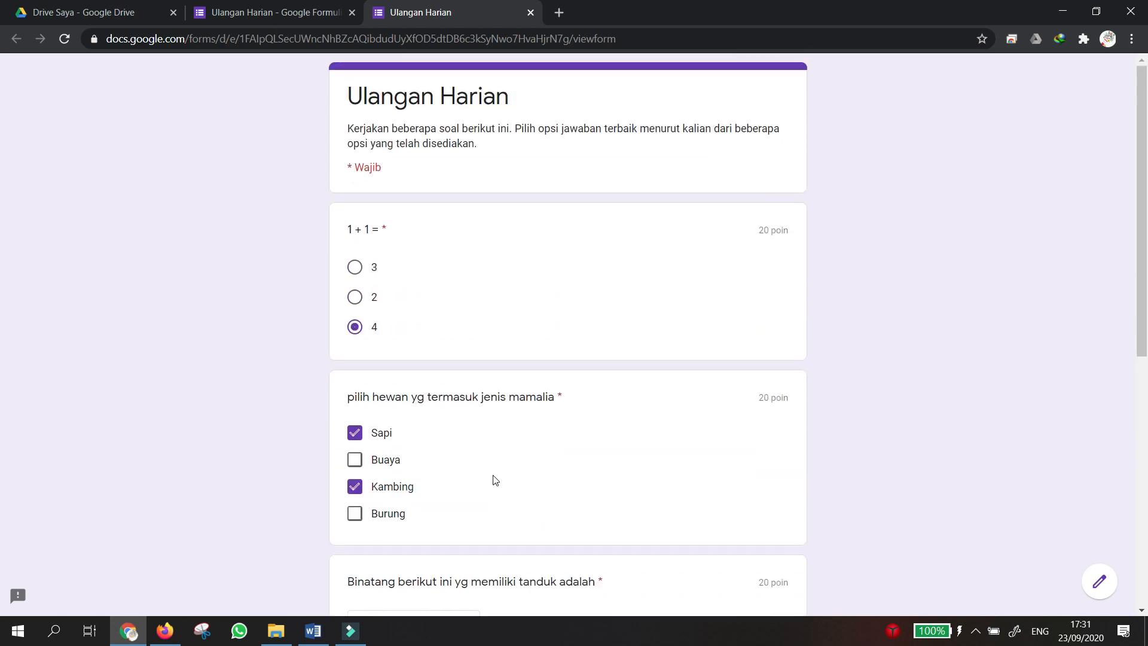
{"action": "scroll", "coordinate": [495, 479], "scroll_direction": "down", "scroll_amount": 8}
{"action": "scroll", "coordinate": [495, 479], "scroll_direction": "up", "scroll_amount": 8}
{"action": "scroll", "coordinate": [462, 309], "scroll_direction": "down", "scroll_amount": 3}
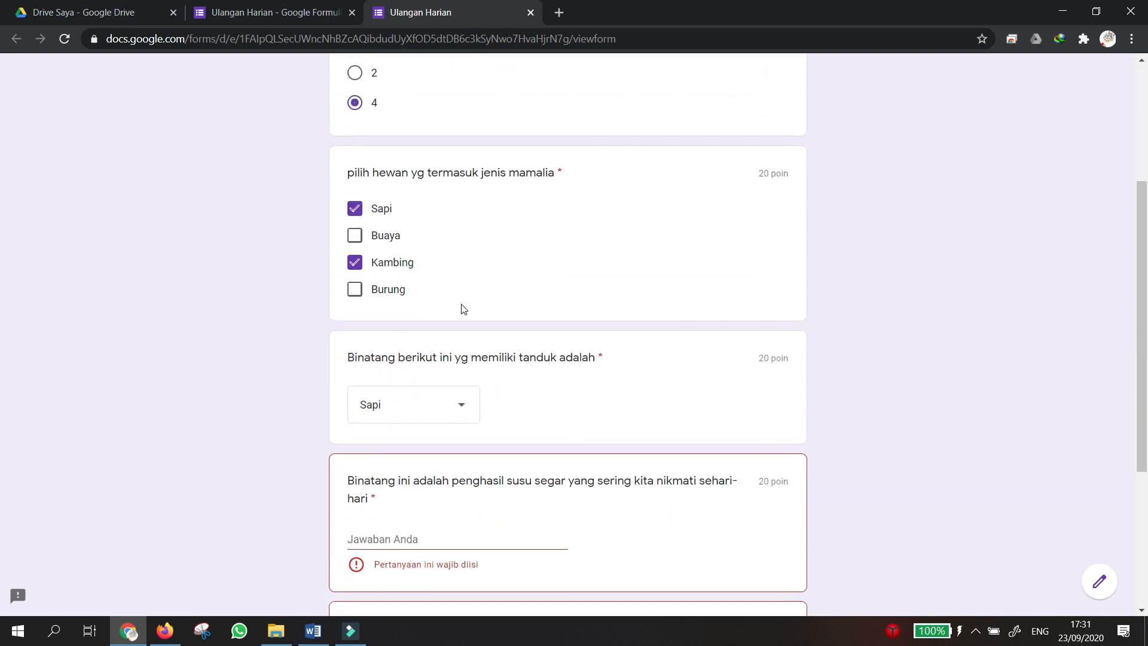
{"action": "left_click", "coordinate": [248, 13]}
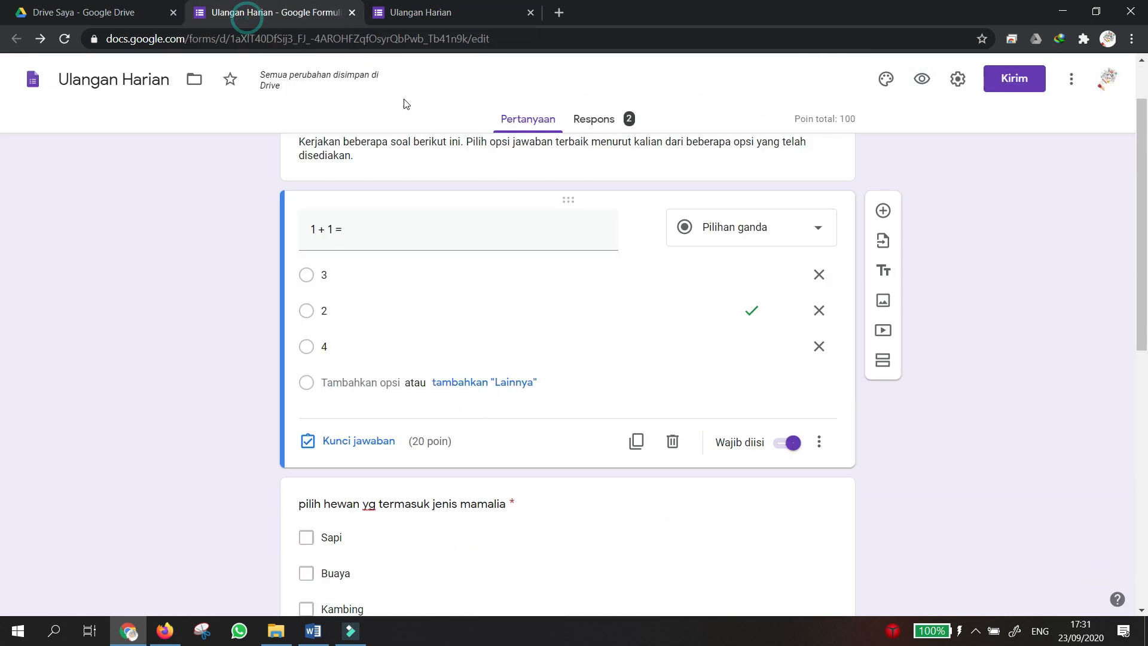
Review individual response 2 of 2, scored 60/100, in the Respons tab.
{"action": "left_click", "coordinate": [609, 121]}
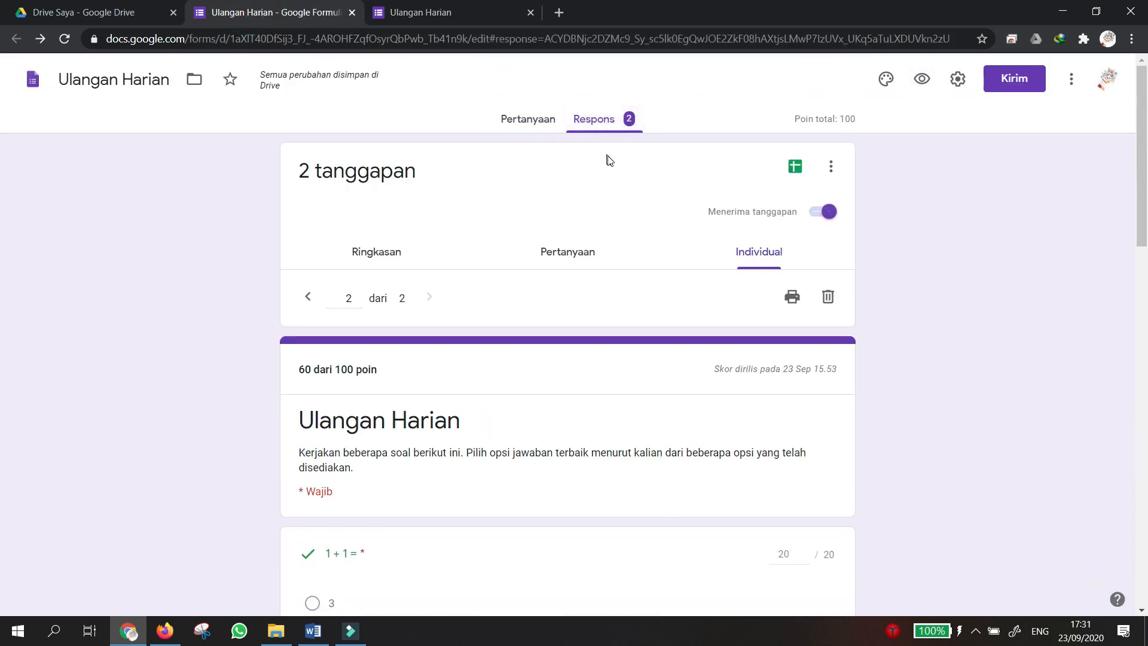
{"action": "scroll", "coordinate": [574, 210], "scroll_direction": "down", "scroll_amount": 10}
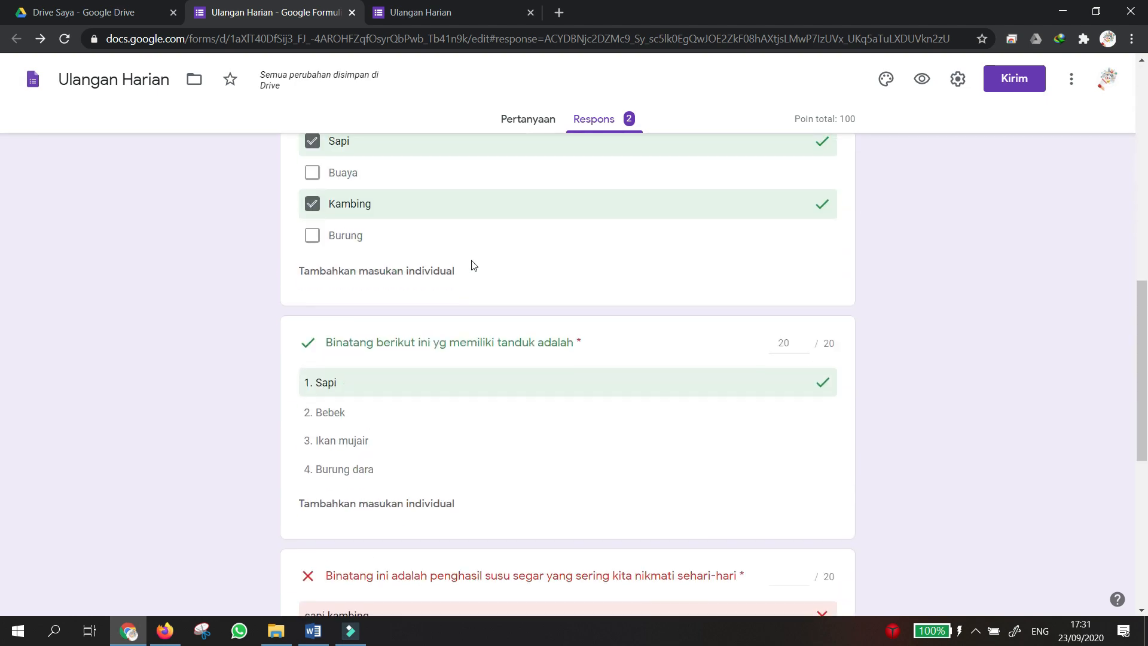
{"action": "scroll", "coordinate": [473, 265], "scroll_direction": "up", "scroll_amount": 7}
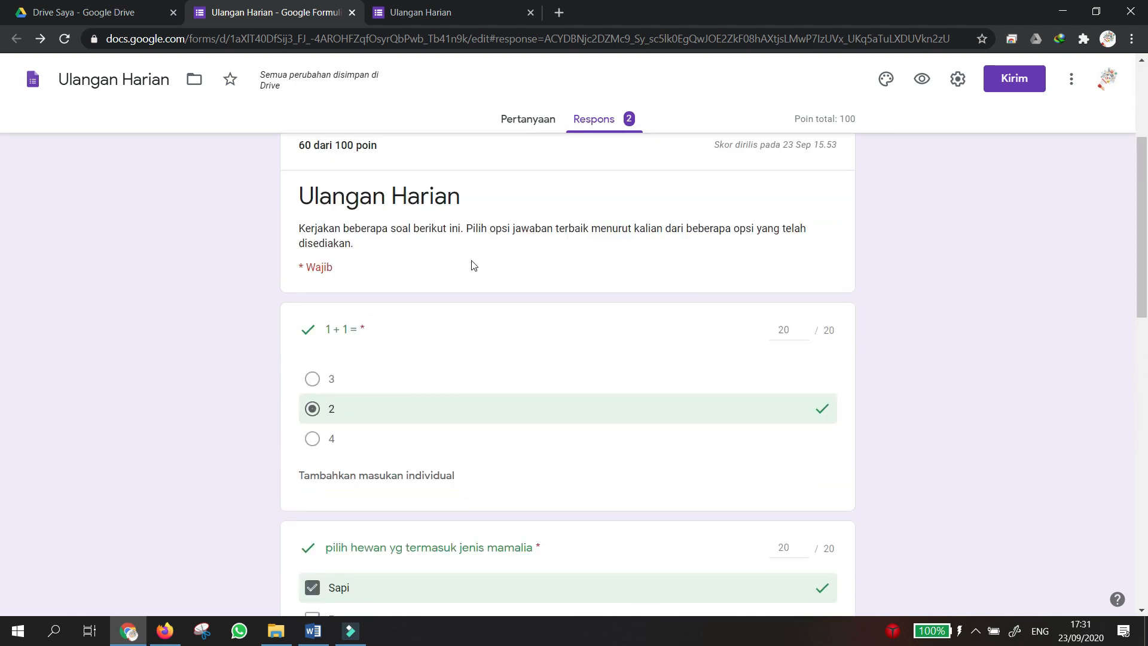
{"action": "scroll", "coordinate": [474, 266], "scroll_direction": "down", "scroll_amount": 4}
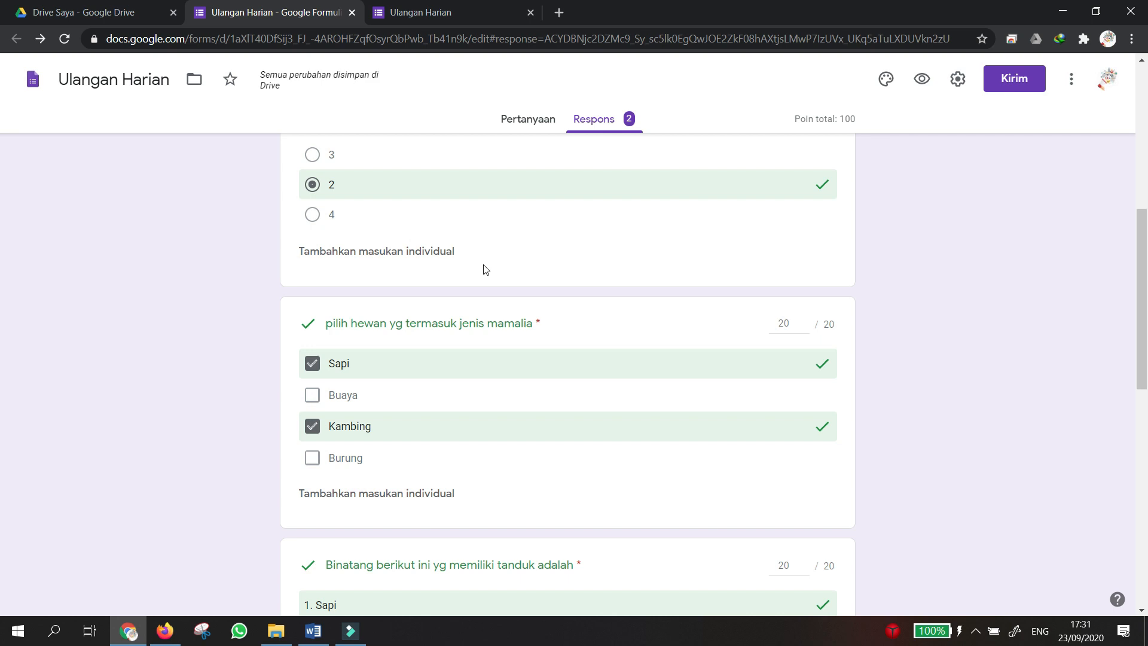
{"action": "scroll", "coordinate": [486, 269], "scroll_direction": "down", "scroll_amount": 6}
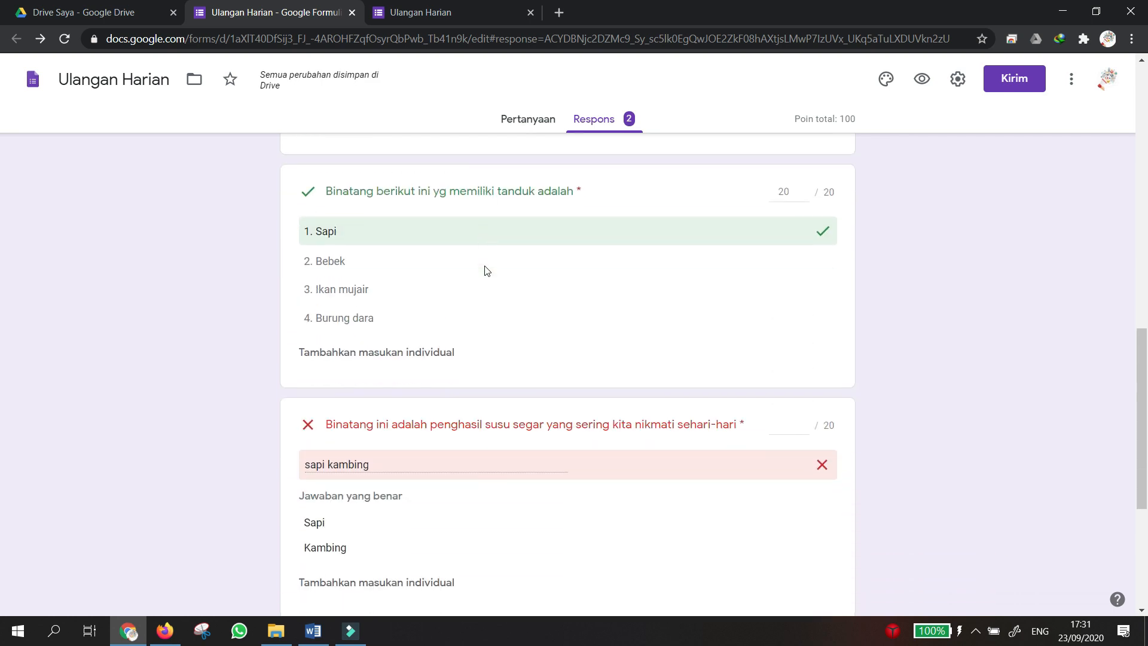
{"action": "scroll", "coordinate": [485, 269], "scroll_direction": "up", "scroll_amount": 8}
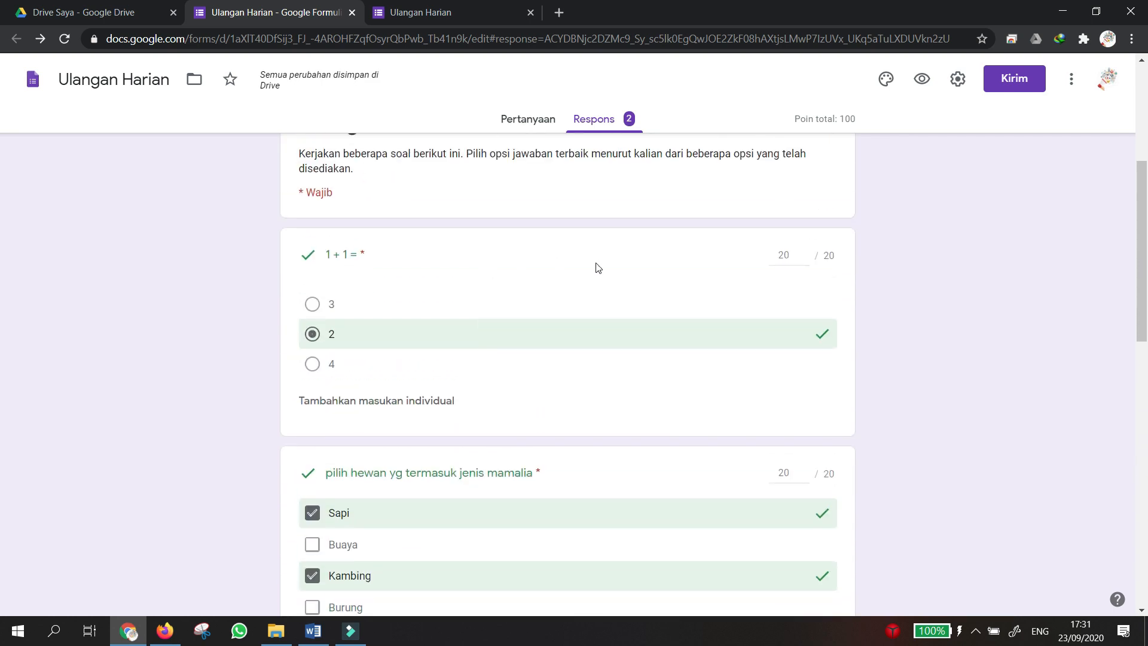
{"action": "scroll", "coordinate": [610, 268], "scroll_direction": "up", "scroll_amount": 2}
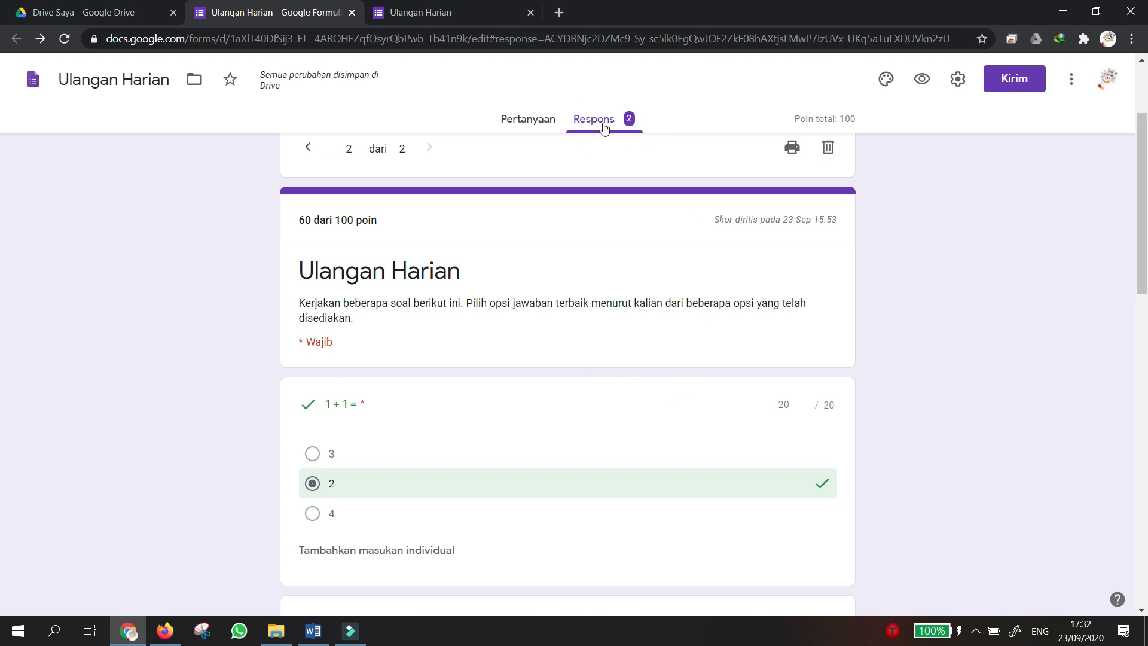
{"action": "scroll", "coordinate": [819, 472], "scroll_direction": "down", "scroll_amount": 1}
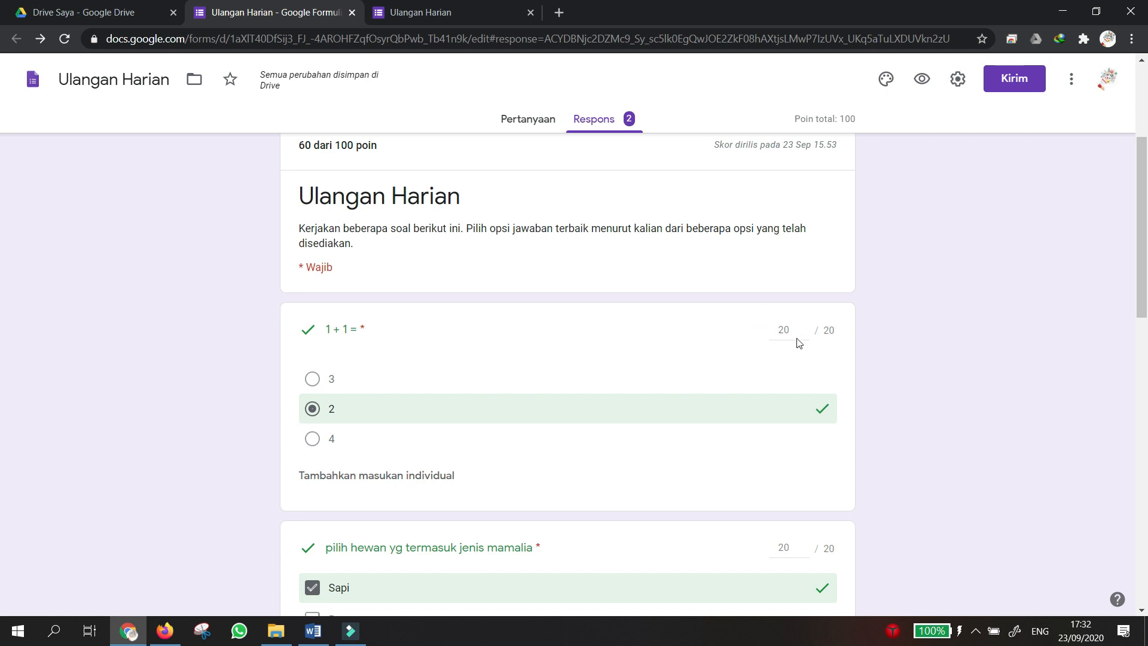
{"action": "scroll", "coordinate": [757, 362], "scroll_direction": "down", "scroll_amount": 3}
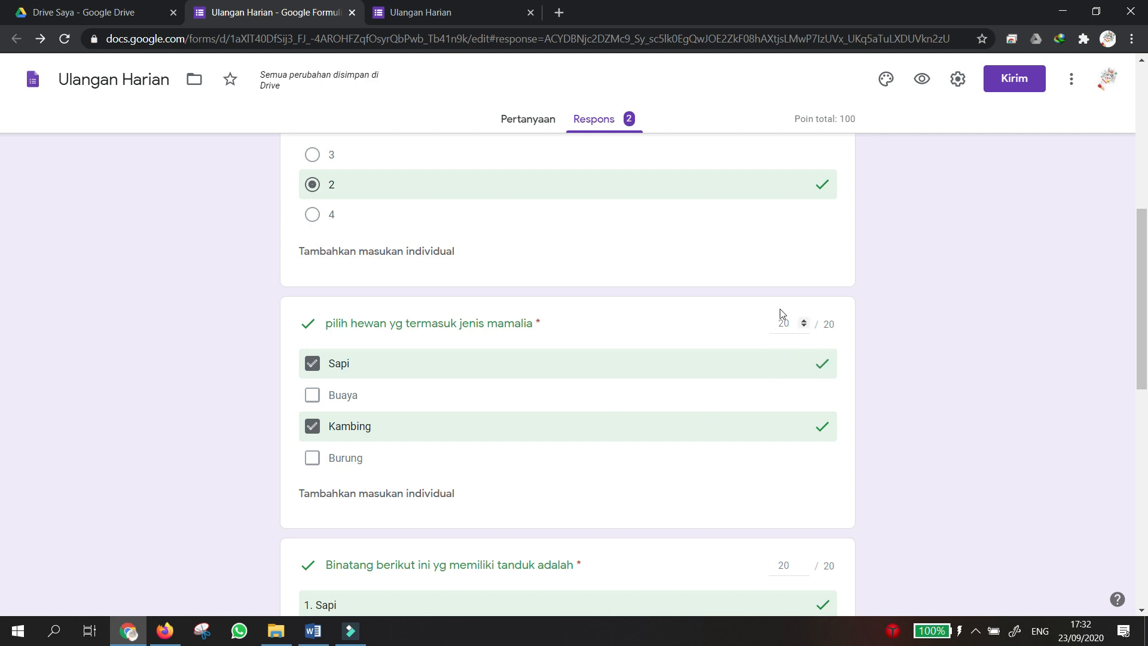
{"action": "scroll", "coordinate": [687, 421], "scroll_direction": "down", "scroll_amount": 5}
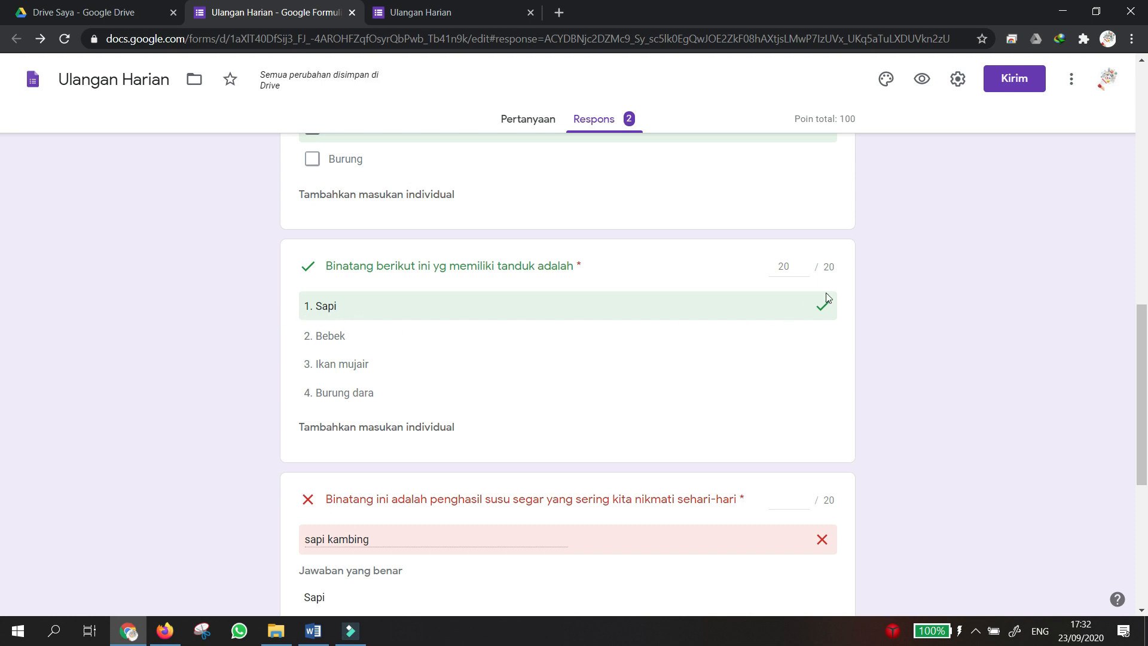
{"action": "scroll", "coordinate": [740, 350], "scroll_direction": "down", "scroll_amount": 3}
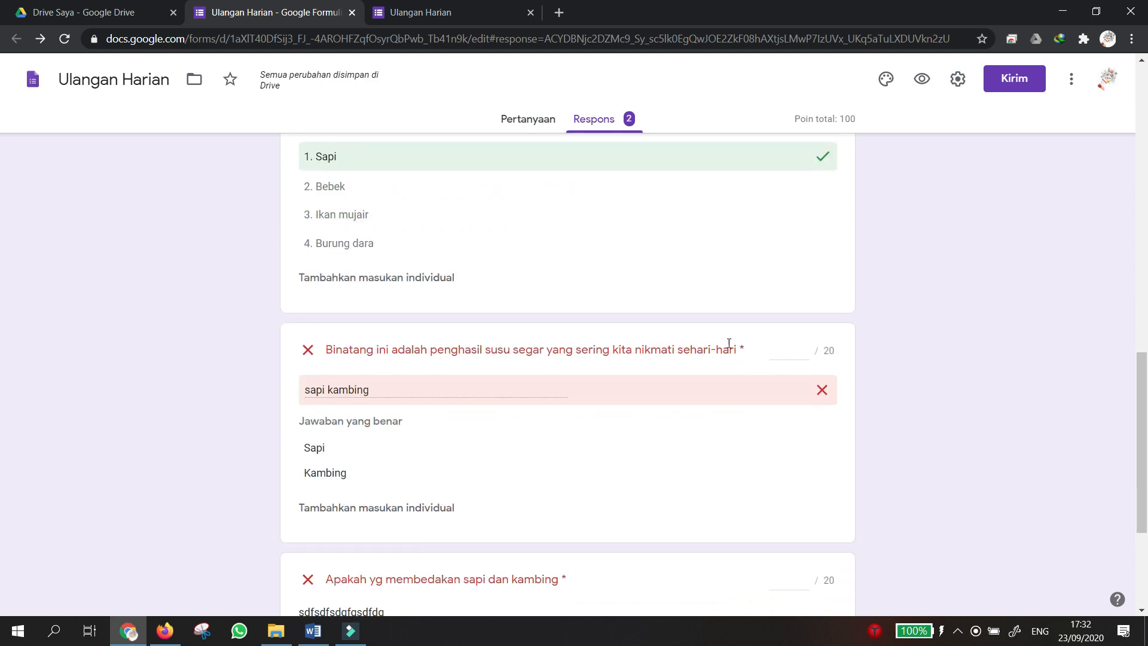
{"action": "scroll", "coordinate": [386, 385], "scroll_direction": "down", "scroll_amount": 1}
{"action": "scroll", "coordinate": [386, 384], "scroll_direction": "down", "scroll_amount": 1}
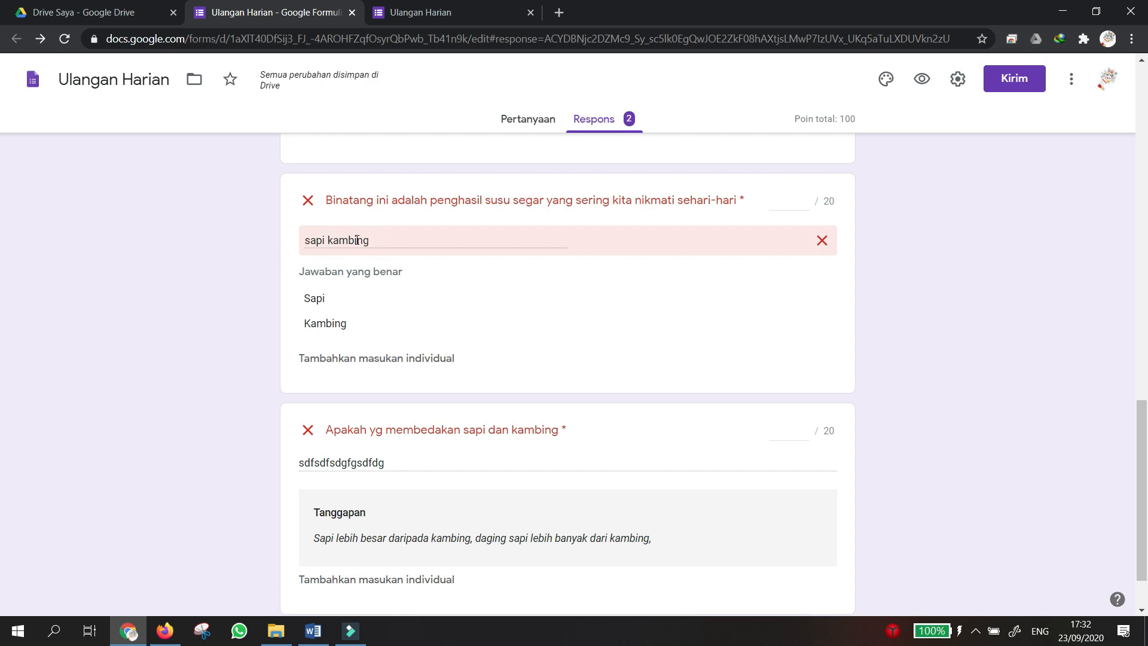
Give the 'penghasil susu' answer 20 of 20 points and save, raising the total to 80/100.
{"action": "left_click", "coordinate": [780, 199]}
{"action": "left_click", "coordinate": [804, 197]}
{"action": "left_click", "coordinate": [803, 198]}
{"action": "left_click", "coordinate": [803, 197]}
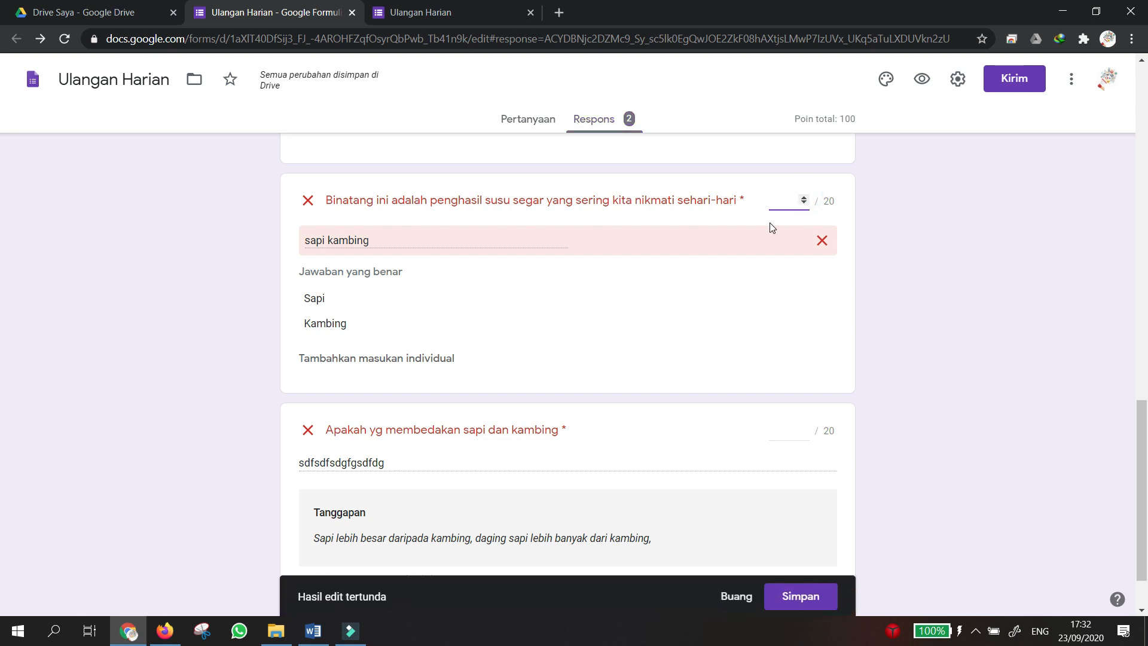
{"action": "type", "text": "20"}
{"action": "left_click", "coordinate": [819, 605]}
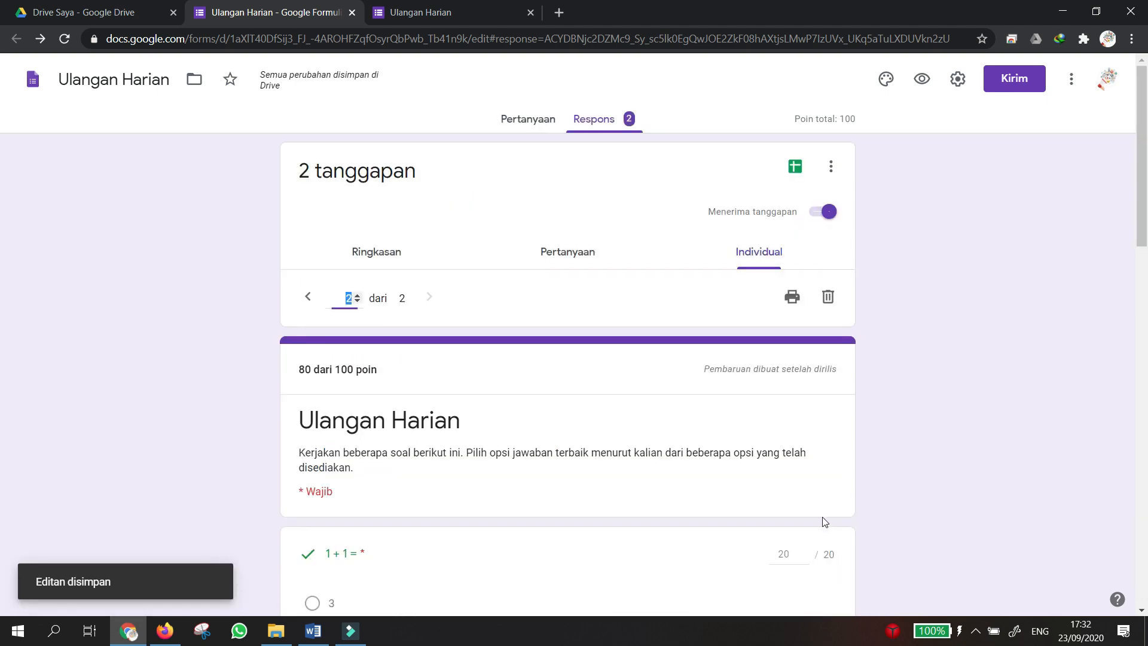
{"action": "scroll", "coordinate": [820, 517], "scroll_direction": "down", "scroll_amount": 14}
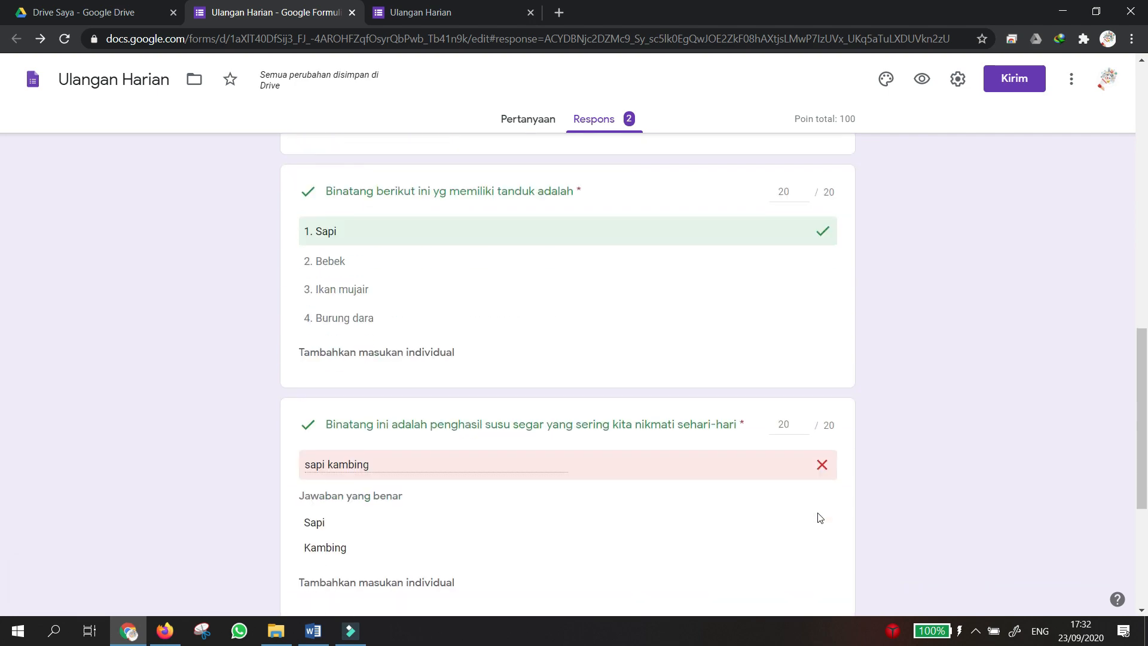
{"action": "scroll", "coordinate": [786, 441], "scroll_direction": "up", "scroll_amount": 13}
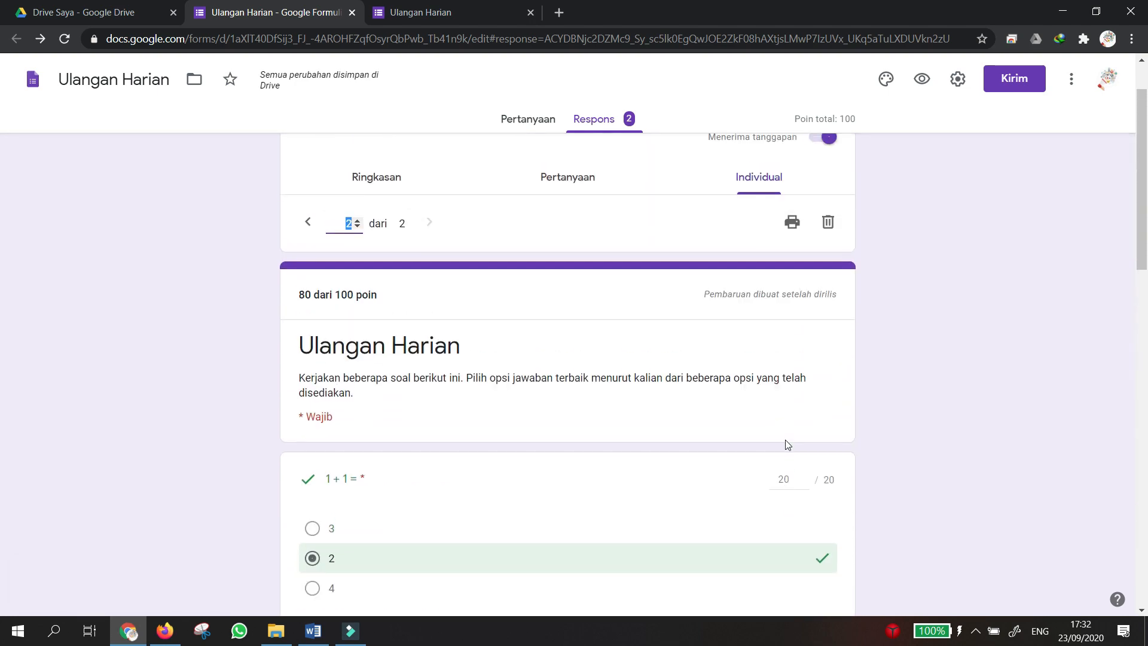
{"action": "scroll", "coordinate": [786, 444], "scroll_direction": "up", "scroll_amount": 1}
{"action": "scroll", "coordinate": [785, 445], "scroll_direction": "down", "scroll_amount": 2}
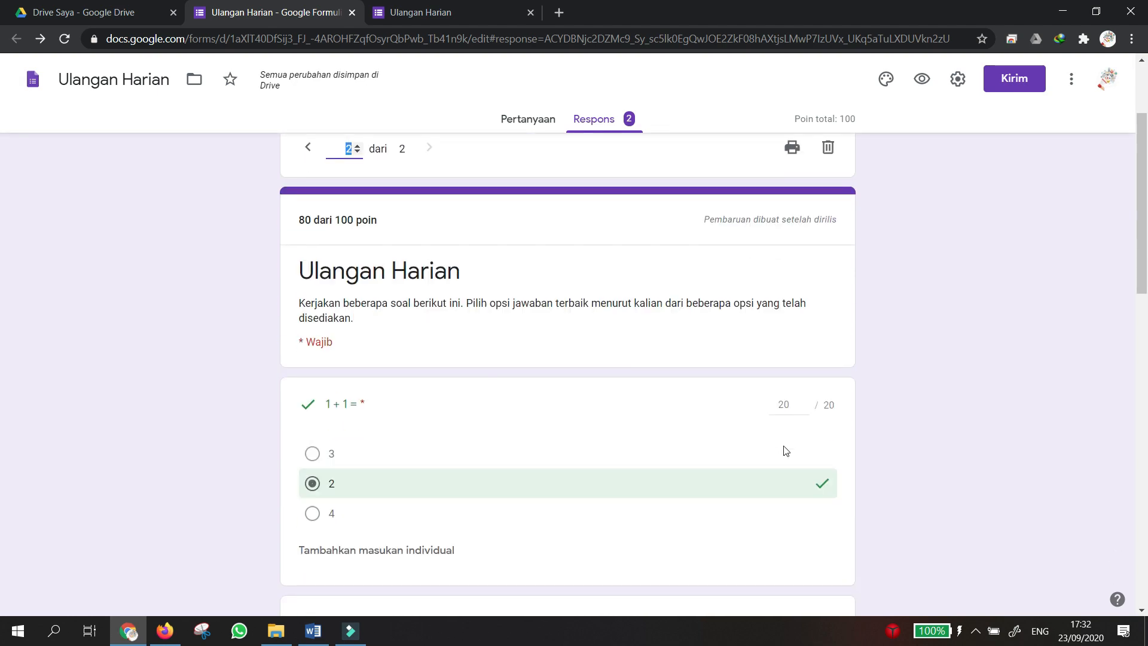
{"action": "scroll", "coordinate": [785, 449], "scroll_direction": "down", "scroll_amount": 10}
{"action": "scroll", "coordinate": [780, 460], "scroll_direction": "down", "scroll_amount": 4}
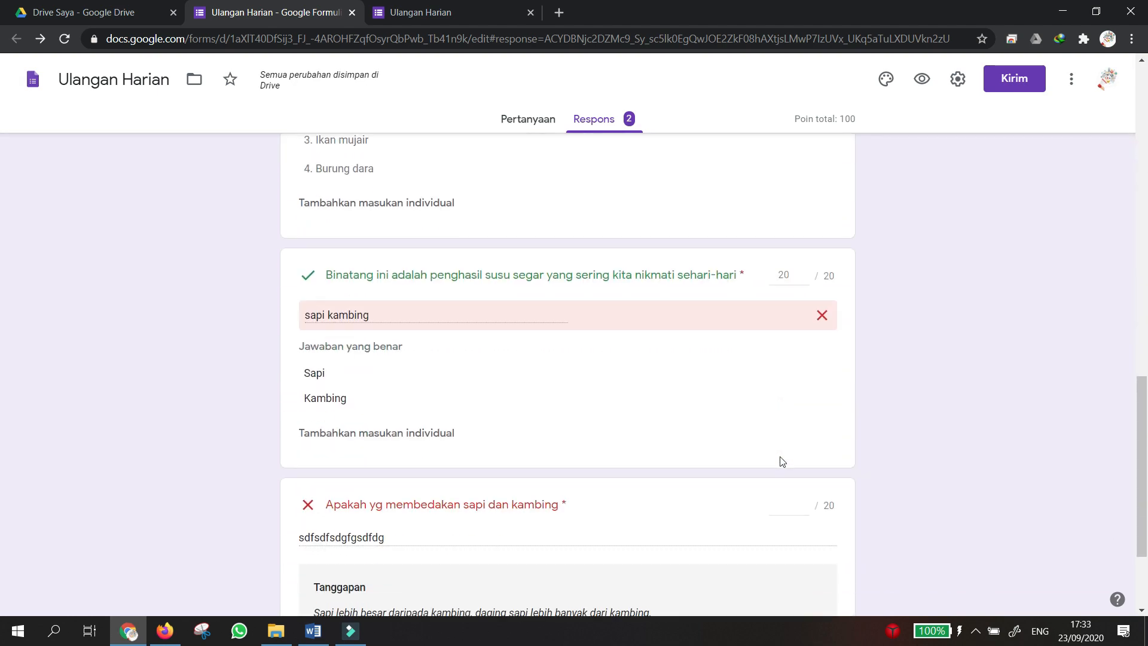
Give the sapi-versus-kambing paragraph answer 10 points and save the grade.
{"action": "left_click", "coordinate": [781, 365]}
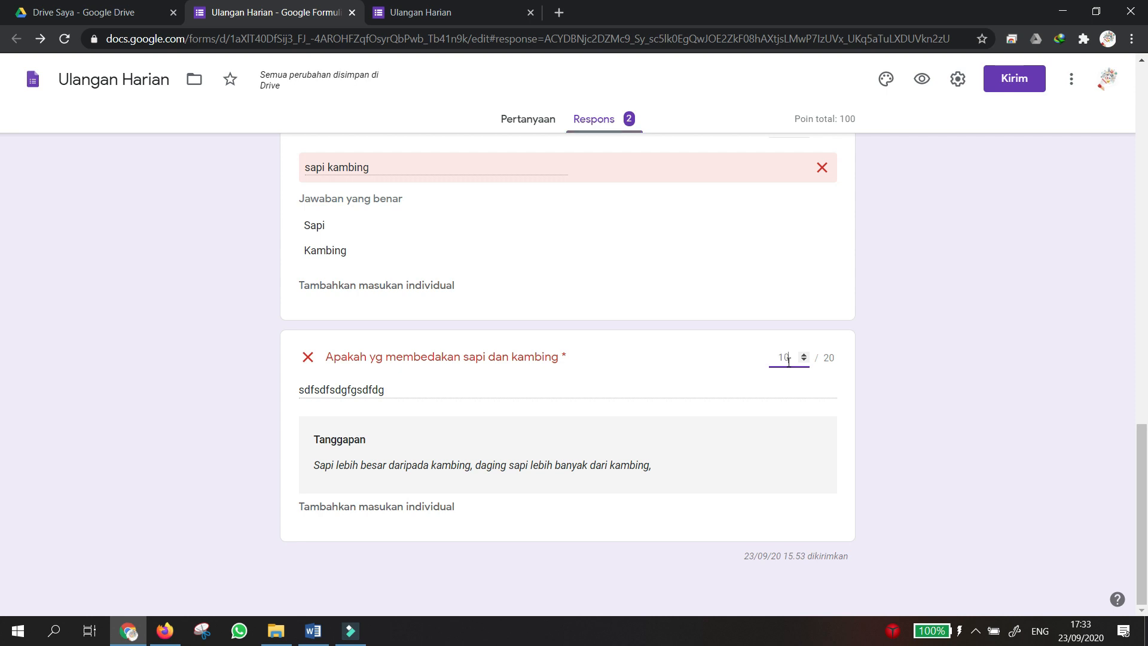
{"action": "left_click", "coordinate": [995, 413]}
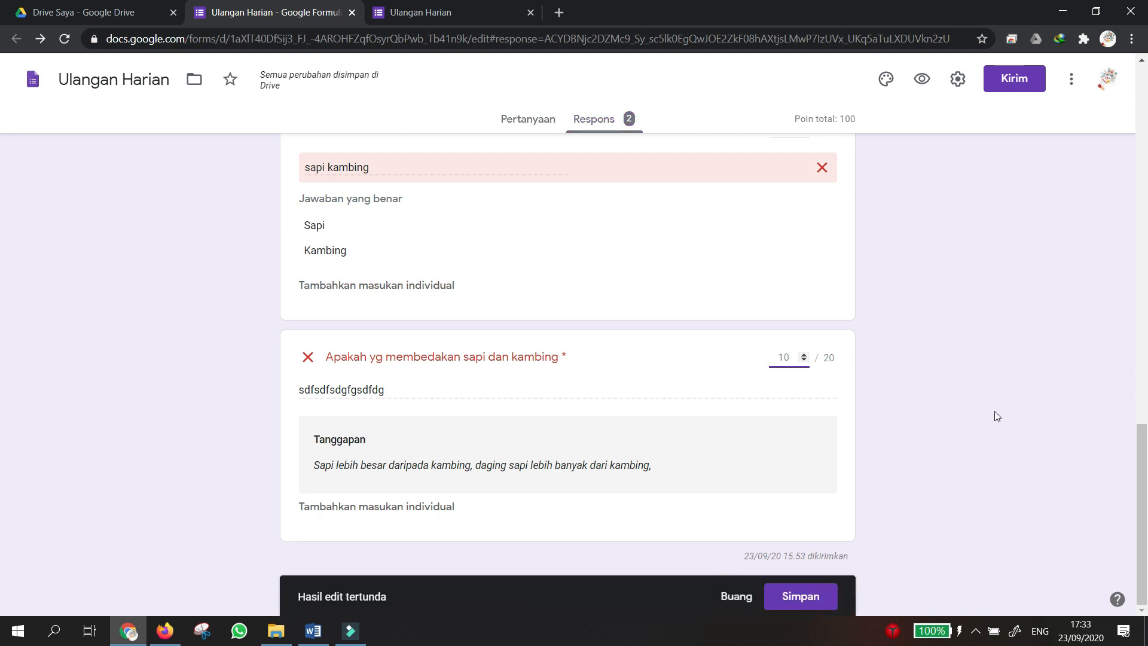
{"action": "left_click", "coordinate": [813, 604]}
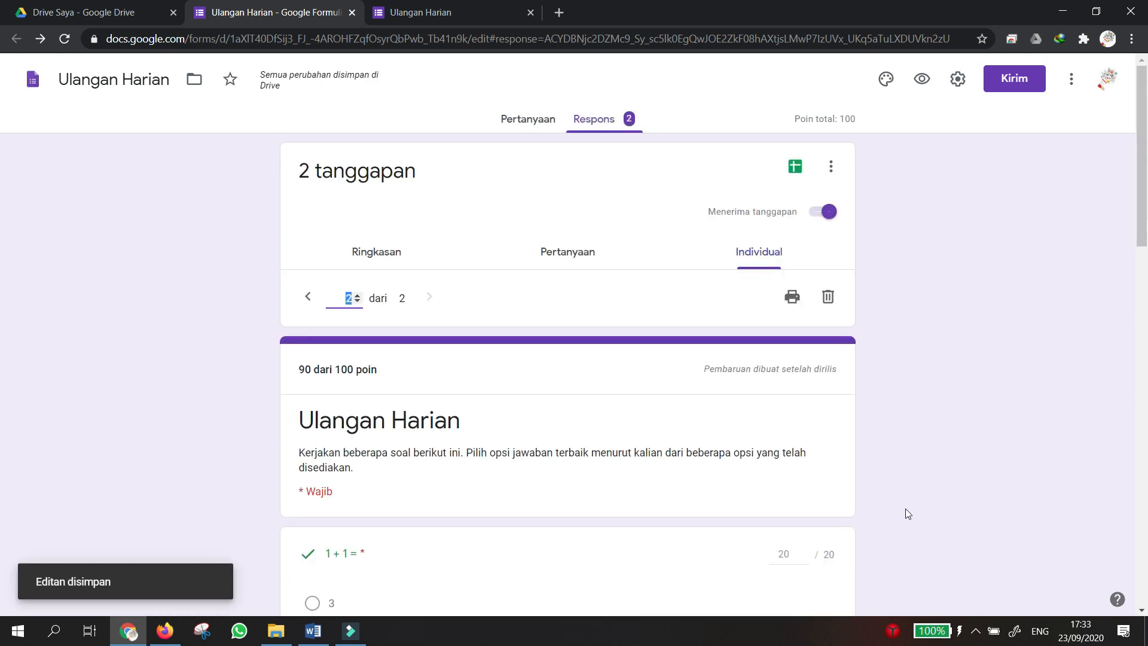
Review the 90/100 response down to the end and back to its top.
{"action": "scroll", "coordinate": [861, 478], "scroll_direction": "down", "scroll_amount": 3}
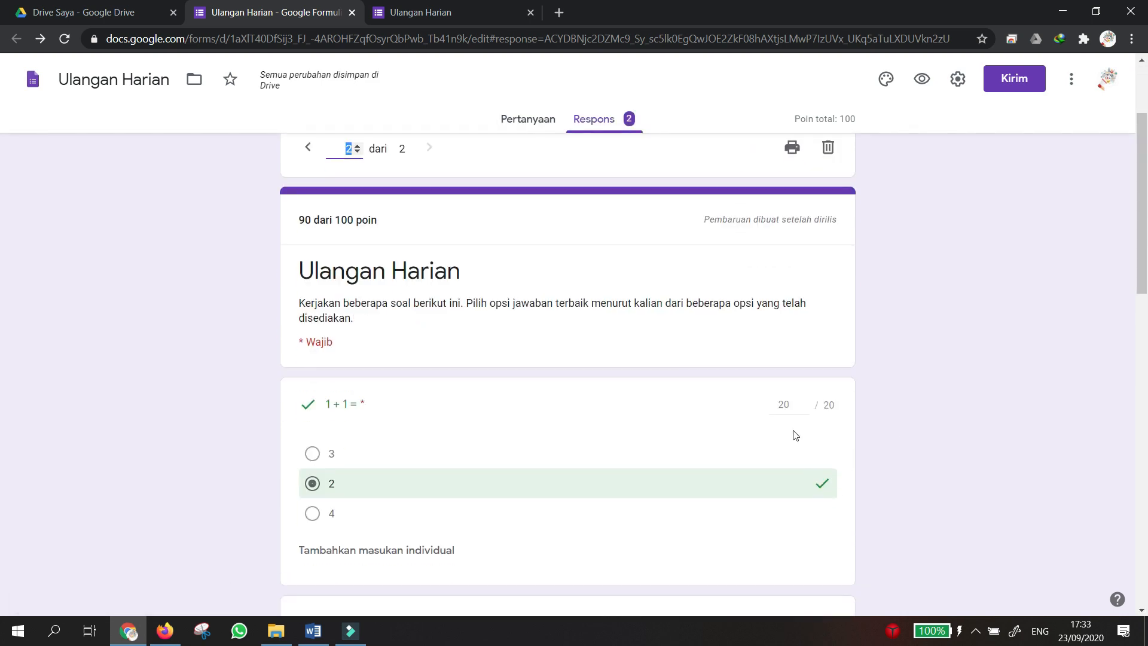
{"action": "scroll", "coordinate": [778, 411], "scroll_direction": "down", "scroll_amount": 6}
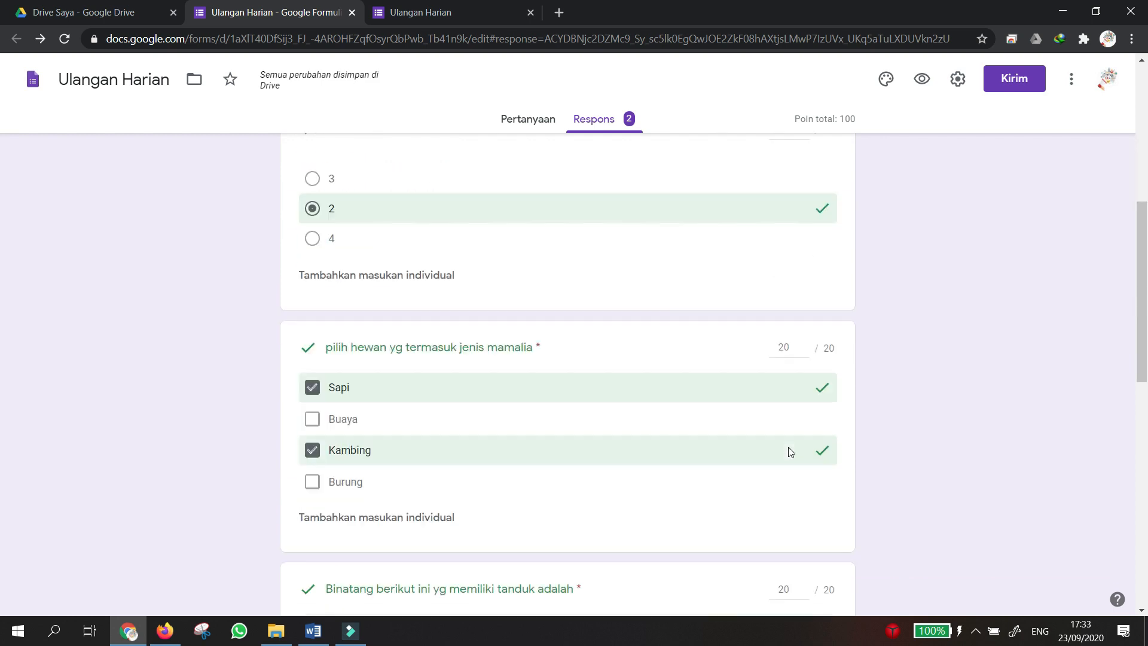
{"action": "scroll", "coordinate": [756, 469], "scroll_direction": "down", "scroll_amount": 4}
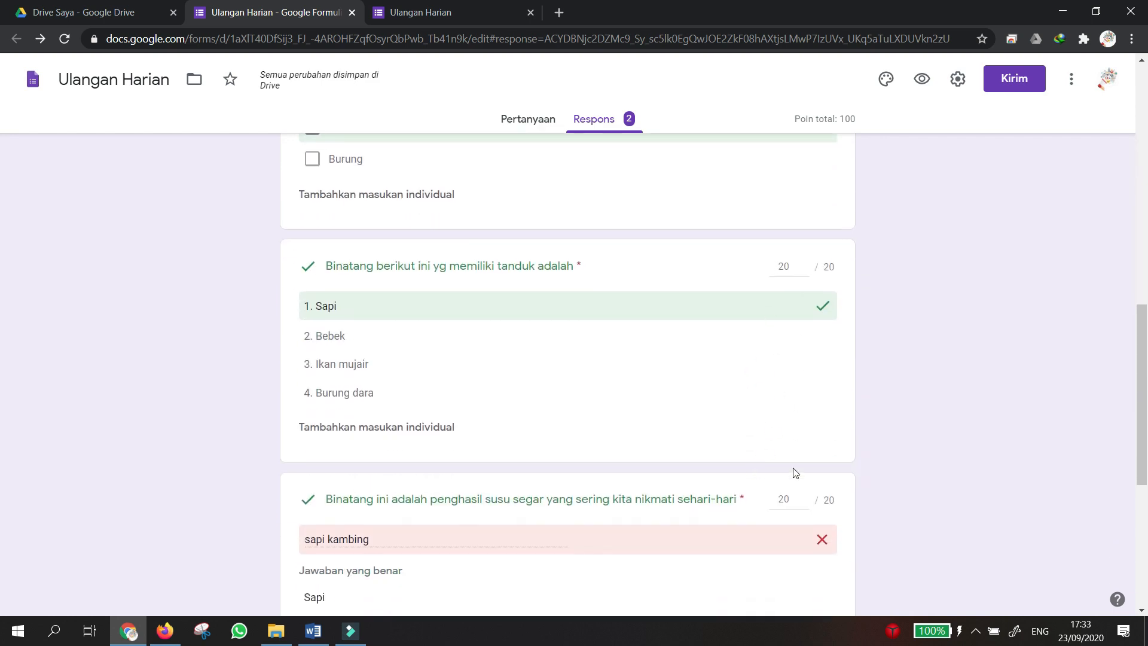
{"action": "scroll", "coordinate": [795, 472], "scroll_direction": "down", "scroll_amount": 3}
{"action": "scroll", "coordinate": [802, 443], "scroll_direction": "down", "scroll_amount": 3}
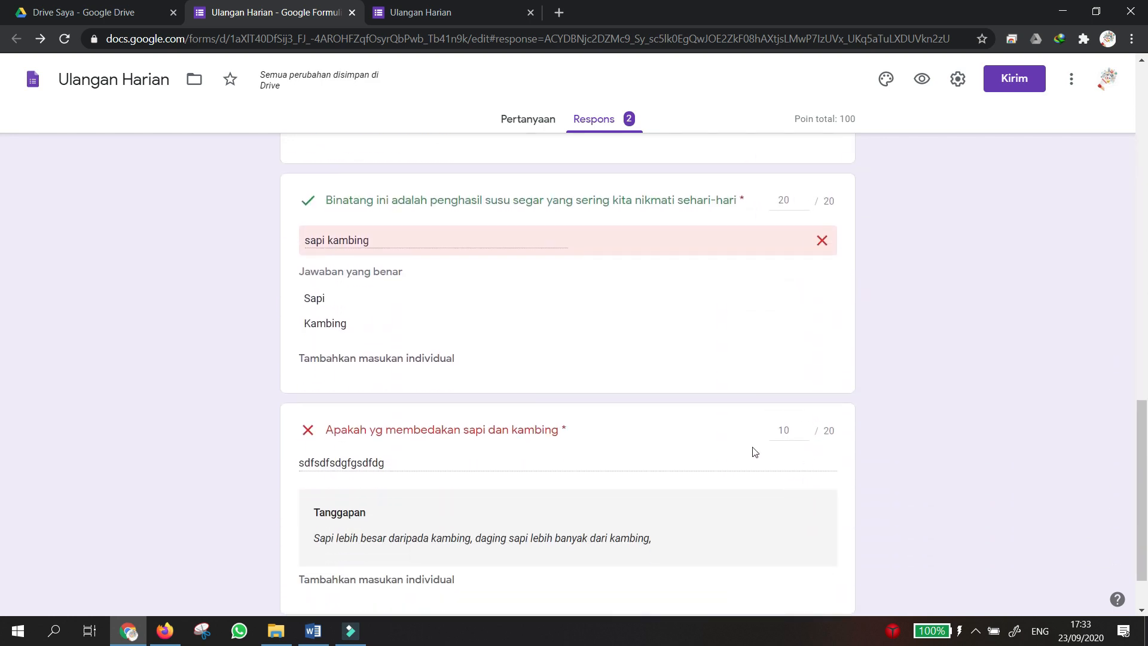
{"action": "scroll", "coordinate": [829, 486], "scroll_direction": "down", "scroll_amount": 2}
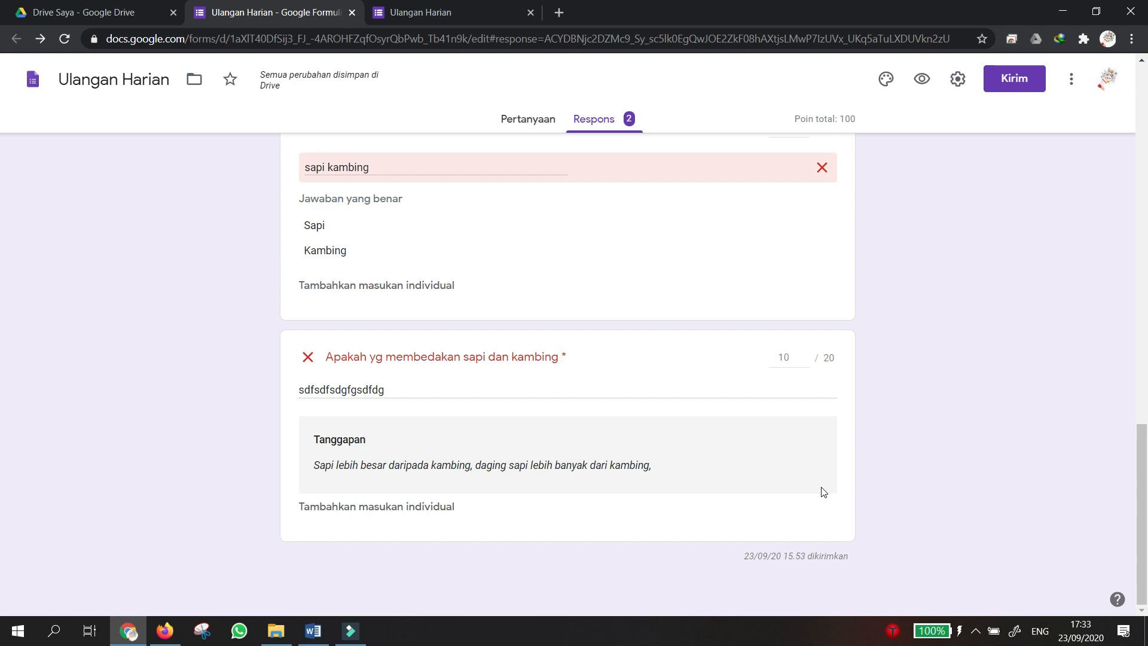
{"action": "scroll", "coordinate": [822, 491], "scroll_direction": "up", "scroll_amount": 15}
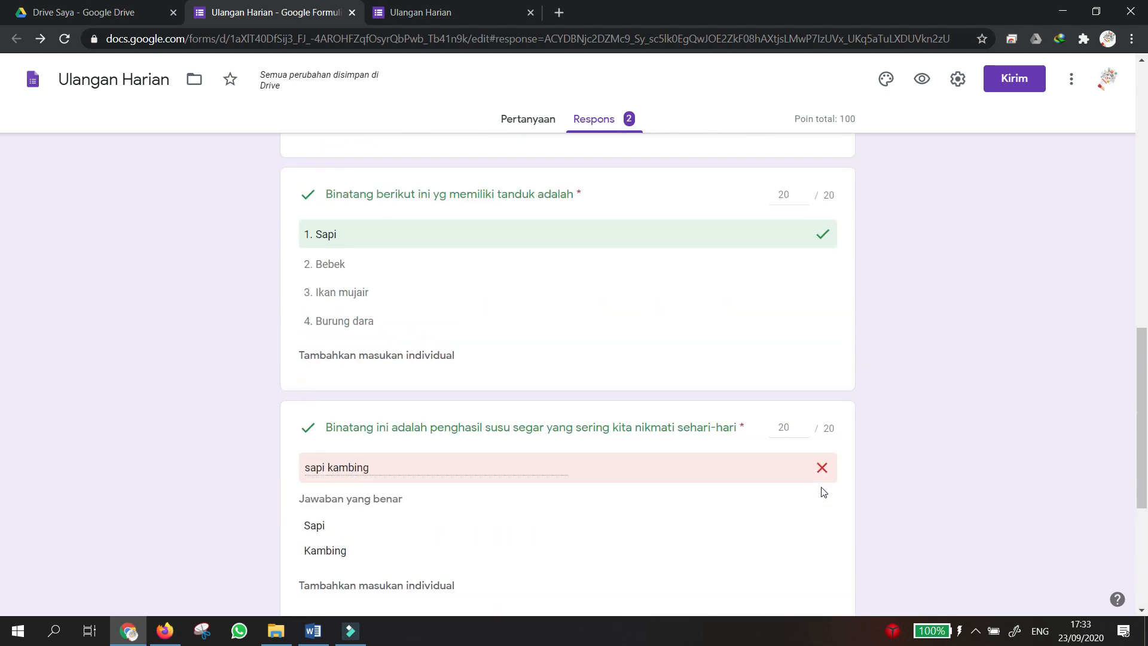
{"action": "scroll", "coordinate": [821, 491], "scroll_direction": "up", "scroll_amount": 3}
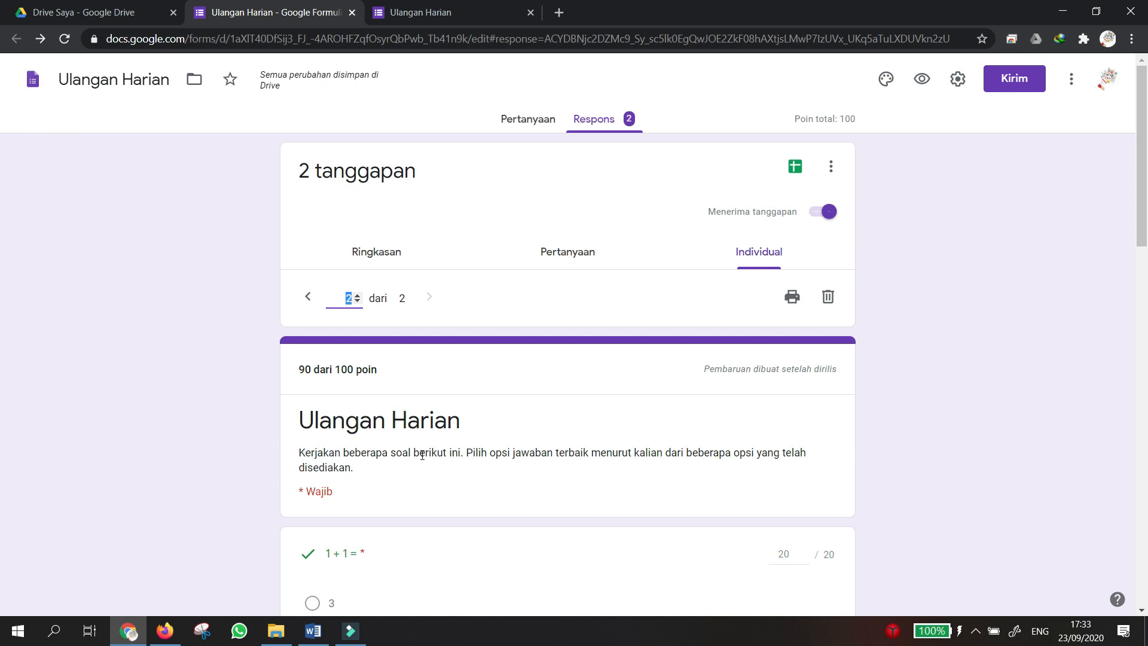
{"action": "scroll", "coordinate": [422, 442], "scroll_direction": "down", "scroll_amount": 3}
{"action": "scroll", "coordinate": [422, 459], "scroll_direction": "up", "scroll_amount": 3}
Close the filled-in Ulangan Harian form tab, choosing Keluar to leave without saving.
{"action": "left_click", "coordinate": [467, 18]}
{"action": "scroll", "coordinate": [474, 120], "scroll_direction": "up", "scroll_amount": 1}
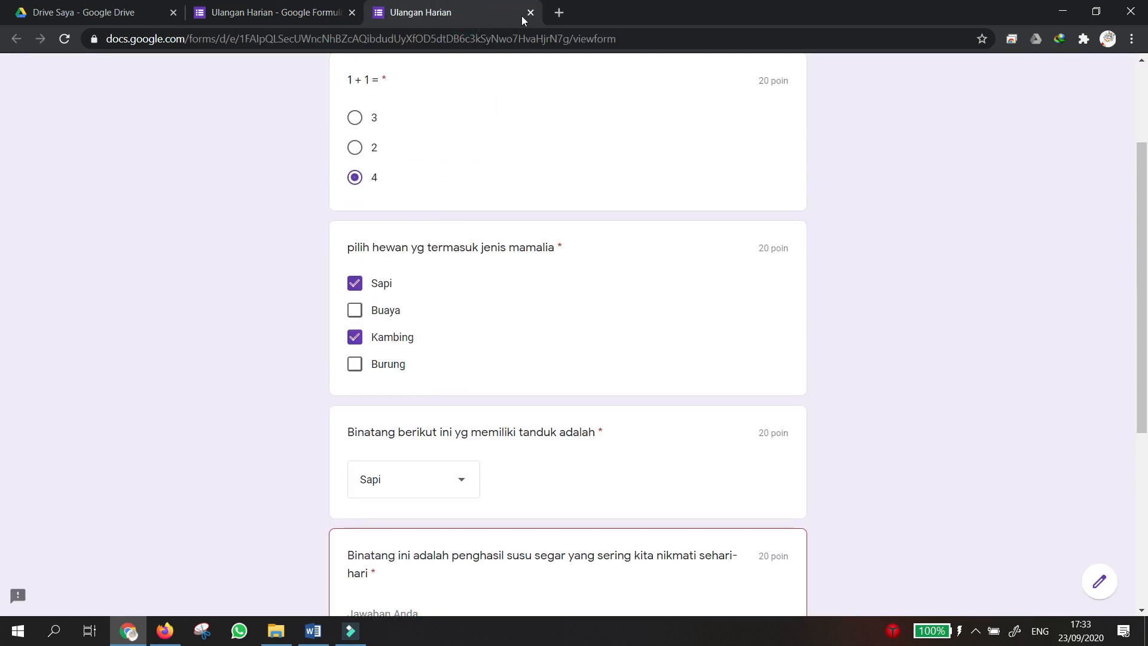
{"action": "left_click", "coordinate": [531, 12]}
{"action": "left_click", "coordinate": [648, 123]}
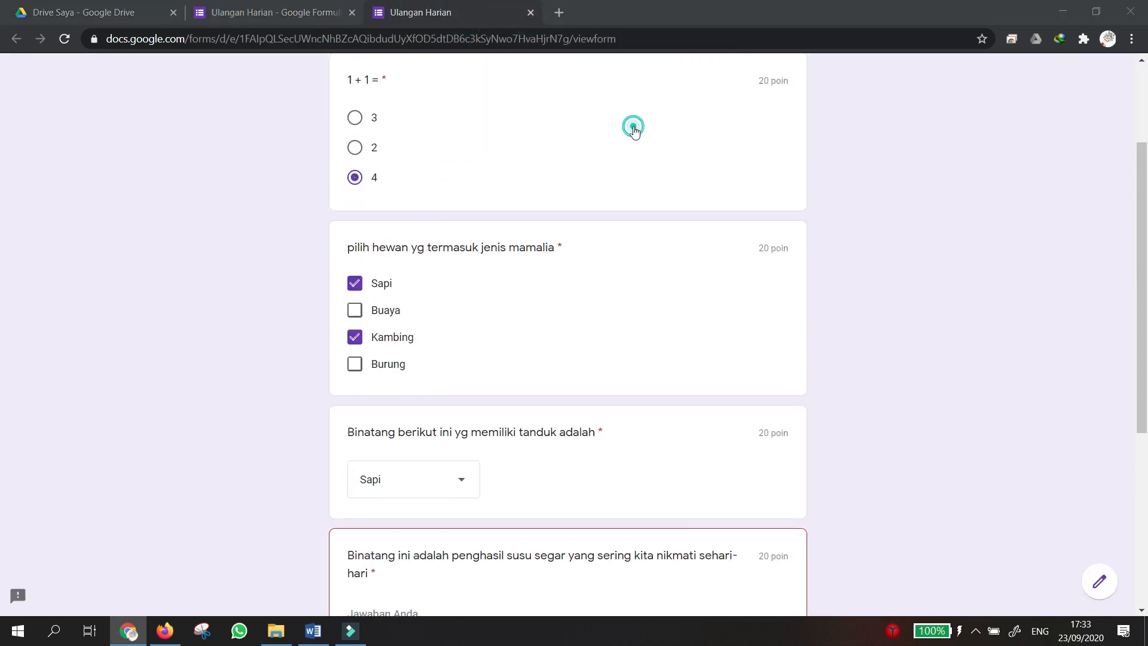
Create a new blank form from My Drive via Baru > Google Formulir > Formulir kosong.
{"action": "left_click", "coordinate": [133, 16]}
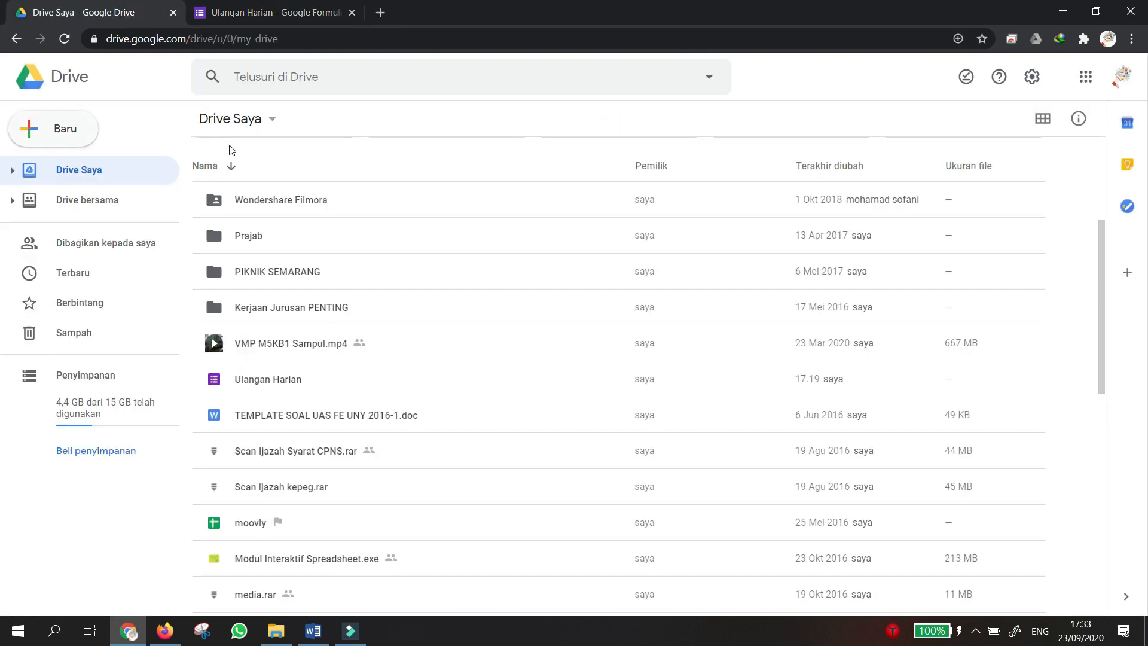
{"action": "scroll", "coordinate": [229, 148], "scroll_direction": "up", "scroll_amount": 2}
{"action": "scroll", "coordinate": [205, 207], "scroll_direction": "up", "scroll_amount": 1}
{"action": "scroll", "coordinate": [204, 207], "scroll_direction": "down", "scroll_amount": 2}
{"action": "scroll", "coordinate": [205, 206], "scroll_direction": "up", "scroll_amount": 2}
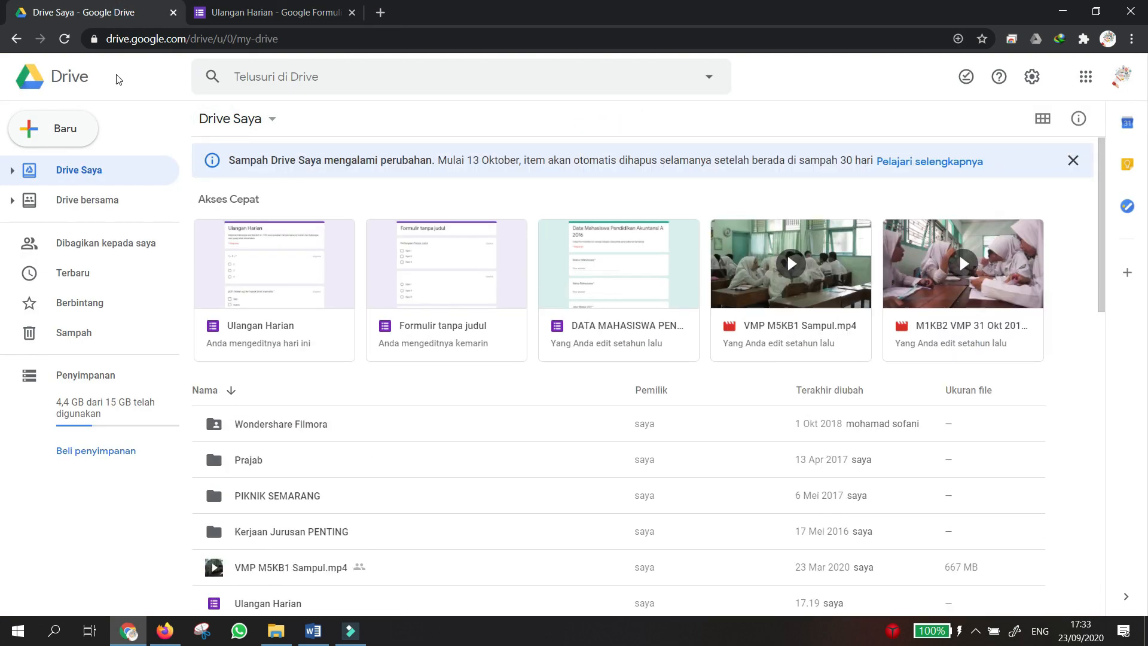
{"action": "left_click", "coordinate": [61, 133]}
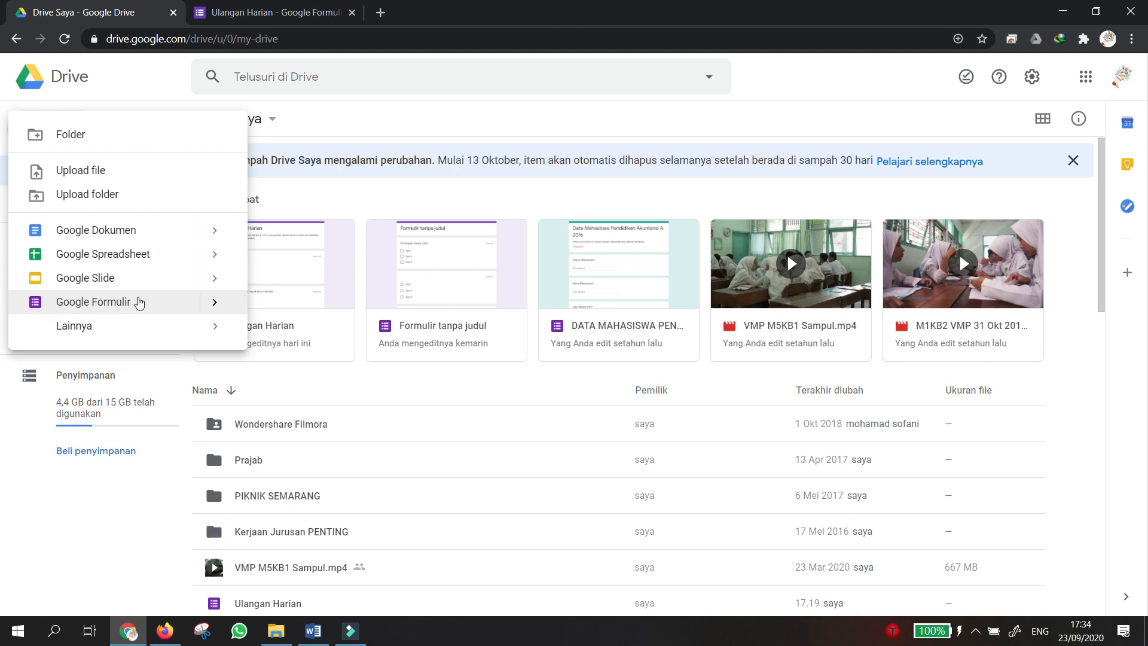
{"action": "left_click", "coordinate": [214, 302]}
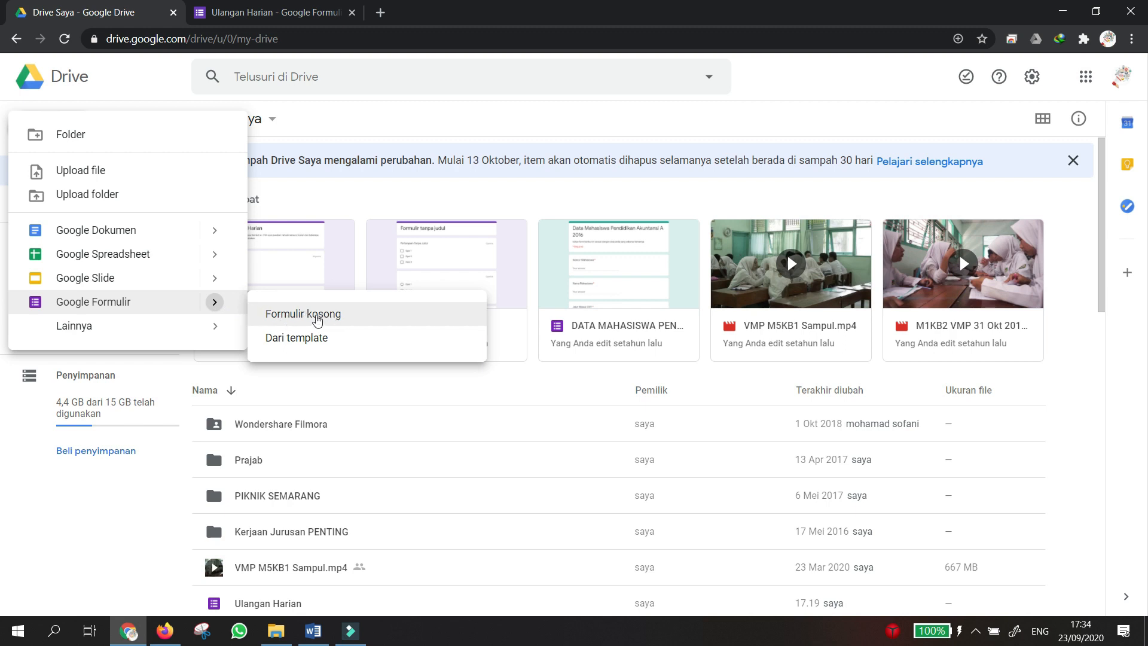
{"action": "left_click", "coordinate": [316, 317]}
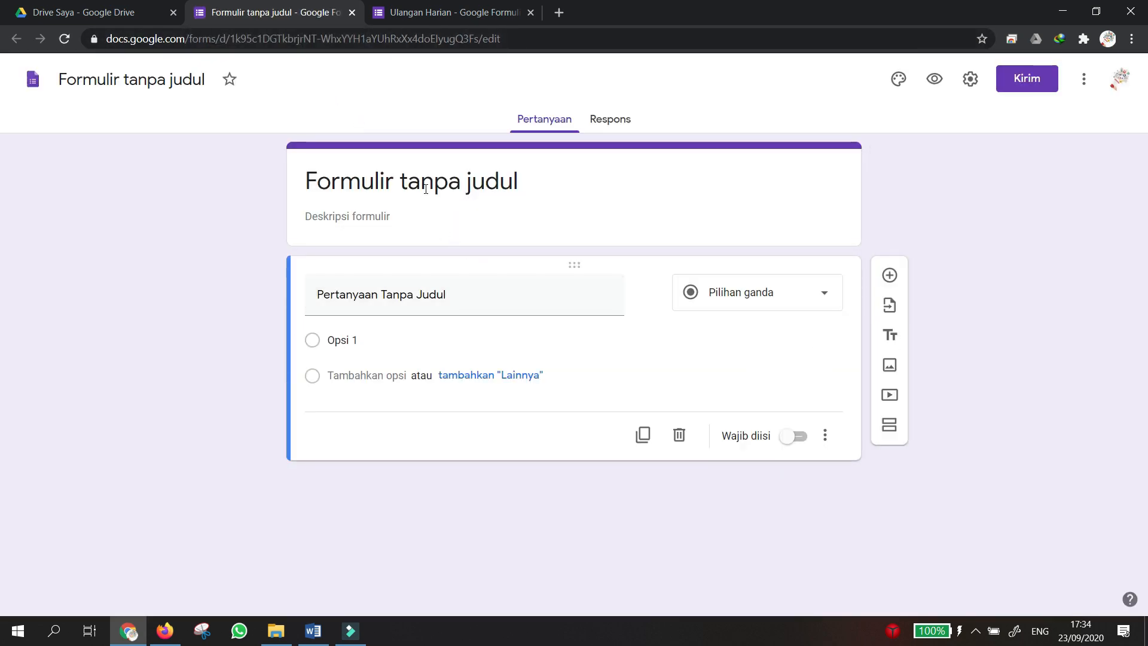
Title the form 'Ulangan Akhir Semester' and add a description: enter identity first, then answer.
{"action": "left_click", "coordinate": [461, 182]}
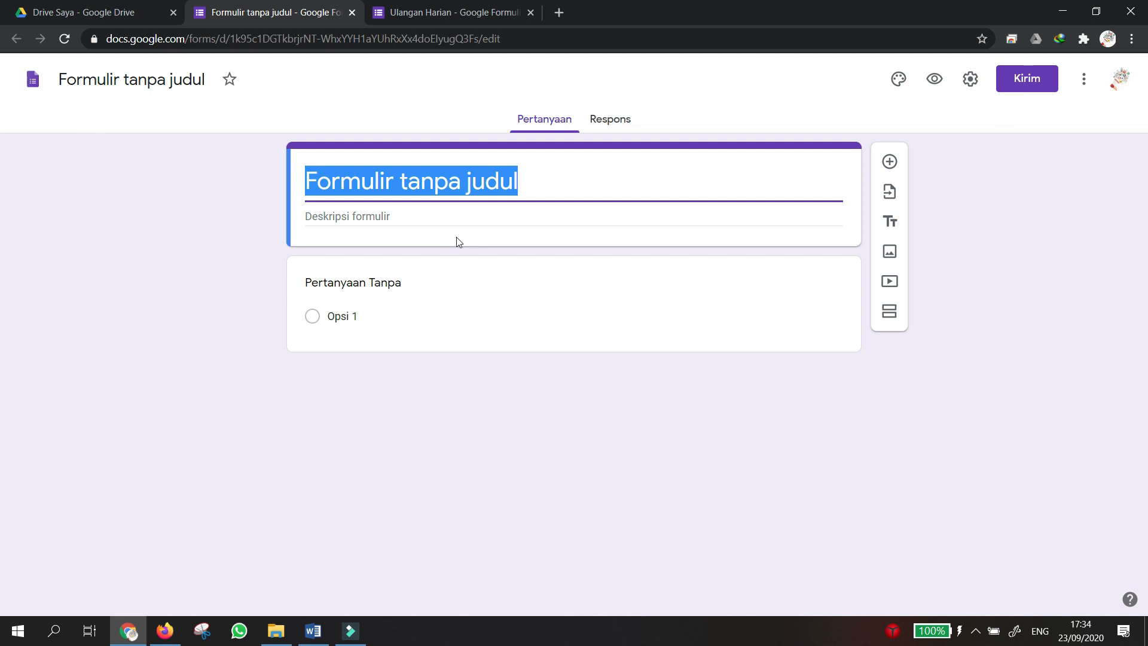
{"action": "type", "text": "Ulangan "}
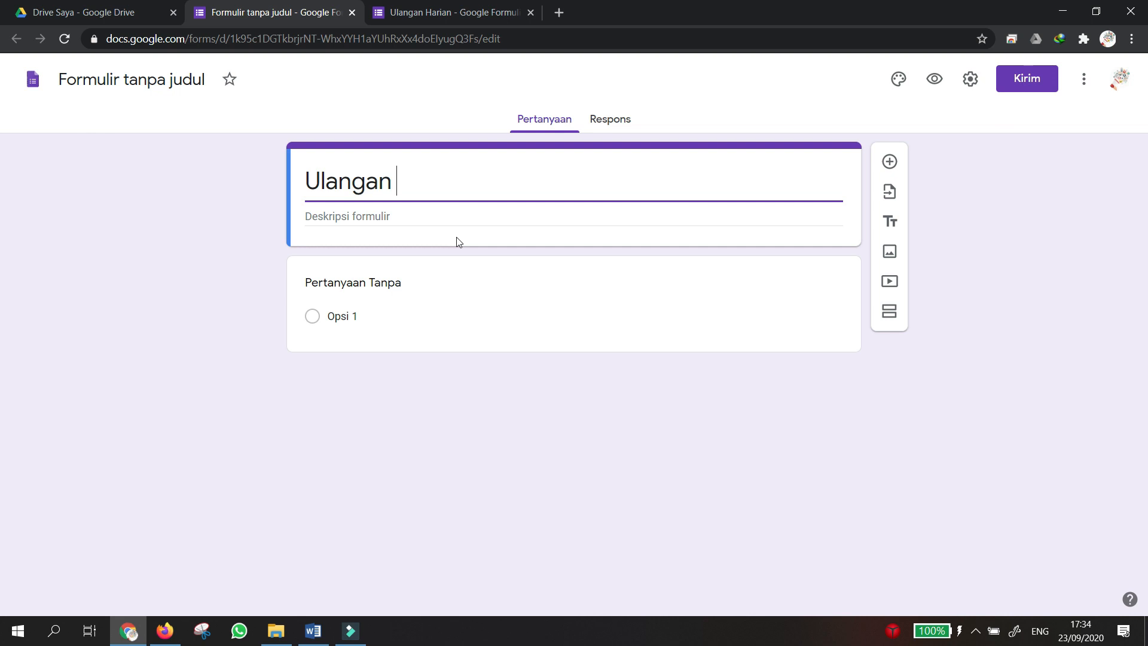
{"action": "type", "text": "Akhir S"}
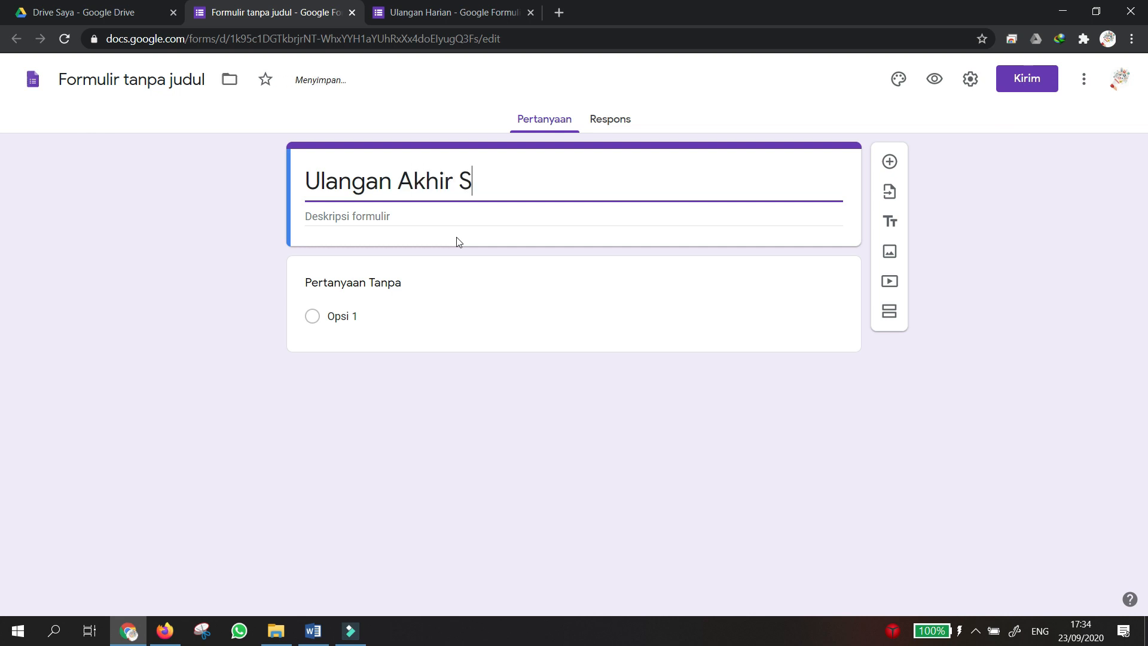
{"action": "type", "text": "emester"}
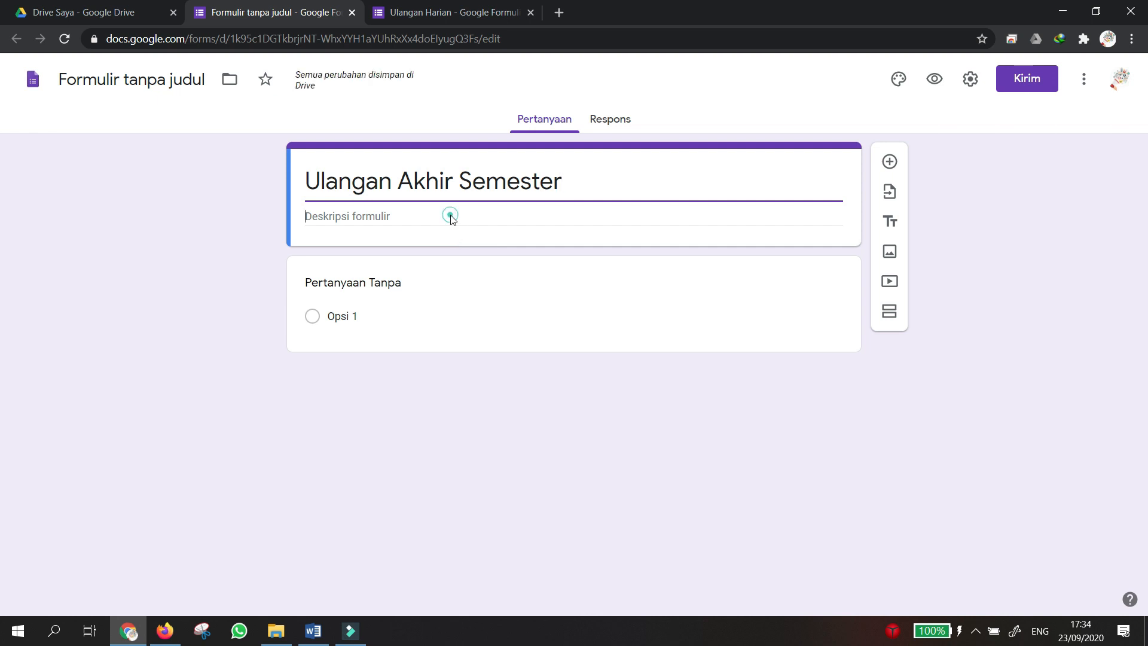
{"action": "left_click", "coordinate": [451, 215]}
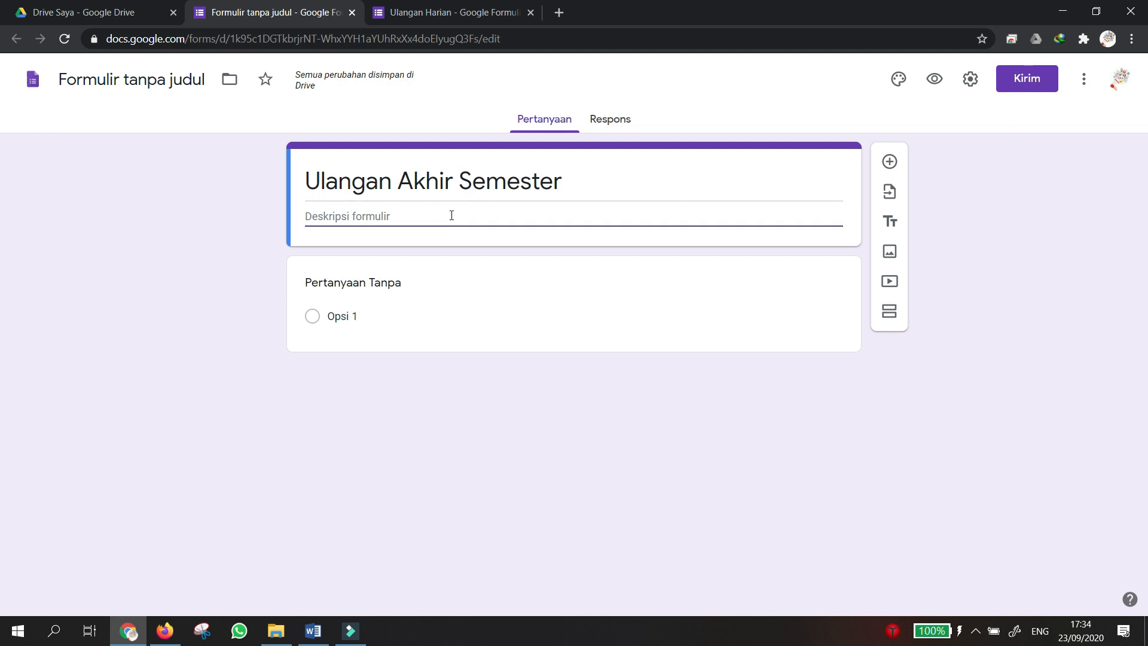
{"action": "type", "text": "ini adalah ualnga"}
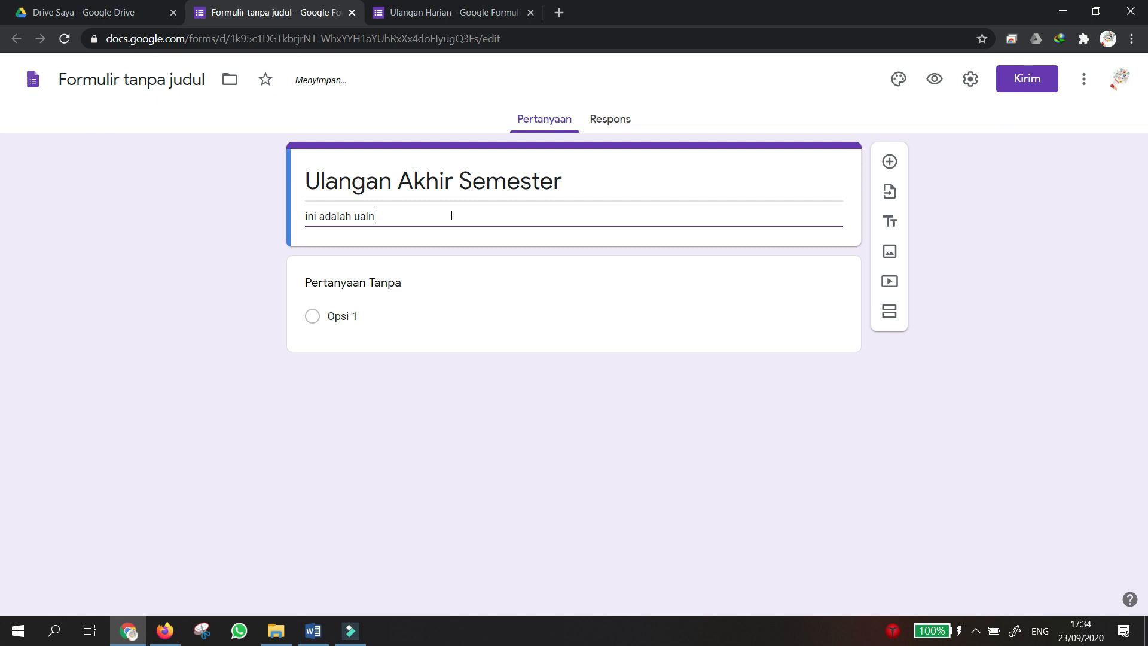
{"action": "key", "text": "BackSpace"}
{"action": "key", "text": "BackSpace"}
{"action": "key", "text": "BackSpace"}
{"action": "type", "text": "langan akhir s"}
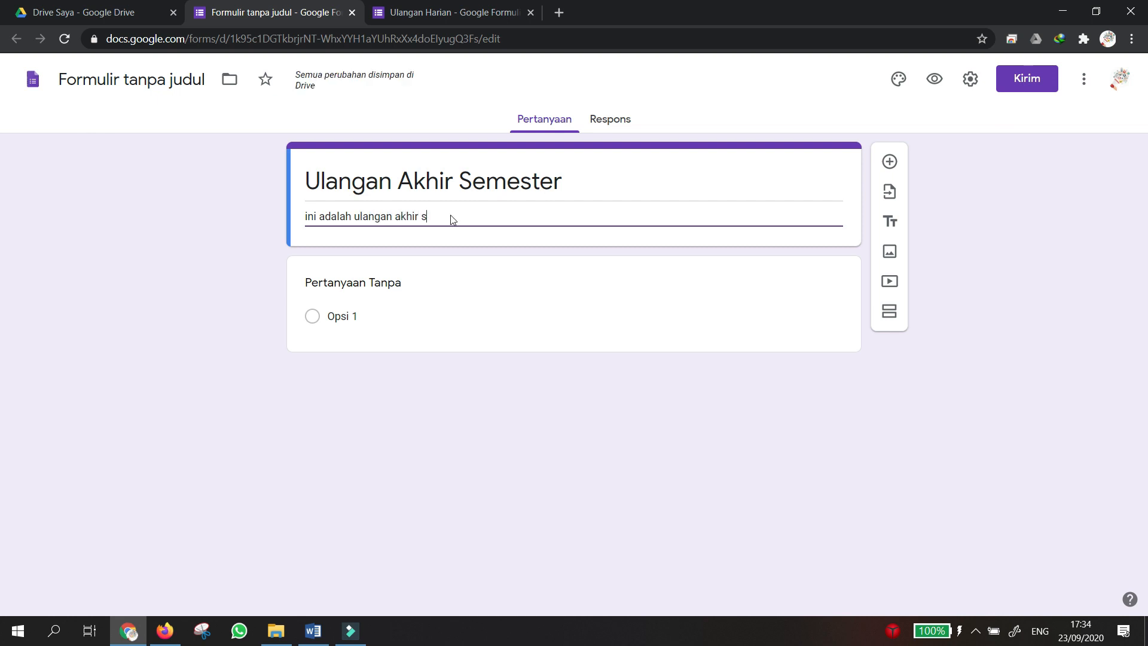
{"action": "type", "text": "emester unt"}
{"action": "key", "text": "BackSpace"}
{"action": "type", "text": "ntuk m"}
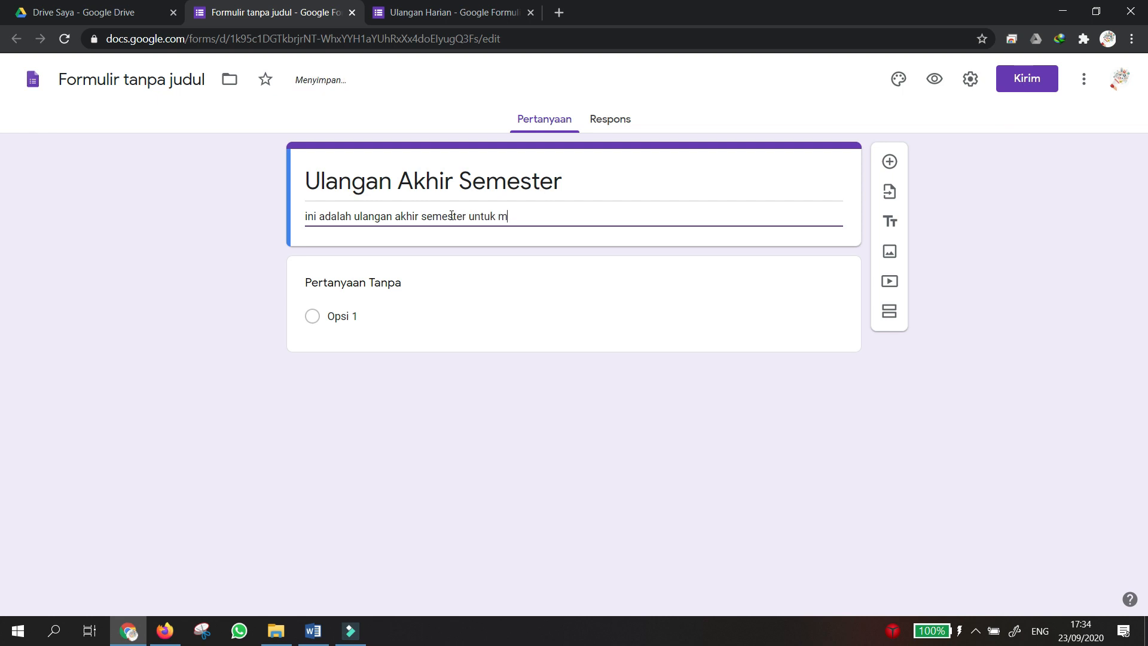
{"action": "type", "text": "atakuliah/matapelajaran "}
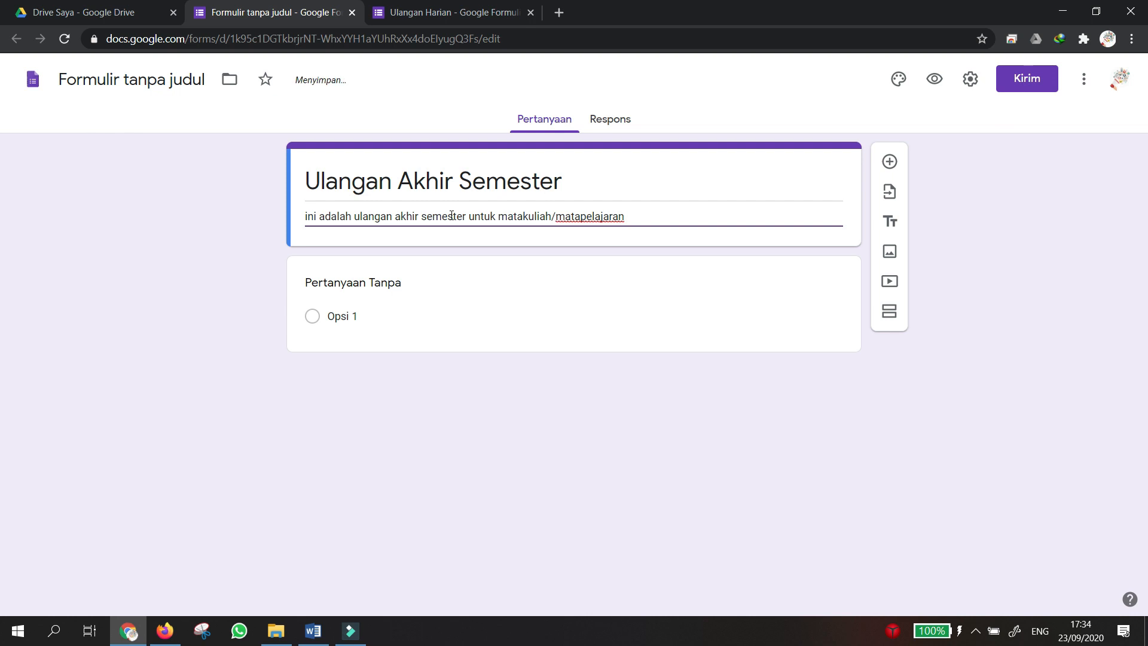
{"action": "type", "text": "..... Silahkan inp"}
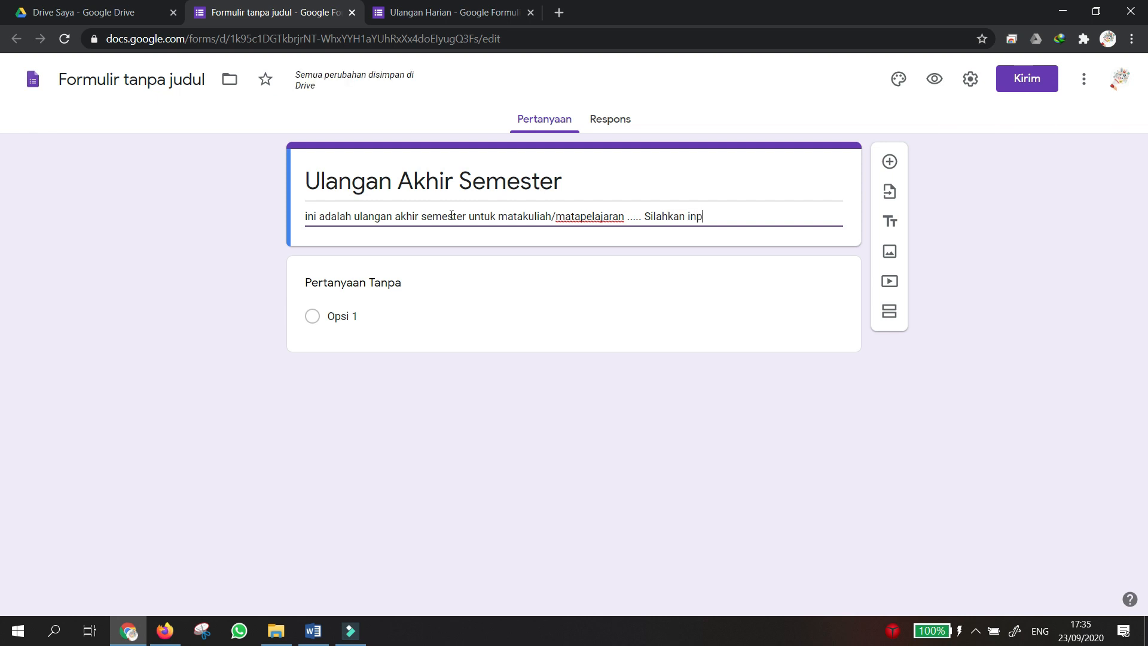
{"action": "type", "text": "ut id"}
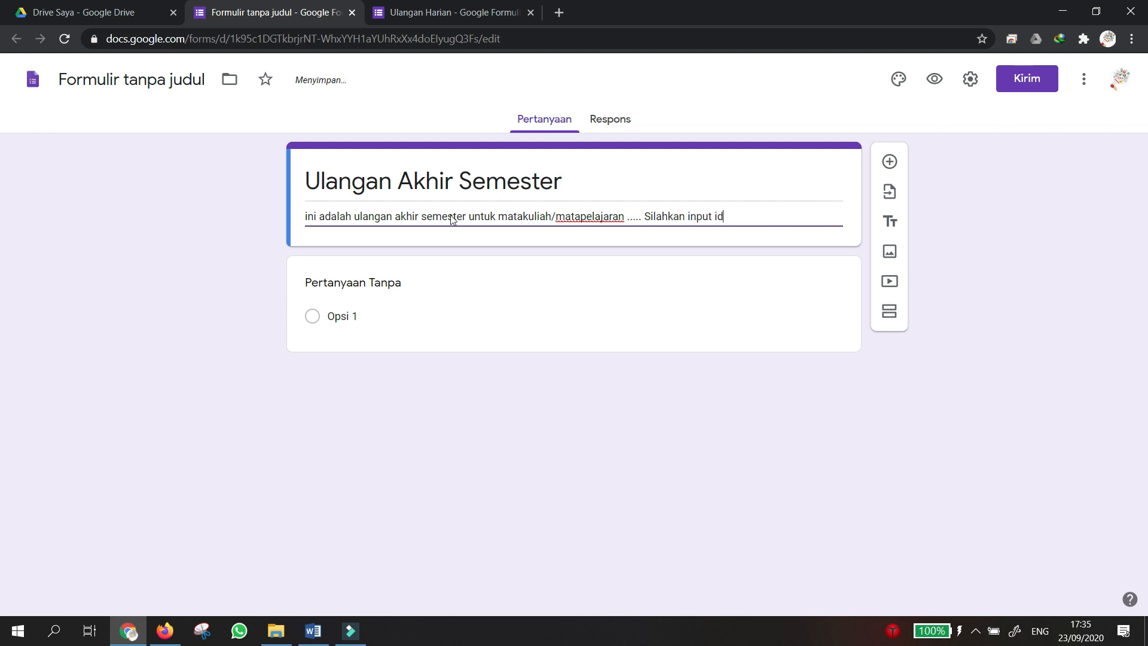
{"action": "type", "text": "entitas anda t"}
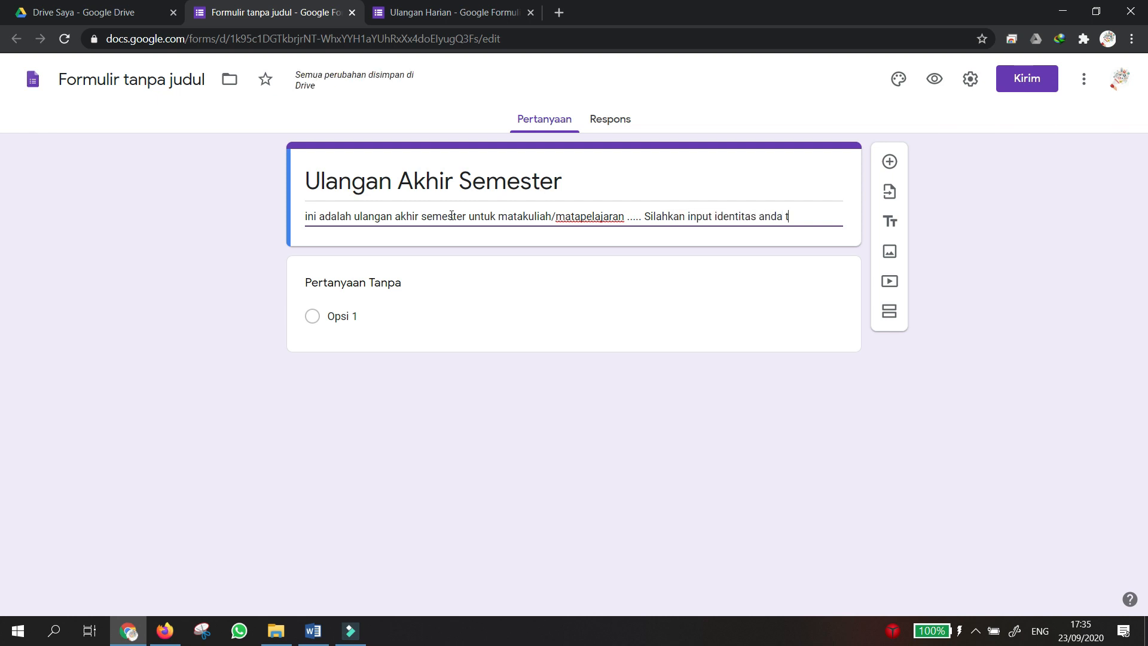
{"action": "type", "text": "erlebih dahulu"}
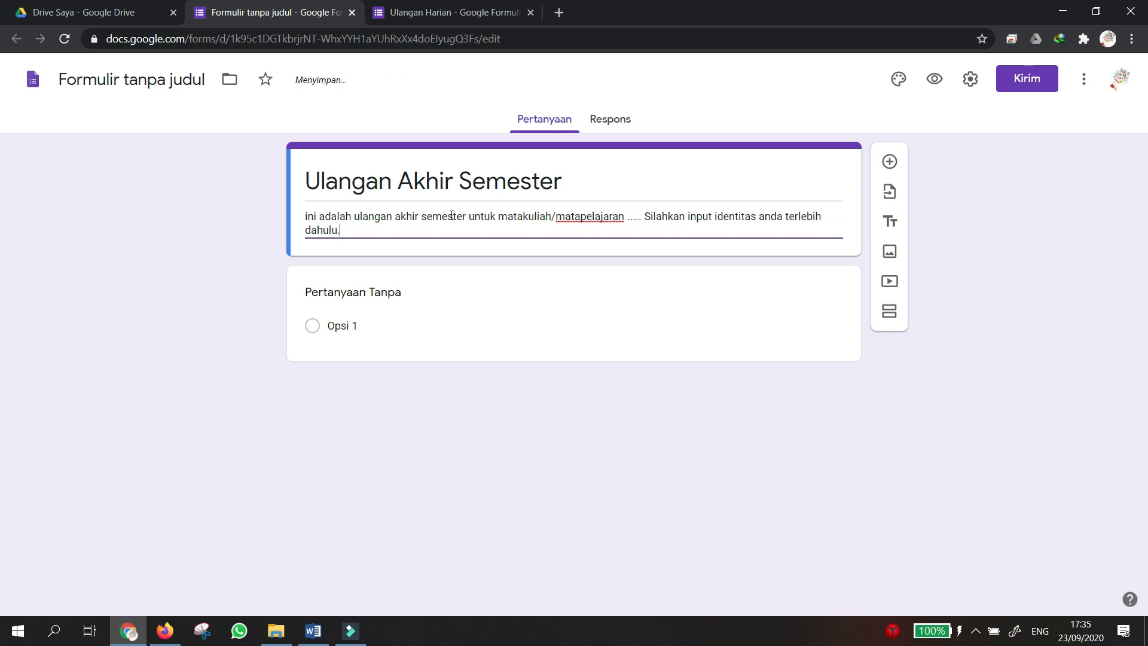
{"action": "type", "text": ". k"}
{"action": "type", "text": "ada tempat yt"}
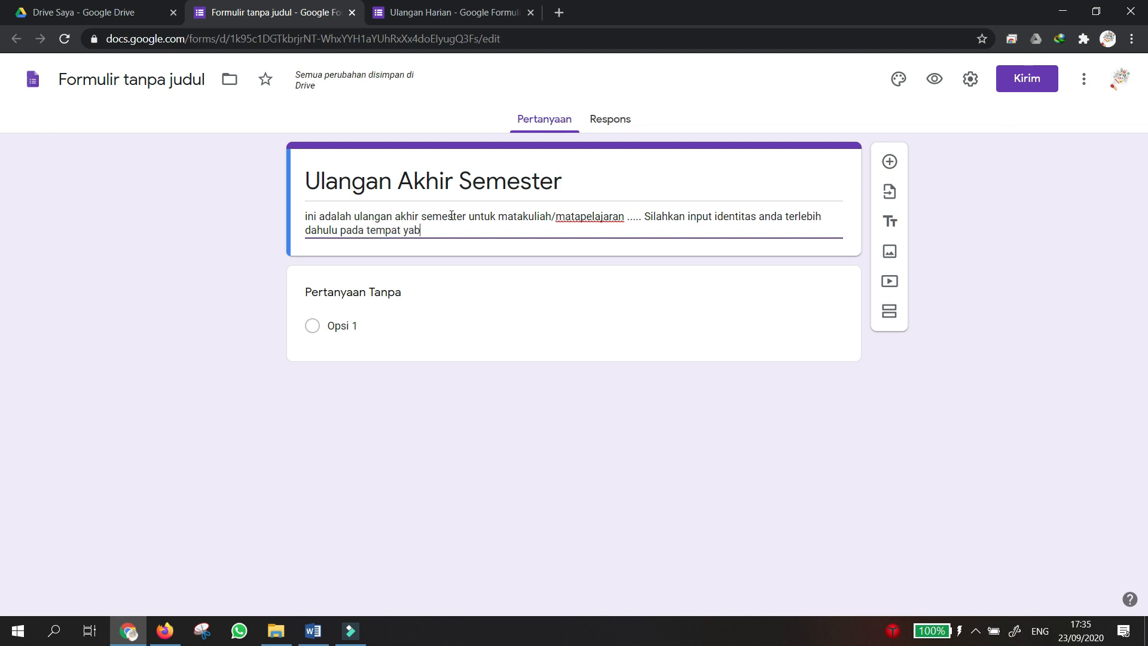
{"action": "type", "text": "ng telah disedia"}
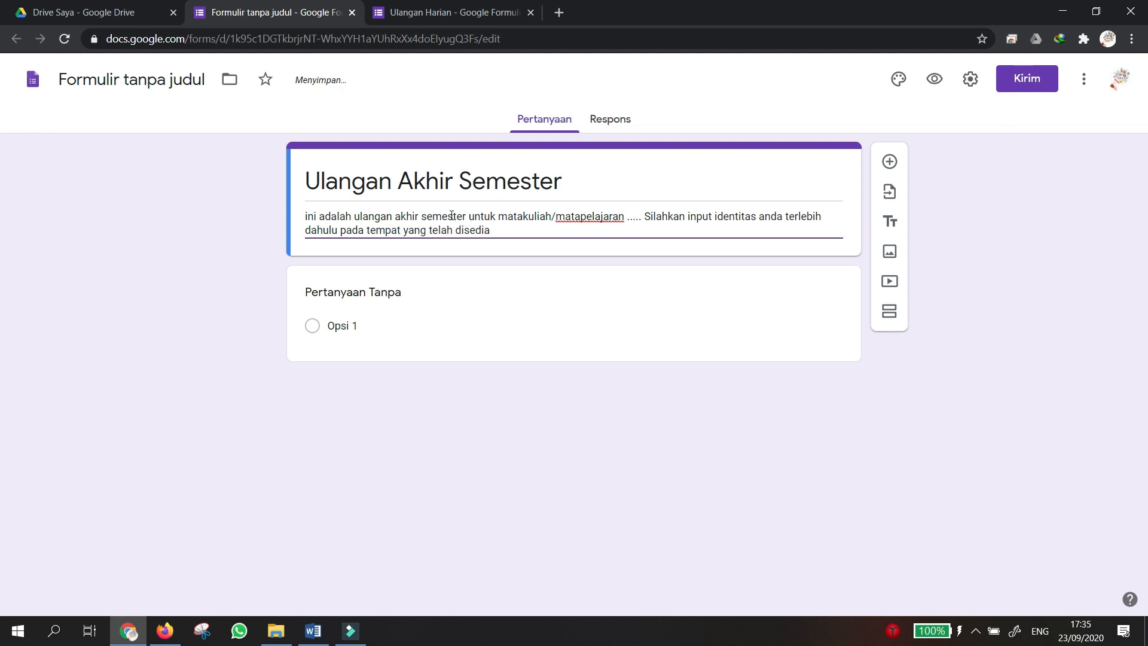
{"action": "type", "text": "kan b"}
{"action": "type", "text": "e"}
{"action": "key", "text": "BackSpace"}
{"action": "key", "text": "BackSpace"}
{"action": "type", "text": "di bawah ini"}
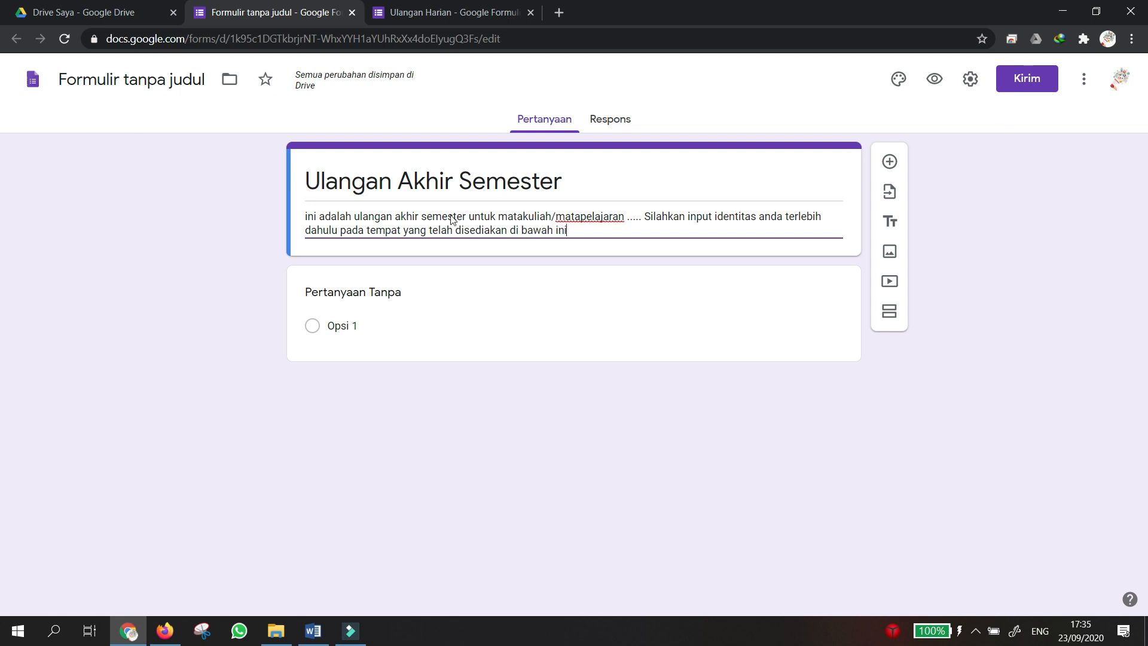
{"action": "type", "text": ". k"}
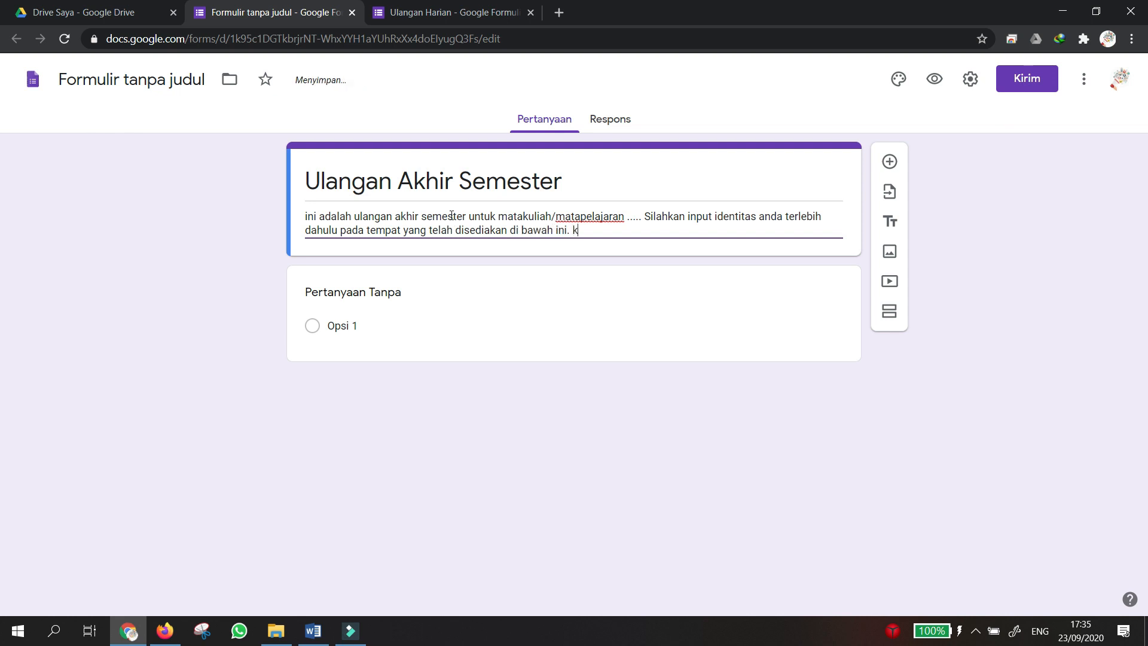
{"action": "type", "text": "em"}
{"action": "key", "text": "BackSpace"}
{"action": "key", "text": "BackSpace"}
{"action": "key", "text": "BackSpace"}
{"action": "key", "text": "BackSpace"}
{"action": "type", "text": "Setelah itu jawablah beberapa"}
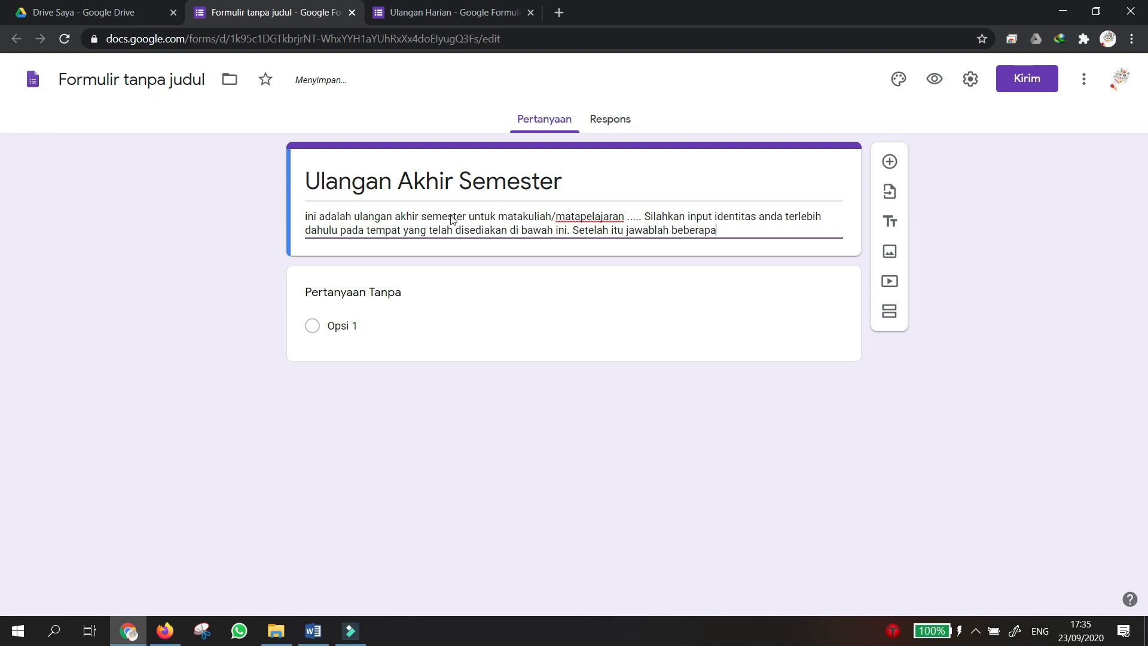
{"action": "type", "text": " soal berikut ini dengan"}
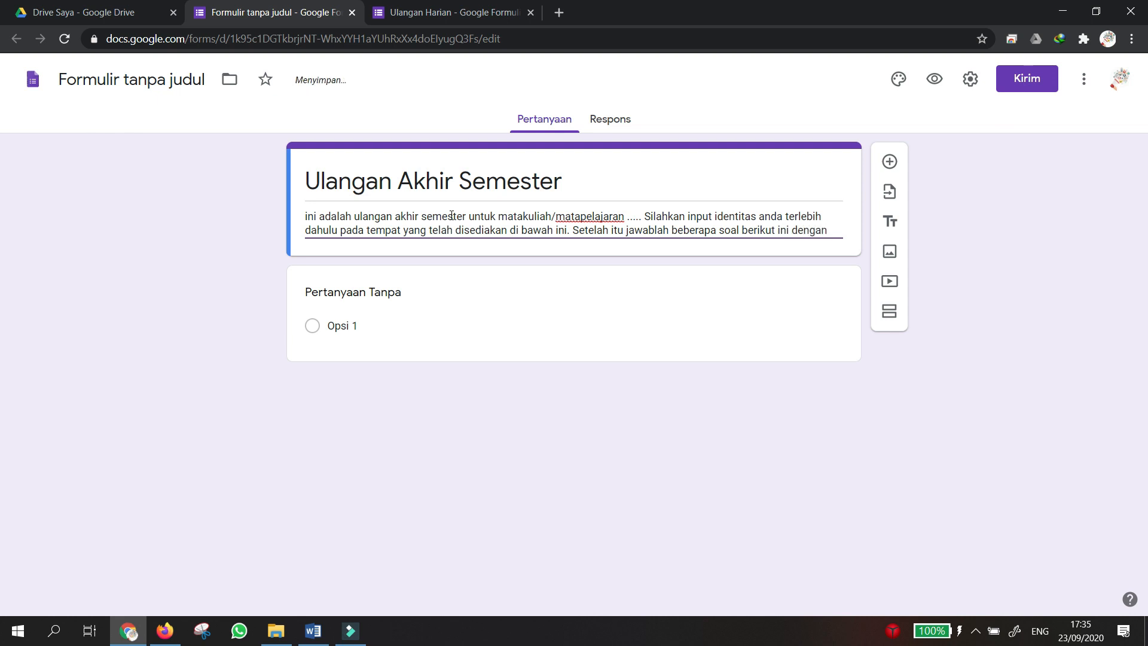
{"action": "type", "text": " baik."}
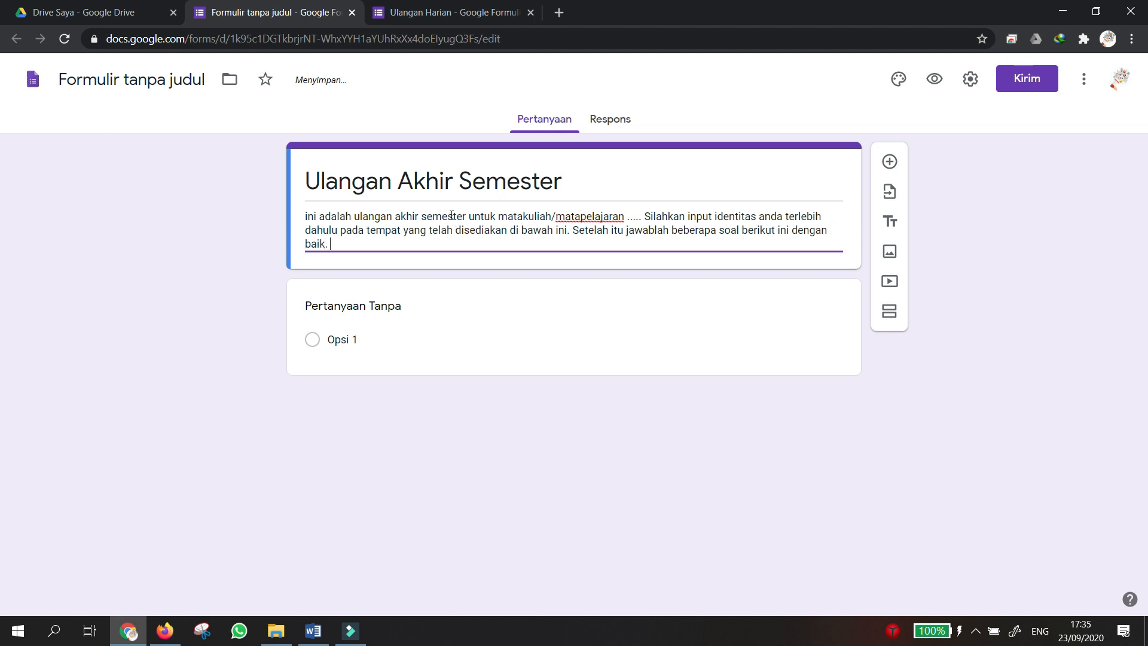
{"action": "type", "text": " Selamat bekerj"}
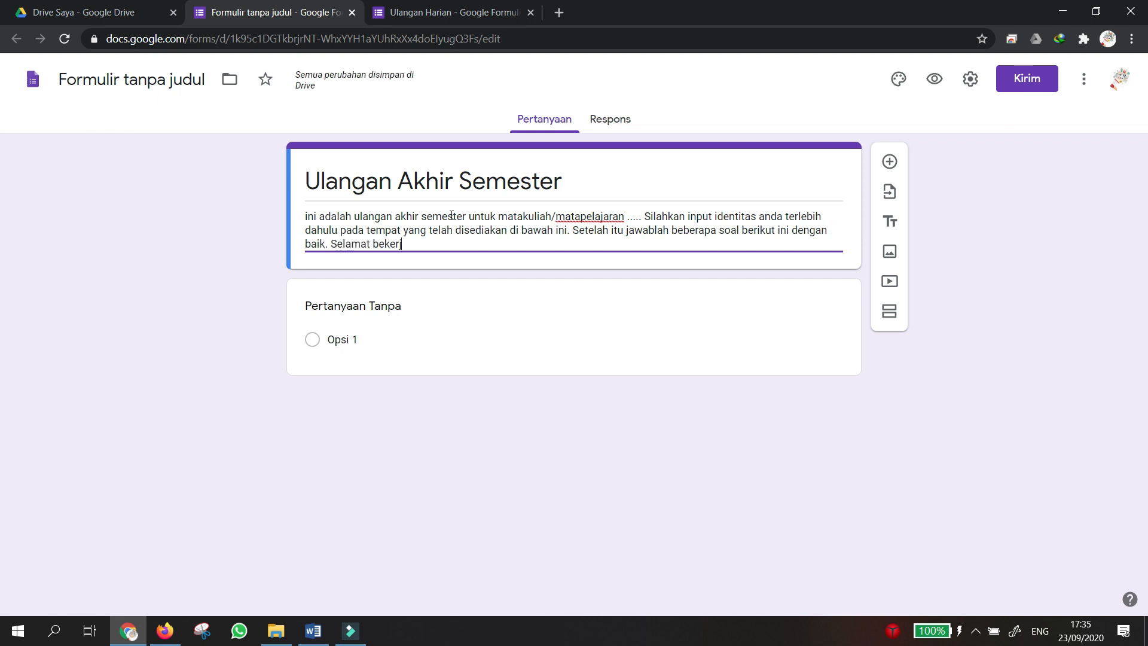
{"action": "type", "text": "a."}
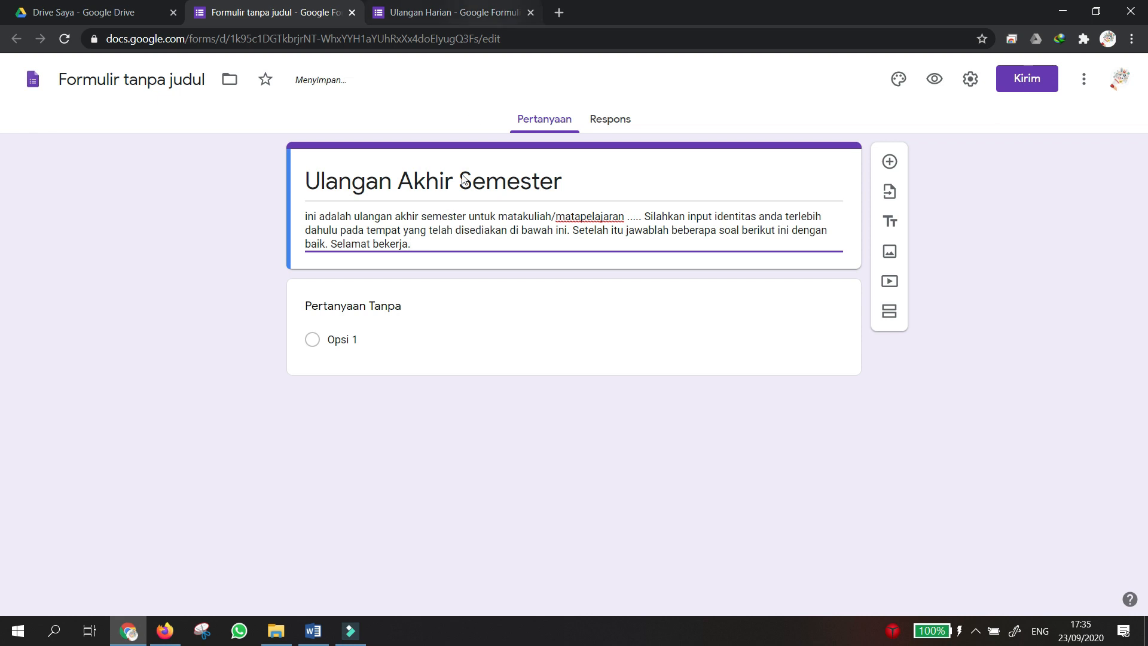
Turn the first question into a required Jawaban singkat 'Nama Lengkap' question and duplicate it.
{"action": "left_click", "coordinate": [442, 291]}
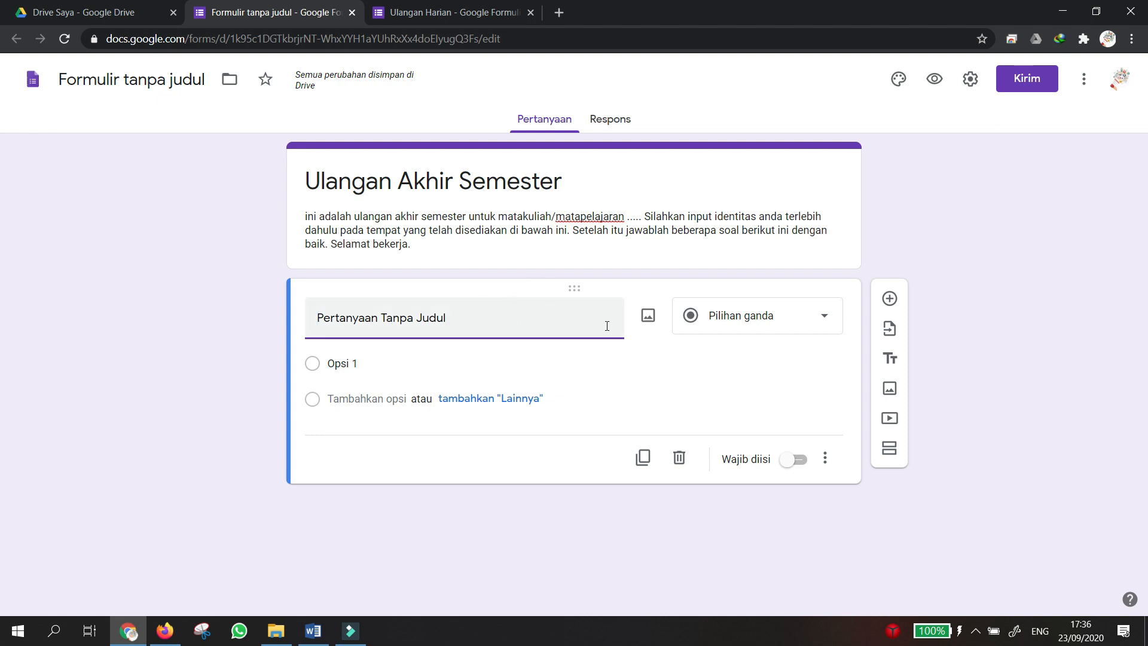
{"action": "left_click", "coordinate": [799, 316]}
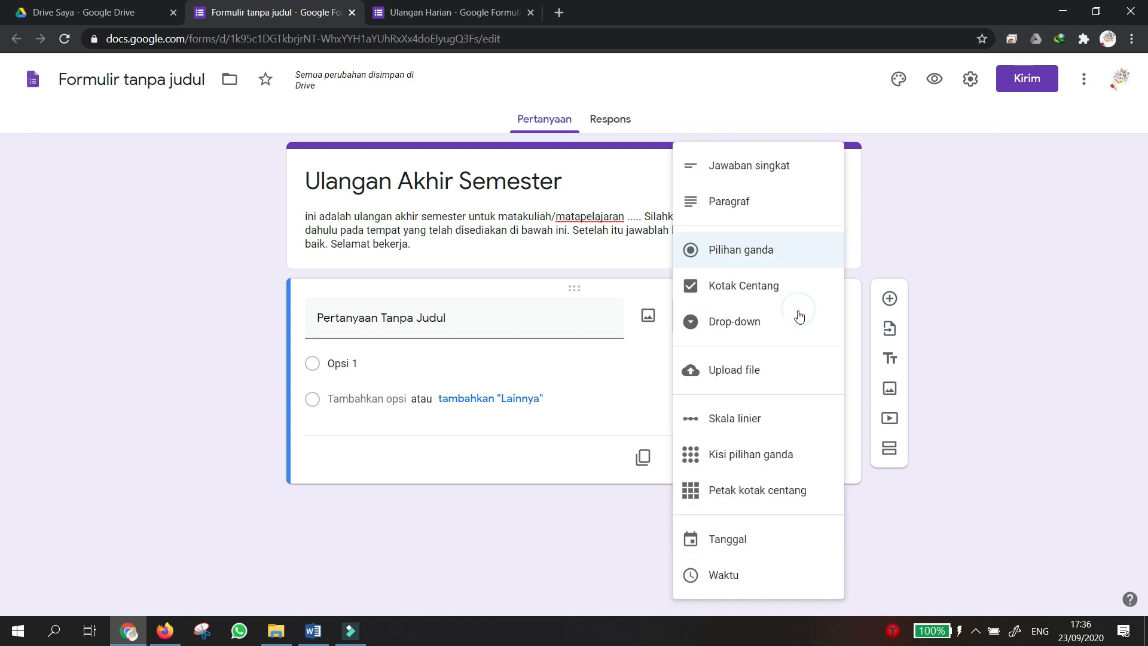
{"action": "left_click", "coordinate": [730, 179]}
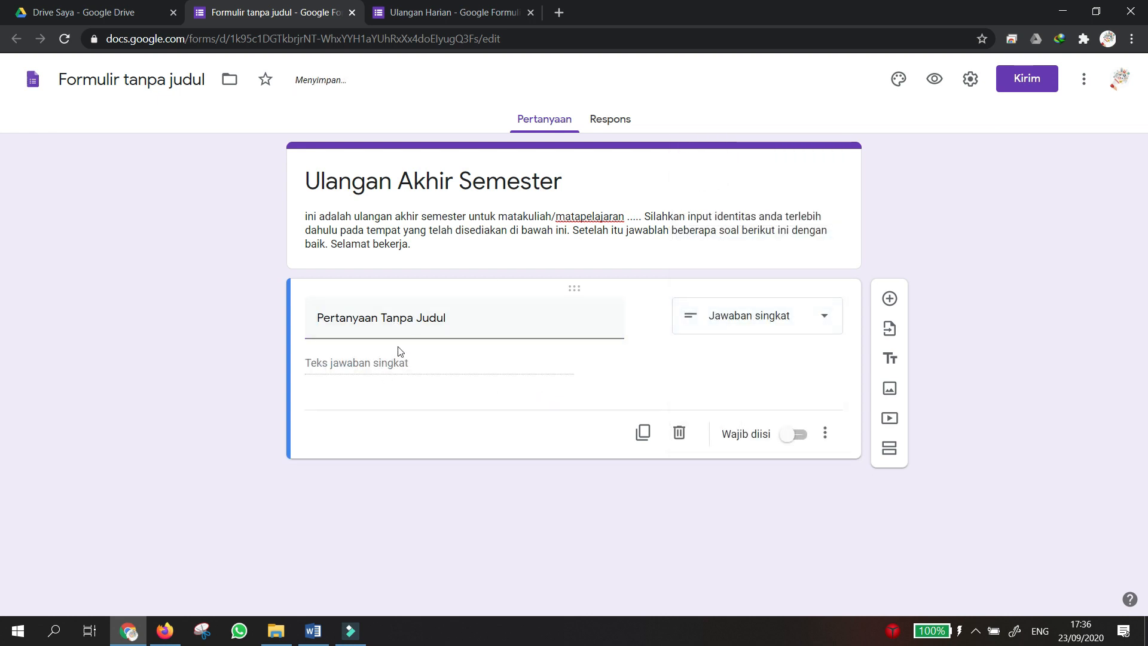
{"action": "left_click", "coordinate": [404, 326]}
{"action": "type", "text": "Nama Lengkap"}
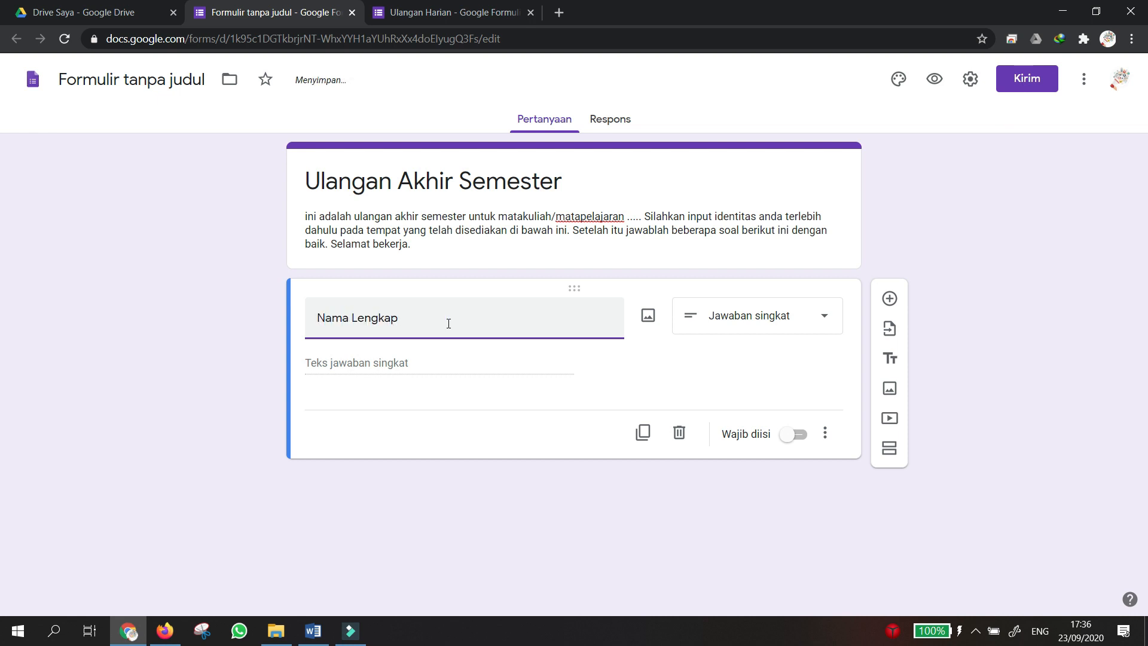
{"action": "left_click", "coordinate": [719, 375]}
{"action": "left_click", "coordinate": [800, 440]}
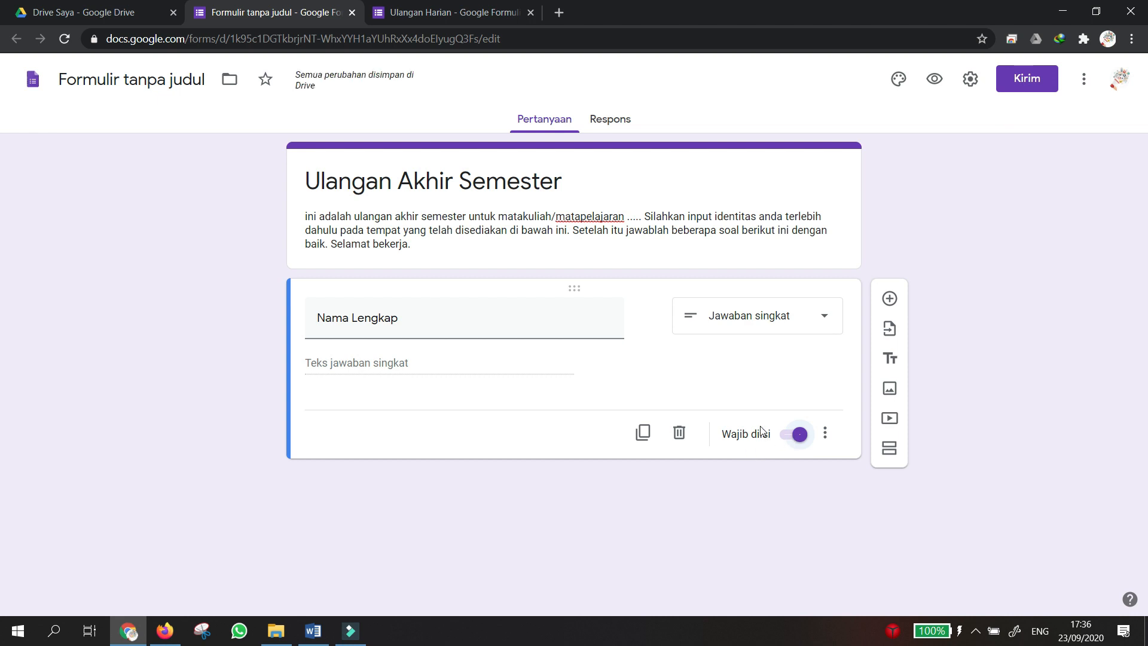
{"action": "left_click", "coordinate": [642, 434]}
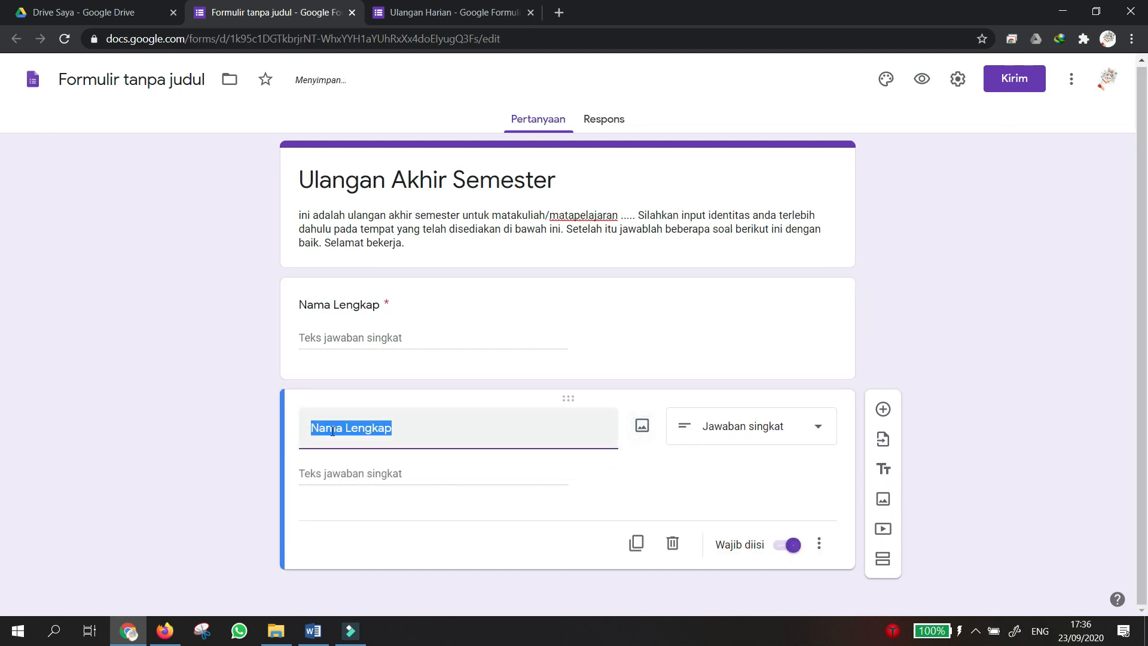
Retitle the copied question 'NIM / NIS', then duplicate it and title the new copy 'Kelas'.
{"action": "type", "text": "N"}
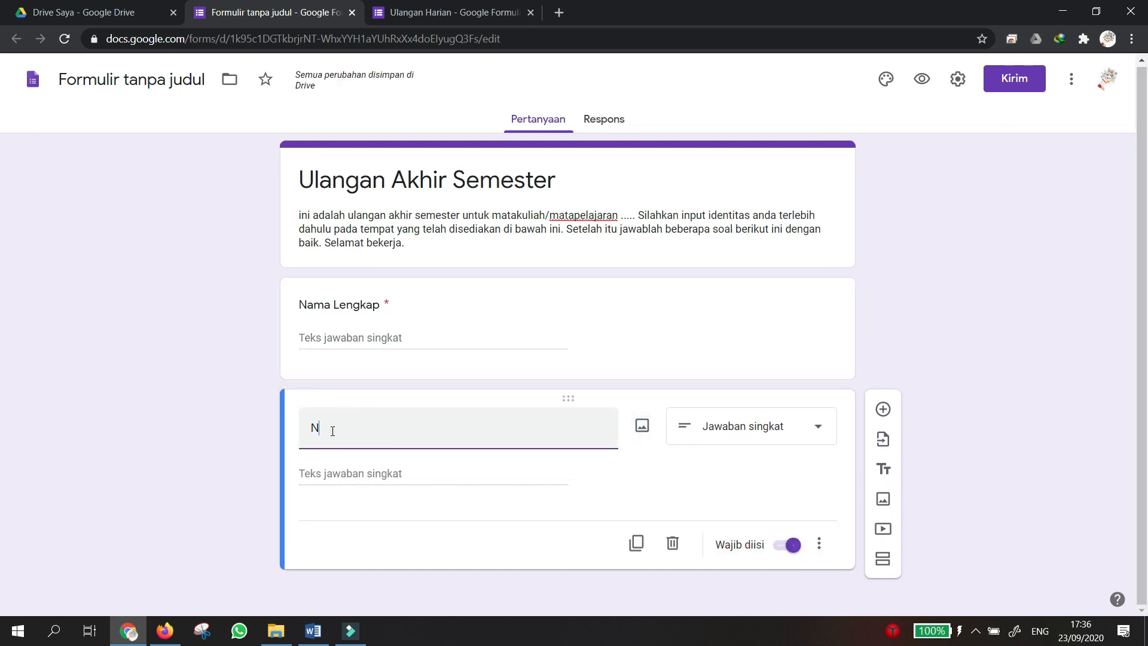
{"action": "type", "text": "IM/"}
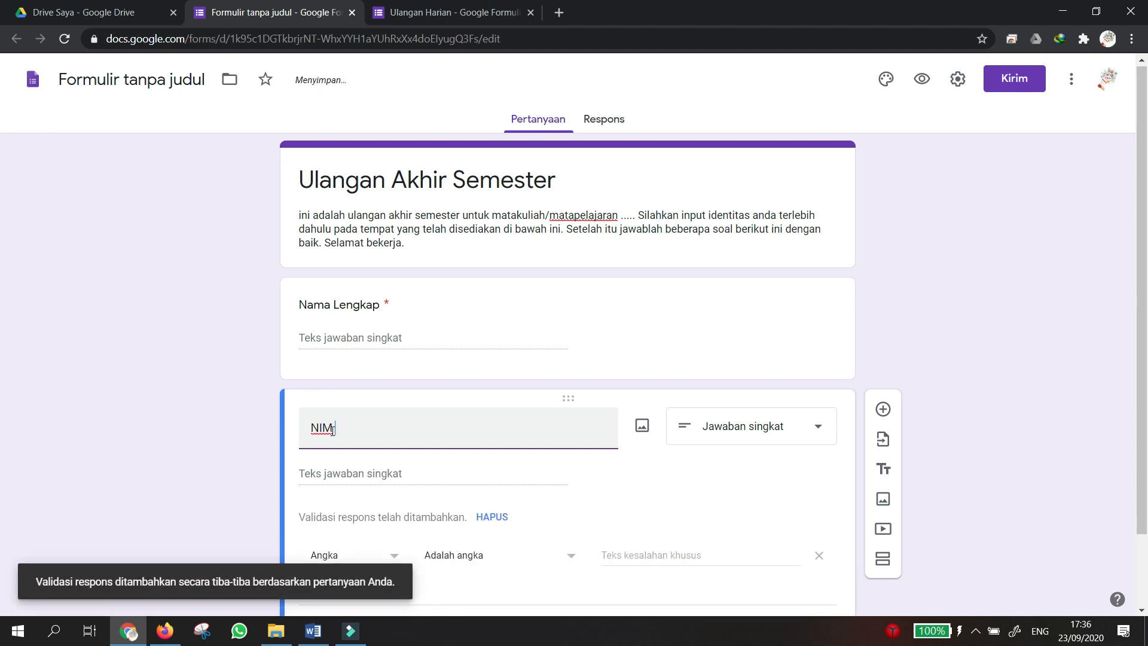
{"action": "type", "text": " NIS"}
{"action": "left_click", "coordinate": [332, 428]}
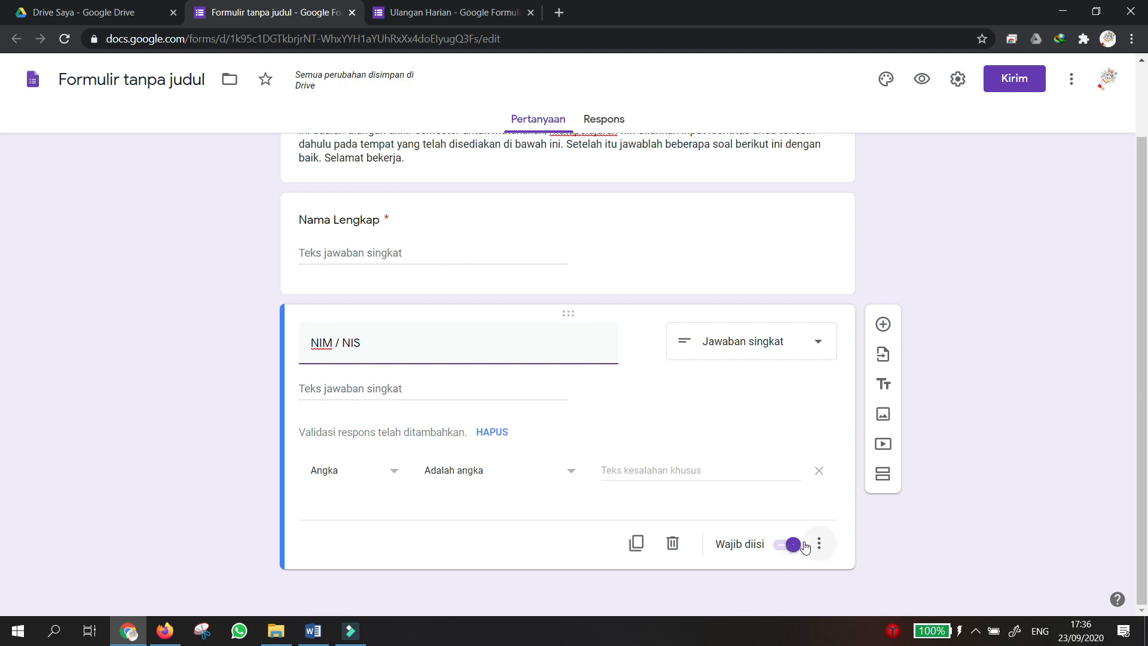
{"action": "left_click", "coordinate": [991, 483]}
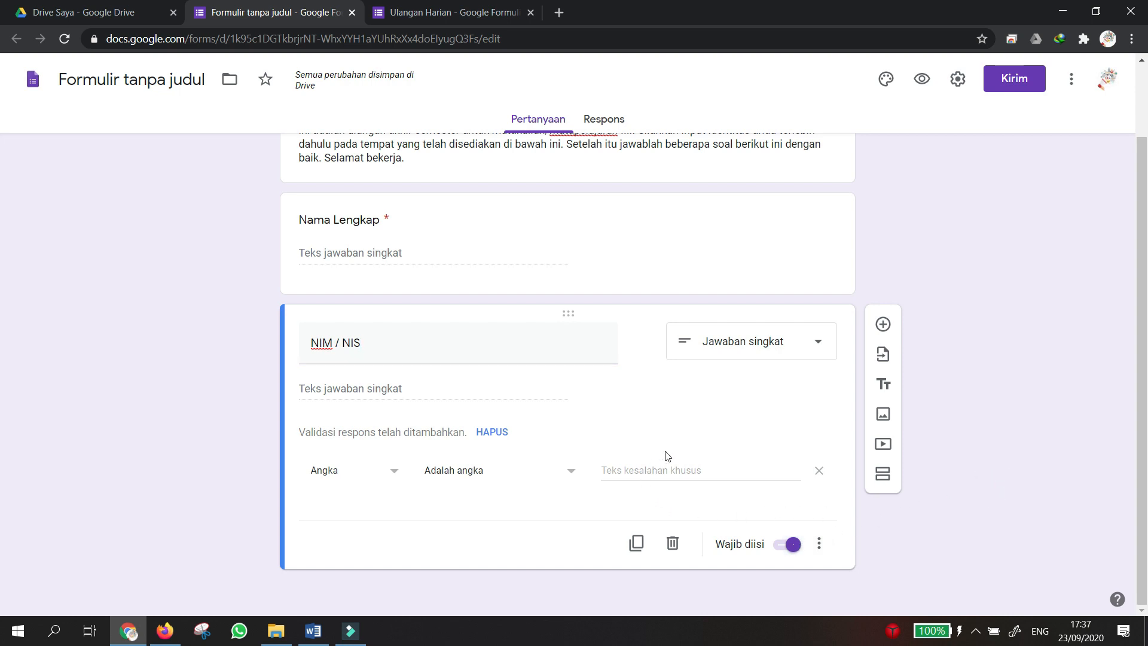
{"action": "left_click", "coordinate": [638, 546]}
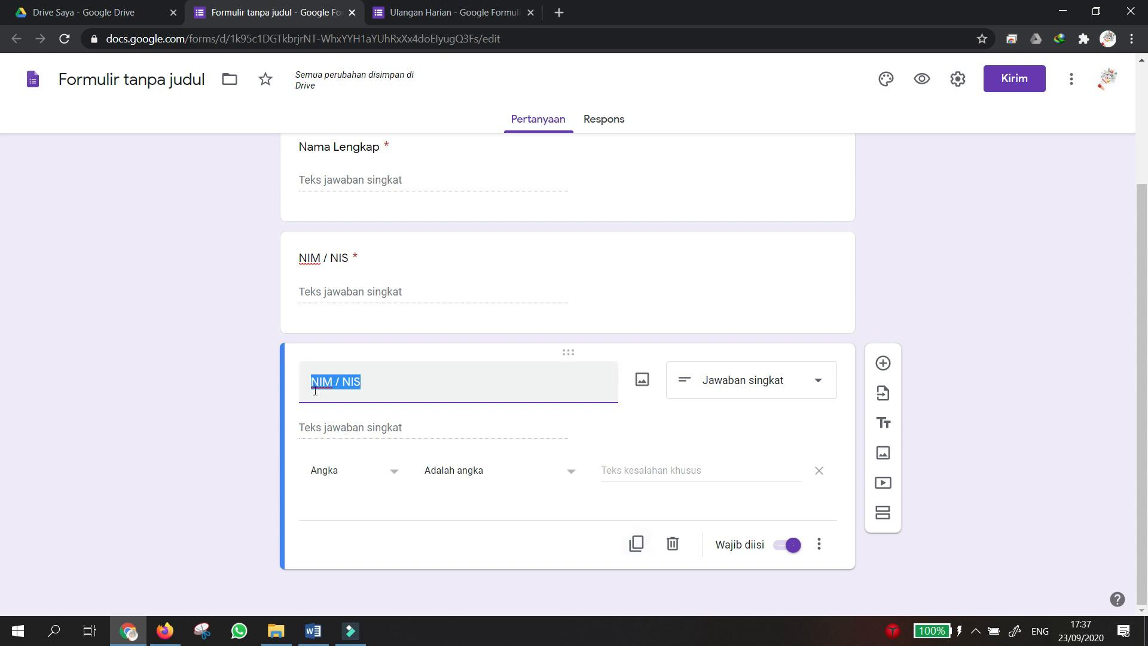
{"action": "type", "text": "Kelas"}
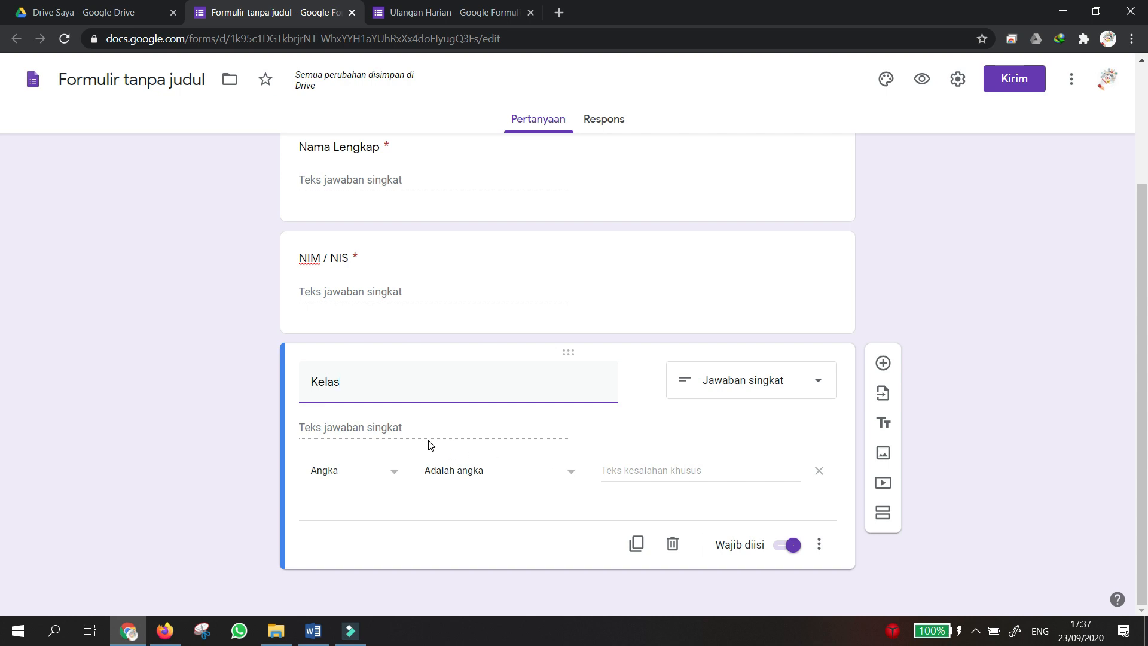
Remove the number validation from Kelas and change its type to Drop-down.
{"action": "left_click", "coordinate": [818, 470]}
{"action": "left_click", "coordinate": [339, 474]}
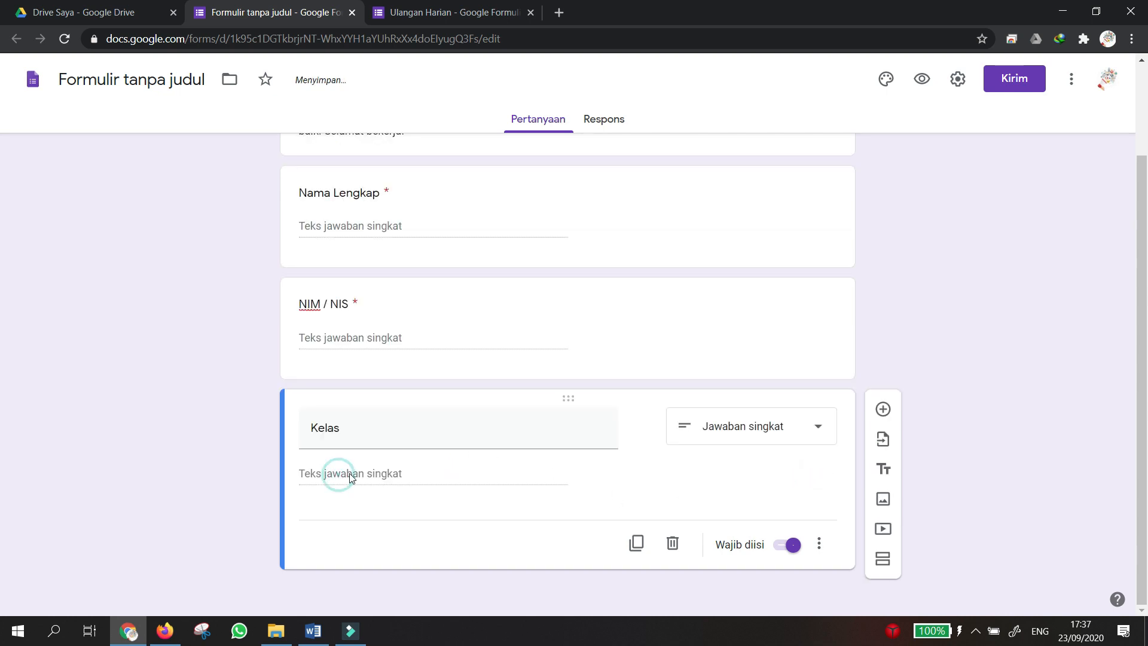
{"action": "mouse_move", "coordinate": [349, 441]}
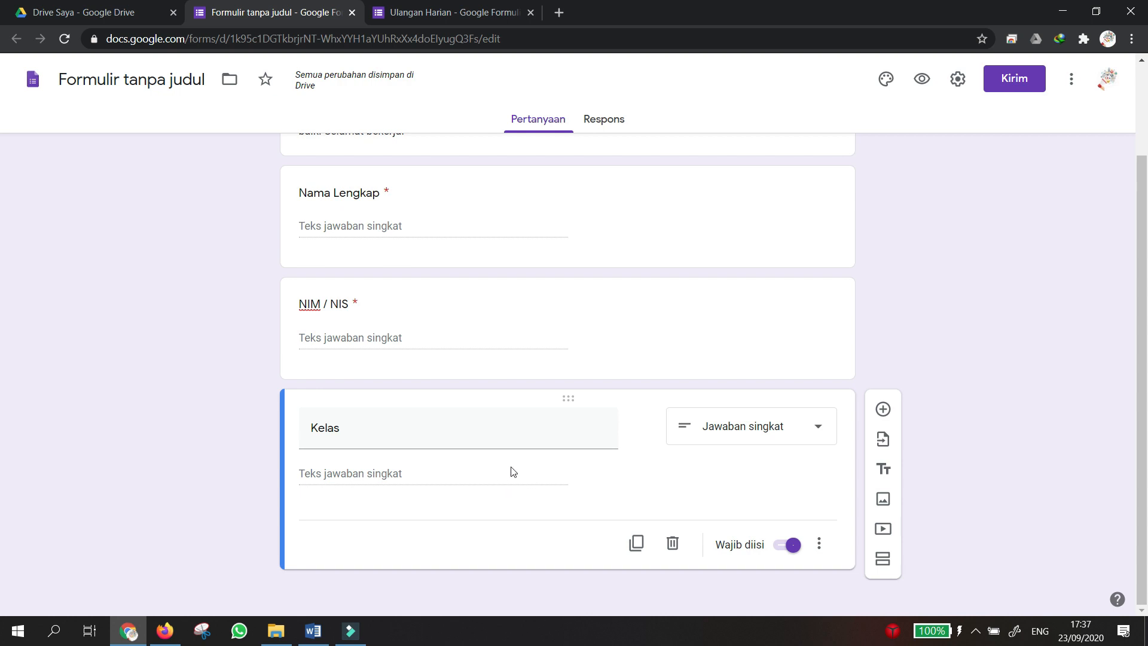
{"action": "left_click", "coordinate": [735, 437]}
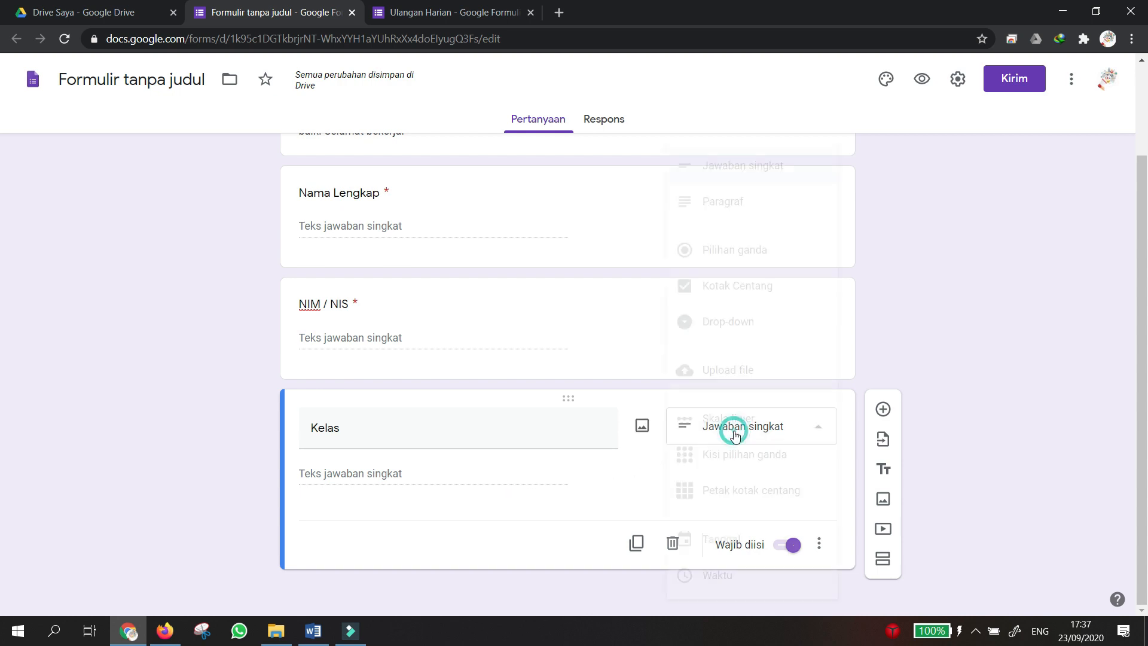
{"action": "left_click", "coordinate": [747, 328]}
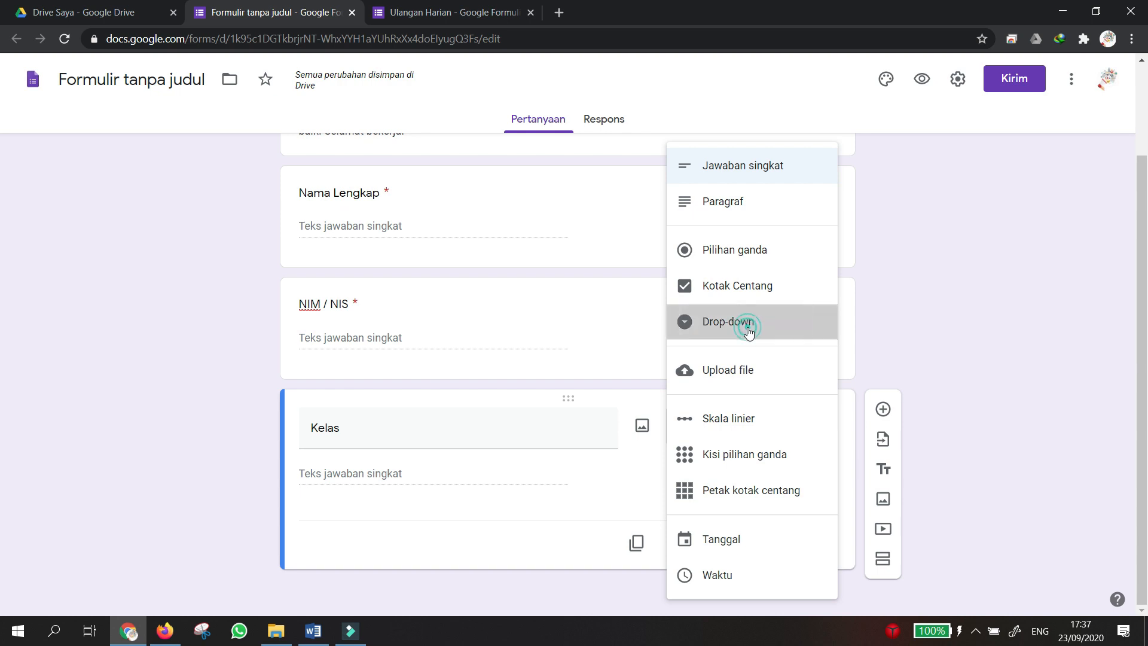
Enter the Kelas drop-down options X AK 1, X AK 2 and X AK 3.
{"action": "left_click", "coordinate": [332, 473]}
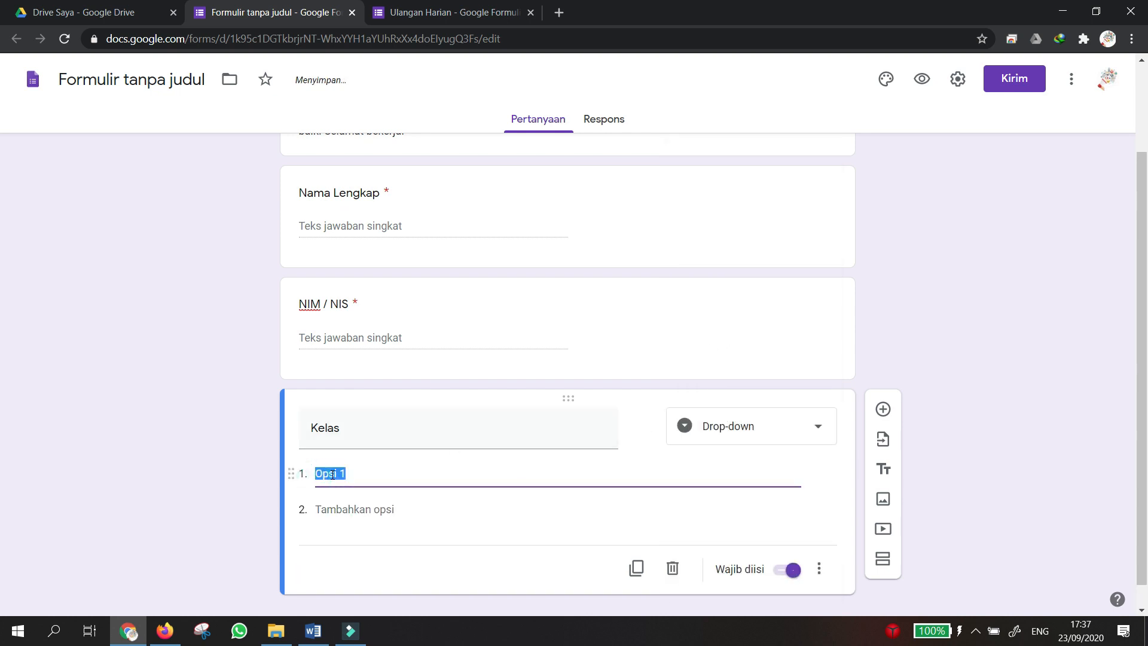
{"action": "type", "text": "X AK 1"}
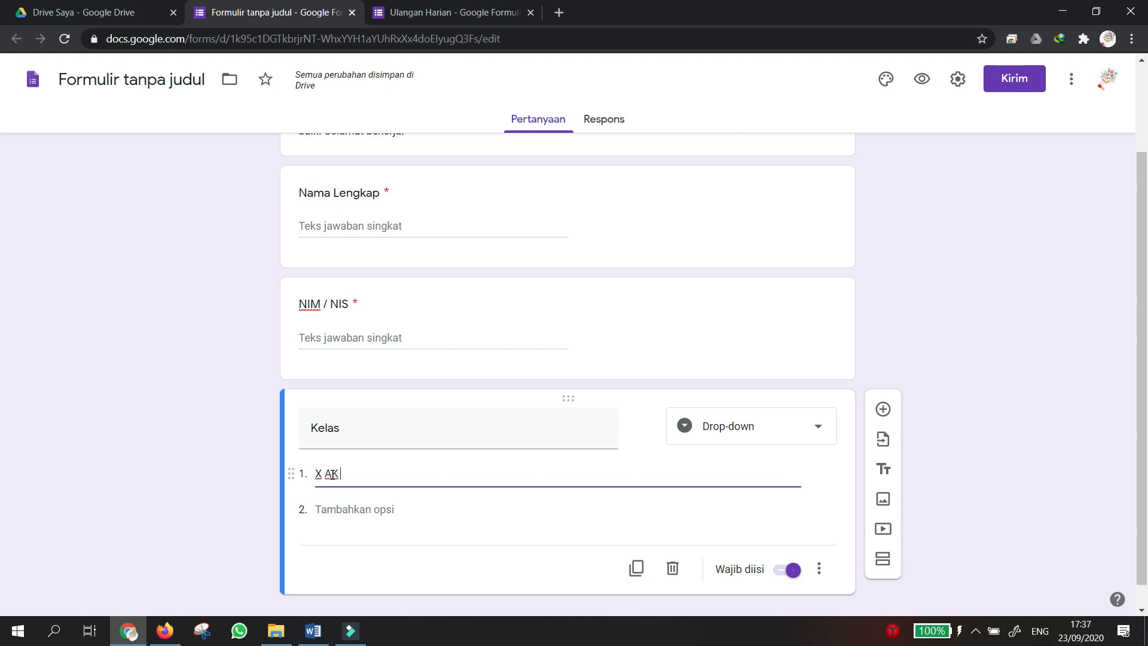
{"action": "left_click", "coordinate": [327, 508]}
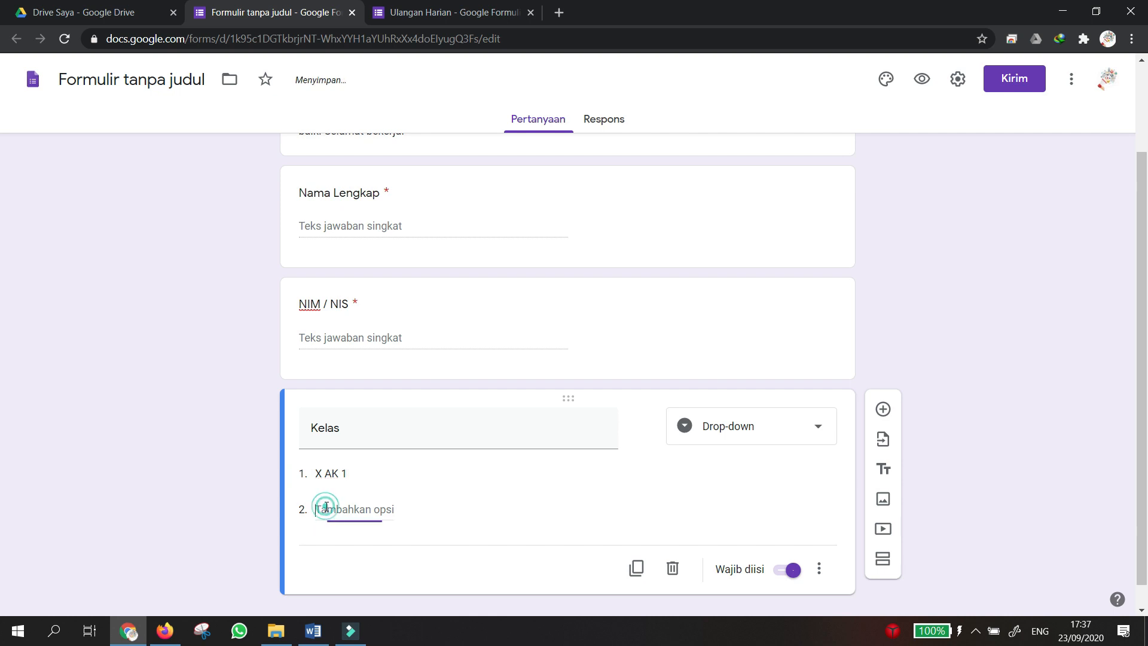
{"action": "type", "text": "X AK 2"}
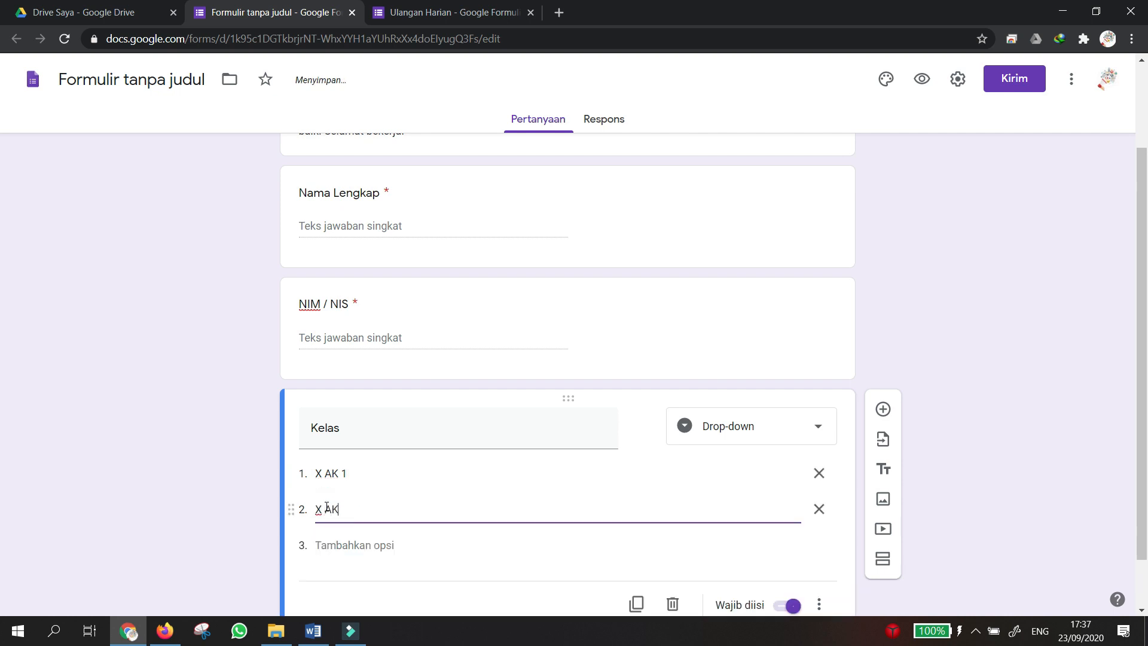
{"action": "left_click", "coordinate": [337, 545]}
{"action": "type", "text": "X "}
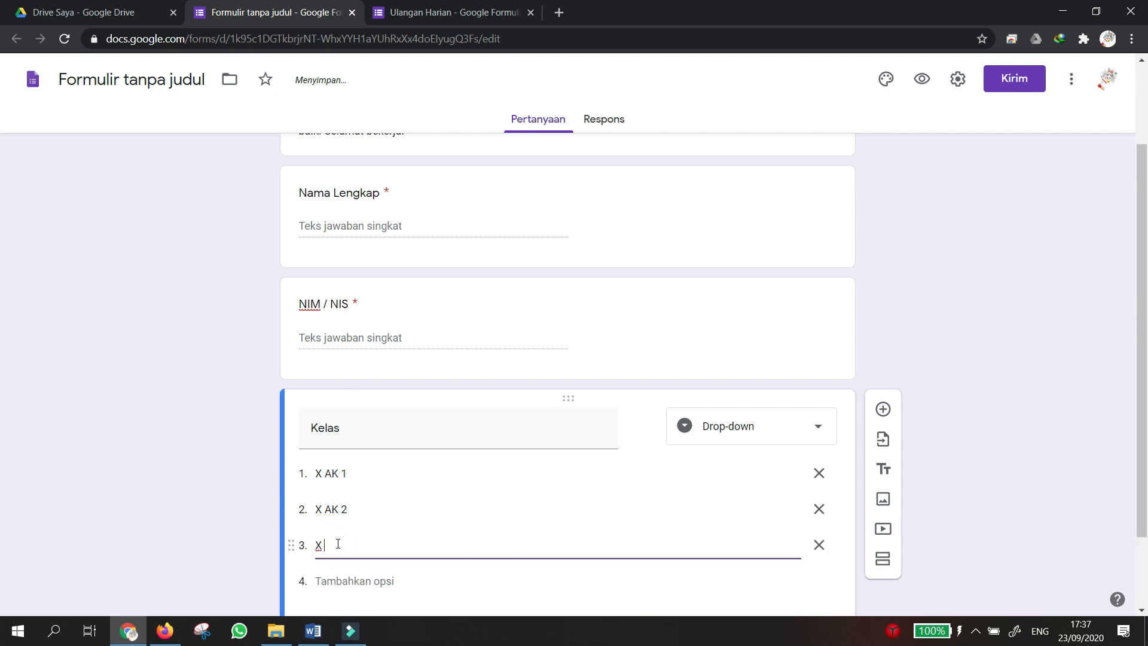
{"action": "type", "text": "AK 3"}
{"action": "left_click", "coordinate": [137, 448]}
{"action": "scroll", "coordinate": [253, 440], "scroll_direction": "down", "scroll_amount": 2}
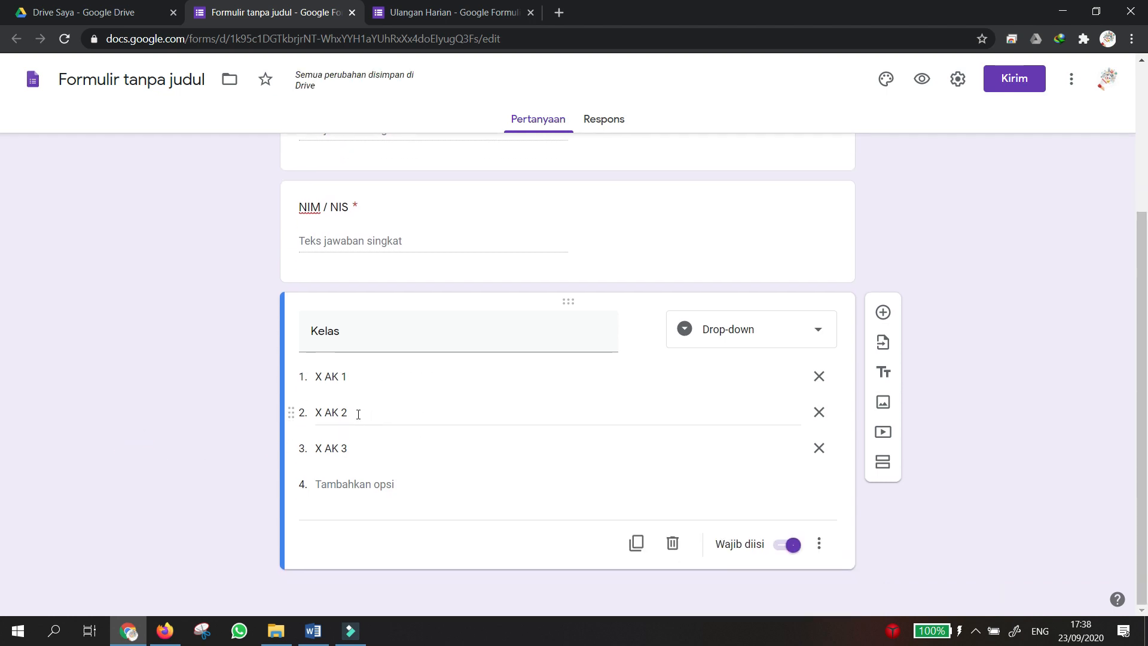
{"action": "scroll", "coordinate": [423, 328], "scroll_direction": "up", "scroll_amount": 4}
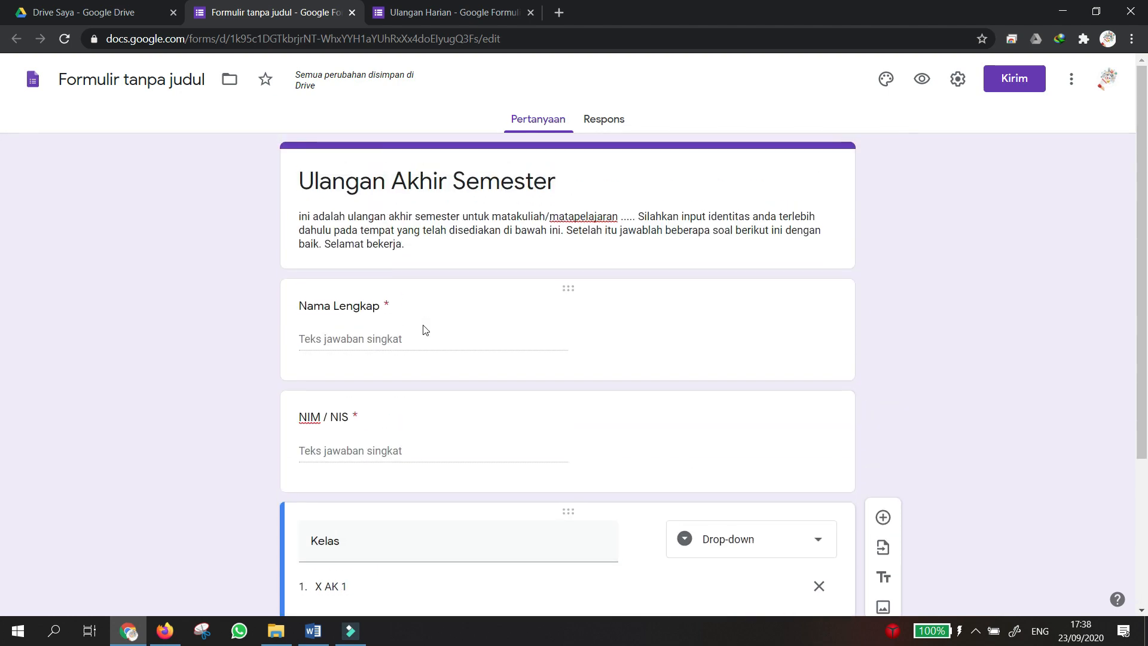
{"action": "scroll", "coordinate": [425, 329], "scroll_direction": "down", "scroll_amount": 4}
{"action": "scroll", "coordinate": [425, 329], "scroll_direction": "up", "scroll_amount": 3}
{"action": "scroll", "coordinate": [425, 329], "scroll_direction": "down", "scroll_amount": 4}
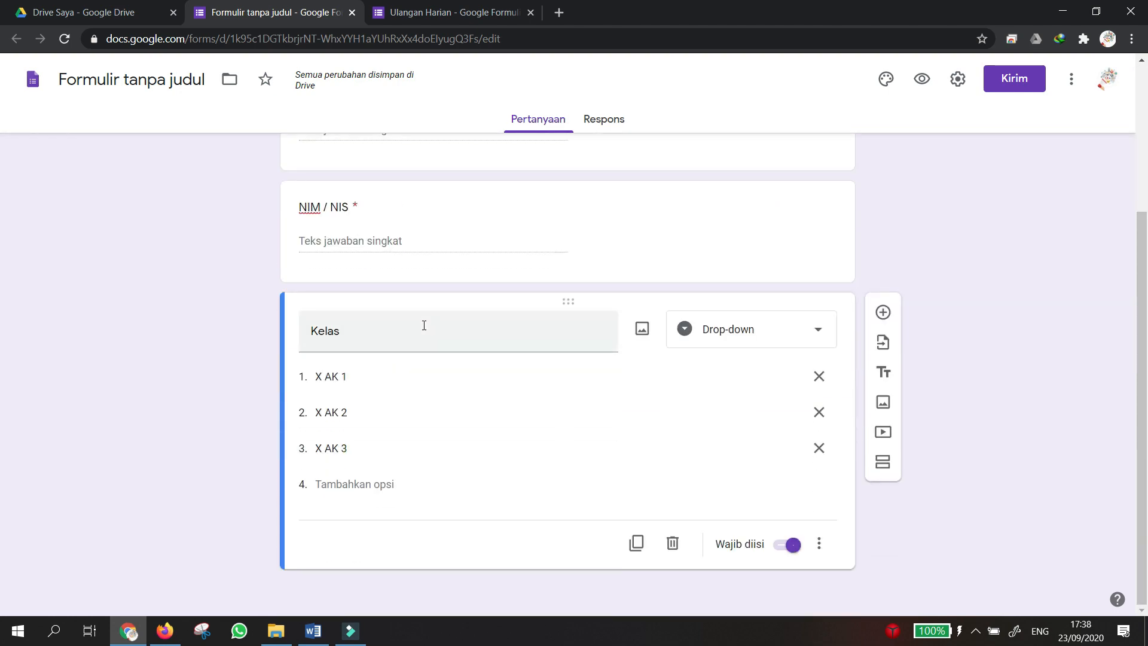
{"action": "scroll", "coordinate": [427, 218], "scroll_direction": "up", "scroll_amount": 3}
{"action": "scroll", "coordinate": [409, 370], "scroll_direction": "down", "scroll_amount": 3}
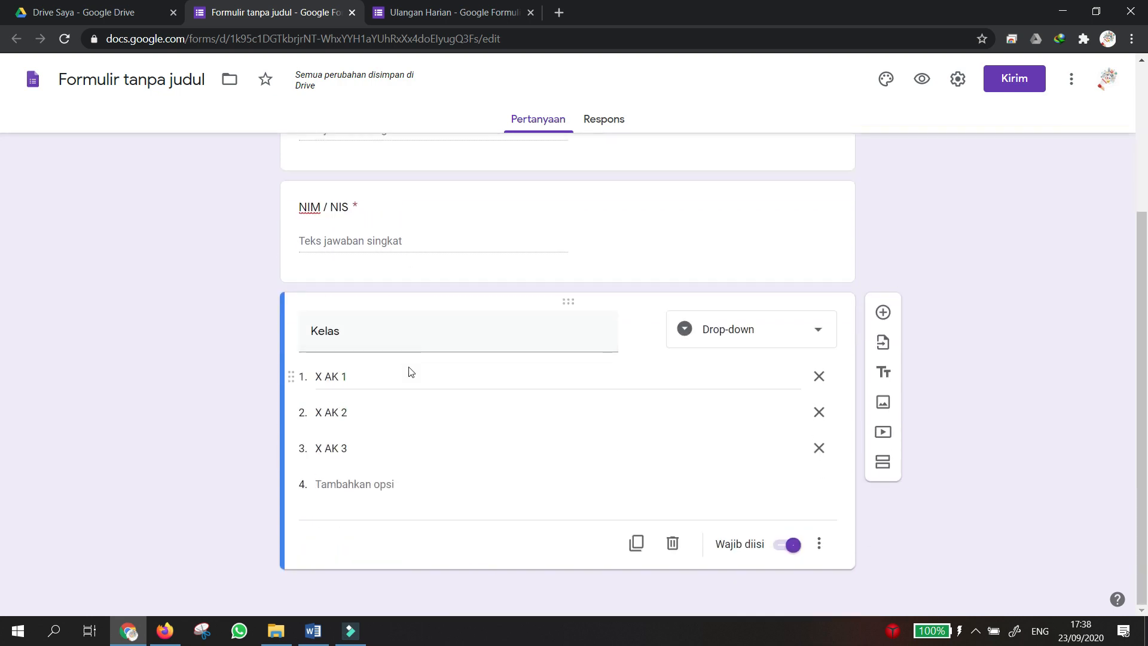
{"action": "scroll", "coordinate": [411, 372], "scroll_direction": "up", "scroll_amount": 3}
{"action": "scroll", "coordinate": [410, 372], "scroll_direction": "down", "scroll_amount": 3}
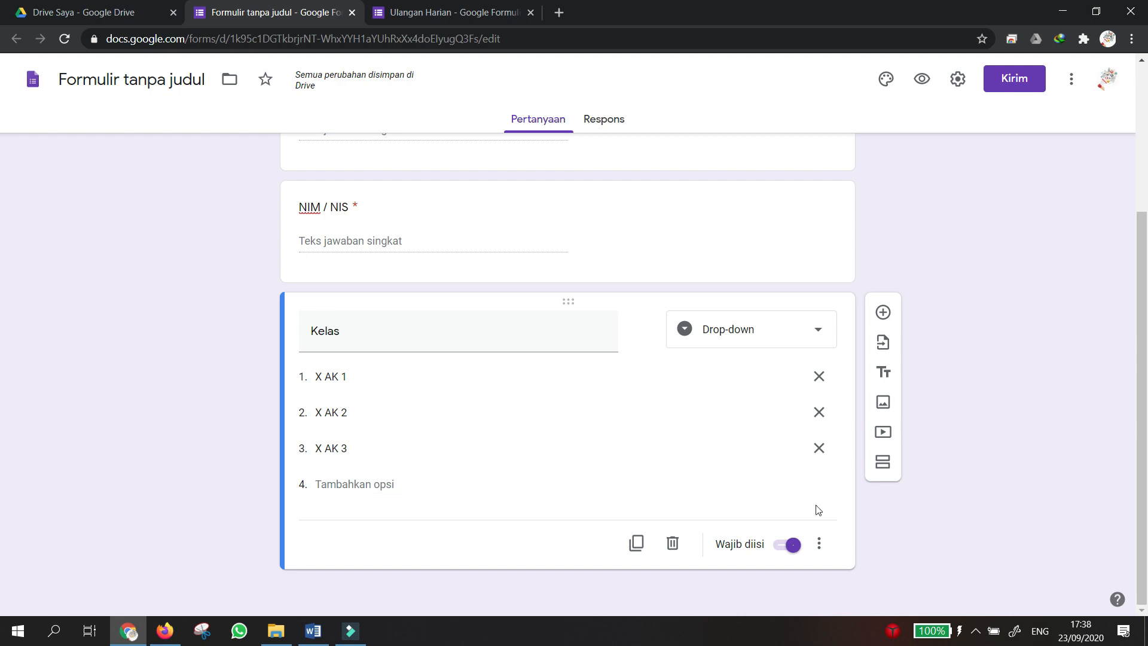
Add a new section after the Kelas question and title it 'Soal Ujian'.
{"action": "left_click", "coordinate": [884, 461]}
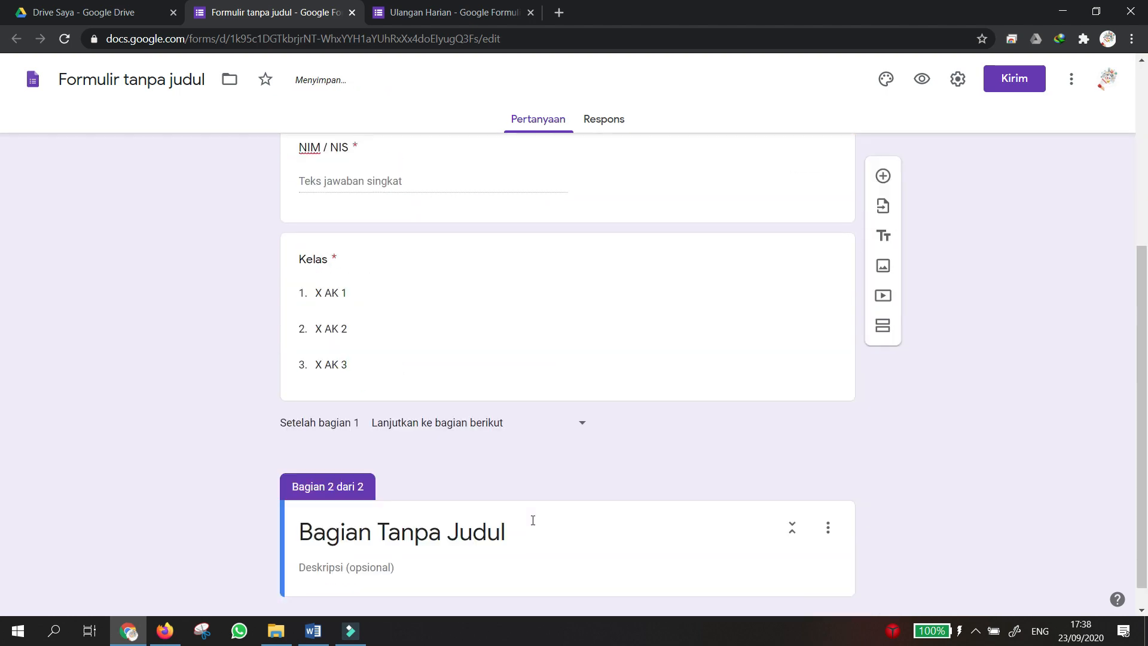
{"action": "scroll", "coordinate": [532, 520], "scroll_direction": "up", "scroll_amount": 5}
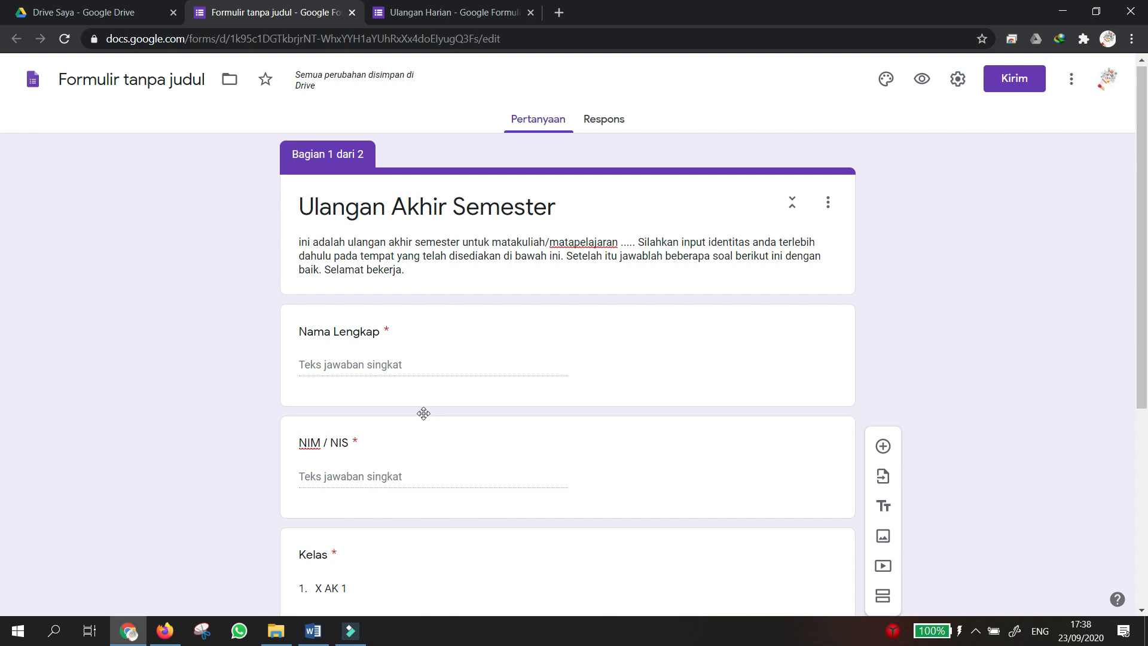
{"action": "scroll", "coordinate": [423, 413], "scroll_direction": "down", "scroll_amount": 5}
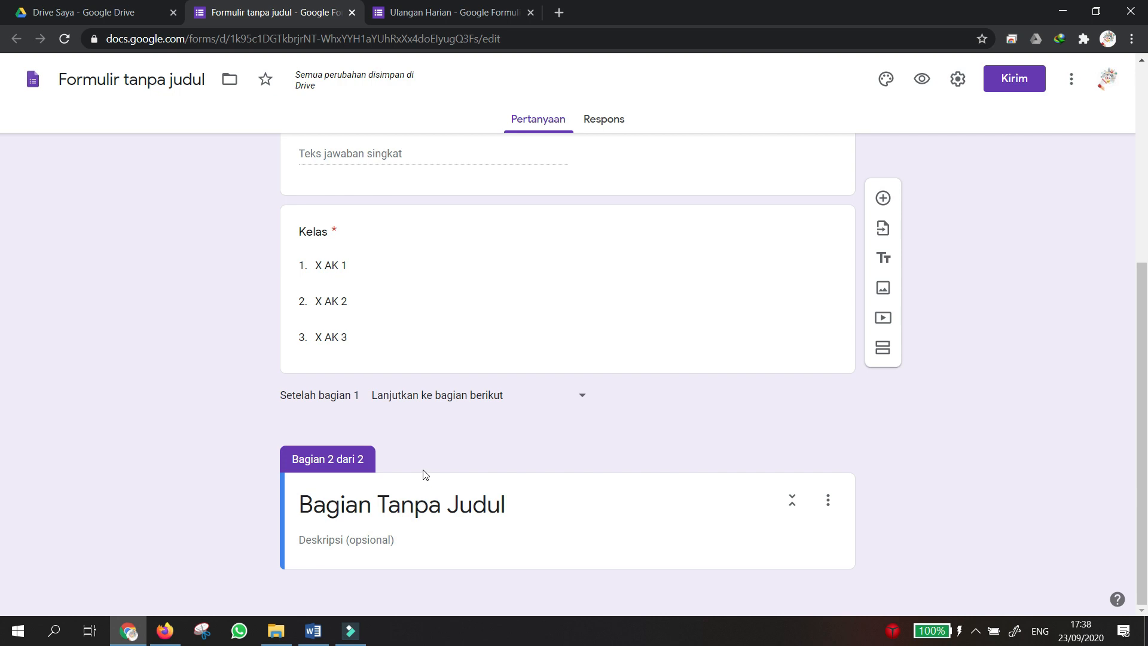
{"action": "left_click", "coordinate": [412, 511]}
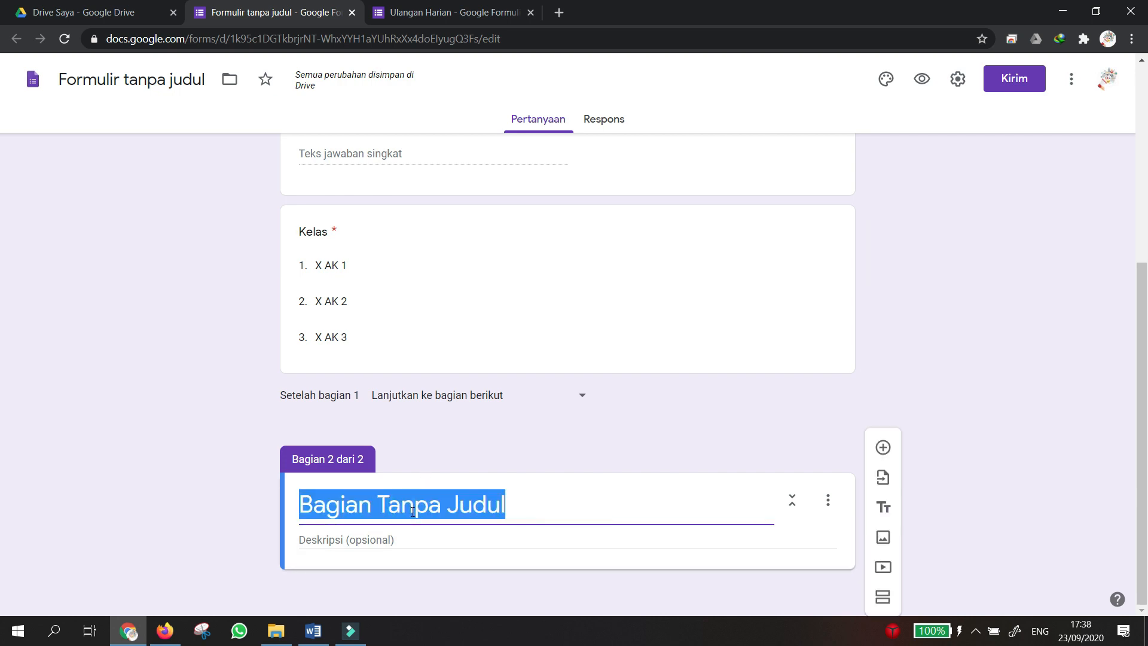
{"action": "type", "text": "Soal Ujian"}
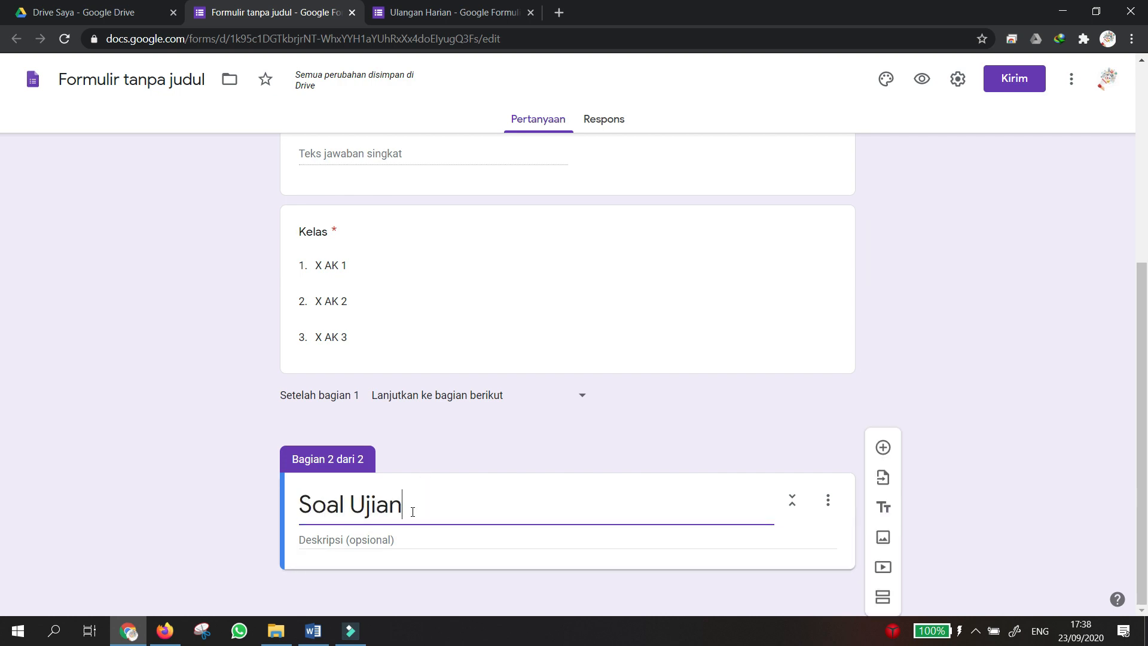
{"action": "scroll", "coordinate": [490, 456], "scroll_direction": "up", "scroll_amount": 5}
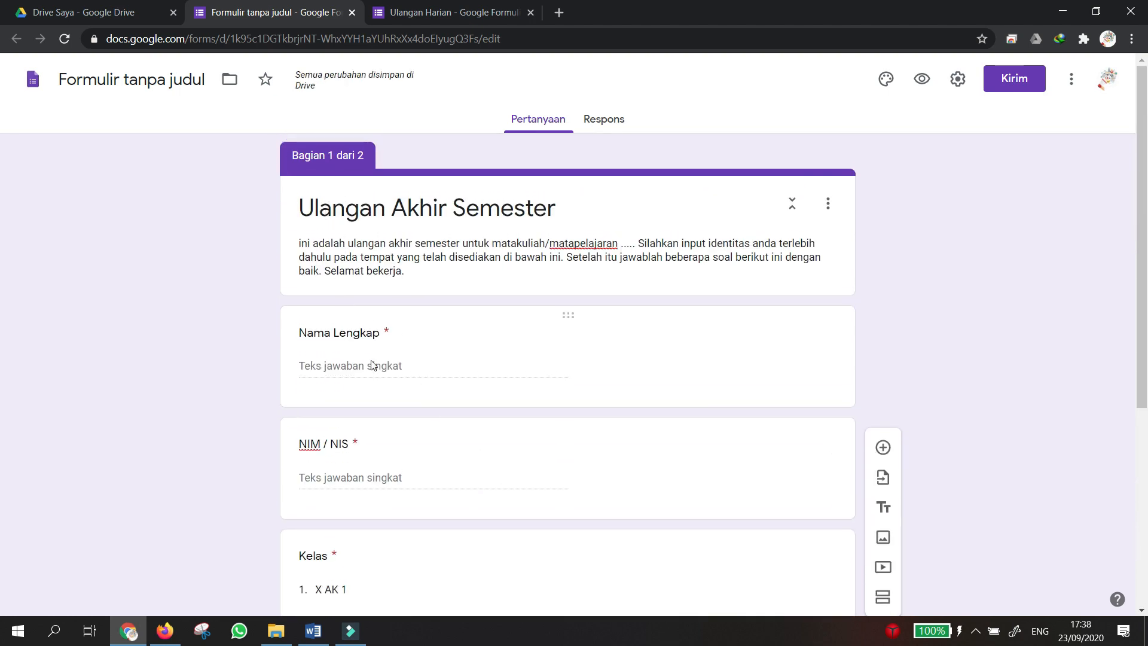
{"action": "scroll", "coordinate": [392, 336], "scroll_direction": "down", "scroll_amount": 2}
{"action": "scroll", "coordinate": [363, 323], "scroll_direction": "up", "scroll_amount": 2}
{"action": "scroll", "coordinate": [364, 287], "scroll_direction": "down", "scroll_amount": 4}
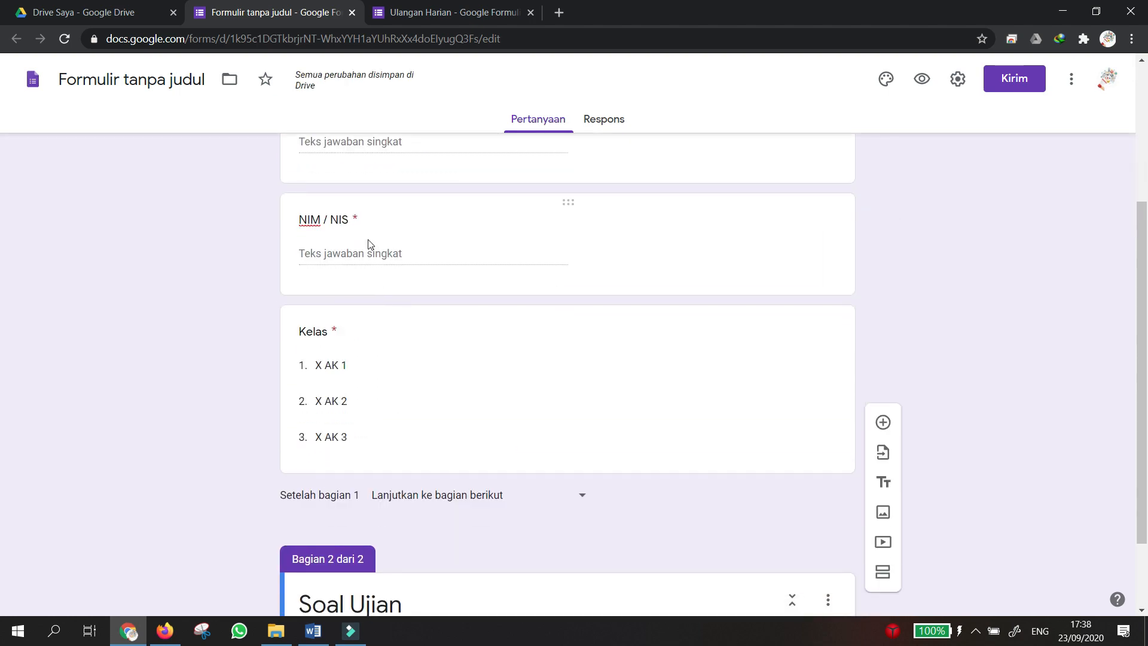
{"action": "scroll", "coordinate": [367, 245], "scroll_direction": "up", "scroll_amount": 4}
{"action": "scroll", "coordinate": [433, 390], "scroll_direction": "down", "scroll_amount": 5}
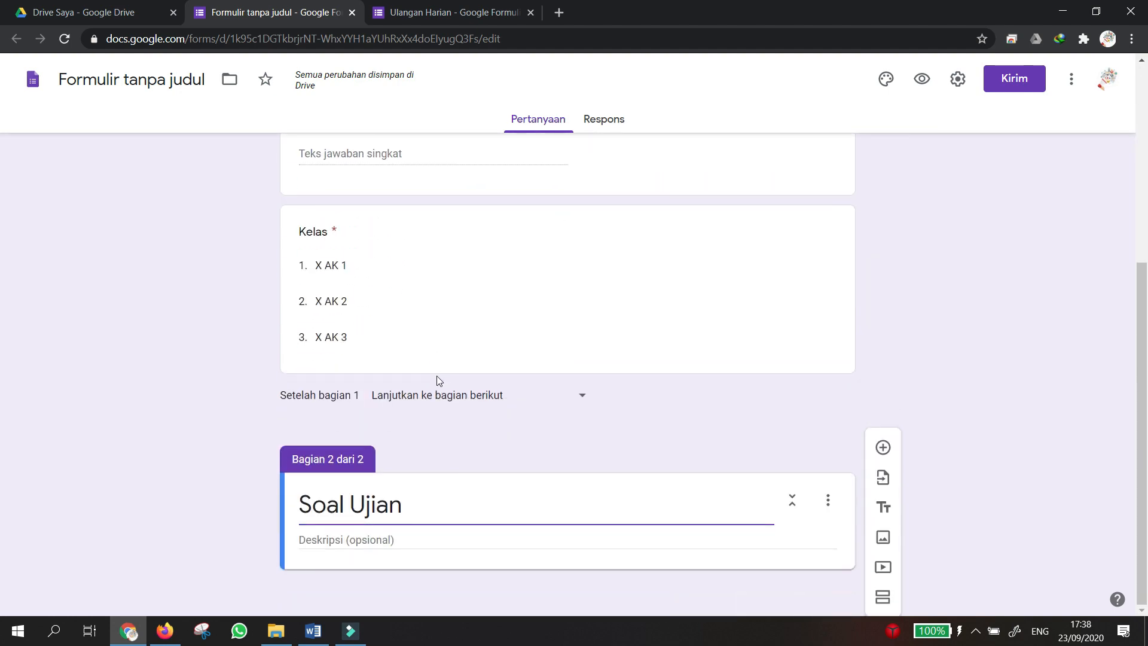
Give the section the description 'Bagian ini berisi beberapa soal ujian anda'.
{"action": "left_click", "coordinate": [454, 538]}
{"action": "type", "text": "Ba"}
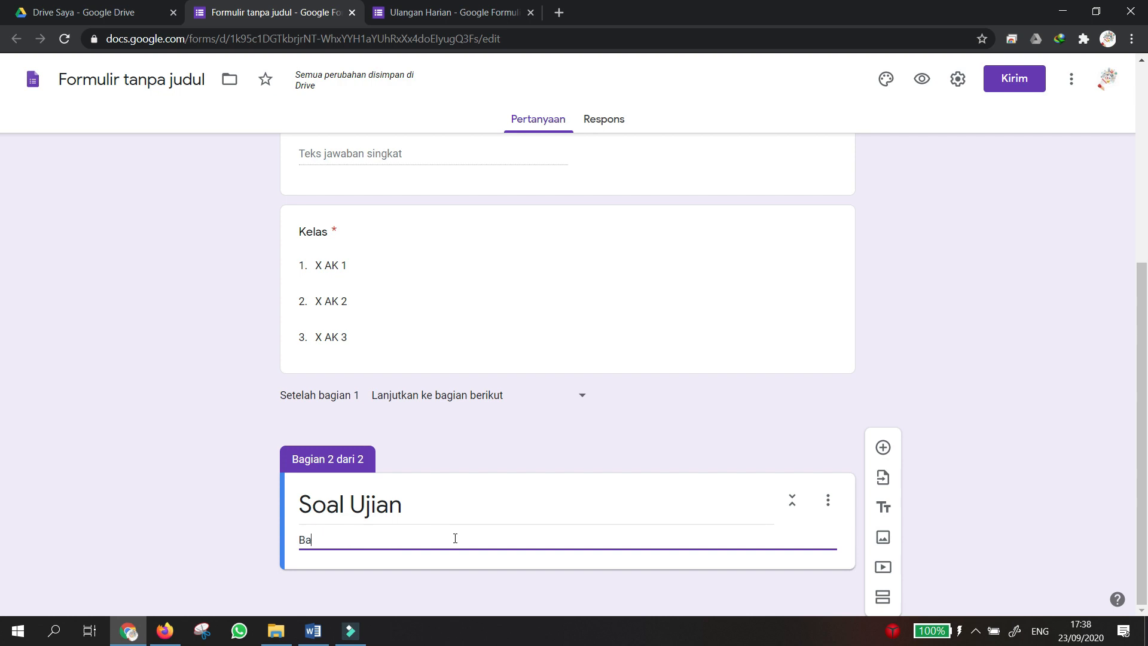
{"action": "type", "text": "gian ini berisi beberap"}
{"action": "key", "text": "BackSpace"}
{"action": "key", "text": "BackSpace"}
{"action": "key", "text": "BackSpace"}
{"action": "type", "text": "ra"}
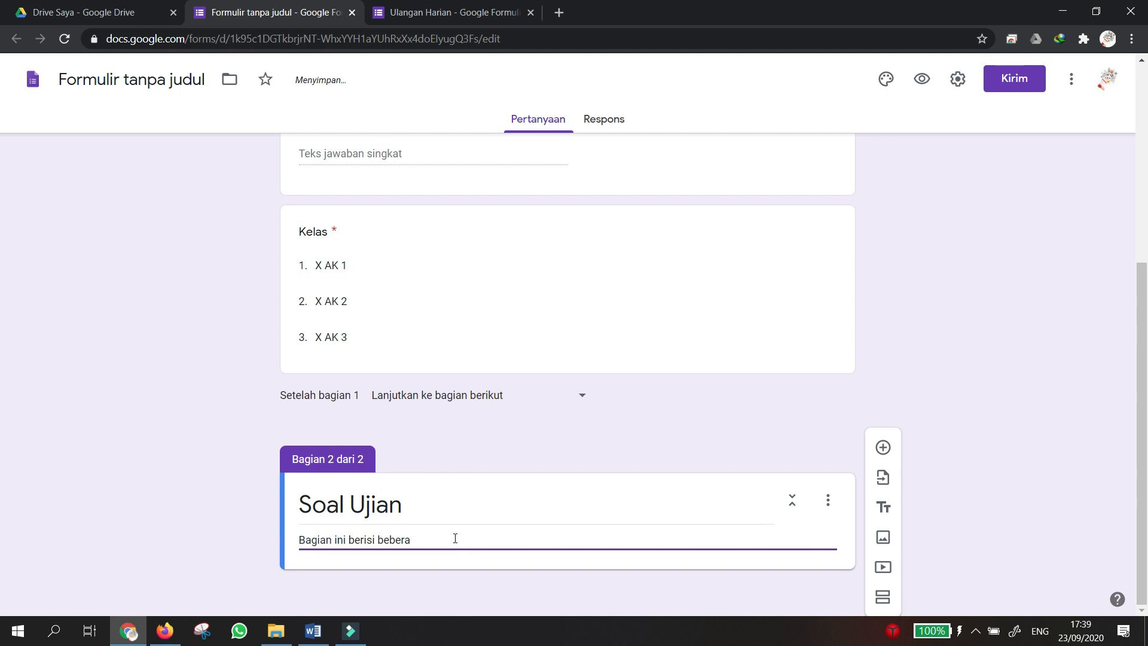
{"action": "type", "text": "apa sa"}
{"action": "key", "text": "BackSpace"}
{"action": "type", "text": "oal"}
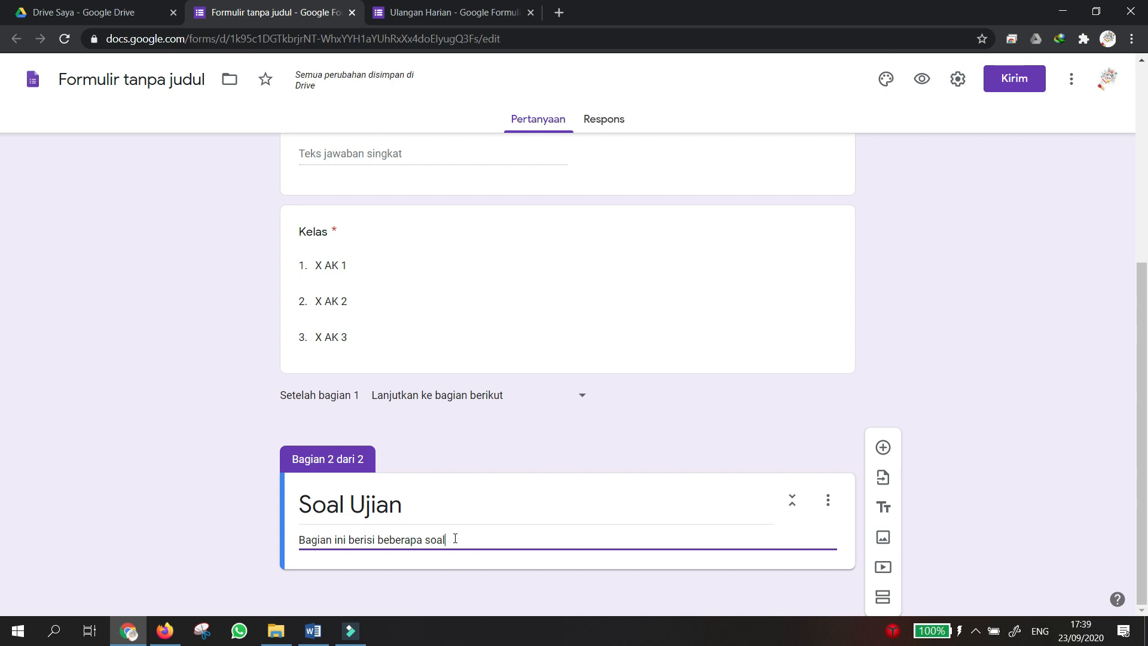
{"action": "type", "text": " ujian anda"}
{"action": "left_click", "coordinate": [973, 410]}
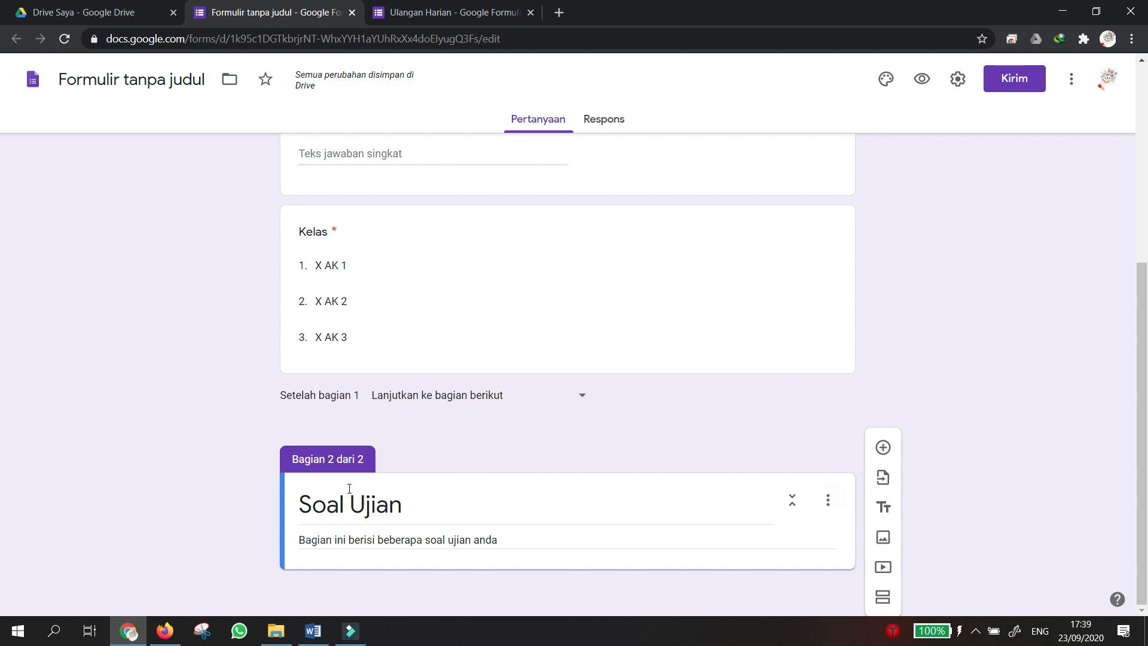
Add a multiple-choice question '1 + 1 = ....' with options 4, 3, 2 and 5.
{"action": "left_click", "coordinate": [882, 447]}
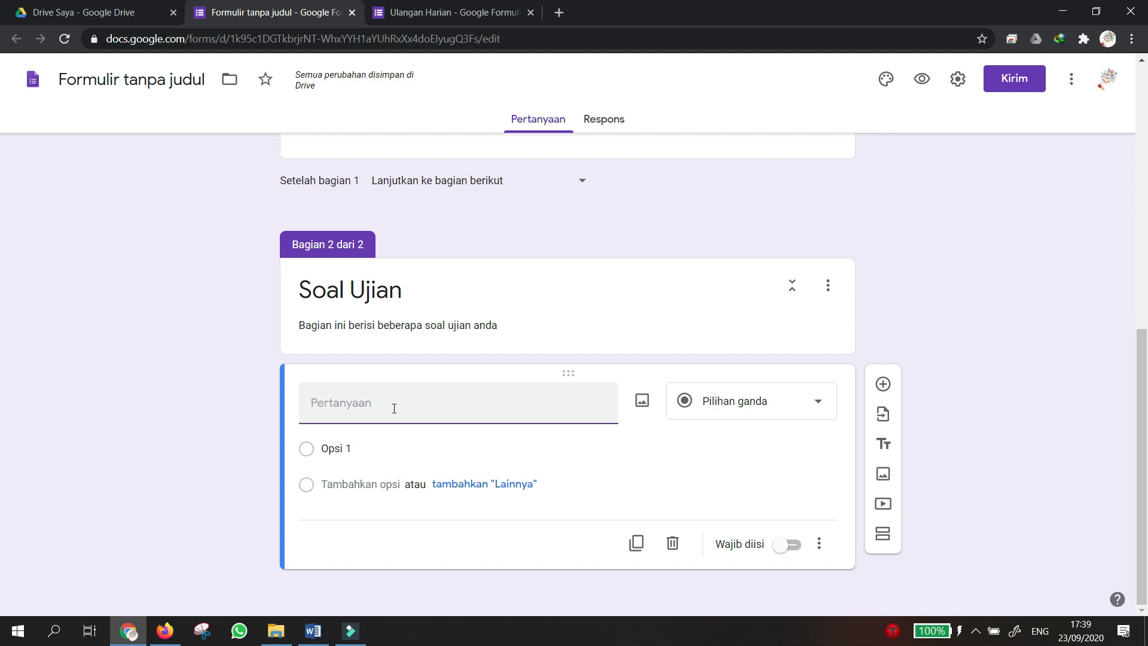
{"action": "type", "text": "1 + 1 = ...."}
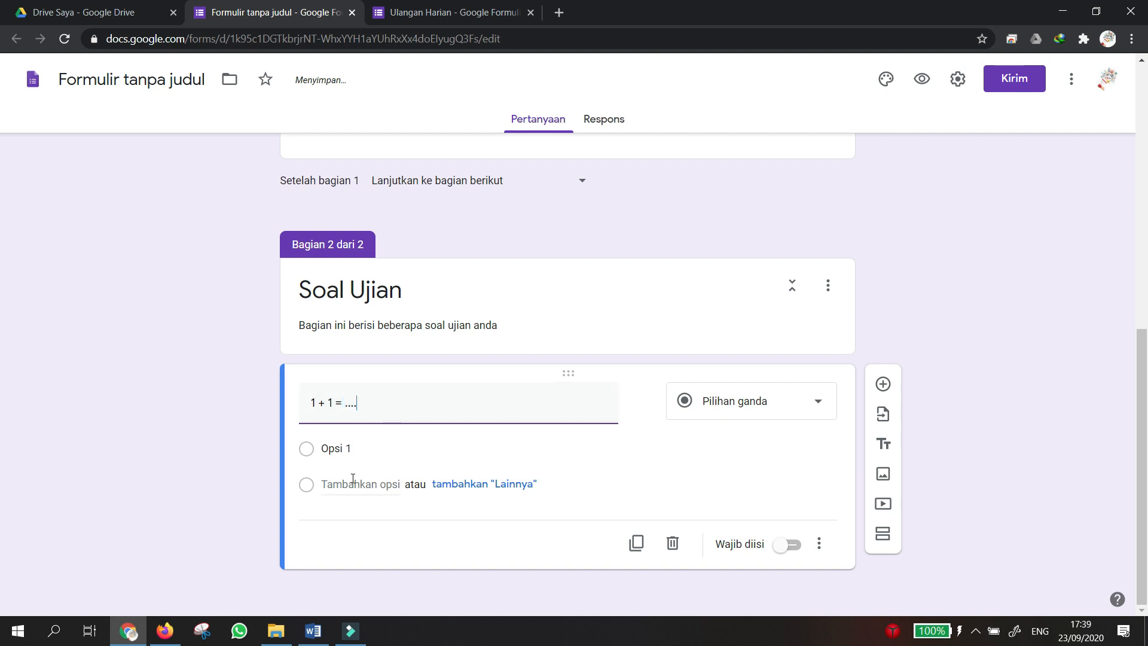
{"action": "left_click", "coordinate": [330, 448]}
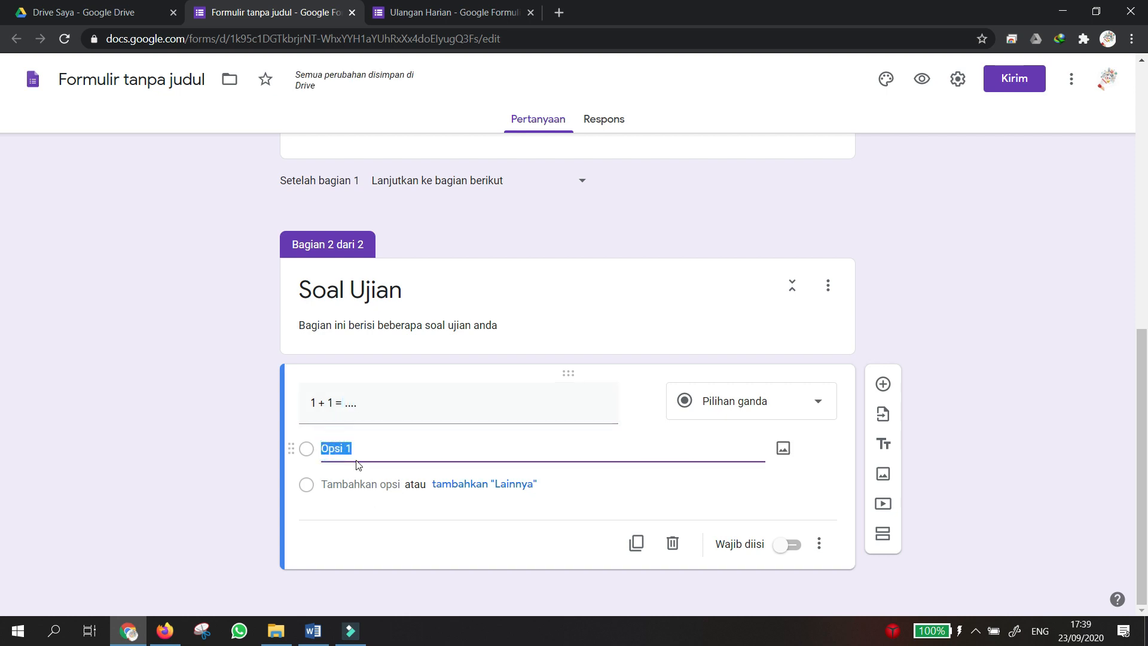
{"action": "type", "text": "4"}
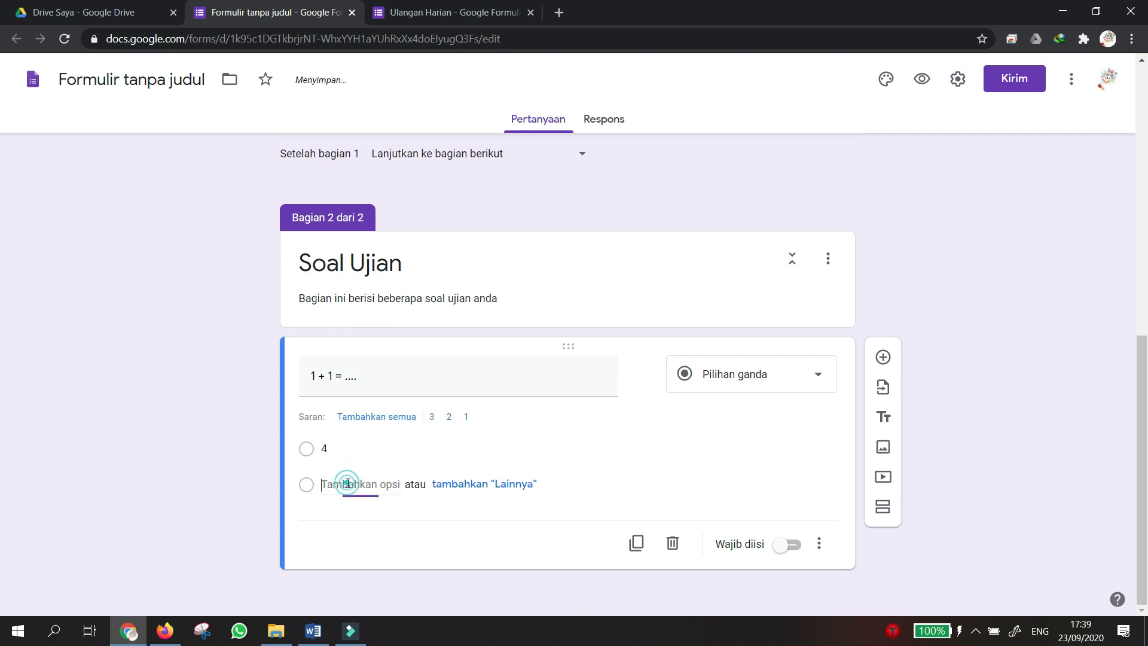
{"action": "left_click", "coordinate": [350, 483]}
{"action": "type", "text": "3"}
{"action": "left_click", "coordinate": [349, 486]}
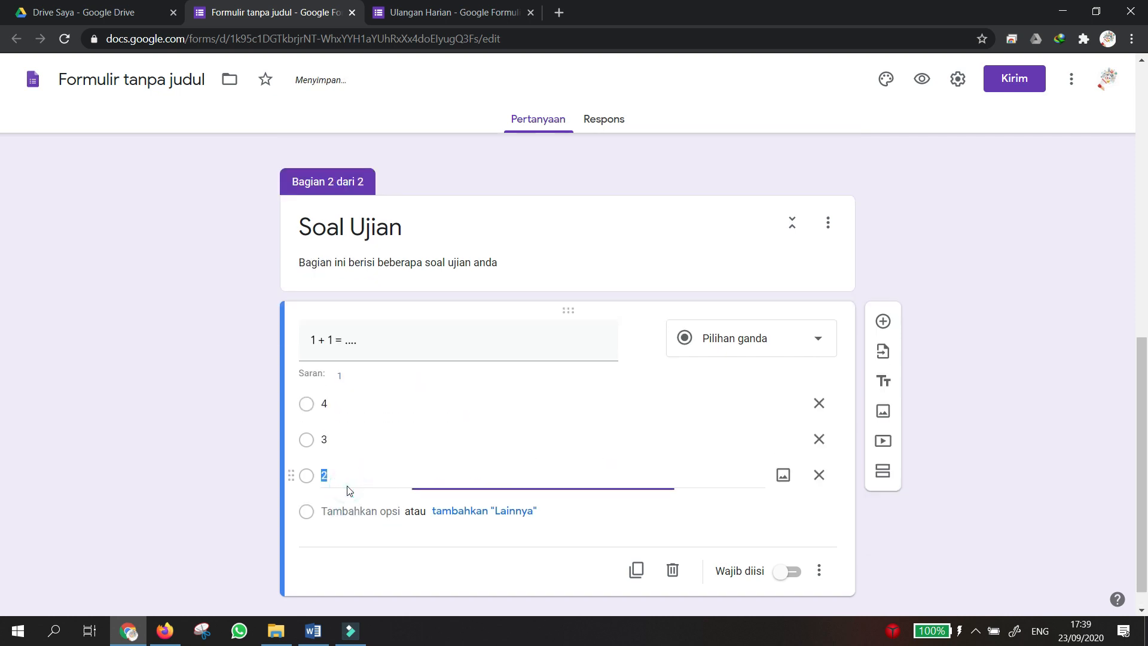
{"action": "type", "text": "3"}
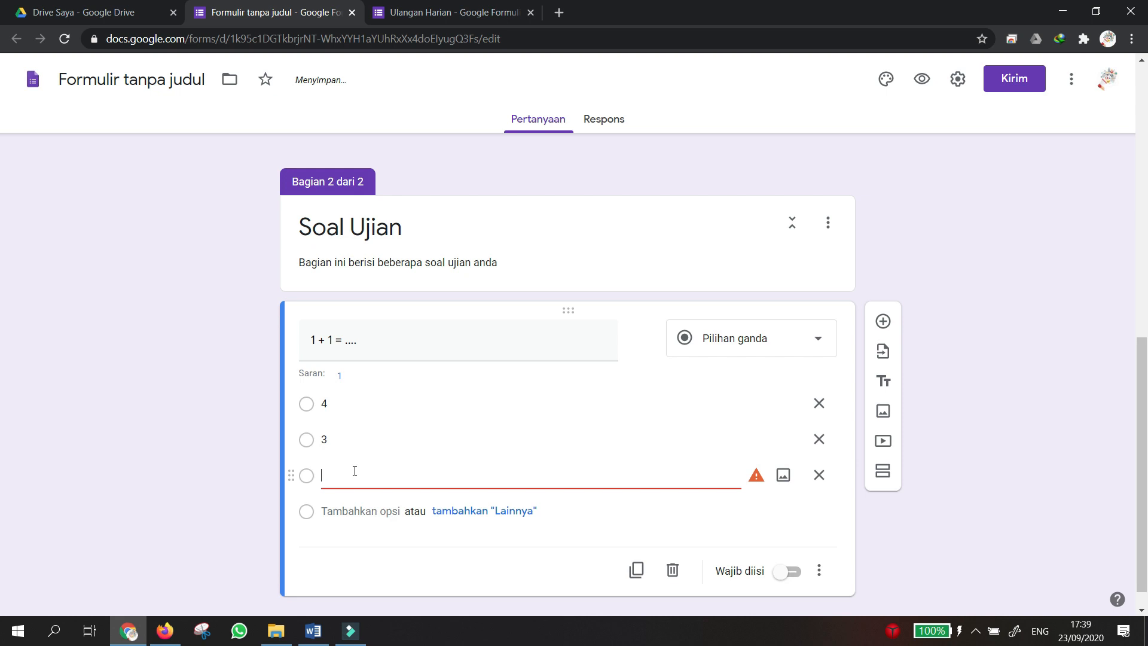
{"action": "type", "text": "2"}
{"action": "left_click", "coordinate": [346, 512]}
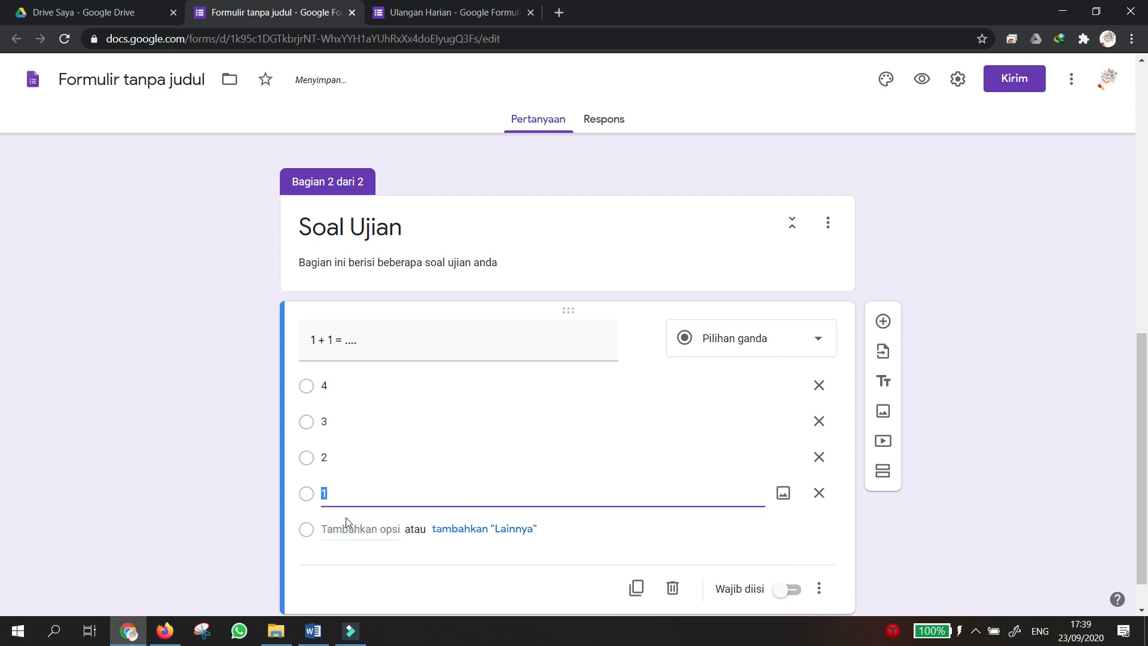
{"action": "type", "text": "5"}
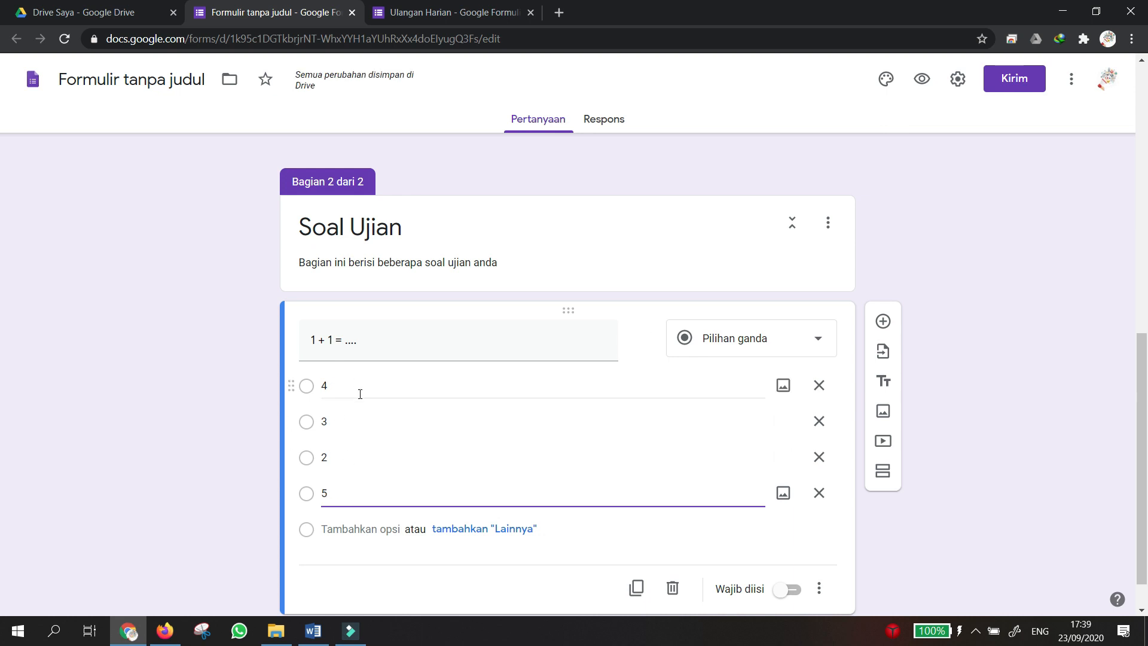
{"action": "scroll", "coordinate": [360, 393], "scroll_direction": "down", "scroll_amount": 1}
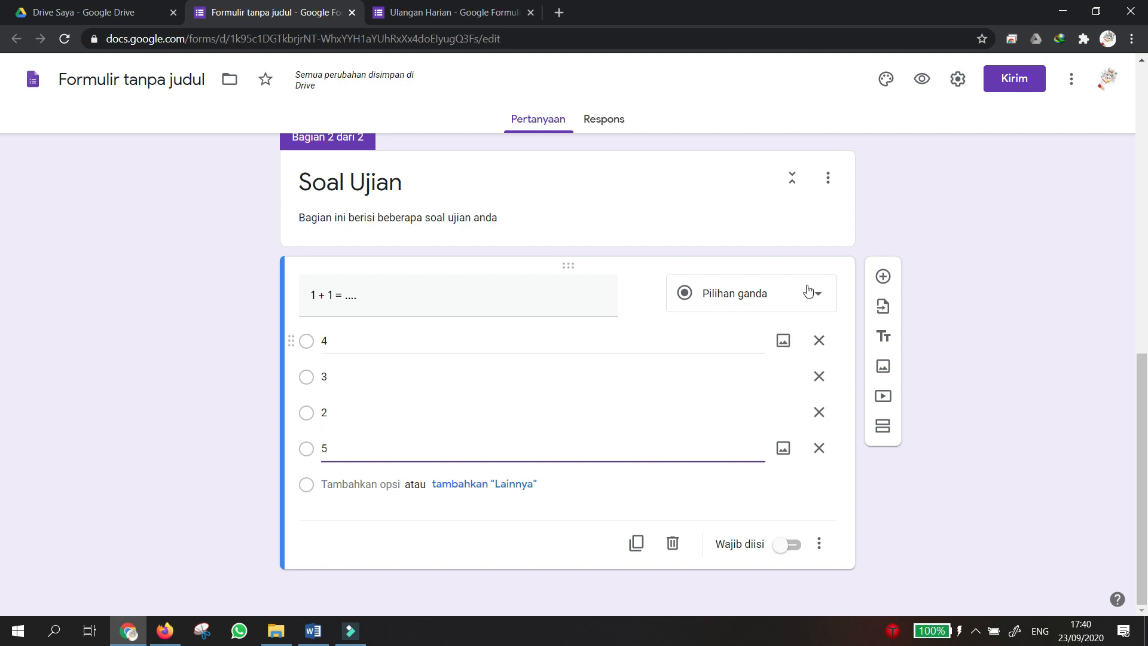
Make the form a quiz that releases grades immediately and shows answers and points, then save.
{"action": "left_click", "coordinate": [958, 78]}
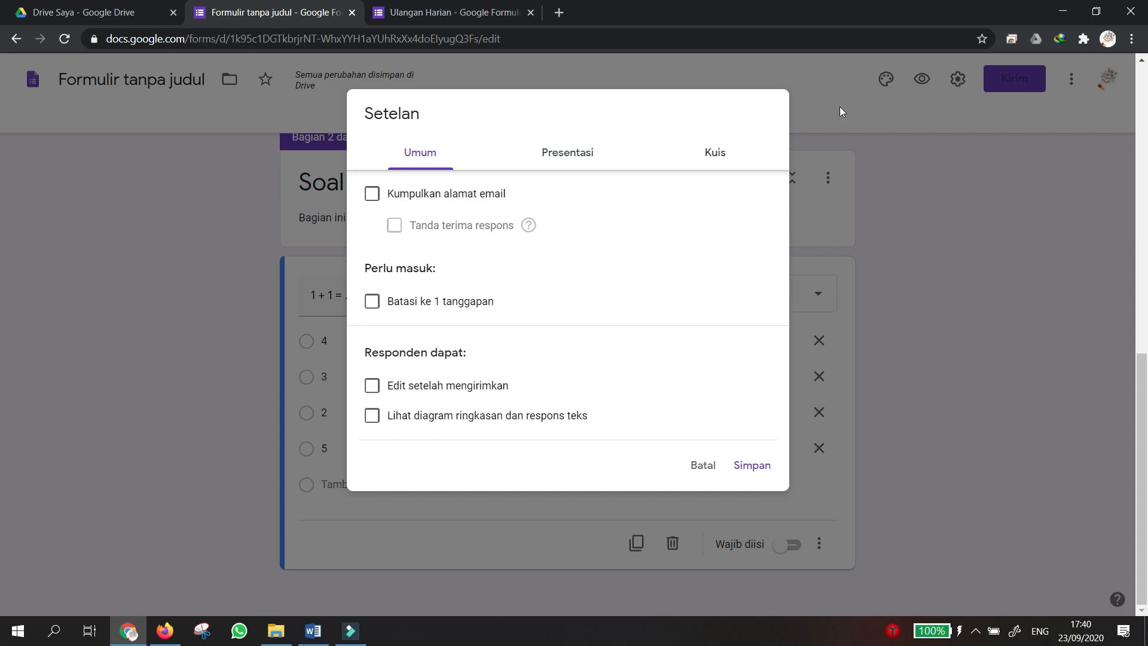
{"action": "left_click", "coordinate": [723, 159]}
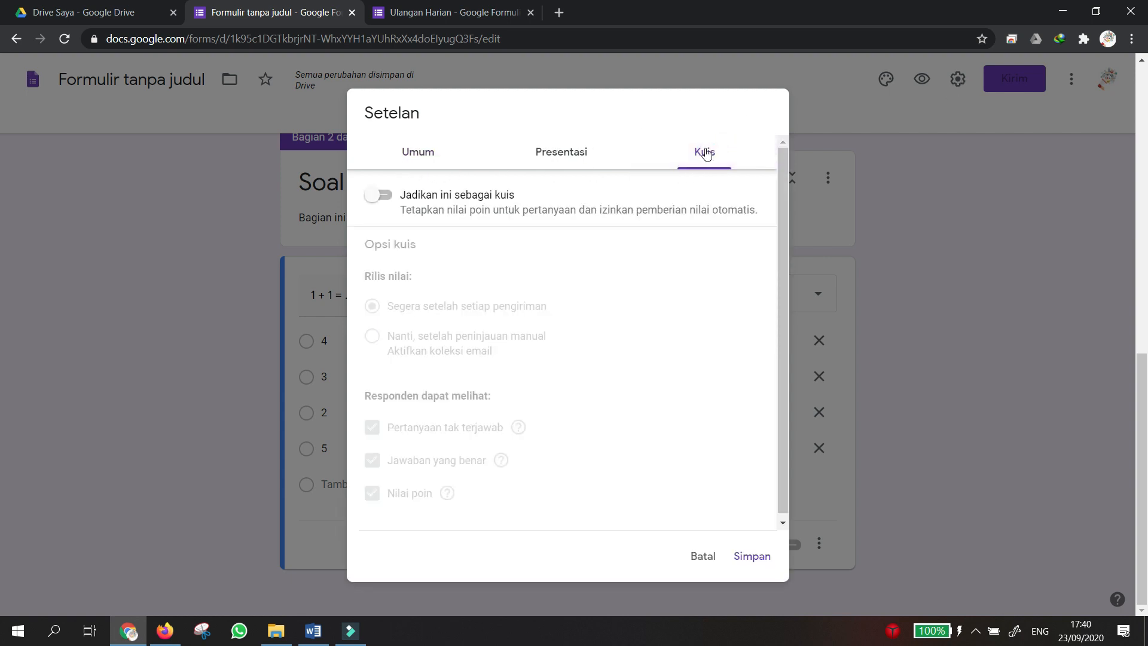
{"action": "left_click", "coordinate": [384, 200]}
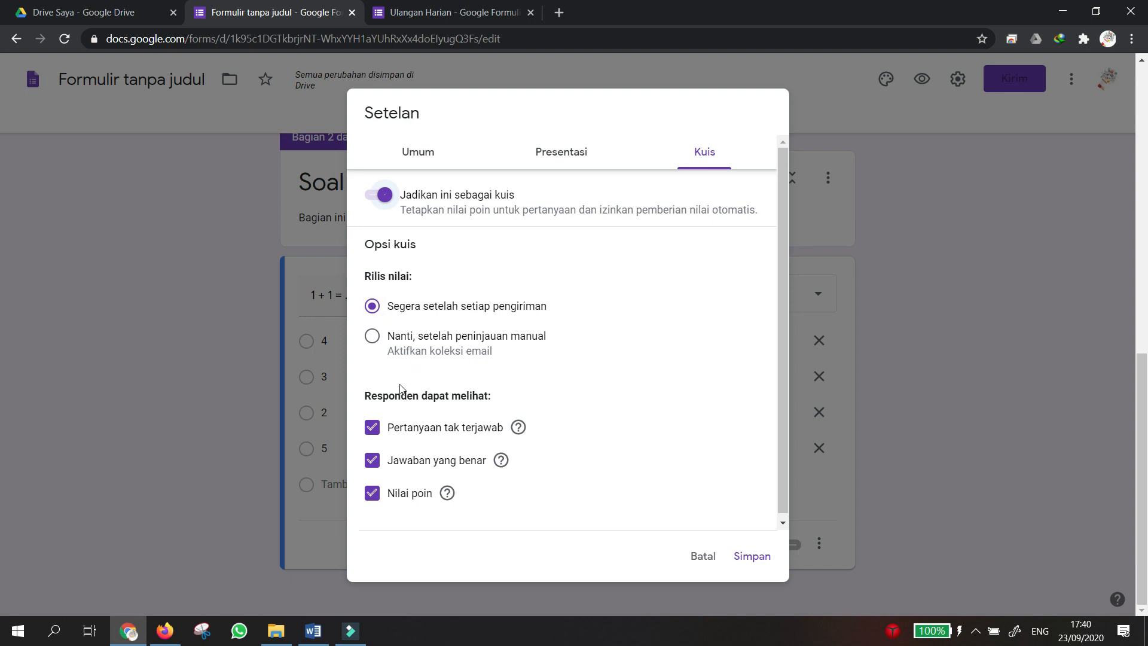
{"action": "scroll", "coordinate": [365, 448], "scroll_direction": "down", "scroll_amount": 1}
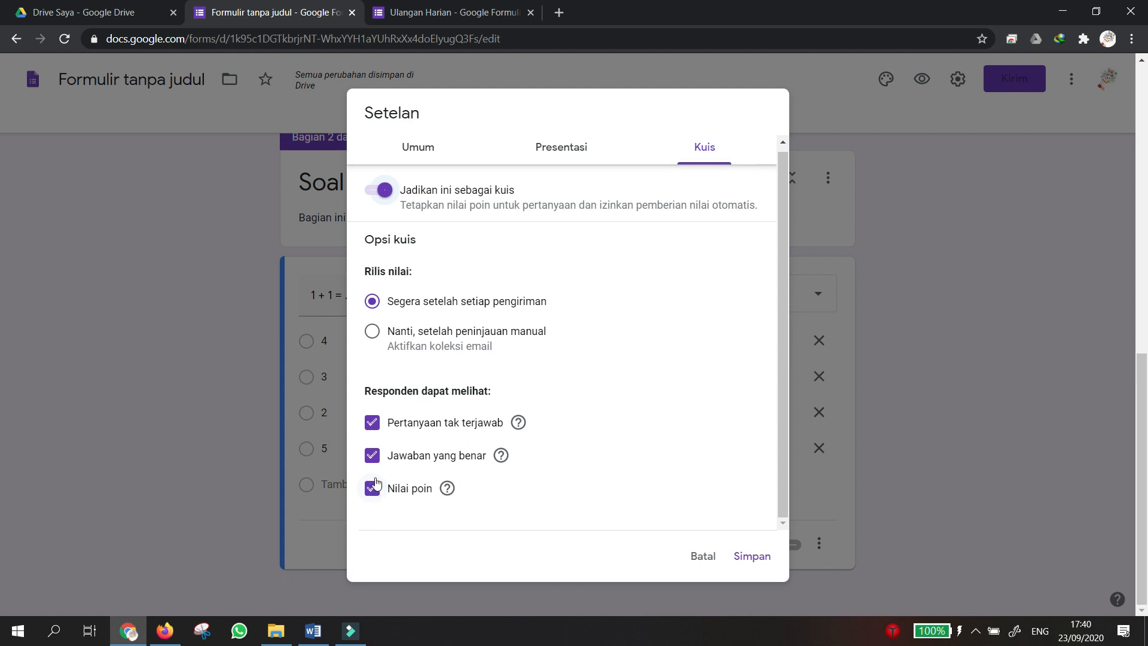
{"action": "left_click", "coordinate": [371, 456]}
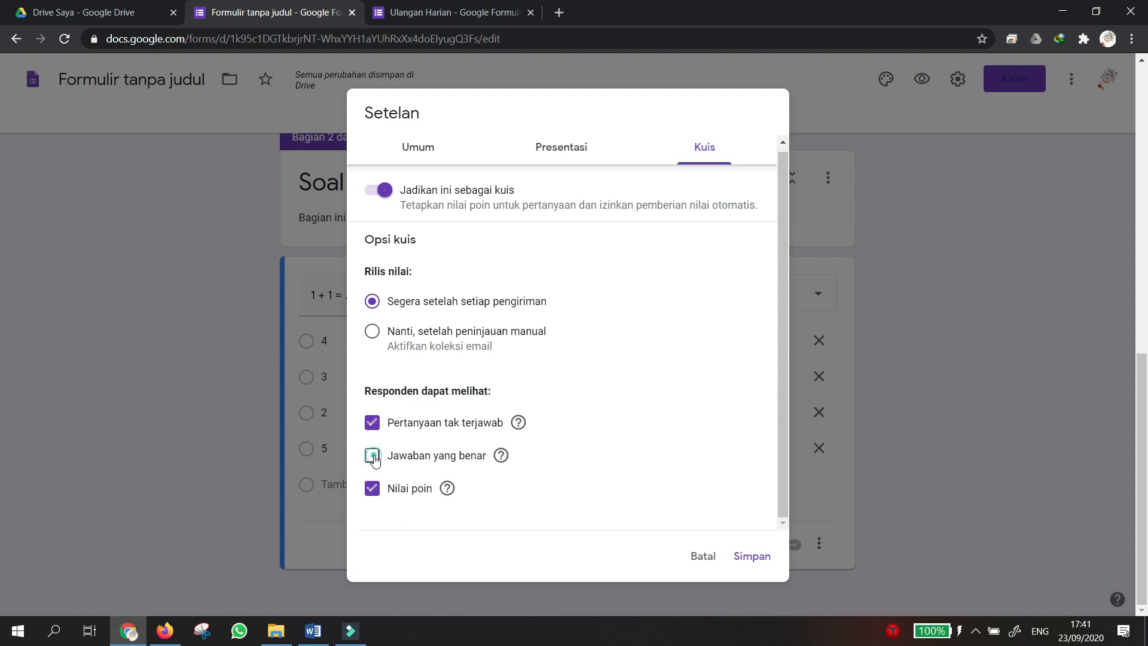
{"action": "left_click", "coordinate": [373, 457]}
{"action": "left_click", "coordinate": [374, 458]}
{"action": "left_click", "coordinate": [374, 458]}
{"action": "left_click", "coordinate": [749, 558]}
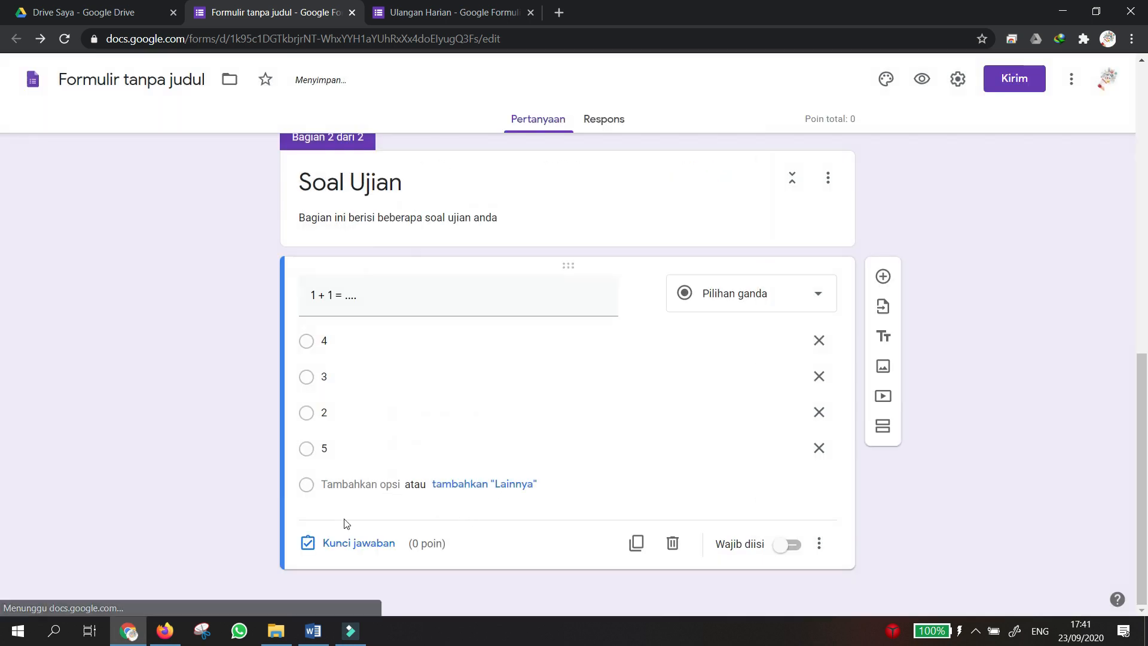
Set 2 as the correct answer worth 25 points and make the 1 + 1 question required.
{"action": "scroll", "coordinate": [372, 524], "scroll_direction": "up", "scroll_amount": 1}
{"action": "scroll", "coordinate": [372, 525], "scroll_direction": "down", "scroll_amount": 1}
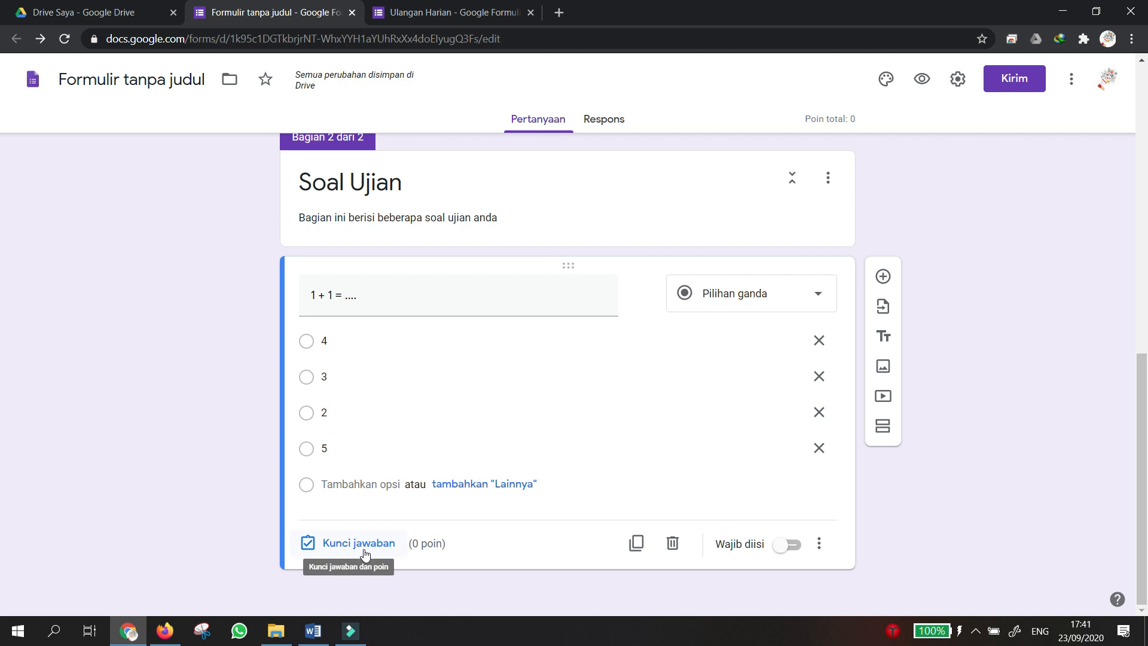
{"action": "left_click", "coordinate": [357, 551]}
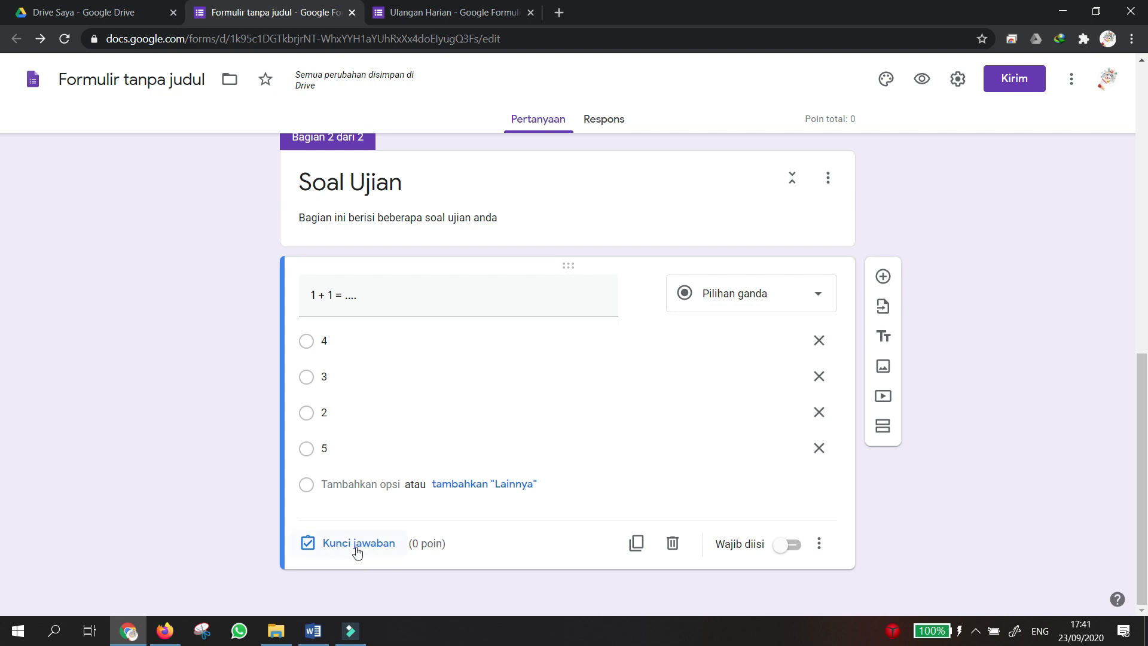
{"action": "left_click", "coordinate": [358, 551]}
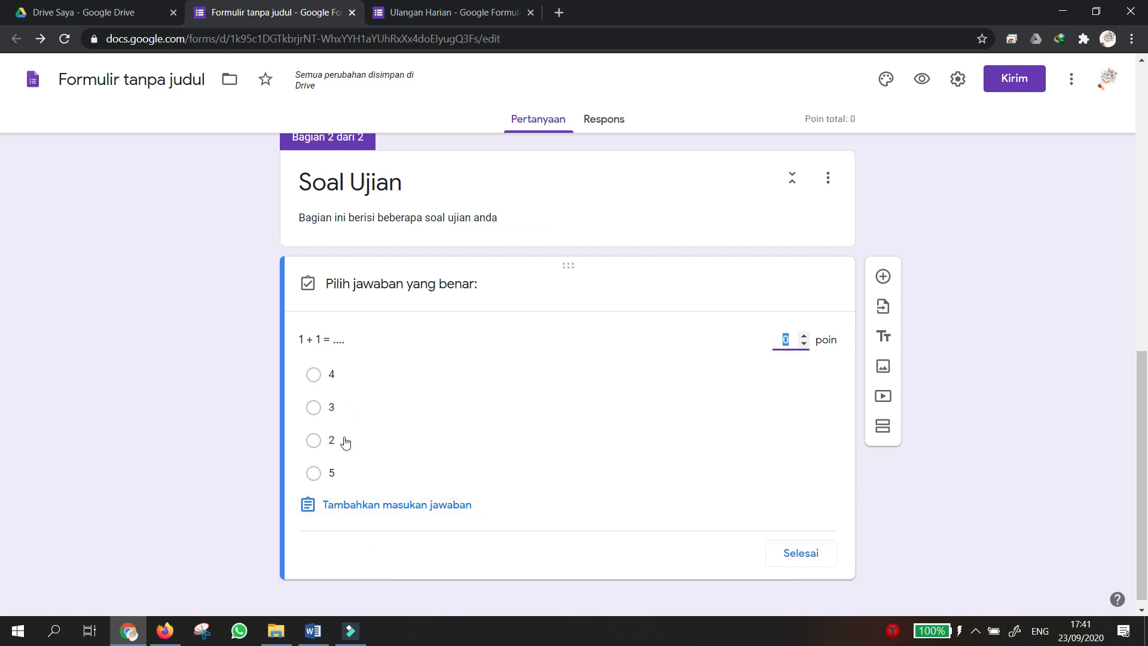
{"action": "left_click", "coordinate": [314, 441]}
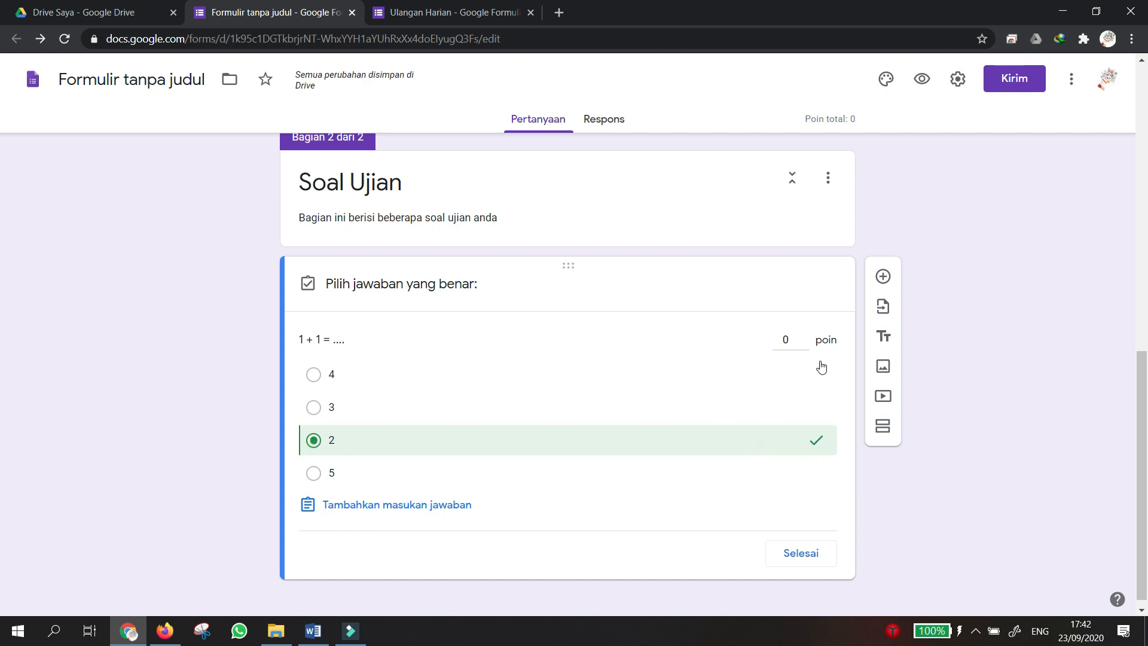
{"action": "left_click", "coordinate": [784, 338]}
{"action": "type", "text": "25"}
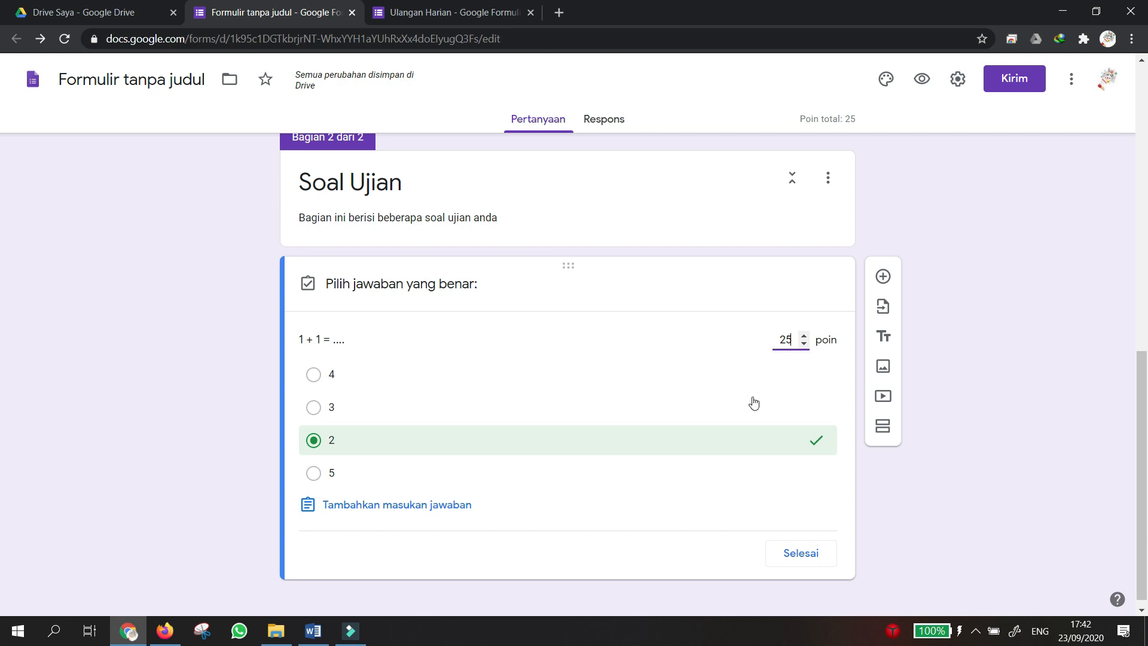
{"action": "scroll", "coordinate": [771, 442], "scroll_direction": "down", "scroll_amount": 1}
{"action": "left_click", "coordinate": [806, 551]}
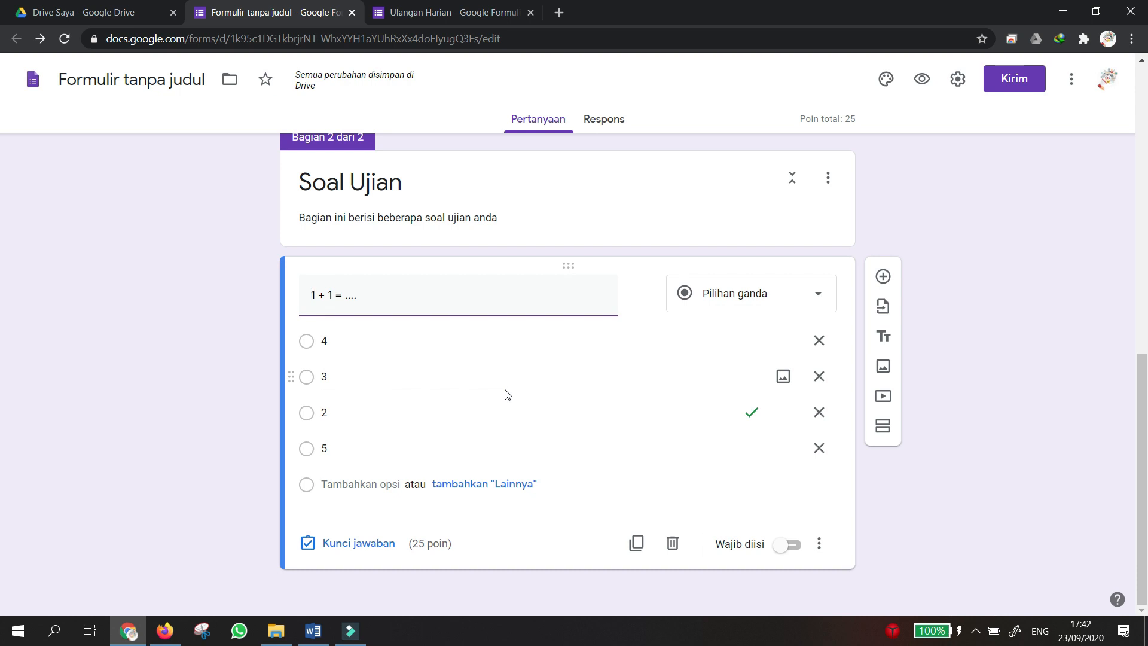
{"action": "left_click", "coordinate": [792, 546]}
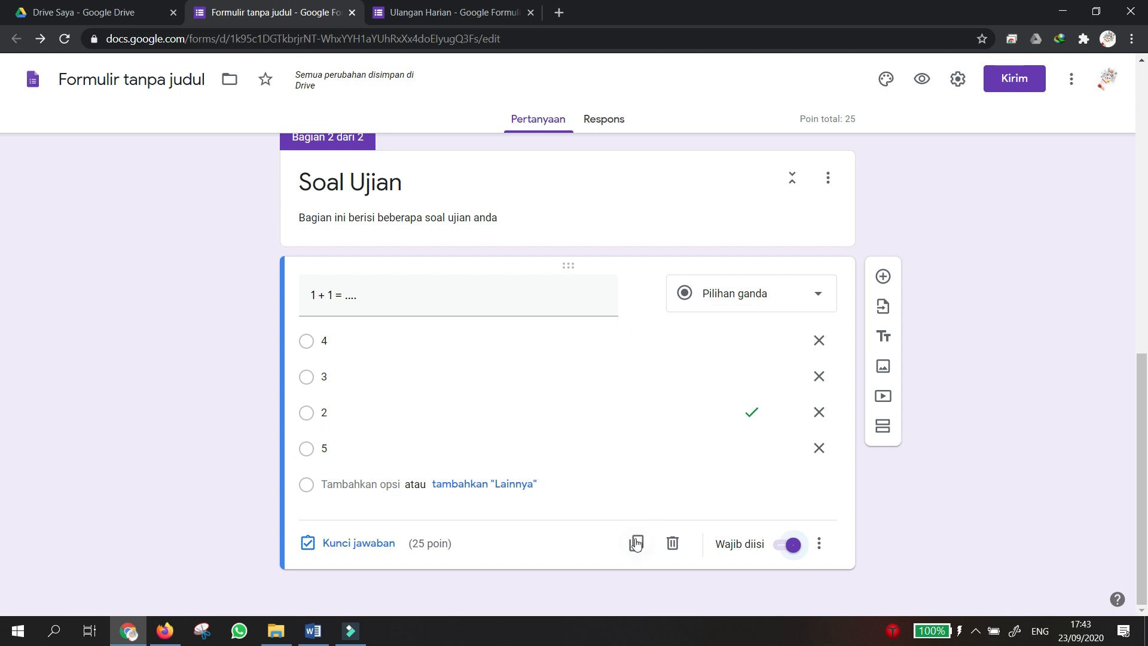
Add another question and make it a Kotak Centang (checkbox) question.
{"action": "left_click", "coordinate": [884, 278]}
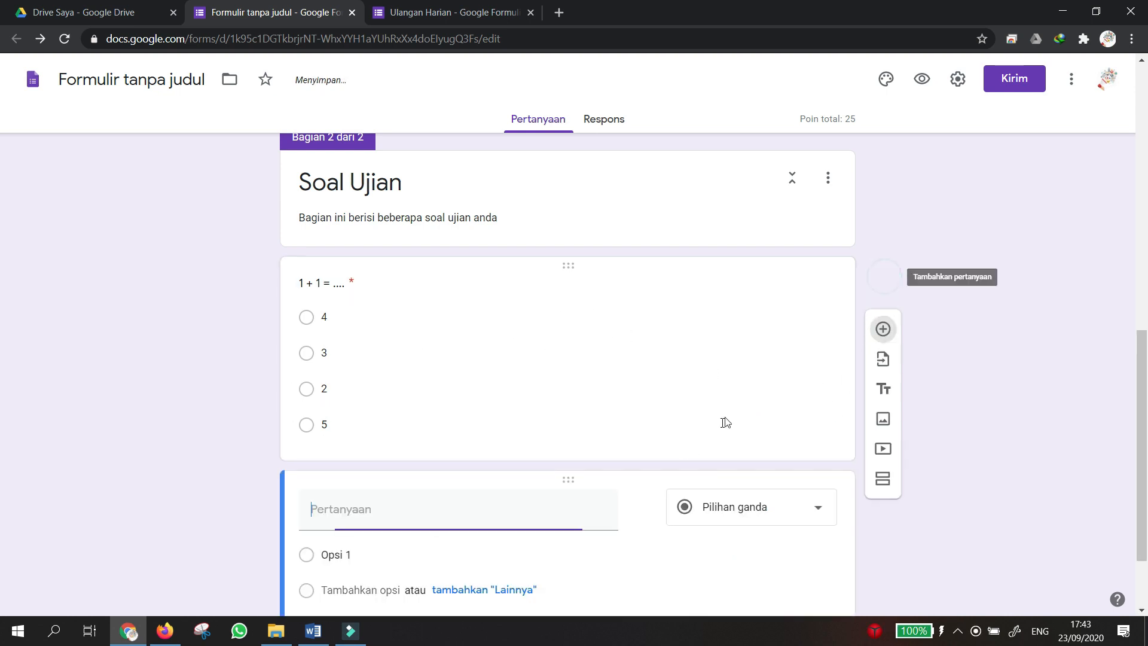
{"action": "left_click", "coordinate": [736, 401]}
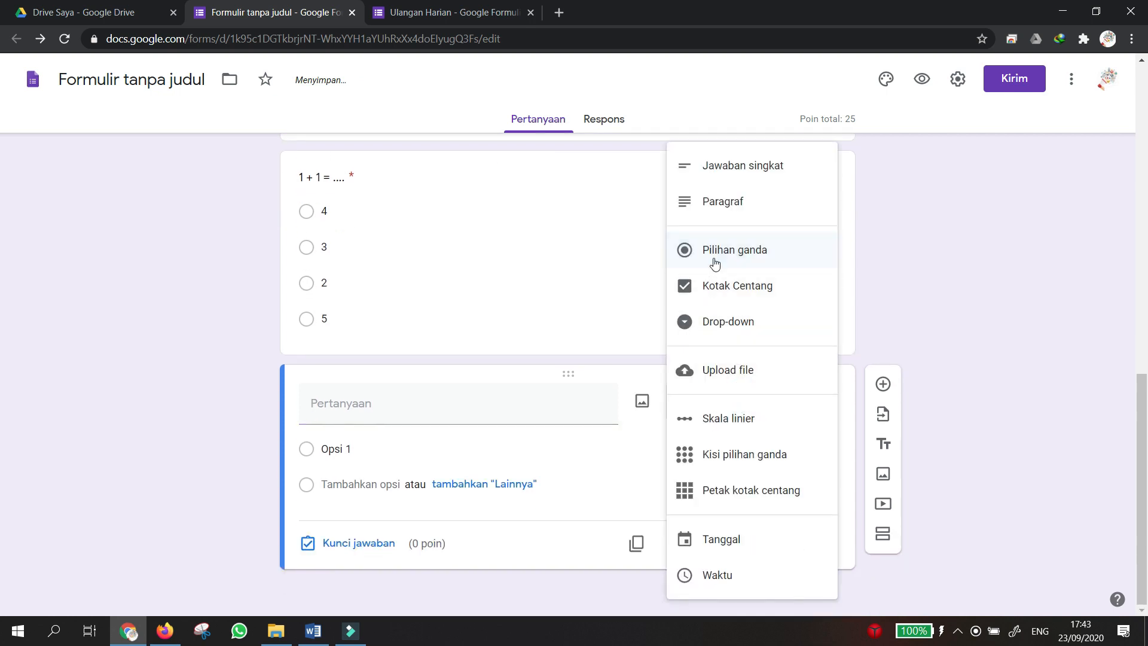
{"action": "left_click", "coordinate": [716, 293]}
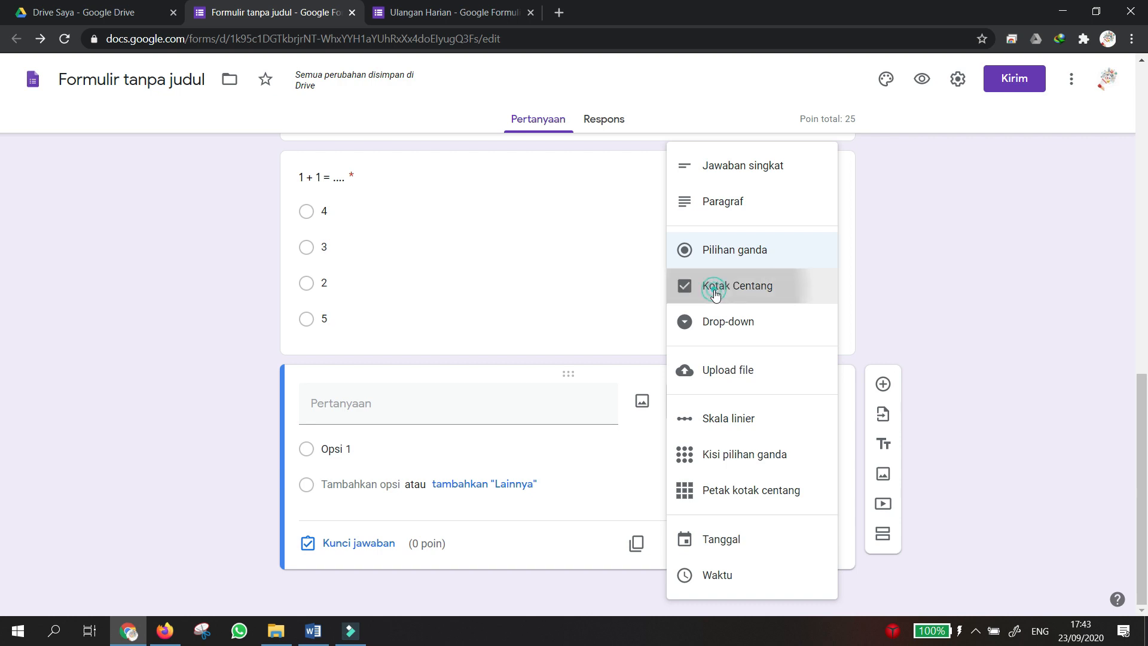
{"action": "left_click", "coordinate": [465, 415]}
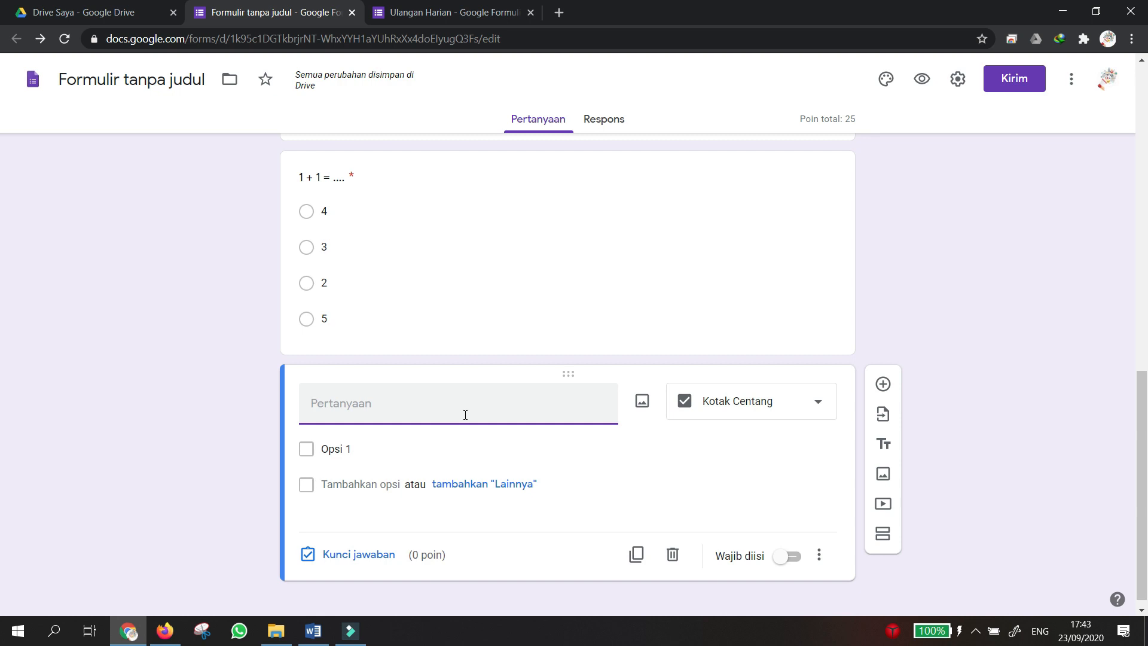
Enter the question text '10 adalah hasil penjumlahan dari...'.
{"action": "type", "text": "3"}
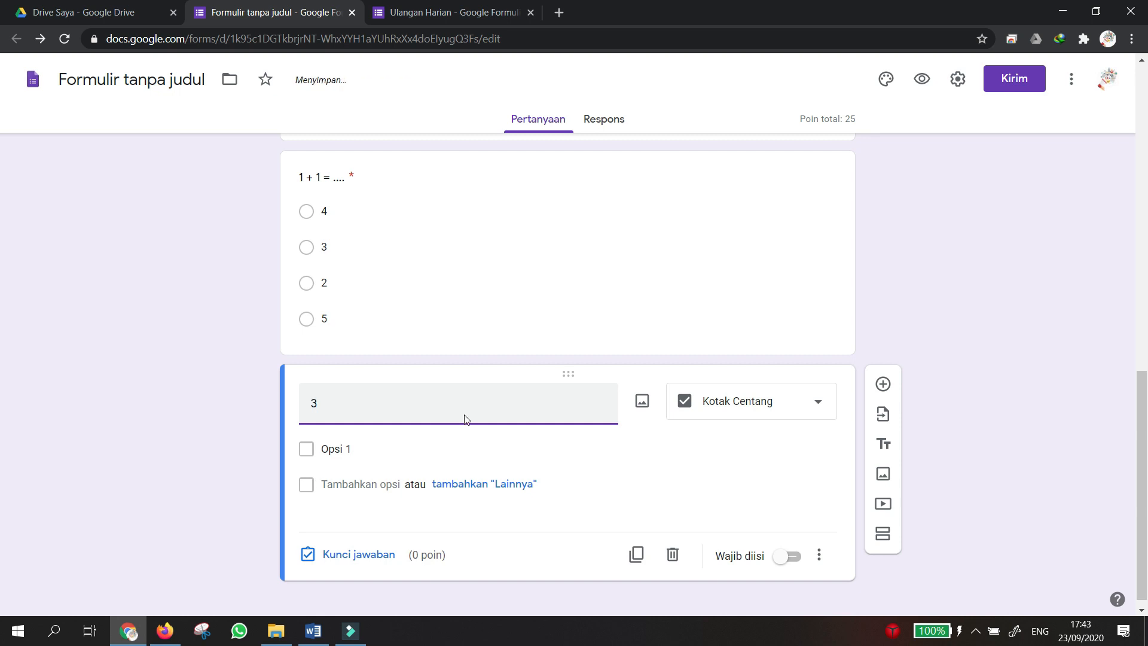
{"action": "key", "text": "BackSpace"}
{"action": "type", "text": "10 adalah hasil penjum"}
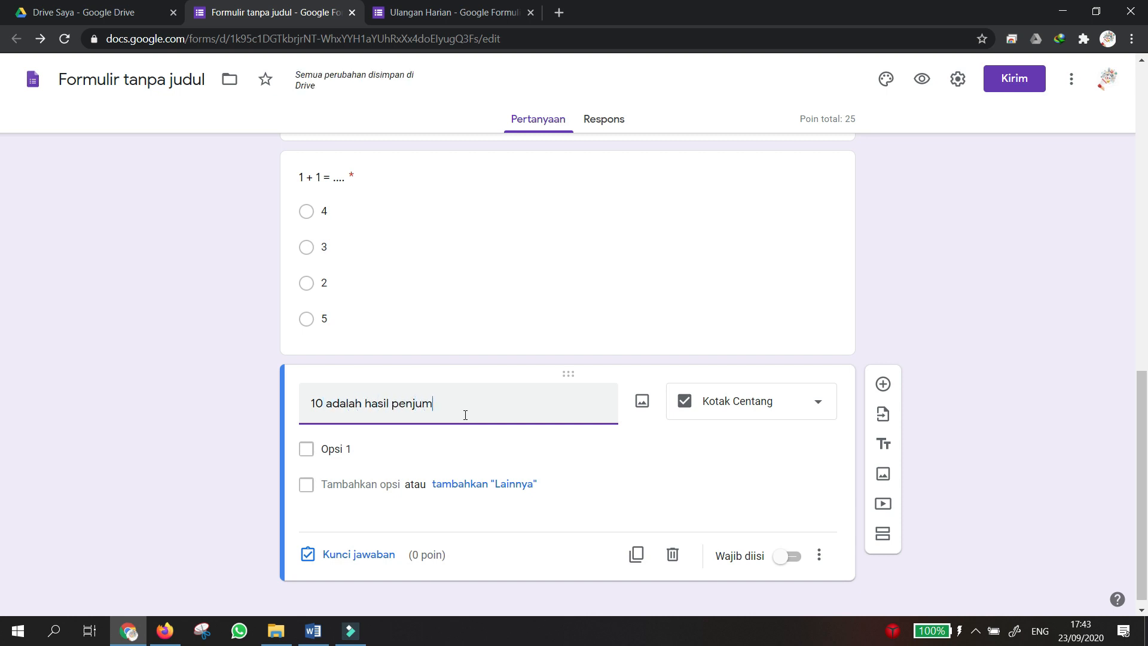
{"action": "type", "text": "lahan dari."}
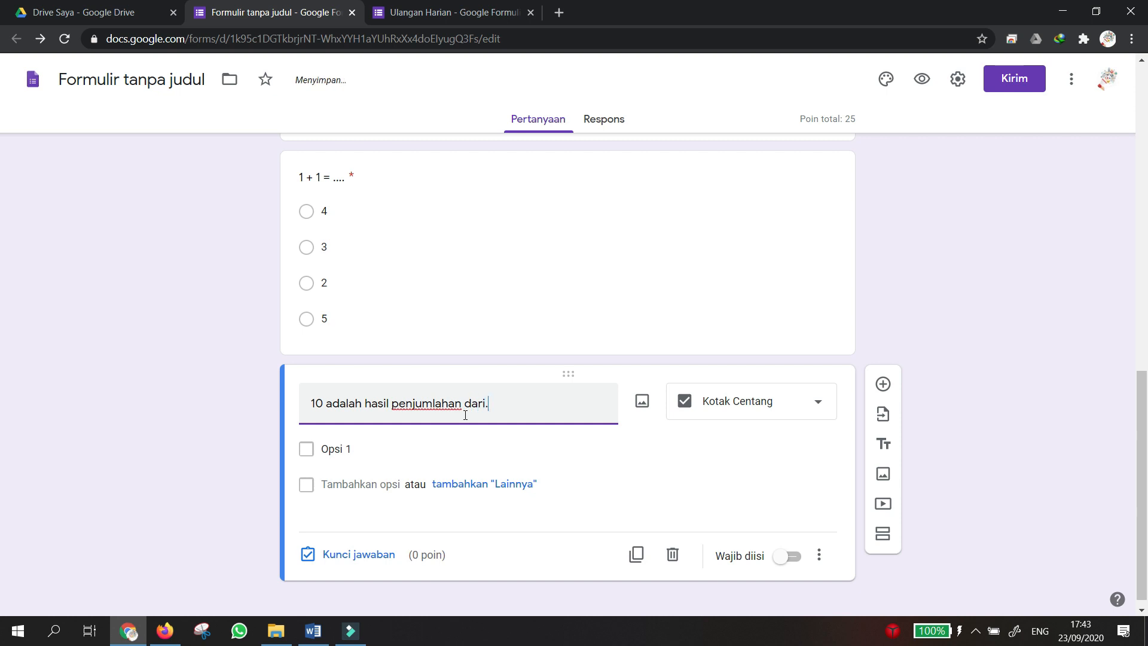
{"action": "type", "text": ".."}
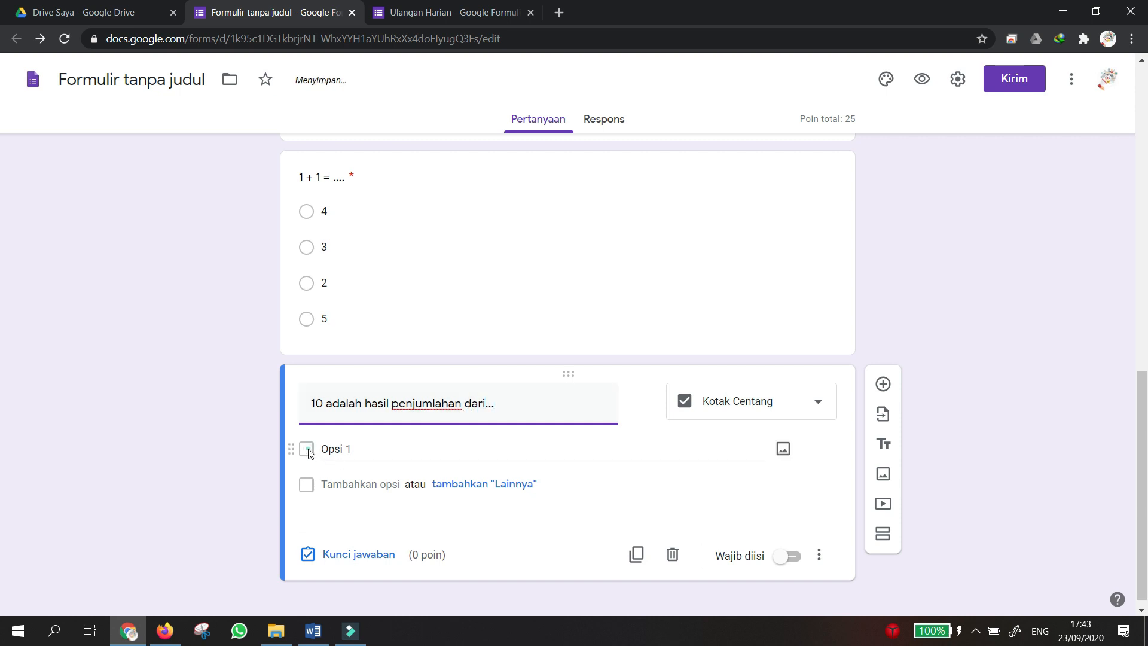
Fill in the checkbox options 5 + 5, 7 + 2, 3 + 8 and 4 + 6.
{"action": "left_click", "coordinate": [336, 449]}
{"action": "type", "text": "5"}
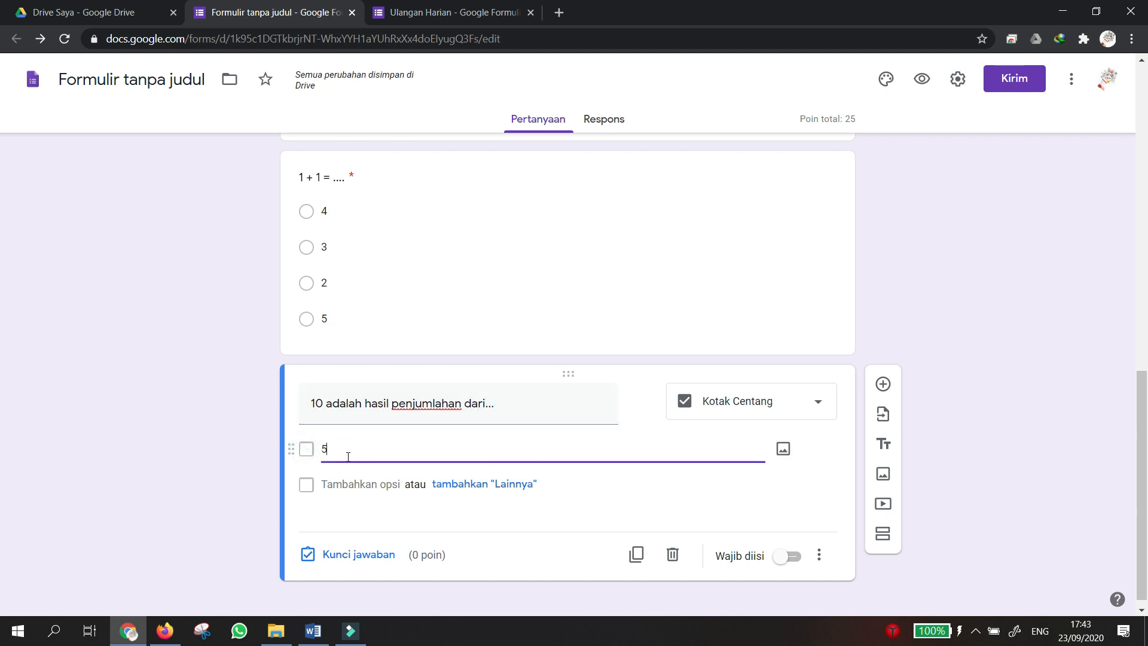
{"action": "type", "text": " + 5"}
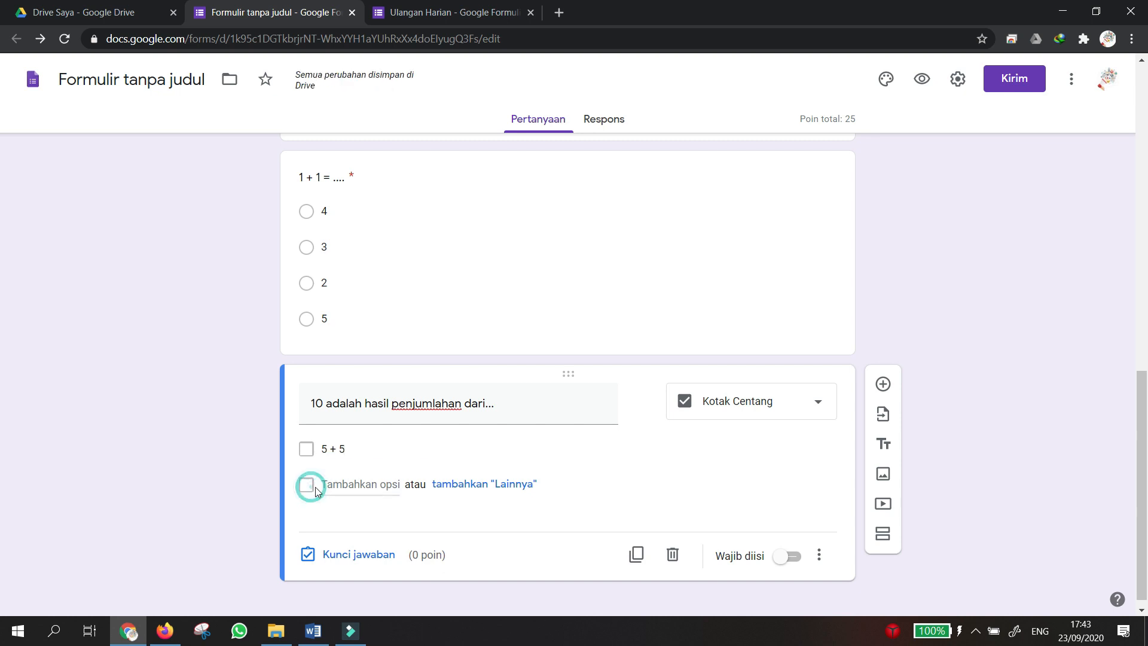
{"action": "left_click", "coordinate": [337, 482]}
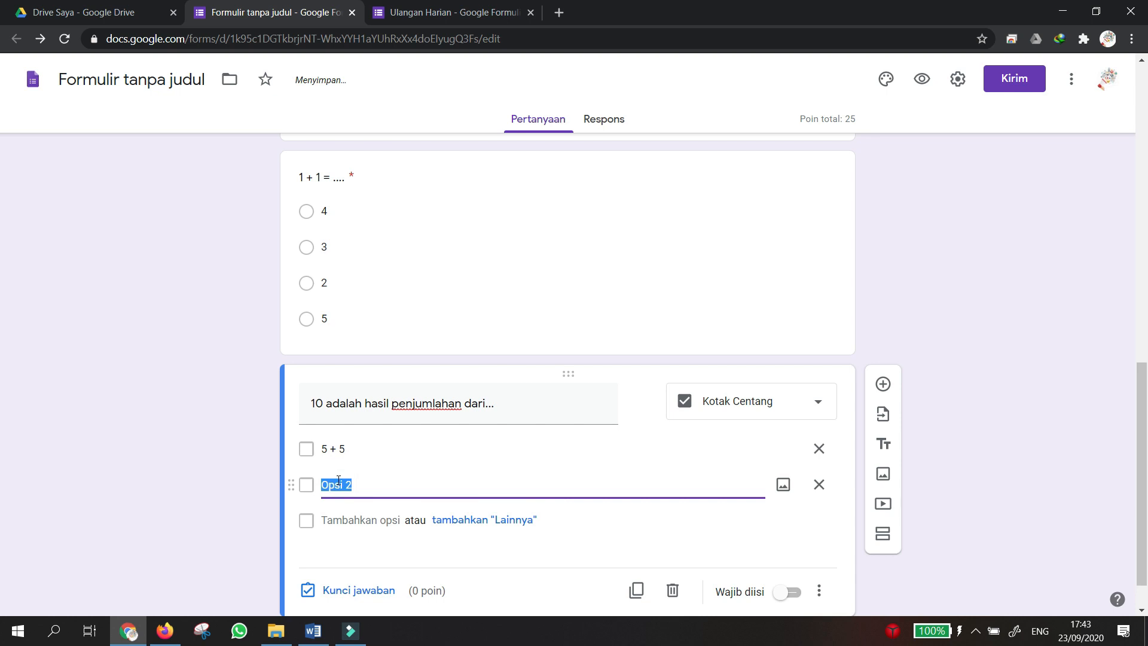
{"action": "type", "text": "7 + 2"}
{"action": "left_click", "coordinate": [327, 484]}
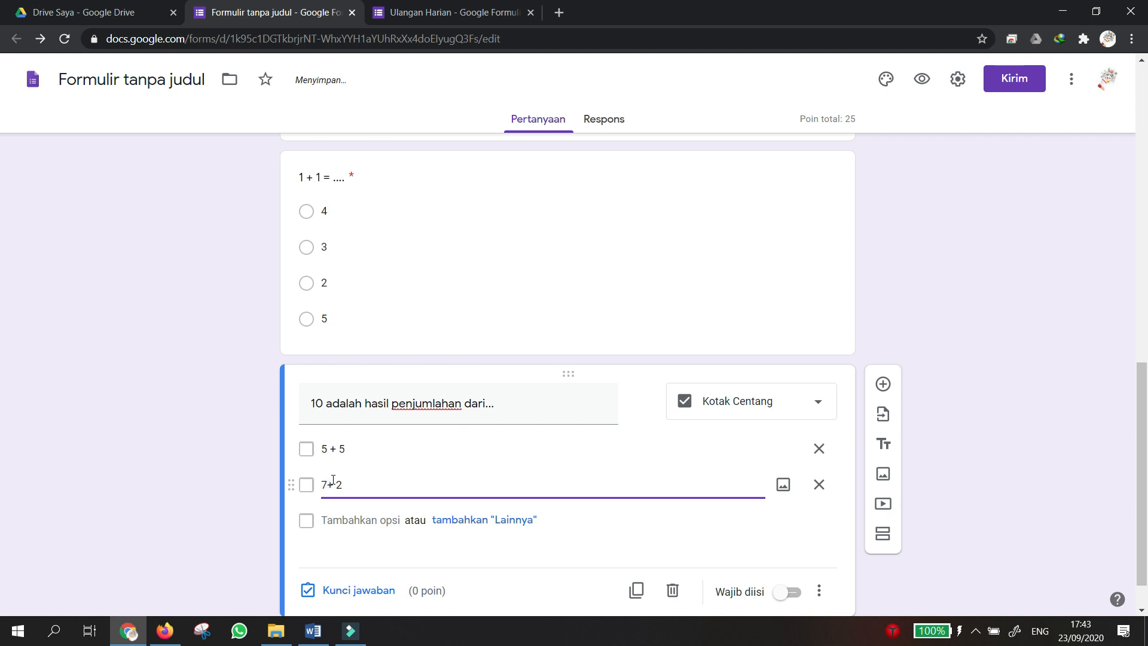
{"action": "left_click", "coordinate": [335, 520]}
{"action": "type", "text": "3 + 8"}
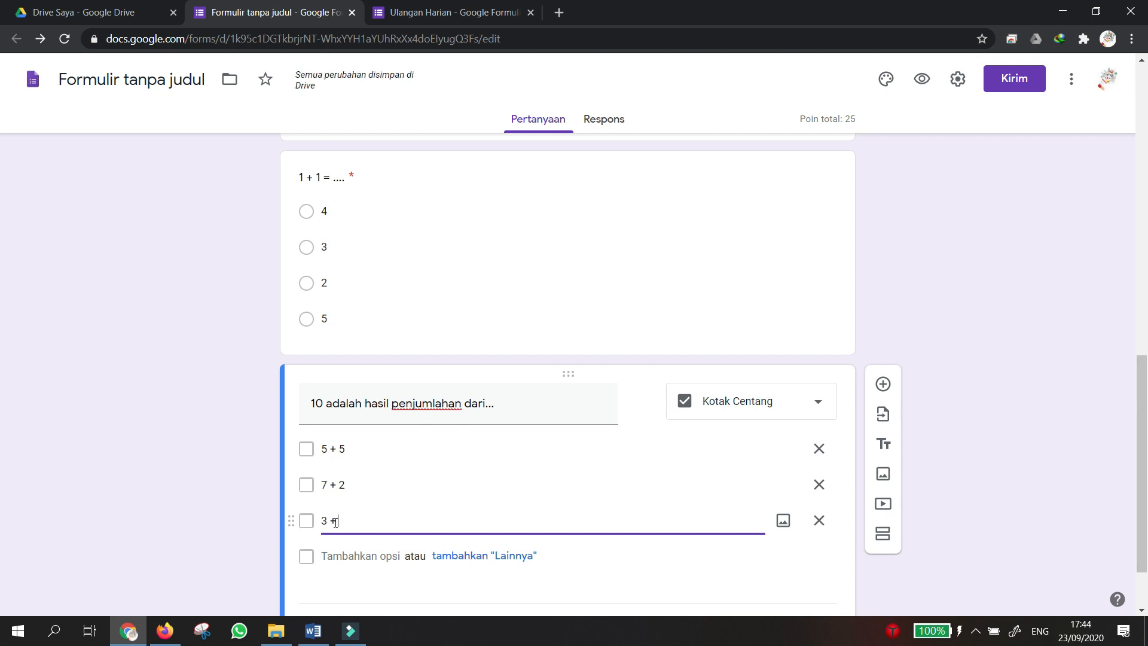
{"action": "left_click", "coordinate": [331, 560]}
{"action": "type", "text": "4 + 6"}
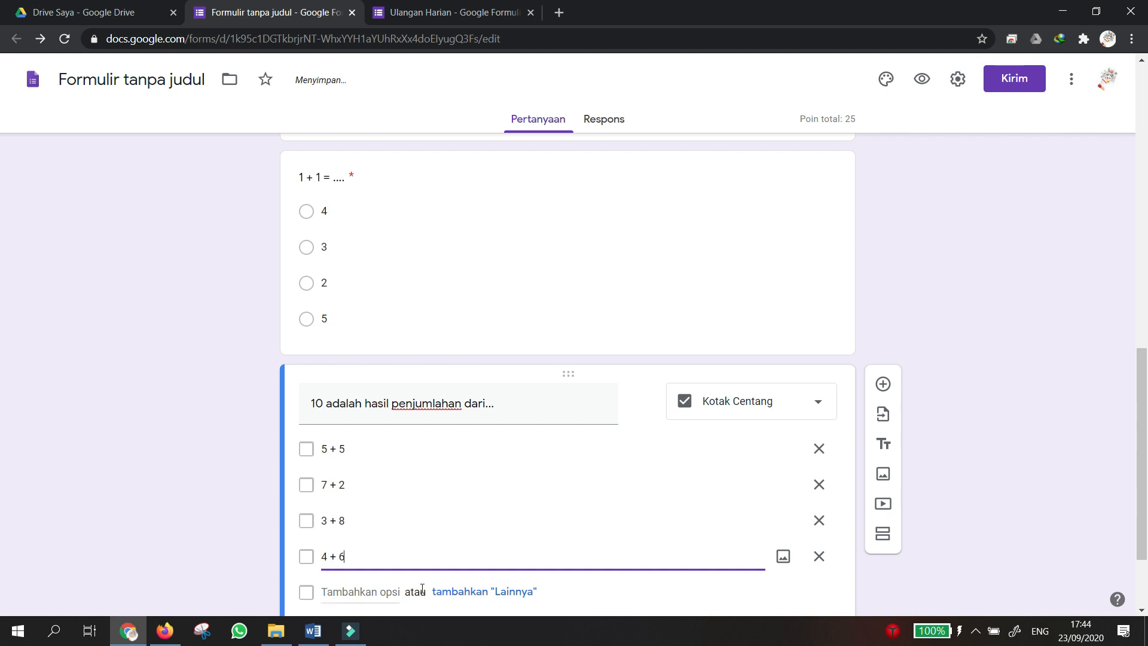
{"action": "scroll", "coordinate": [410, 569], "scroll_direction": "down", "scroll_amount": 1}
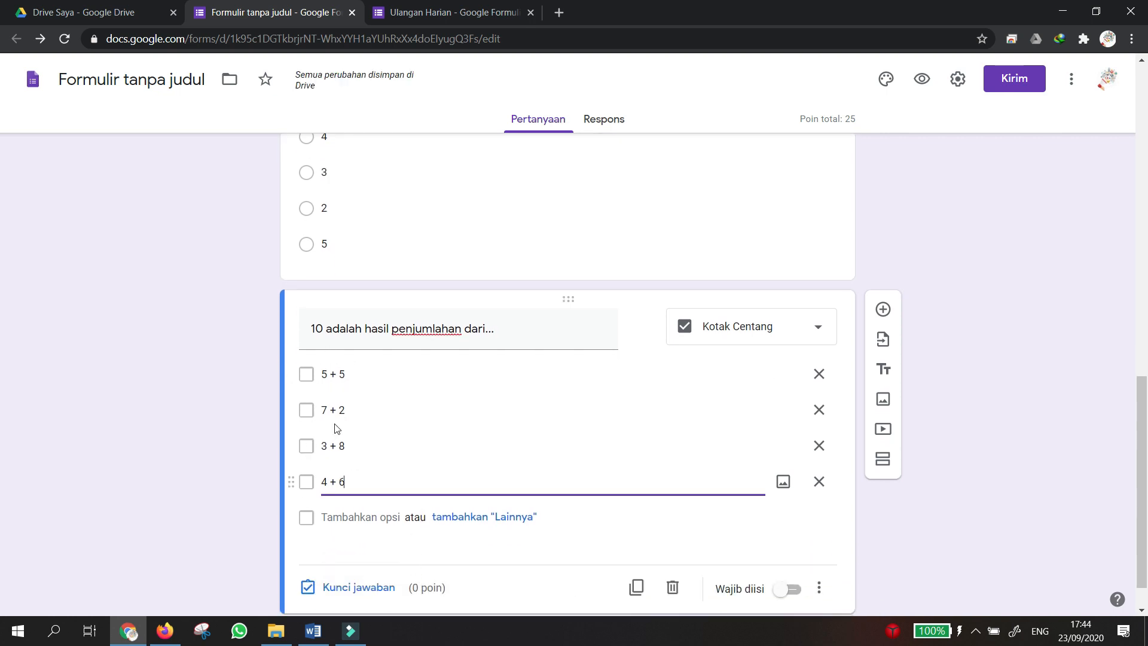
{"action": "left_click", "coordinate": [351, 596]}
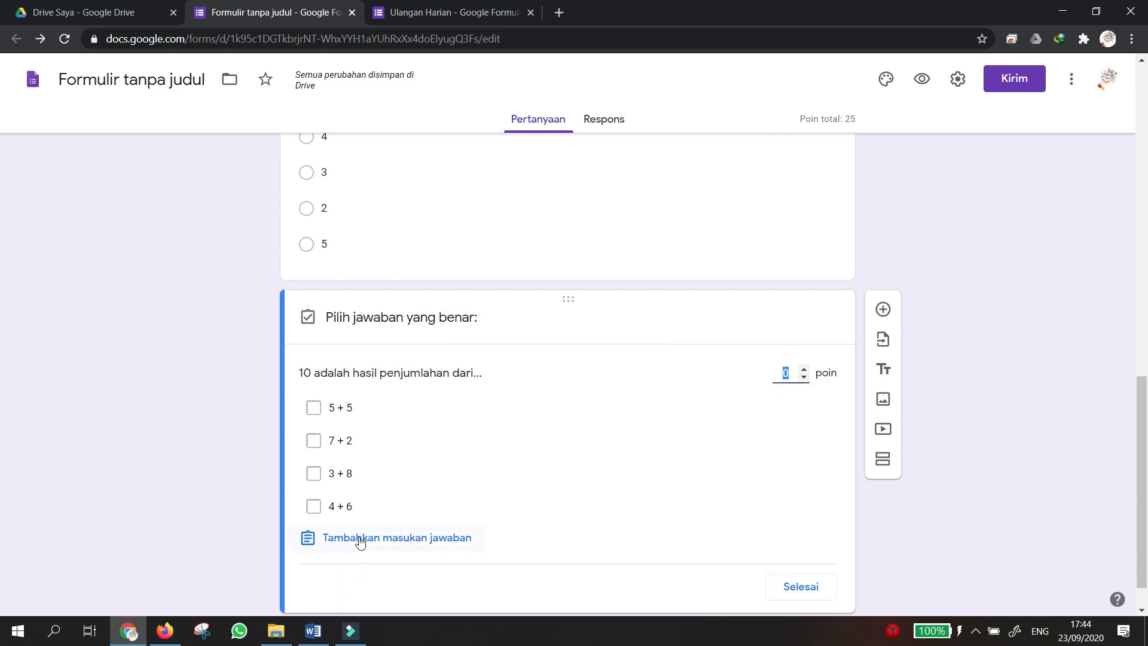
Mark 5 + 5 and 4 + 6 correct, assign 20 points, and make the question required.
{"action": "left_click", "coordinate": [313, 408]}
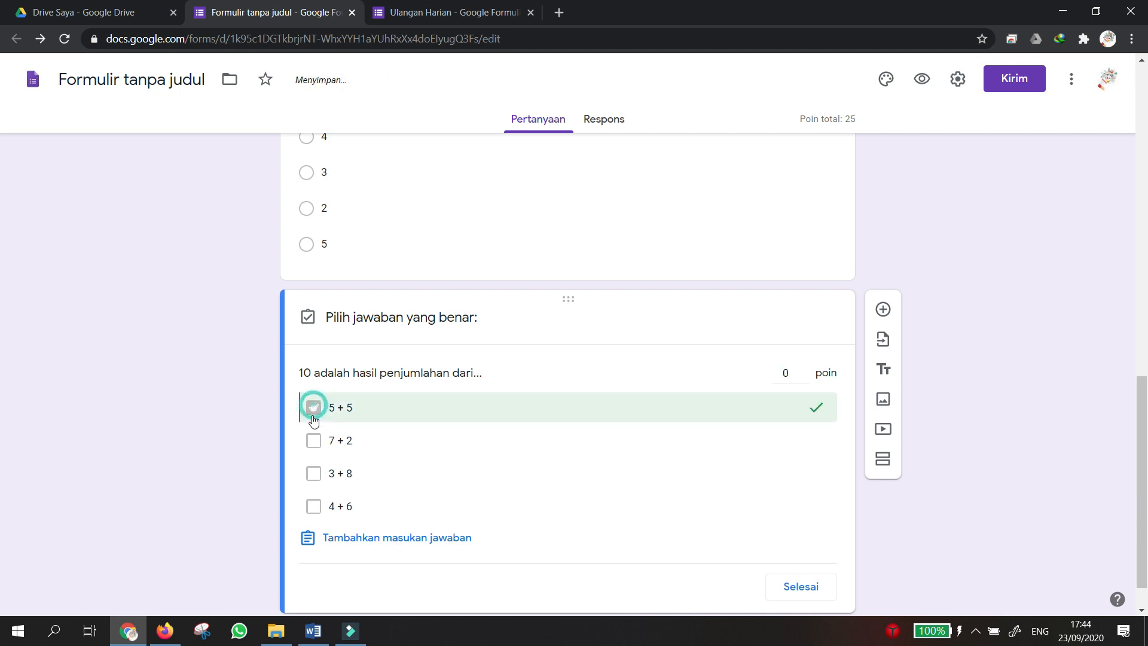
{"action": "left_click", "coordinate": [313, 507]}
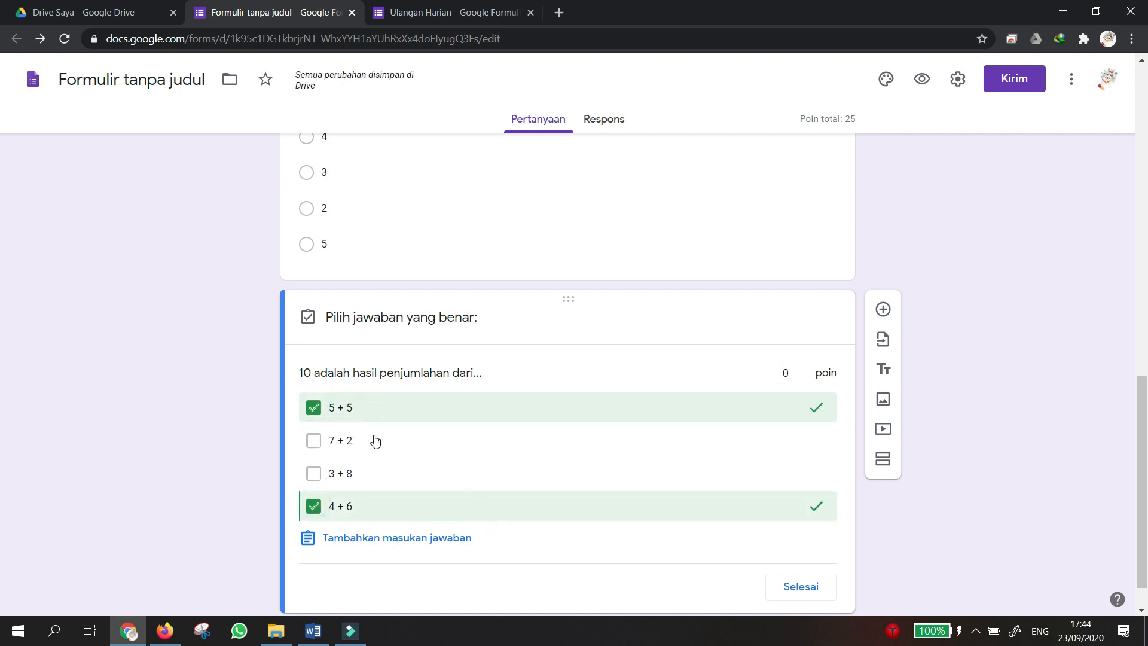
{"action": "left_click", "coordinate": [784, 375]}
{"action": "type", "text": "20"}
{"action": "left_click", "coordinate": [804, 595]}
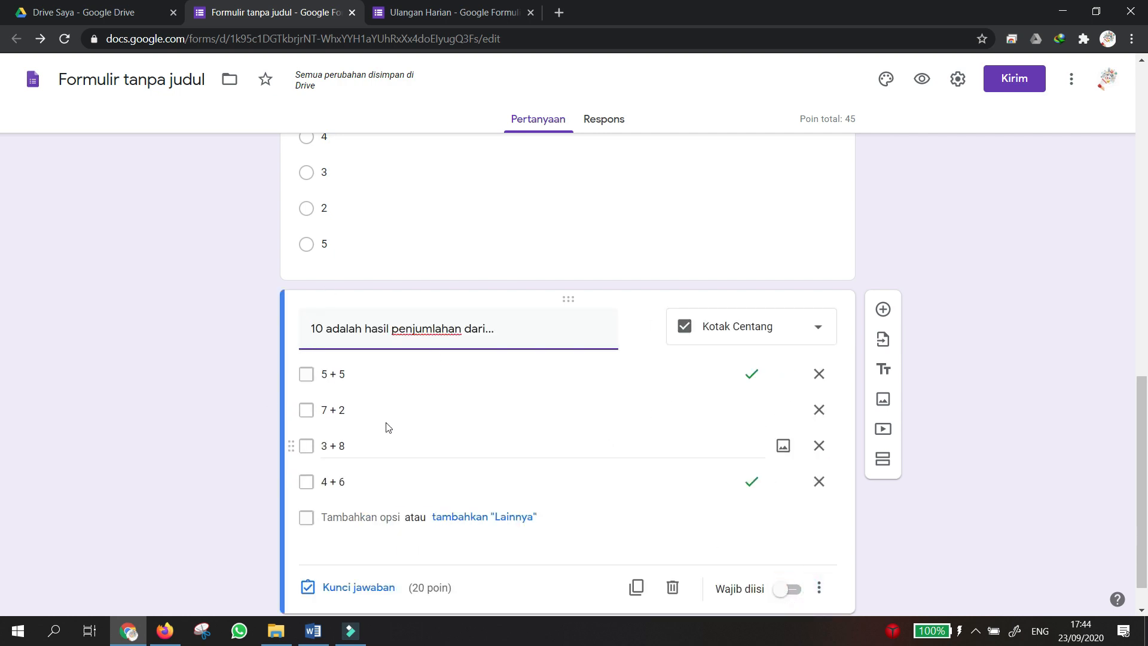
{"action": "left_click", "coordinate": [794, 590]}
{"action": "scroll", "coordinate": [887, 524], "scroll_direction": "down", "scroll_amount": 1}
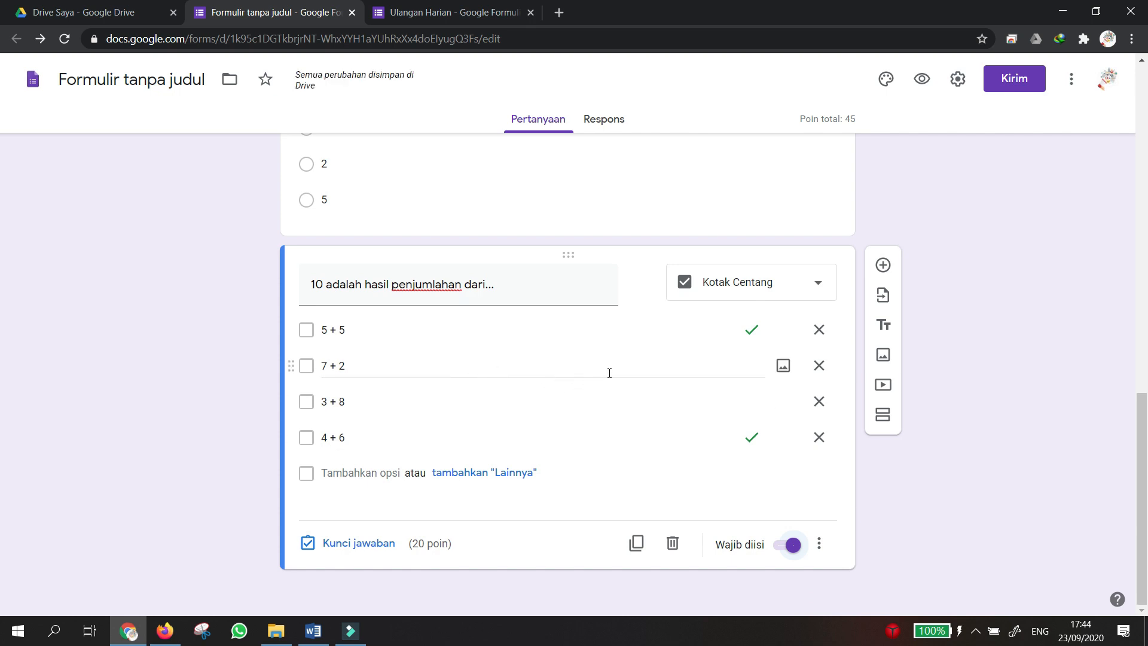
Add a new question '4 X 5 =' and make it a drop-down.
{"action": "left_click", "coordinate": [883, 265]}
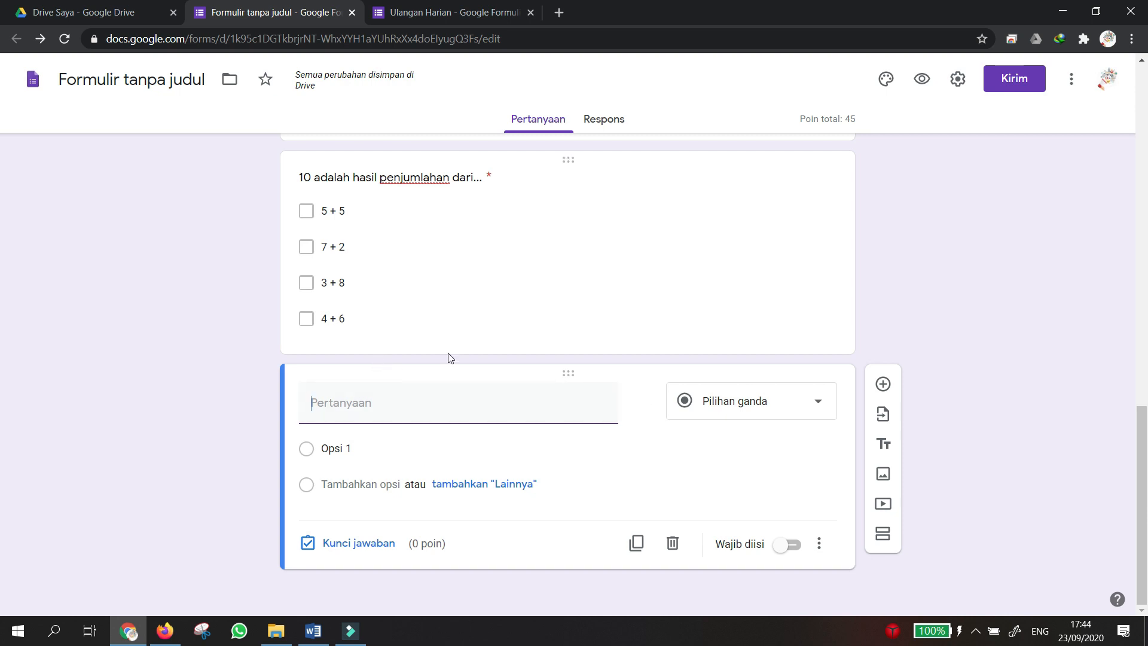
{"action": "type", "text": "4 X"}
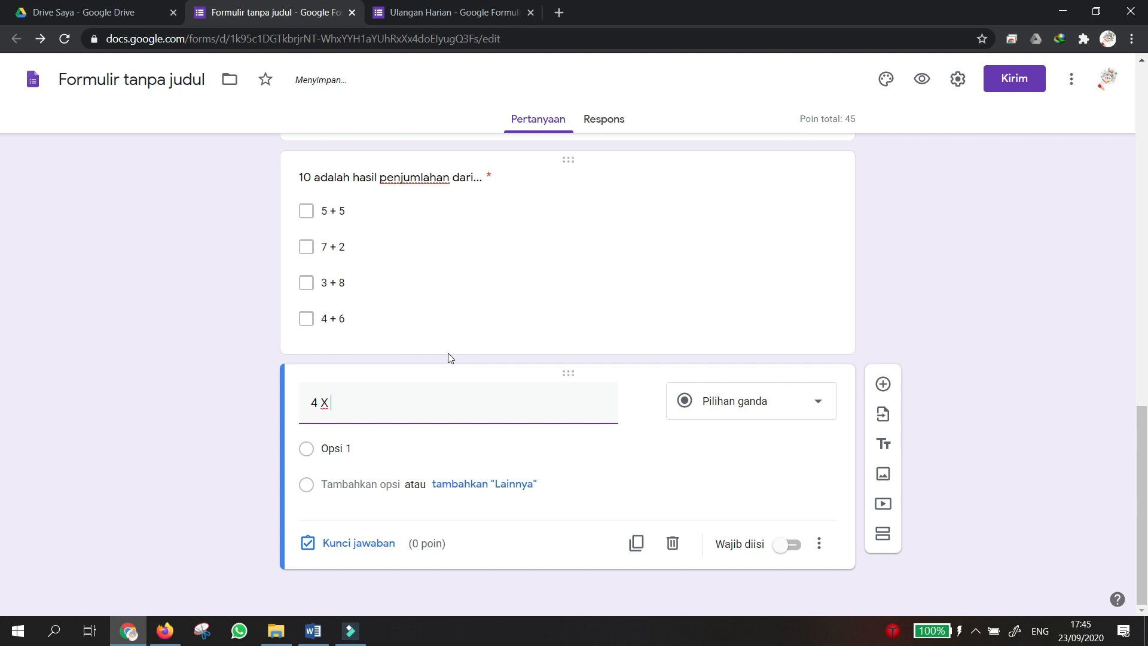
{"action": "type", "text": " 5="}
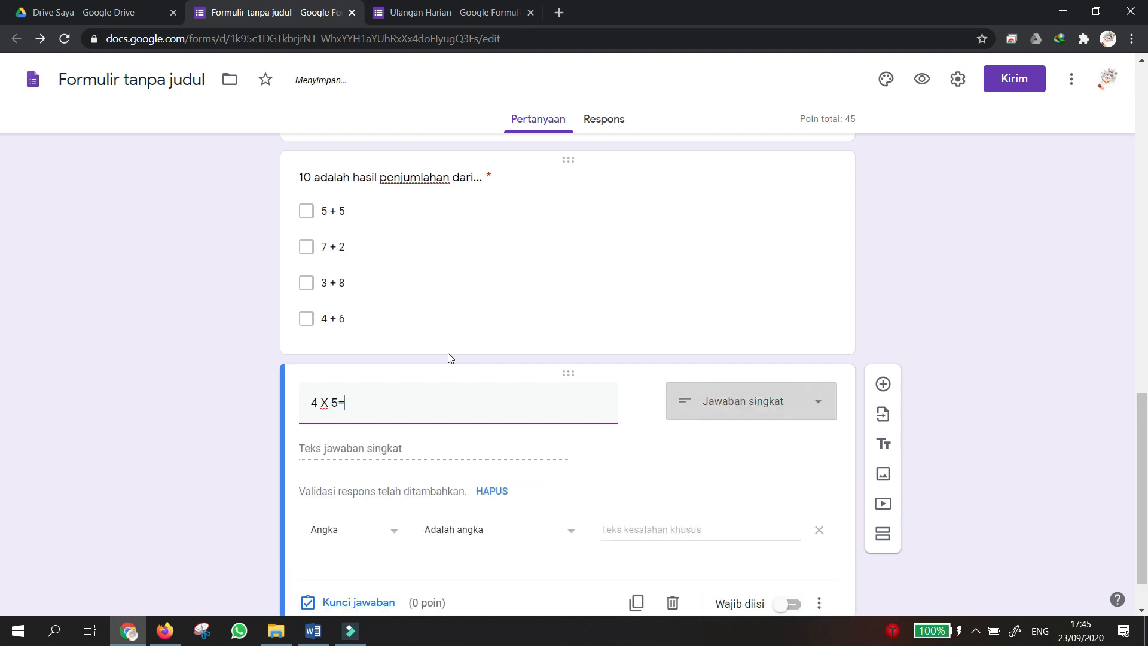
{"action": "key", "text": "Left"}
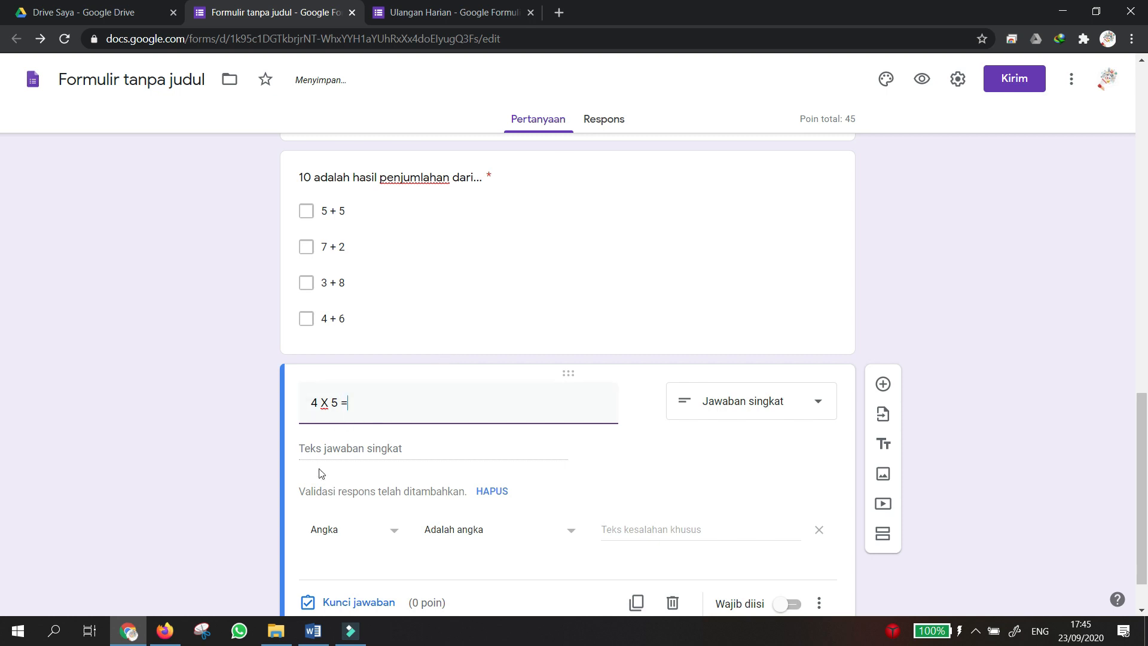
{"action": "scroll", "coordinate": [461, 476], "scroll_direction": "down", "scroll_amount": 1}
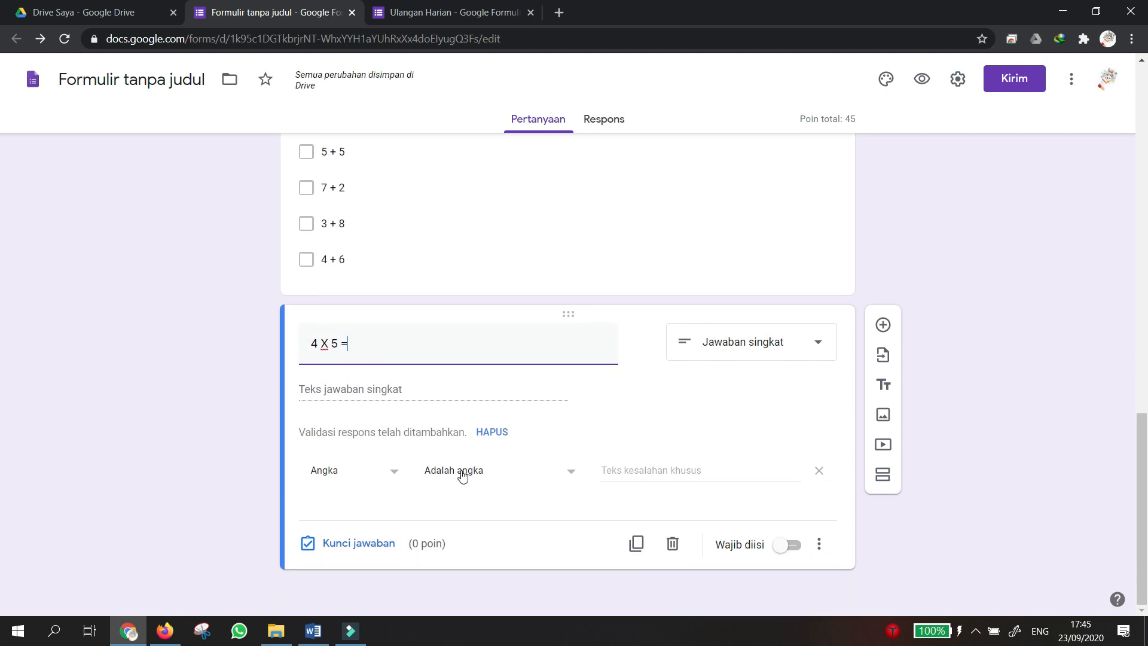
{"action": "left_click", "coordinate": [804, 351]}
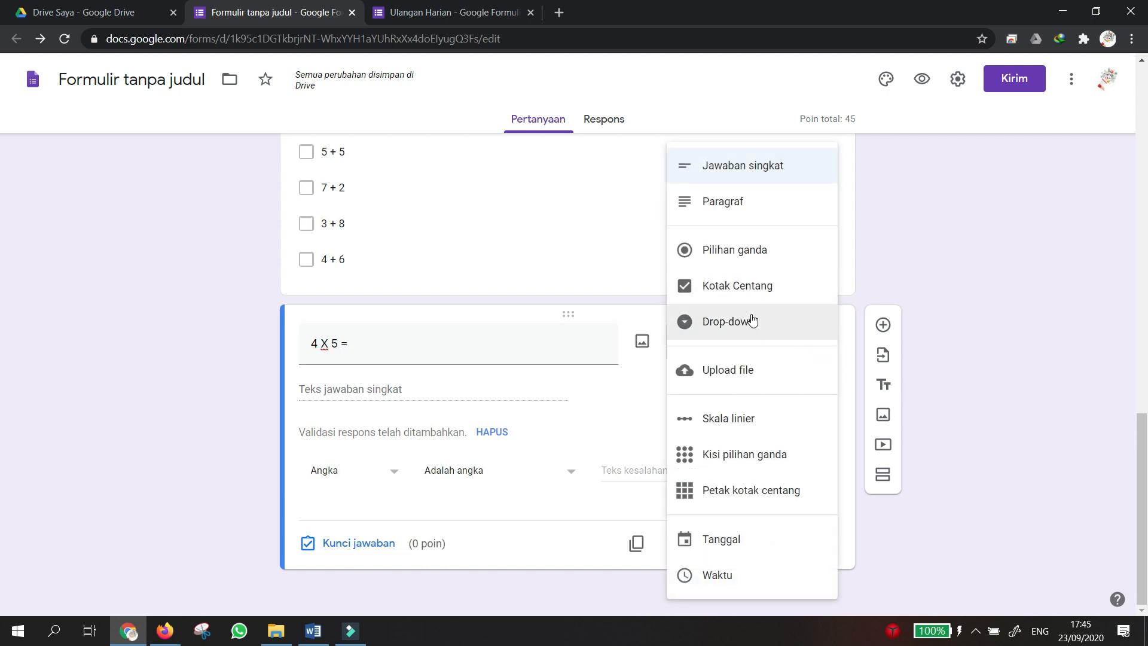
{"action": "left_click", "coordinate": [752, 321]}
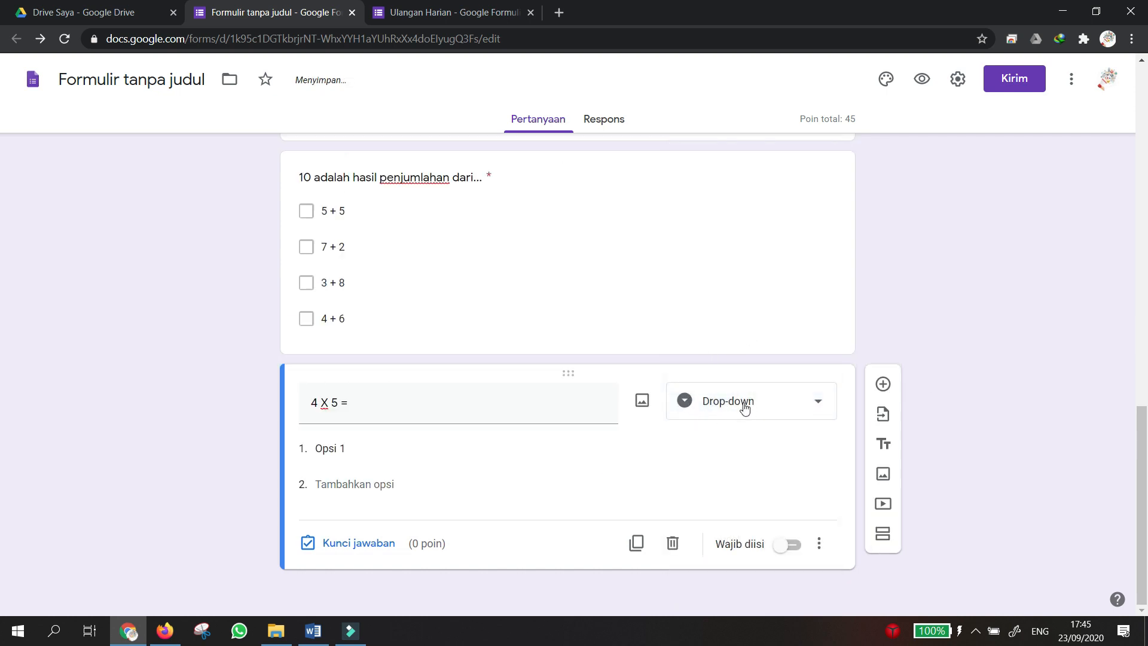
Enter the drop-down options 20, 25, 24 and 23.
{"action": "left_click", "coordinate": [384, 447]}
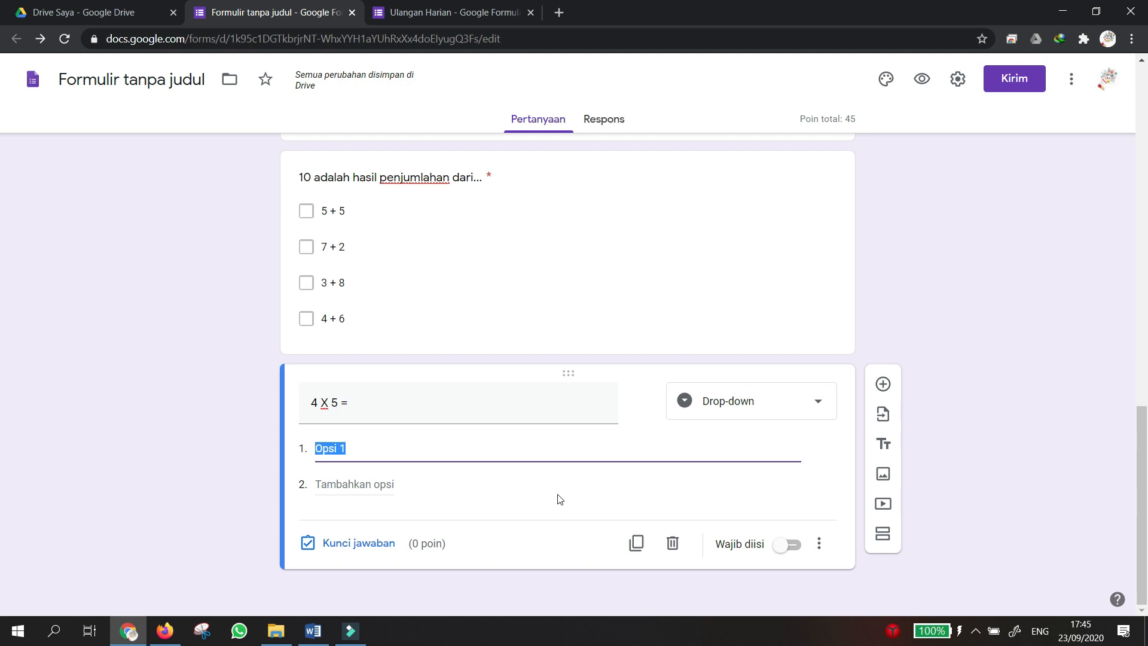
{"action": "type", "text": "20"}
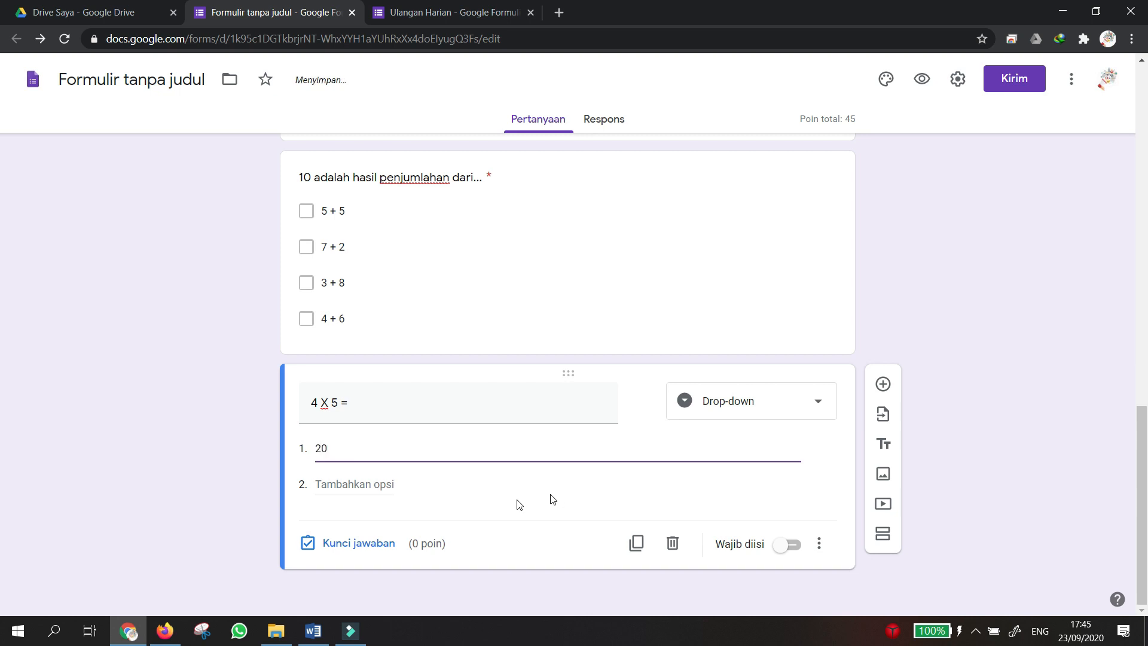
{"action": "left_click", "coordinate": [342, 485]}
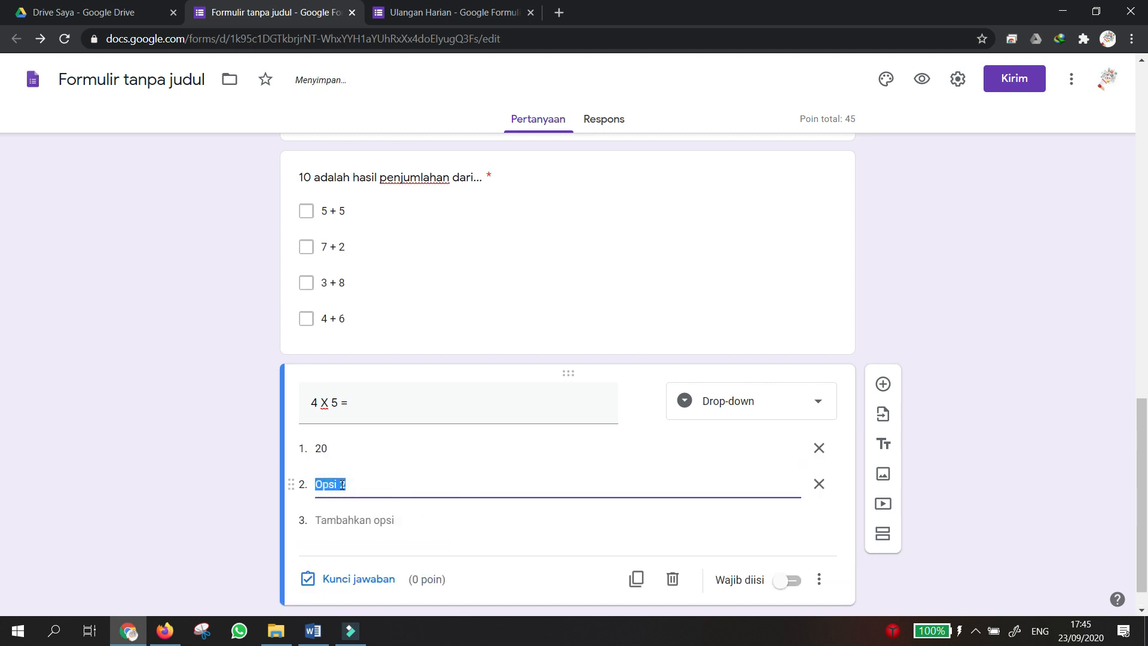
{"action": "type", "text": "25"}
{"action": "left_click", "coordinate": [331, 519]}
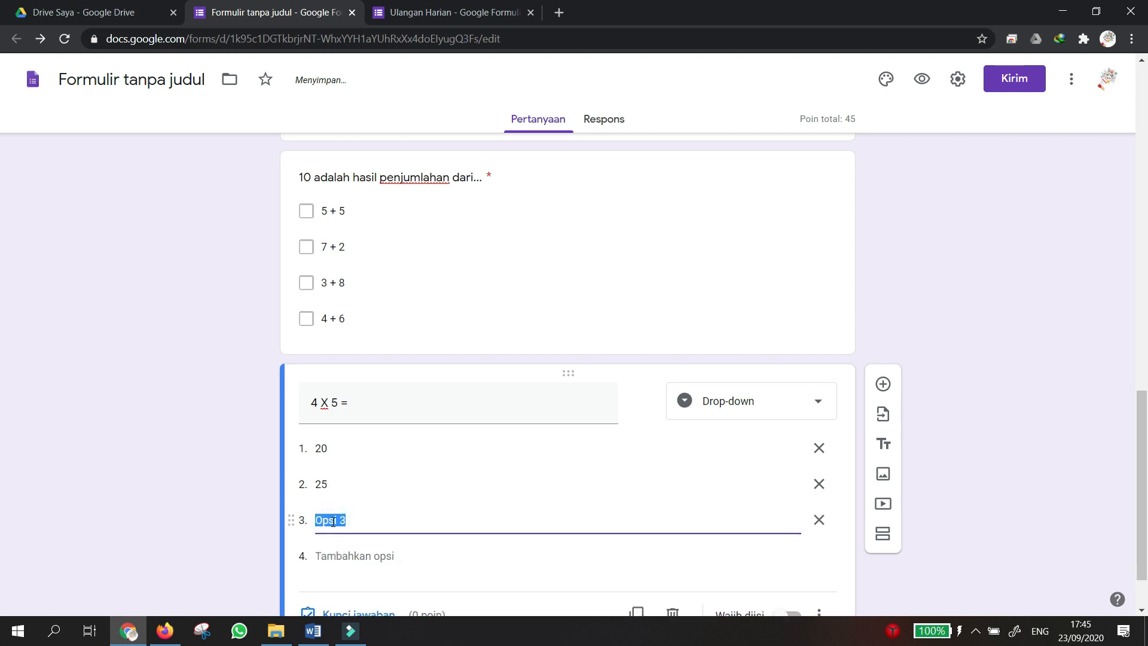
{"action": "type", "text": "24"}
{"action": "left_click", "coordinate": [326, 556]}
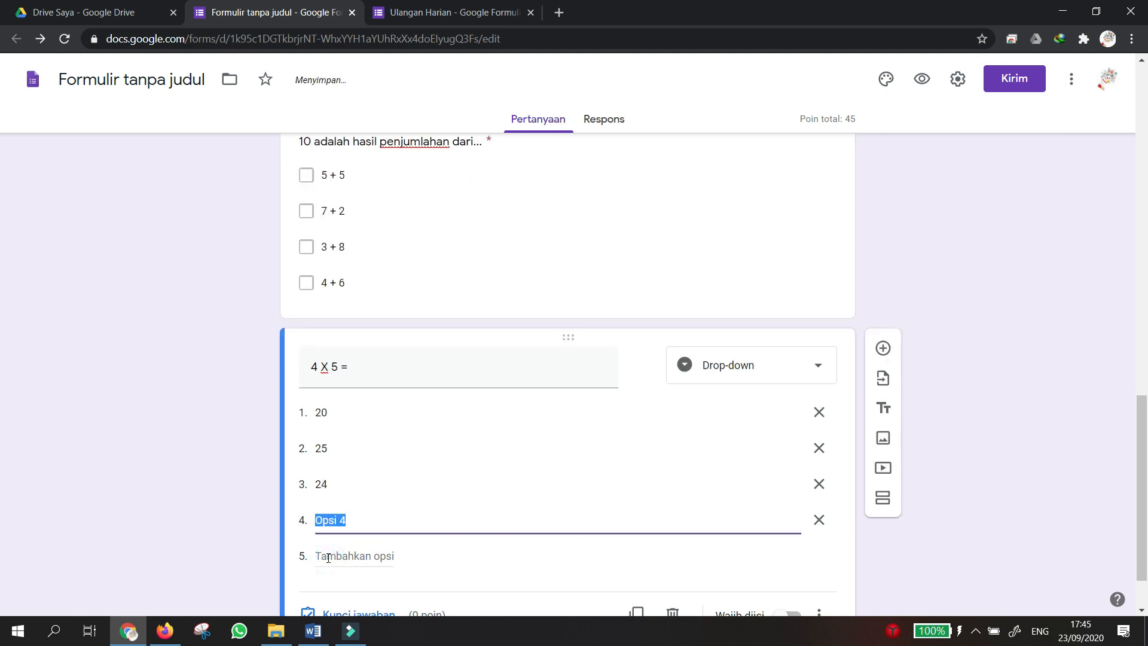
{"action": "type", "text": "23"}
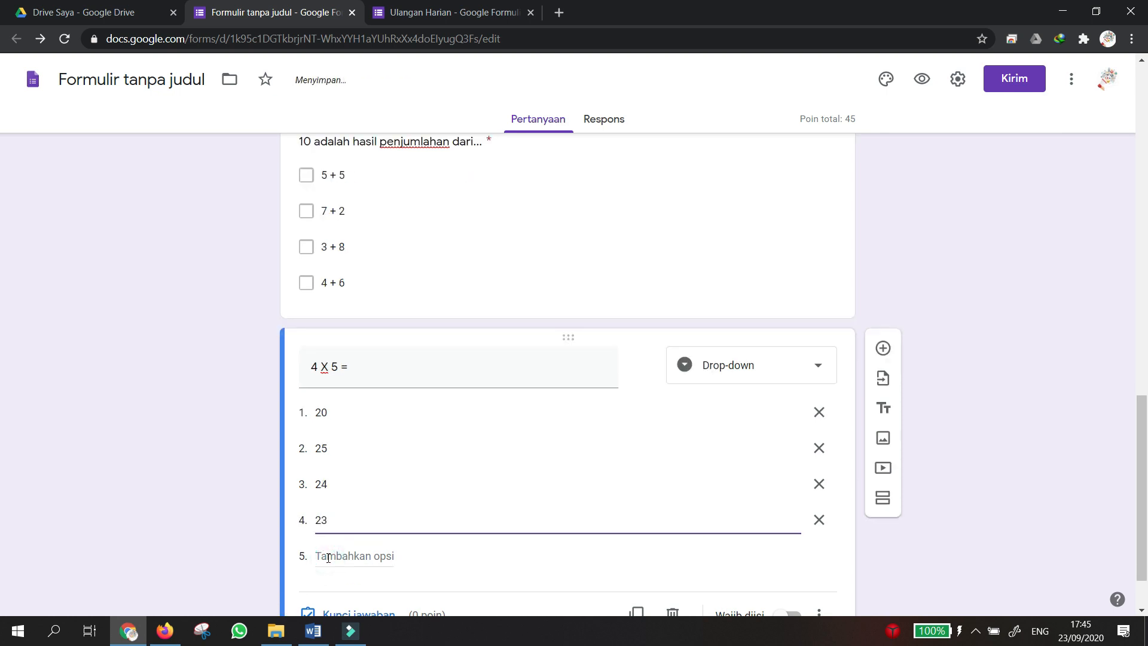
{"action": "left_click", "coordinate": [1012, 494]}
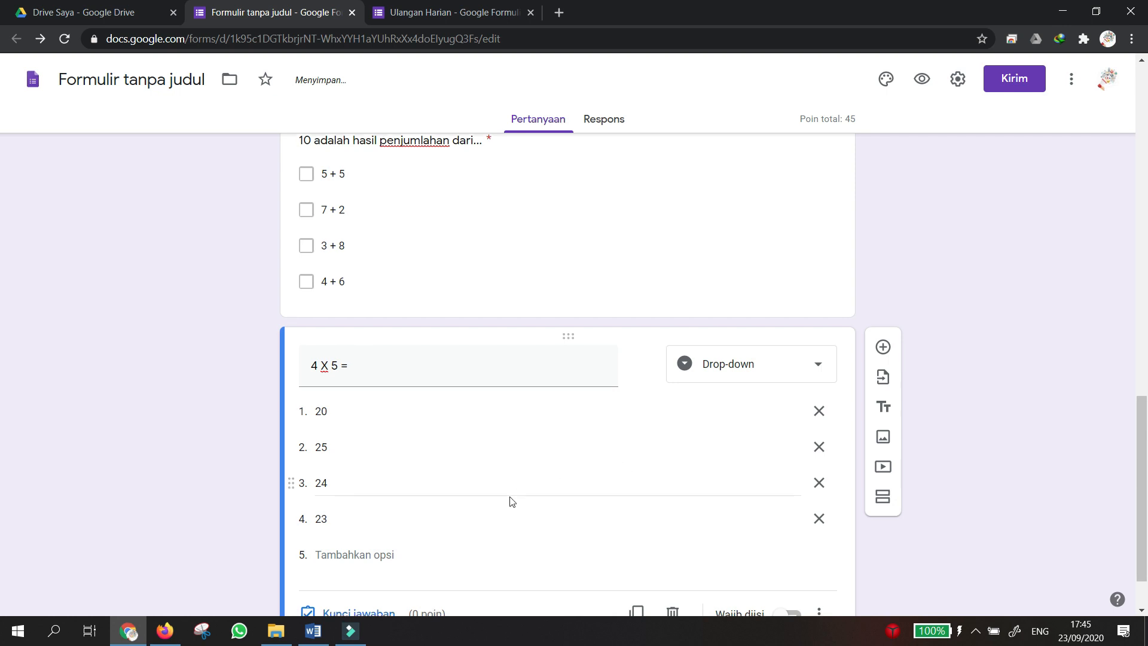
{"action": "scroll", "coordinate": [511, 501], "scroll_direction": "down", "scroll_amount": 2}
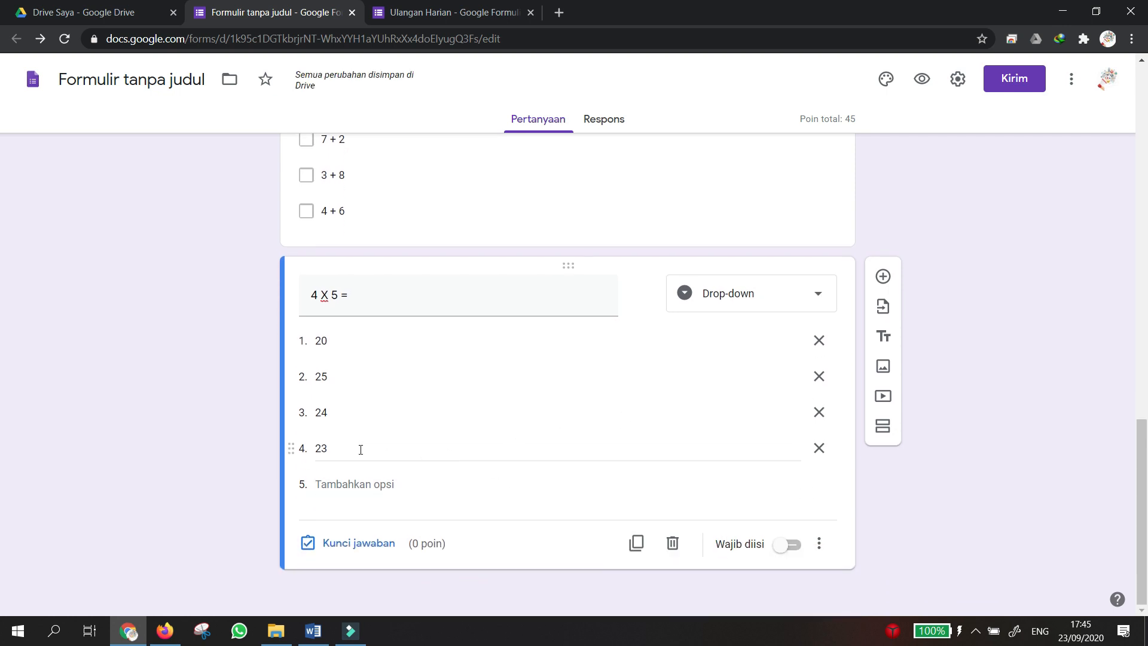
Mark 20 as the correct answer for '4 X 5 =' and make it worth 20 points.
{"action": "left_click", "coordinate": [345, 544]}
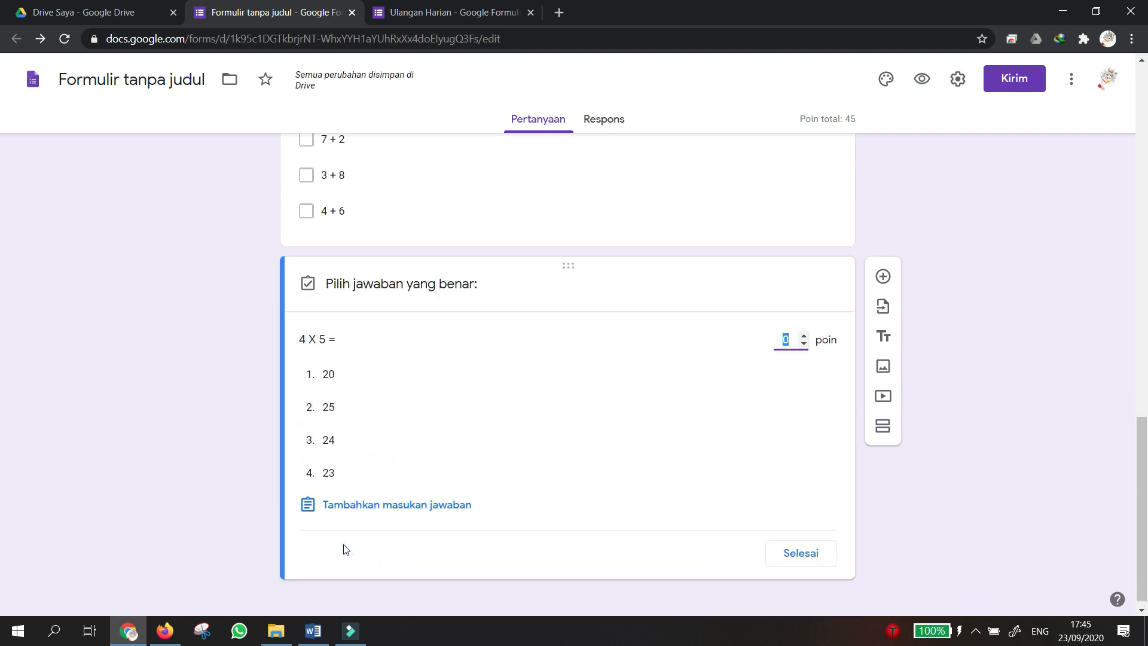
{"action": "left_click", "coordinate": [349, 377]}
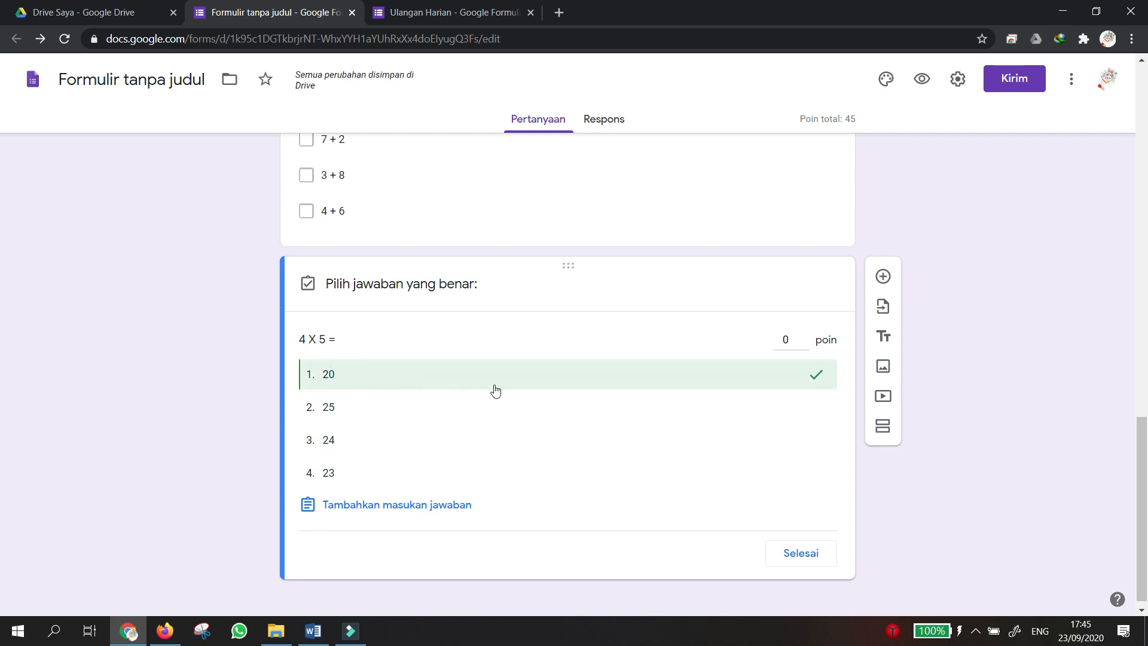
{"action": "left_click", "coordinate": [786, 342]}
{"action": "type", "text": "20"}
{"action": "scroll", "coordinate": [795, 371], "scroll_direction": "up", "scroll_amount": 6}
{"action": "scroll", "coordinate": [741, 425], "scroll_direction": "down", "scroll_amount": 6}
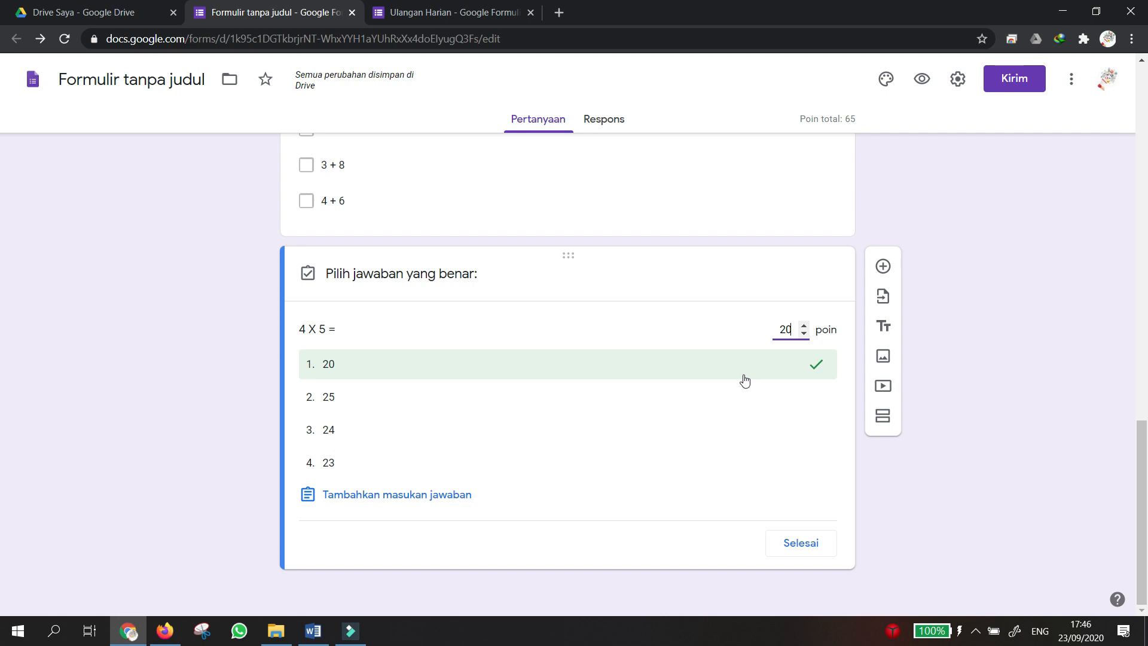
{"action": "scroll", "coordinate": [705, 389], "scroll_direction": "up", "scroll_amount": 1}
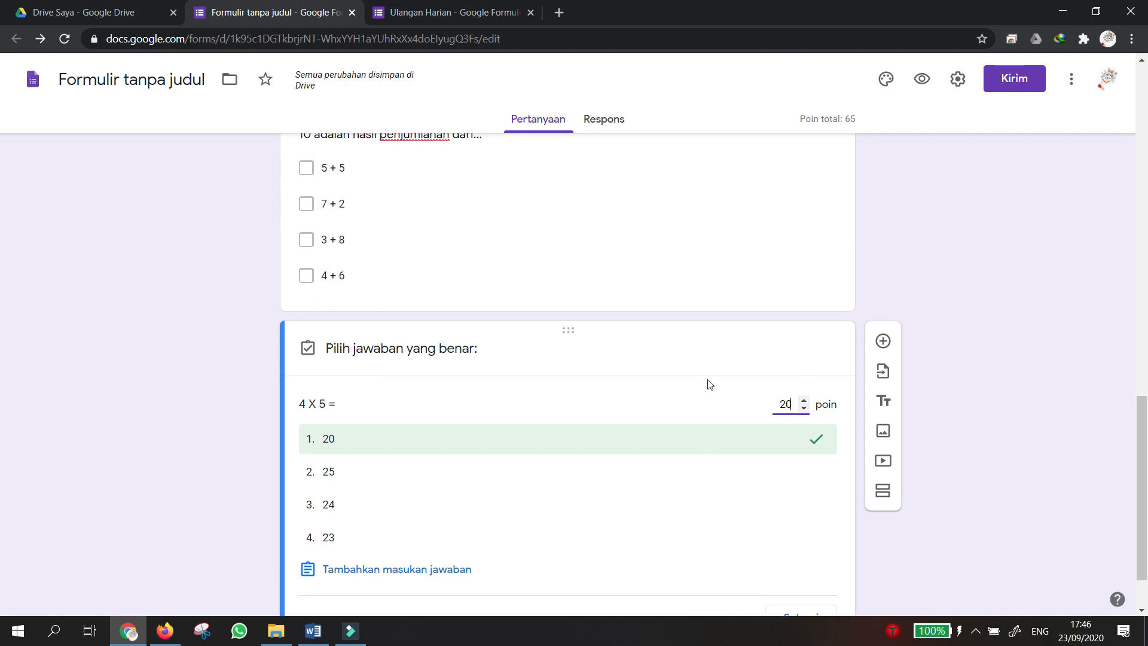
{"action": "scroll", "coordinate": [760, 512], "scroll_direction": "down", "scroll_amount": 1}
{"action": "left_click", "coordinate": [801, 547]}
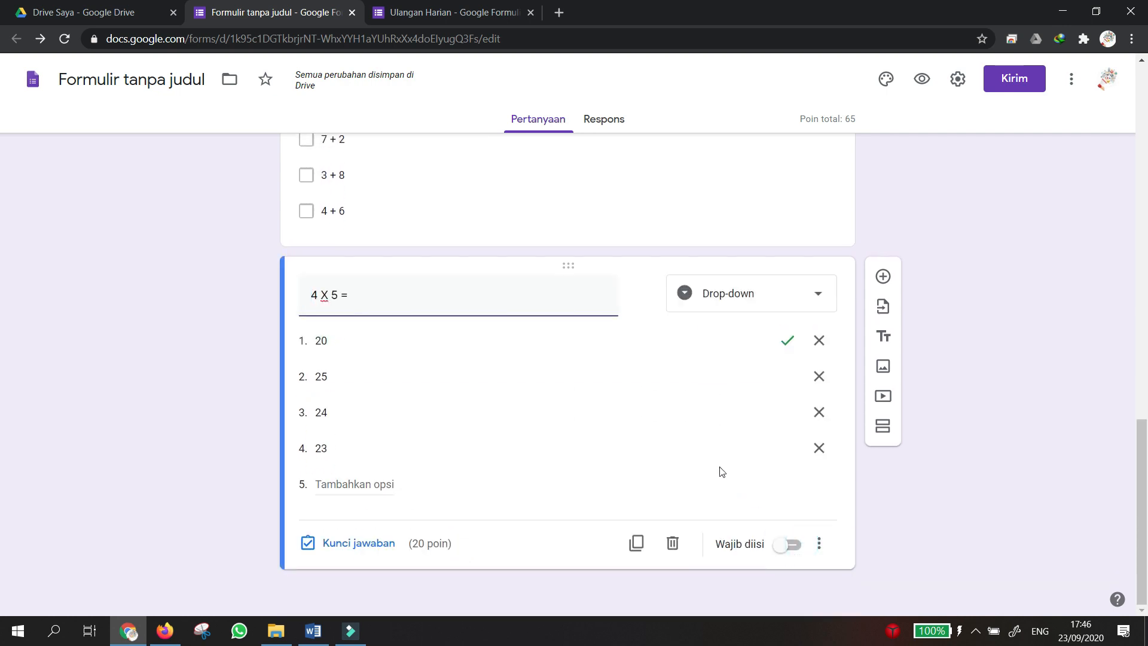
{"action": "scroll", "coordinate": [721, 472], "scroll_direction": "up", "scroll_amount": 4}
Select the '4 X 5 =' question and insert a new multiple-choice question after it.
{"action": "left_click", "coordinate": [740, 418]}
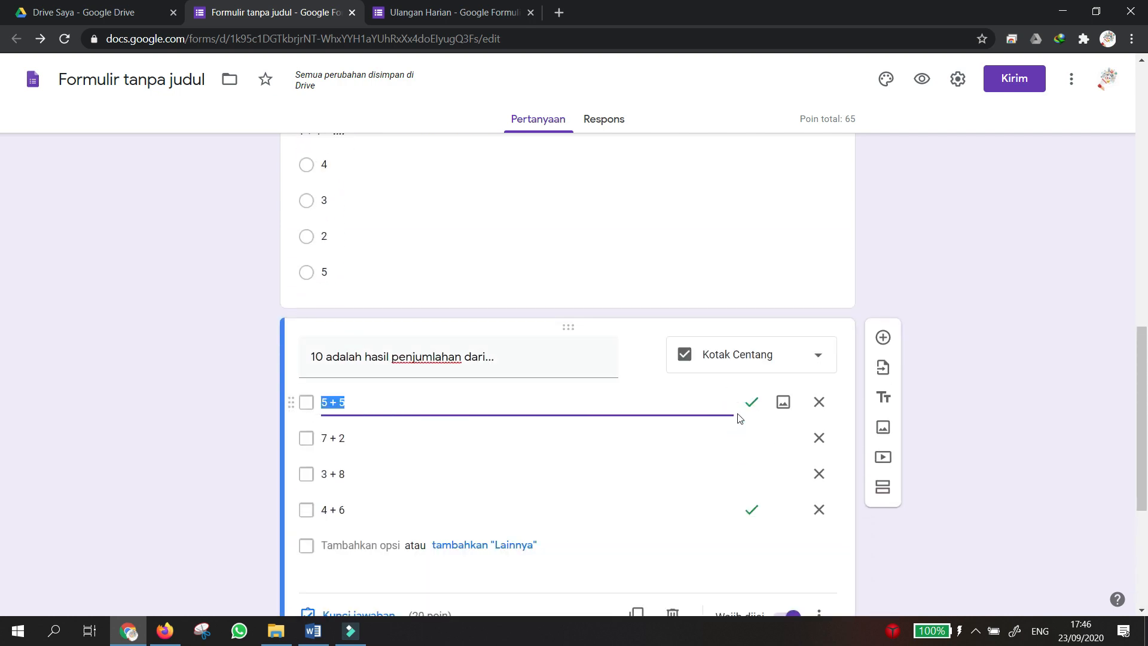
{"action": "scroll", "coordinate": [658, 463], "scroll_direction": "down", "scroll_amount": 2}
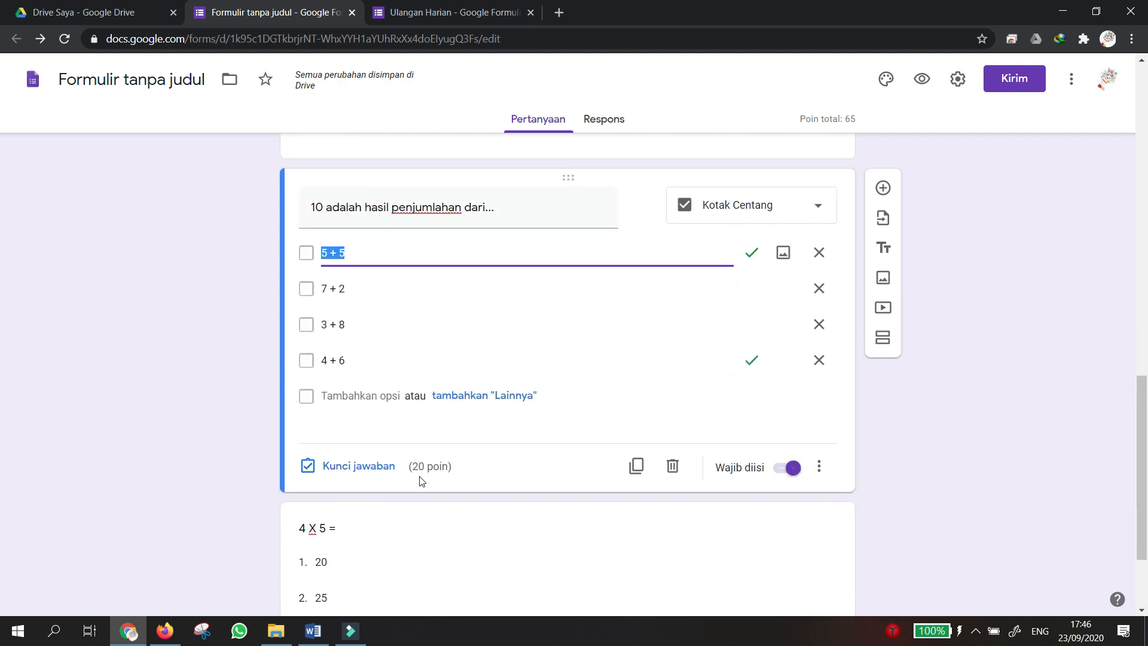
{"action": "scroll", "coordinate": [520, 499], "scroll_direction": "down", "scroll_amount": 2}
{"action": "left_click", "coordinate": [522, 479]}
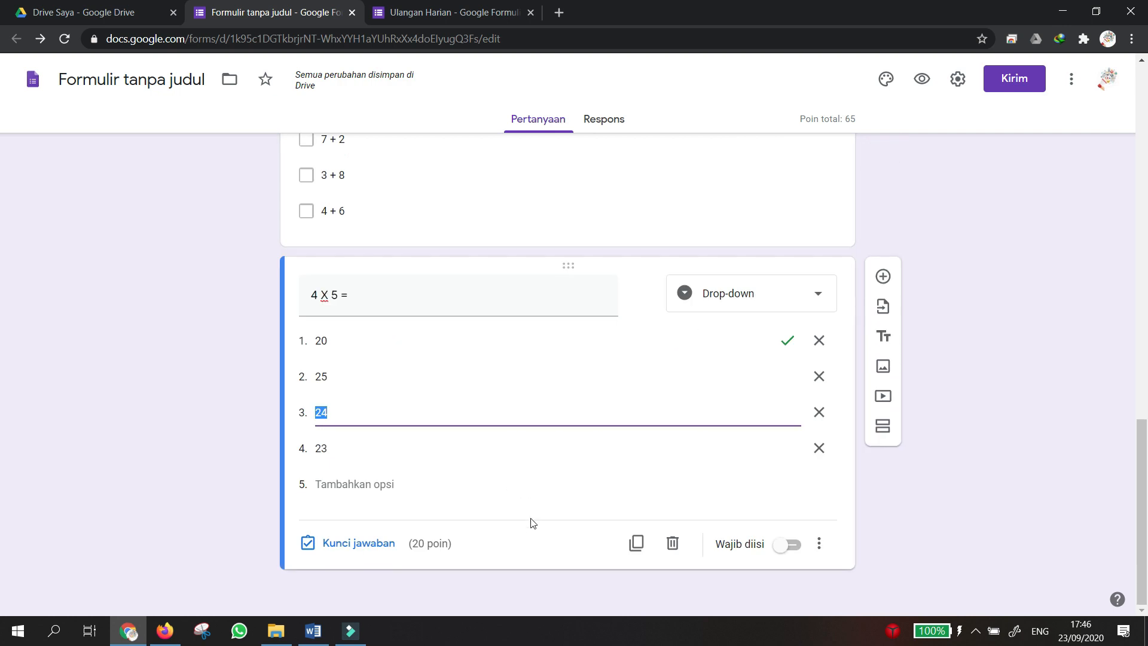
{"action": "scroll", "coordinate": [531, 526], "scroll_direction": "up", "scroll_amount": 10}
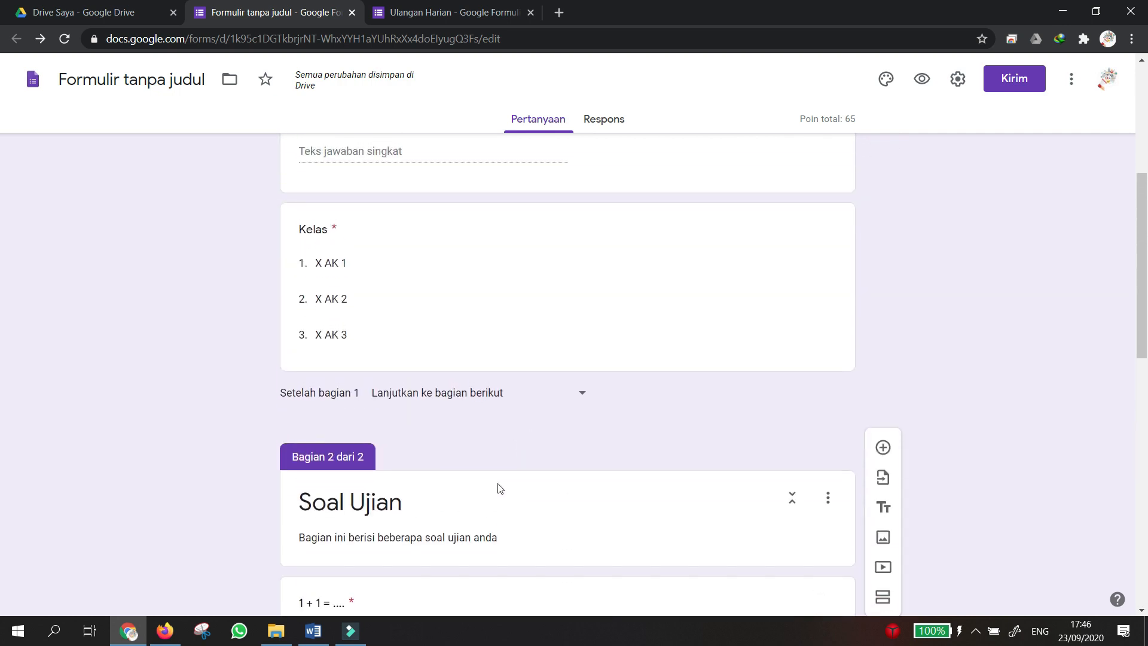
{"action": "scroll", "coordinate": [499, 489], "scroll_direction": "down", "scroll_amount": 5}
{"action": "left_click", "coordinate": [479, 405]}
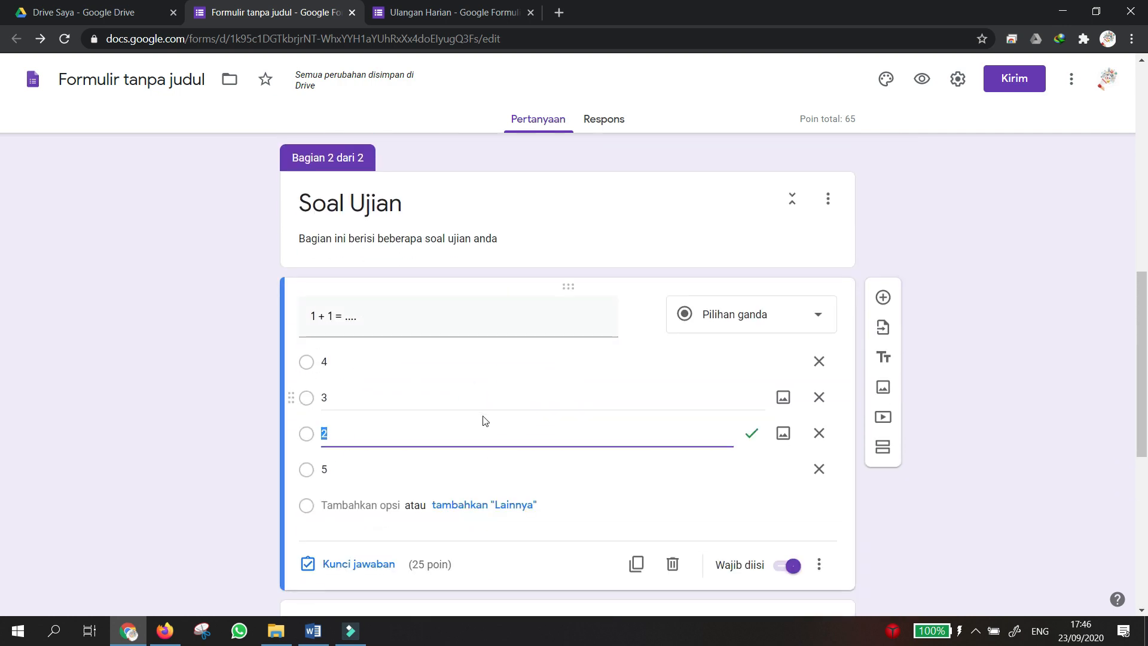
{"action": "scroll", "coordinate": [484, 421], "scroll_direction": "up", "scroll_amount": 10}
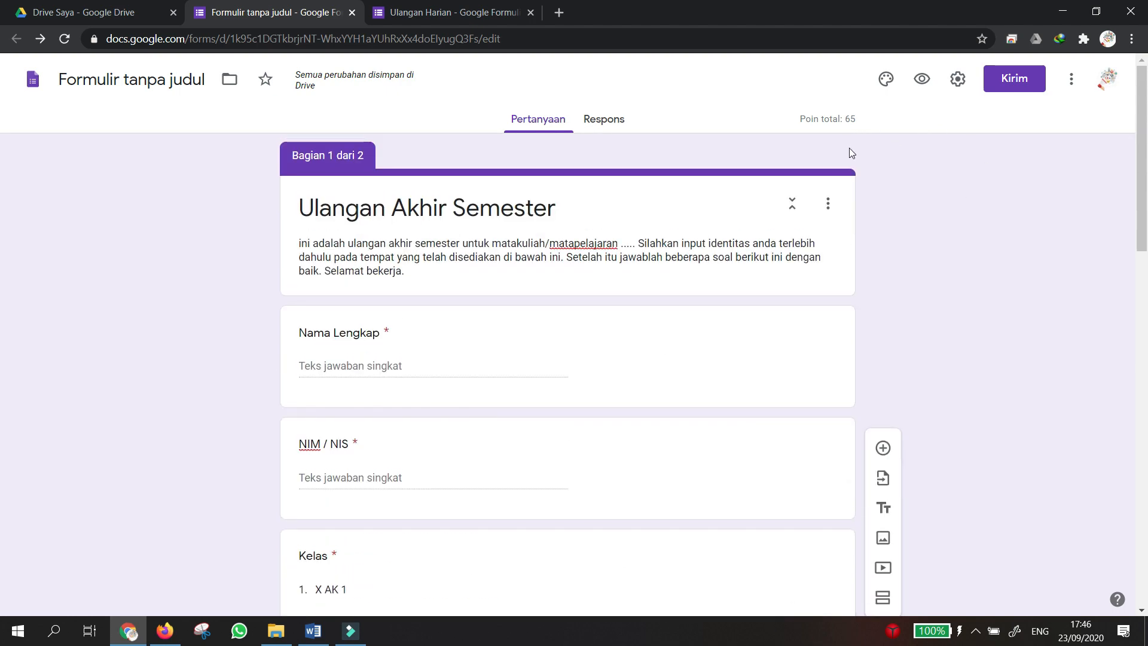
{"action": "scroll", "coordinate": [804, 261], "scroll_direction": "down", "scroll_amount": 15}
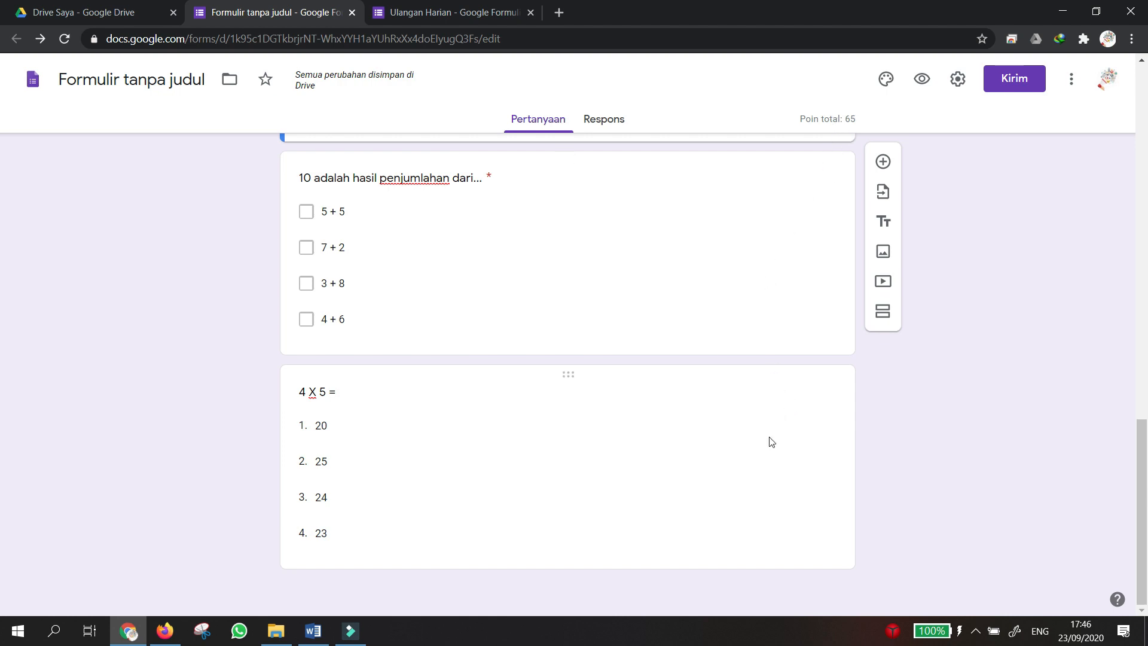
{"action": "left_click", "coordinate": [753, 451]}
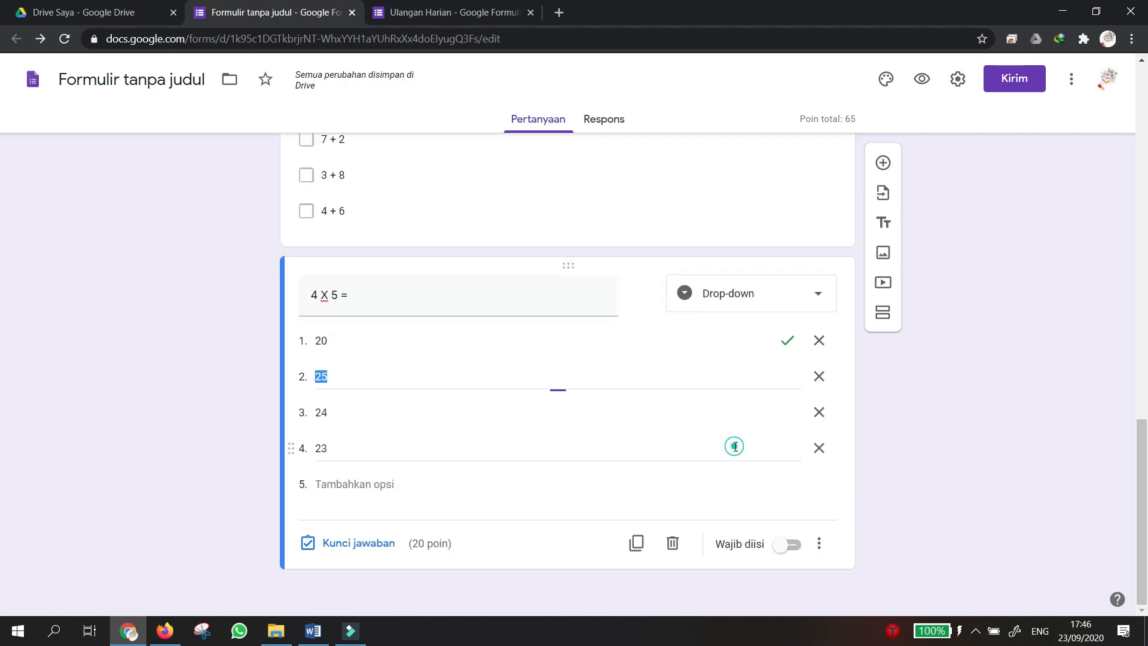
{"action": "left_click", "coordinate": [882, 277]}
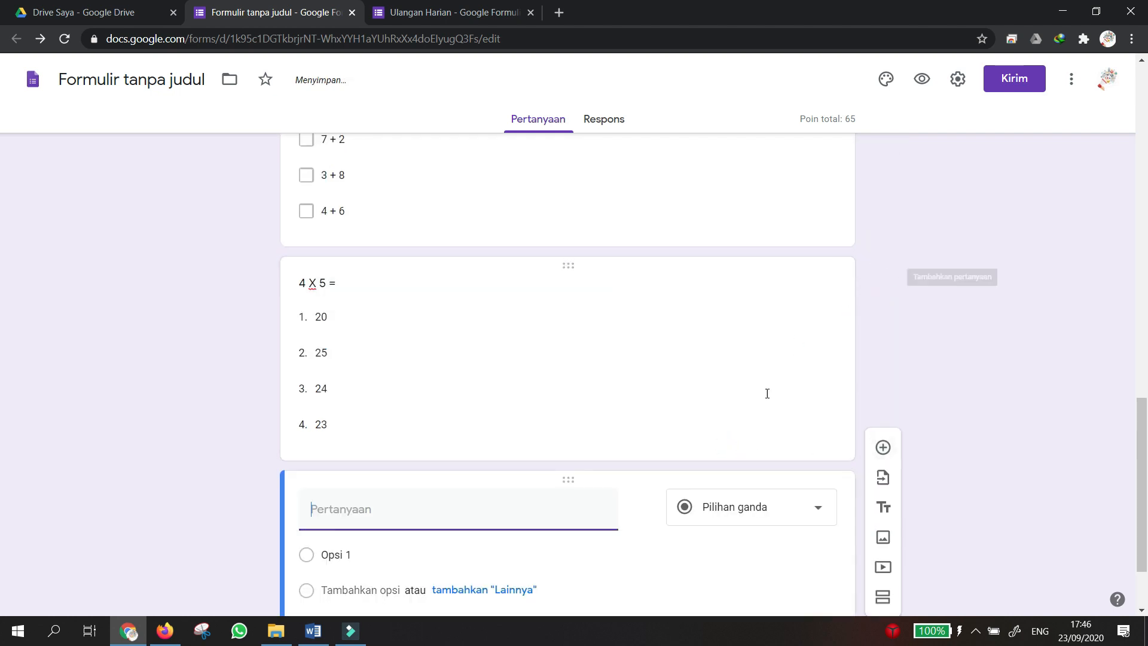
Change the new question's type to Paragraf.
{"action": "left_click", "coordinate": [751, 405]}
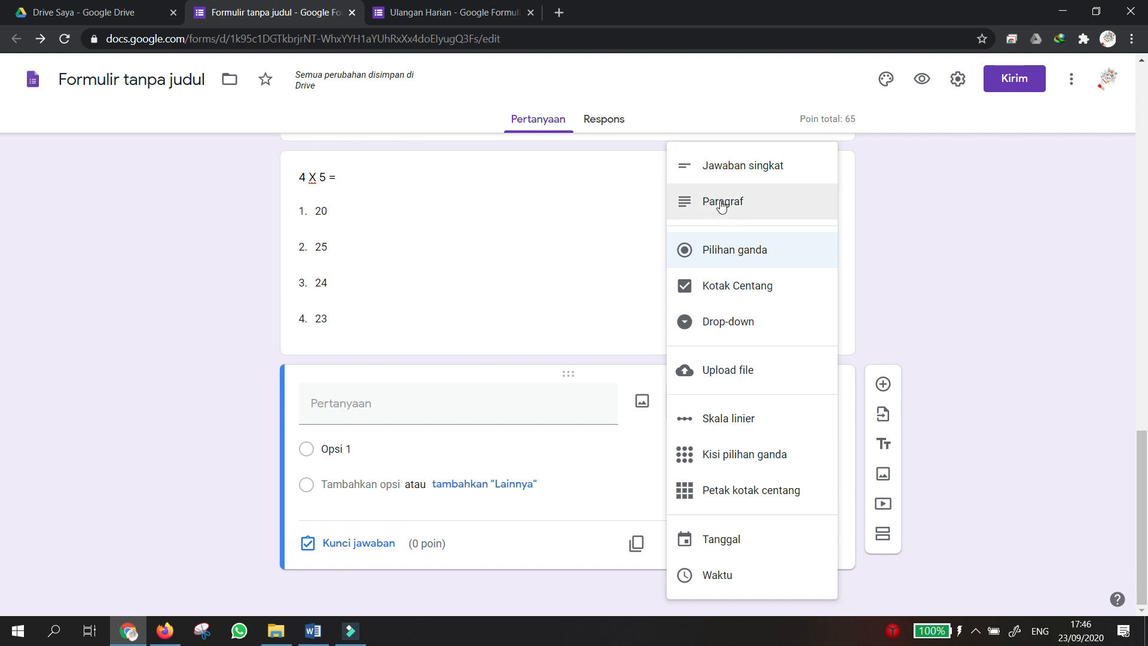
{"action": "left_click", "coordinate": [721, 204]}
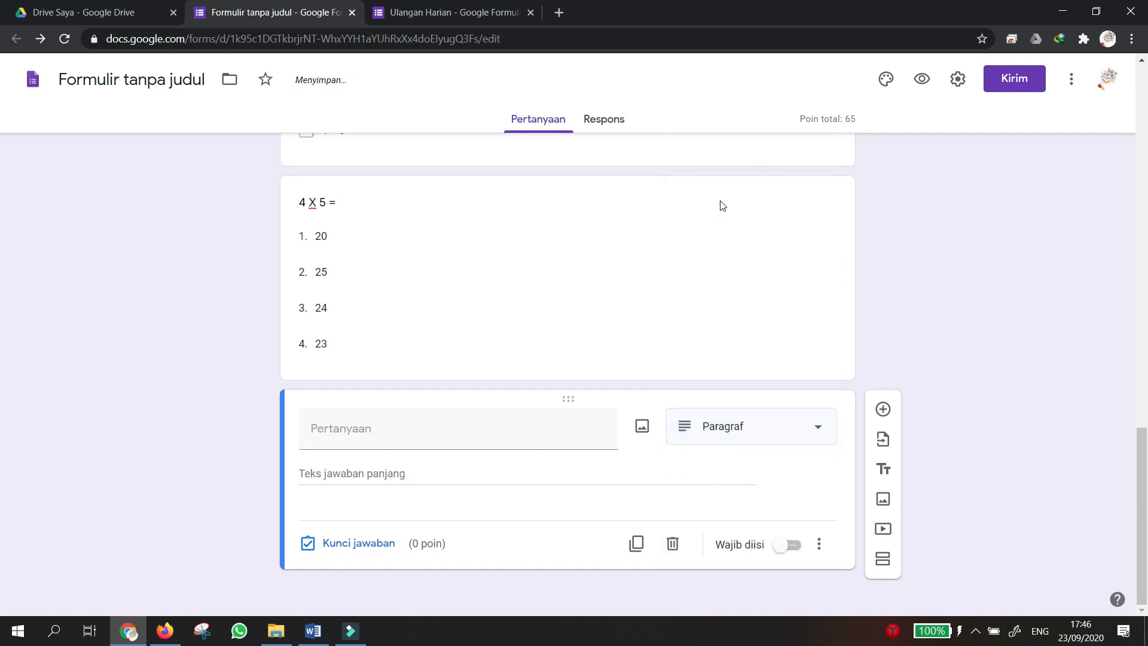
{"action": "left_click", "coordinate": [744, 416]}
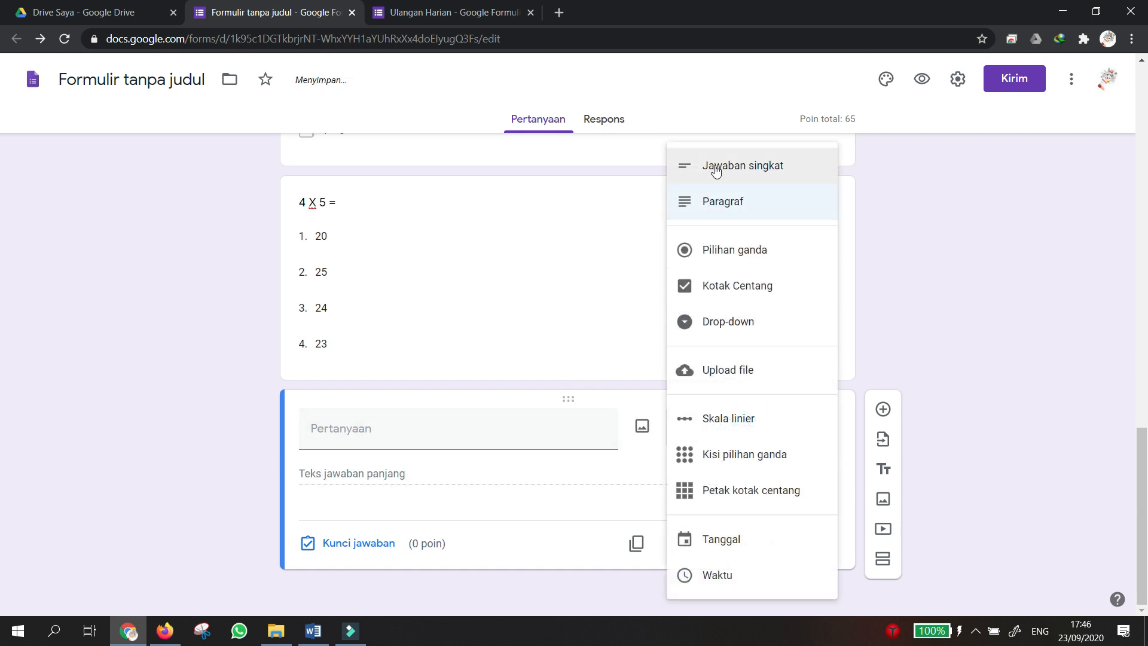
Title the question 'sebutkan 5 sila pancasila!' and bring up its answer key.
{"action": "left_click", "coordinate": [499, 430]}
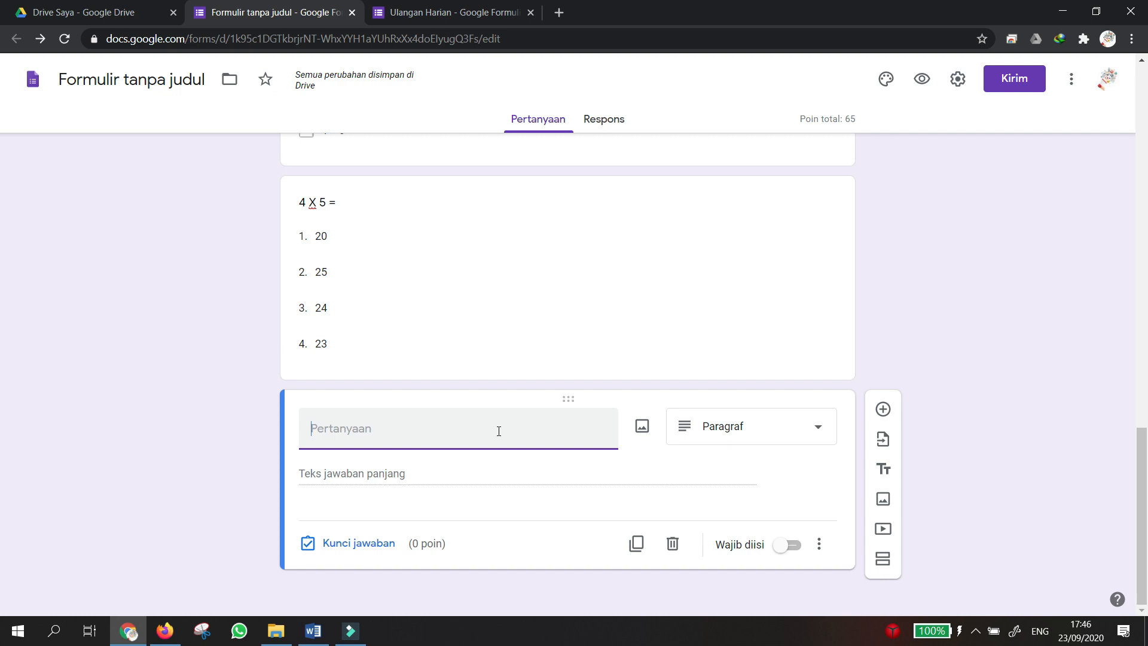
{"action": "type", "text": "sebutkan 5 sila"}
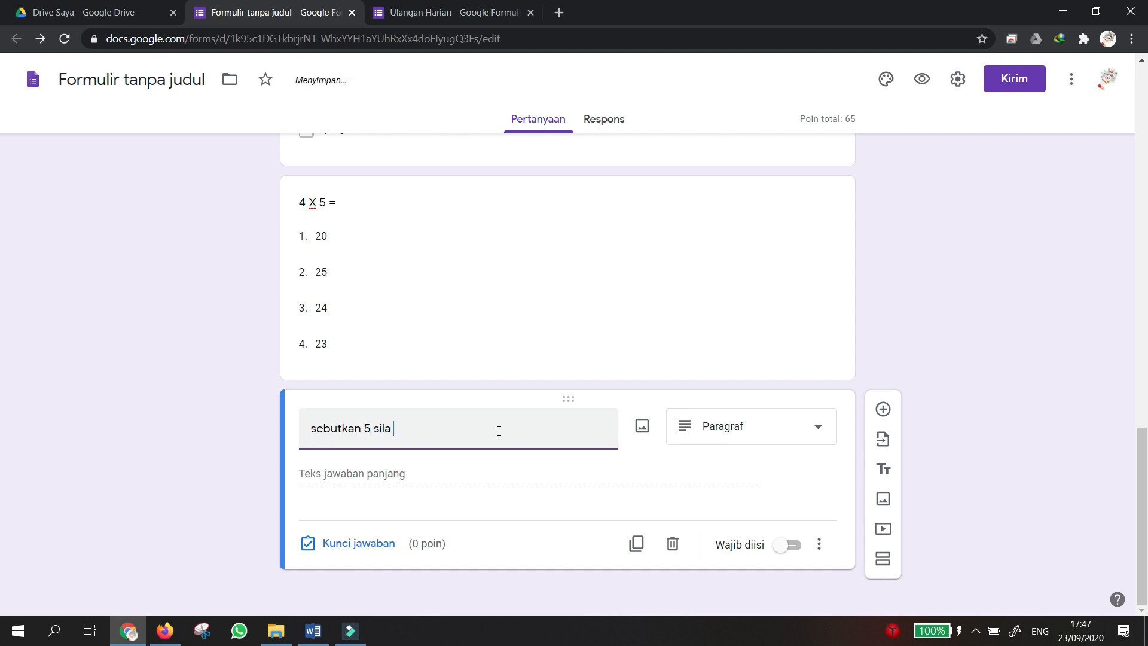
{"action": "type", "text": "pancasila!"}
{"action": "left_click", "coordinate": [368, 547]}
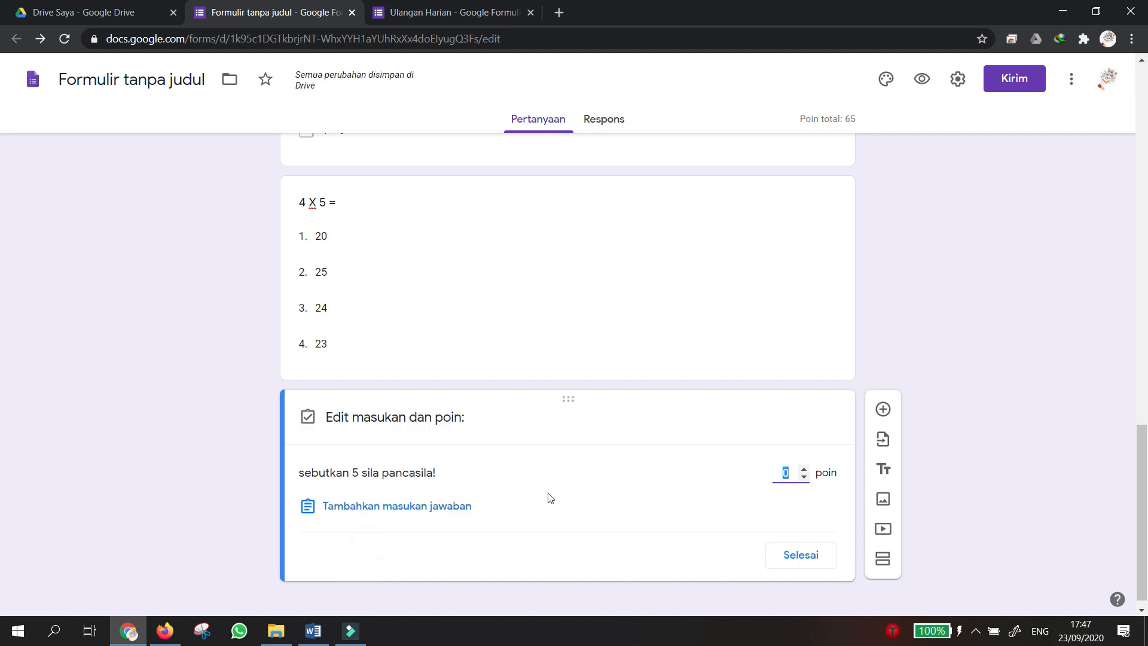
Add answer feedback listing five lines: '1. Sila pertama' through '5. sila kelim'.
{"action": "left_click", "coordinate": [371, 507]}
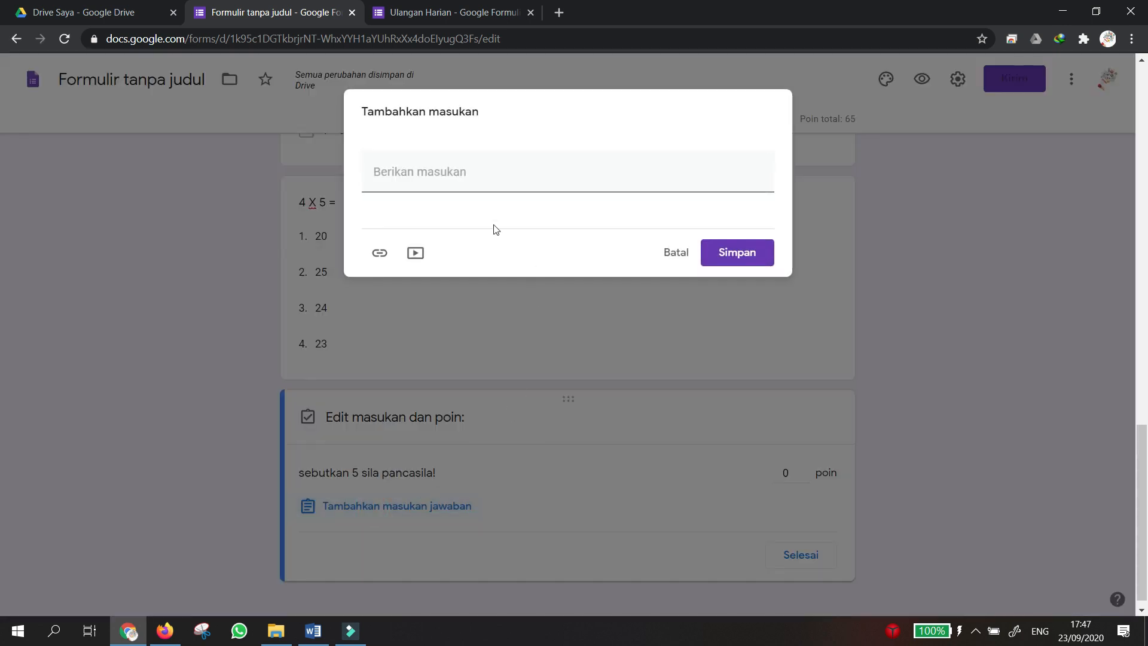
{"action": "left_click", "coordinate": [392, 171]}
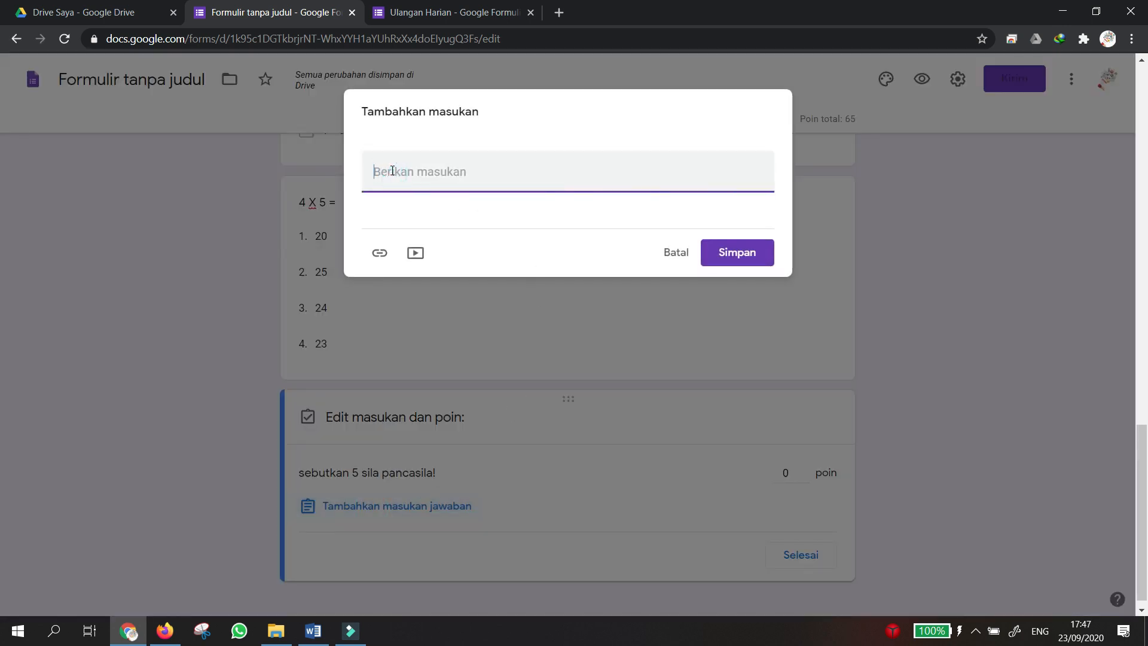
{"action": "type", "text": "1. Sila pertama"}
{"action": "key", "text": "Return"}
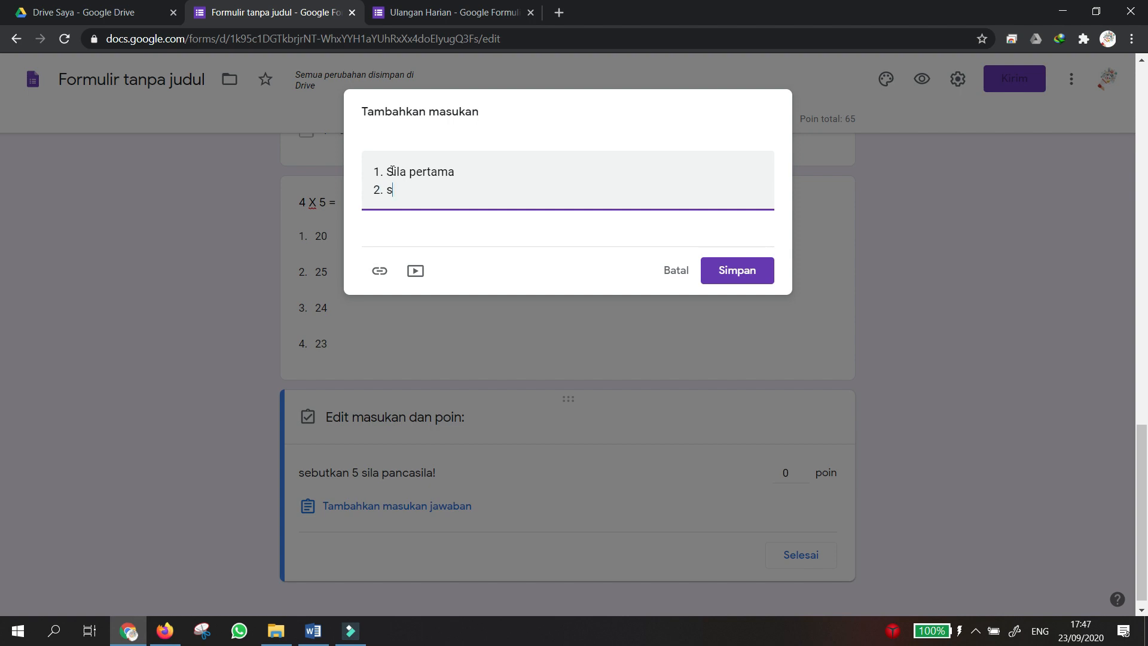
{"action": "type", "text": "2. sila kedua"}
{"action": "key", "text": "Return"}
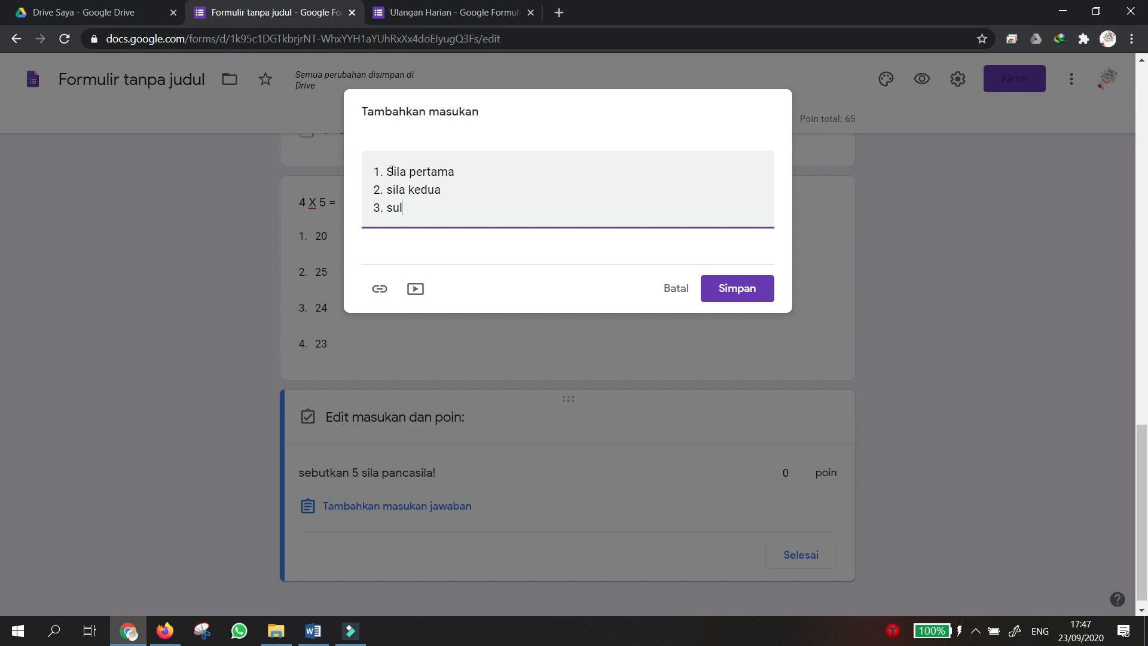
{"action": "type", "text": "3. sila ked"}
{"action": "key", "text": "Return"}
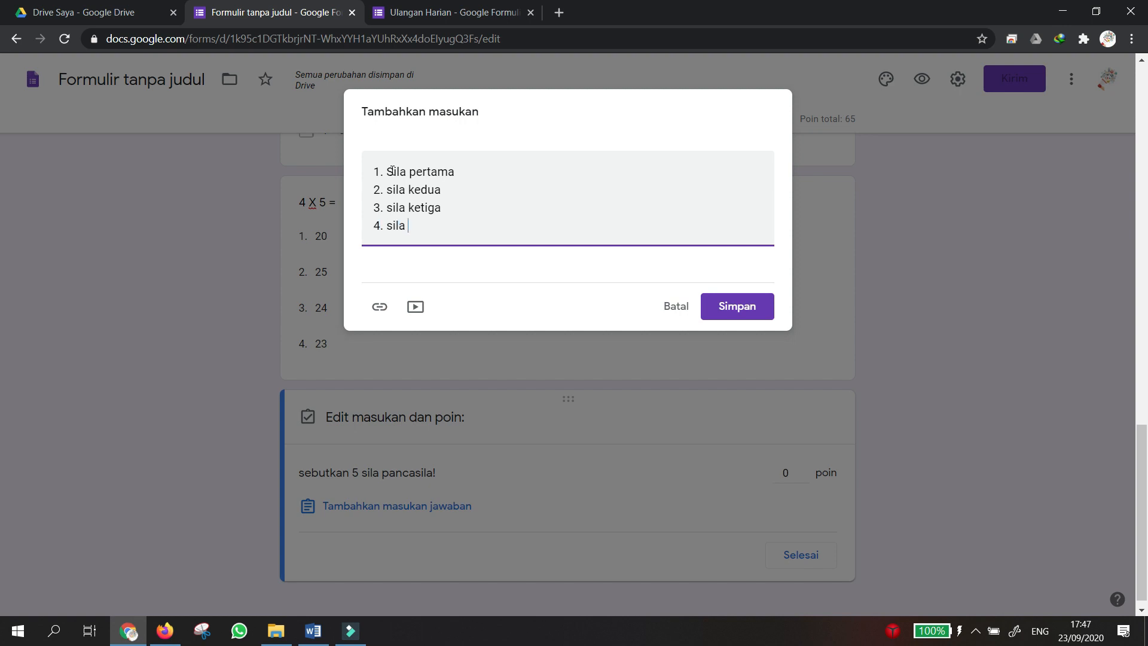
{"action": "type", "text": "4. sila keempat"}
{"action": "key", "text": "Return"}
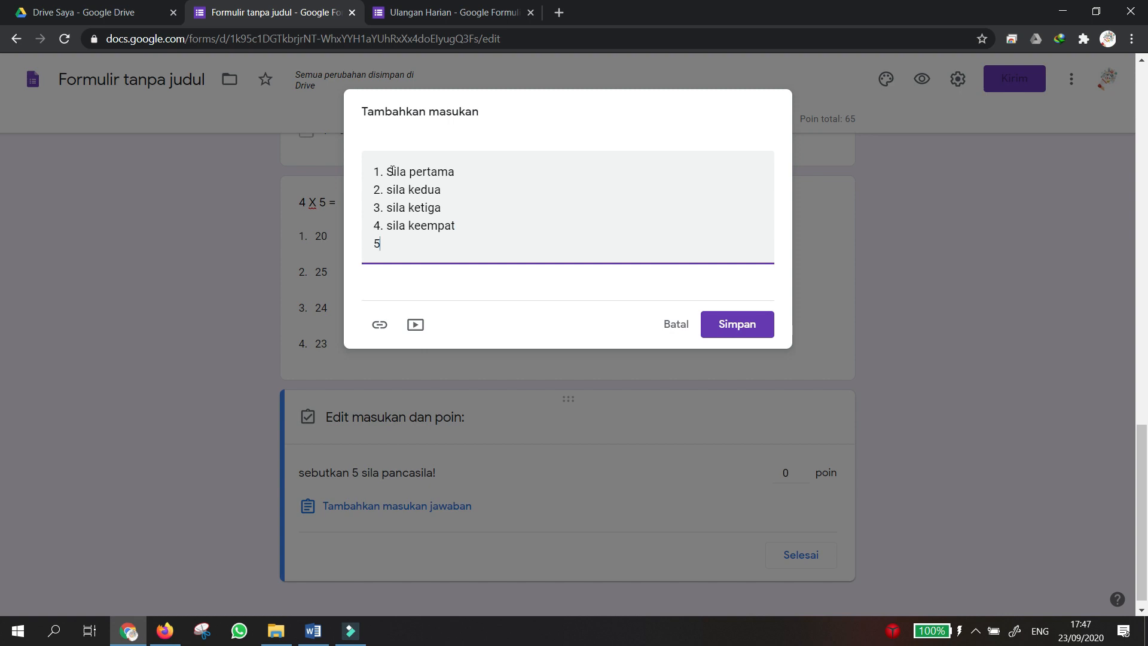
{"action": "type", "text": "5. sila kelima"}
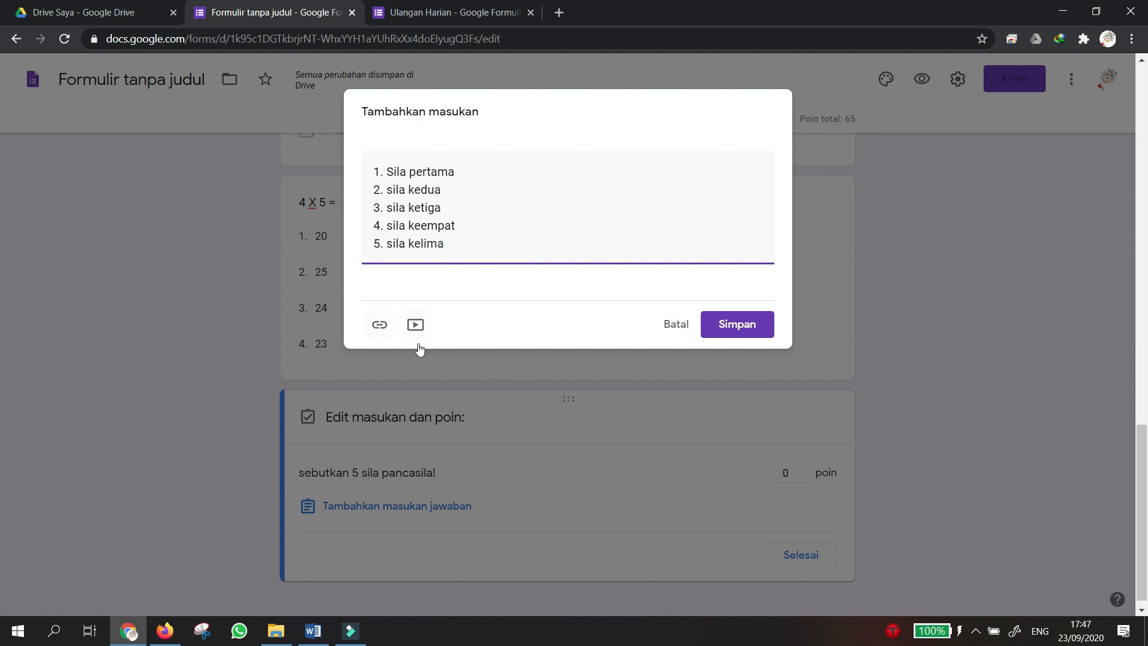
Save the Pancasila feedback and give the question 35 points, bringing the quiz total to 100.
{"action": "left_click", "coordinate": [701, 331]}
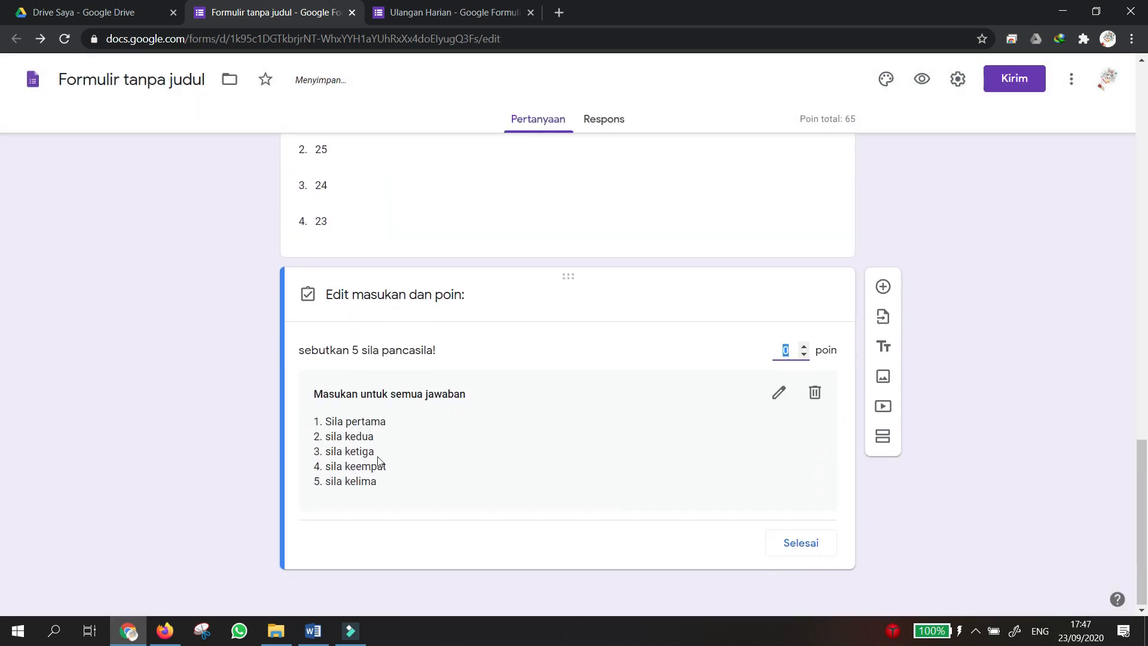
{"action": "type", "text": "1"}
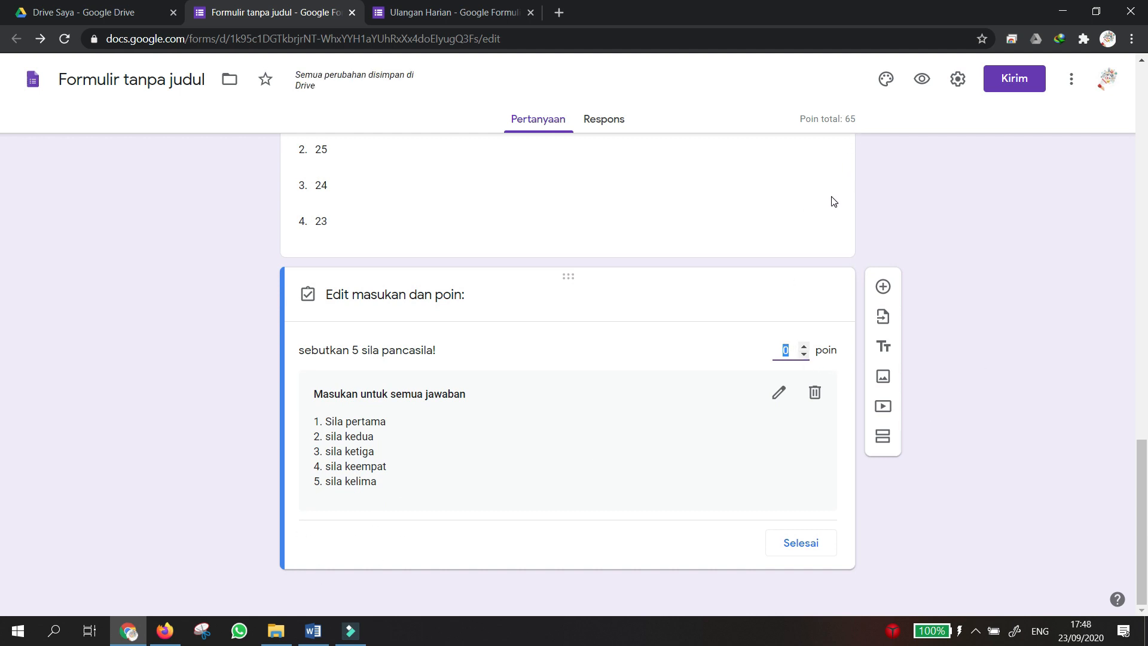
{"action": "type", "text": "35"}
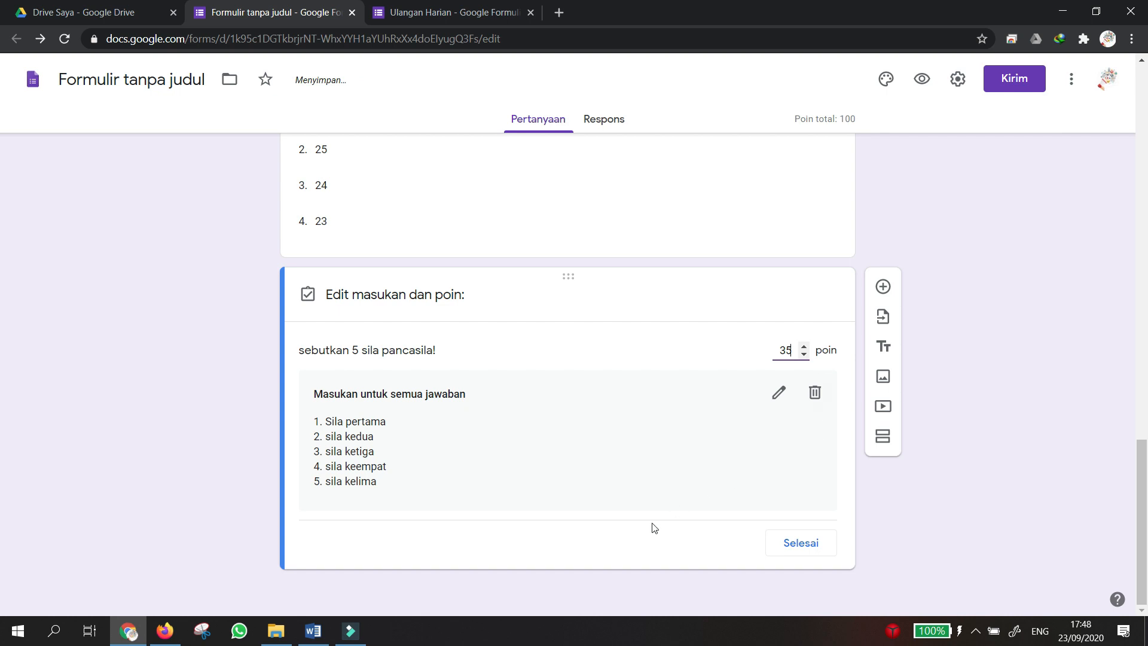
{"action": "left_click", "coordinate": [641, 564]}
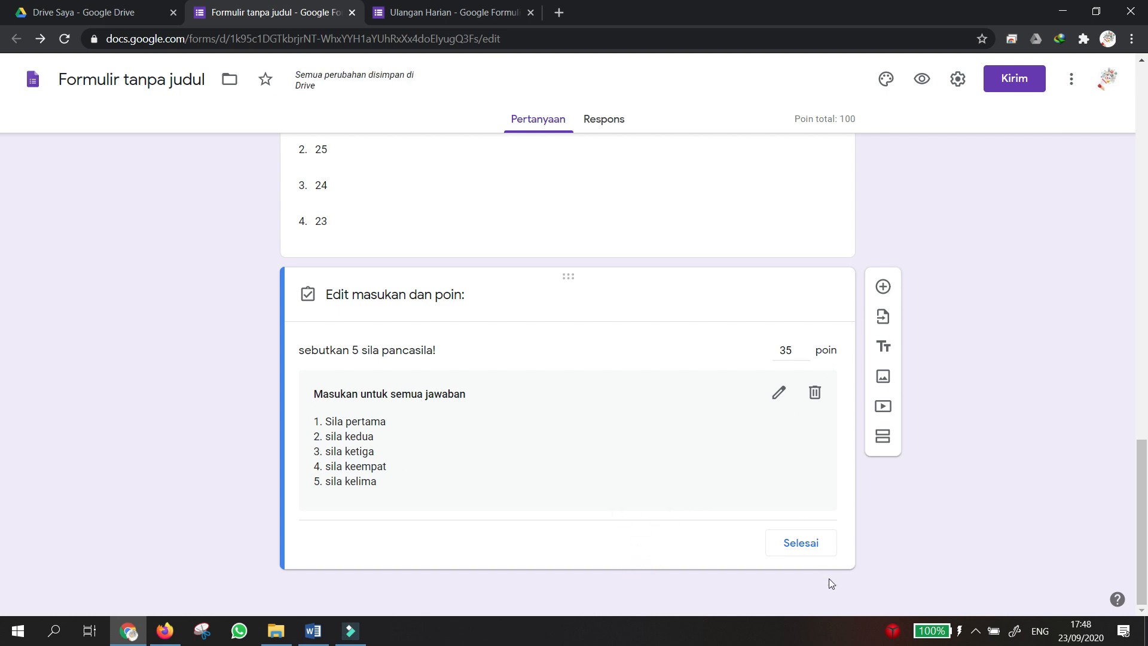
{"action": "left_click", "coordinate": [801, 542]}
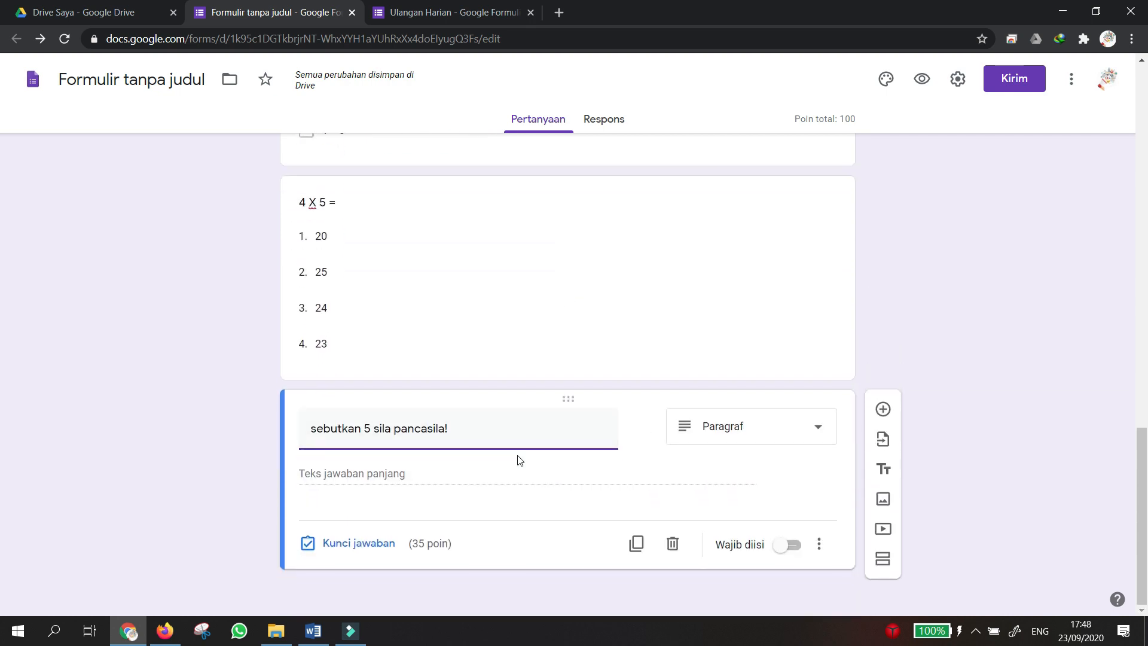
Turn on Wajib diisi for the Pancasila, 4 X 5, sum-of-10 and 1 + 1 questions.
{"action": "left_click", "coordinate": [791, 548]}
{"action": "left_click", "coordinate": [687, 375]}
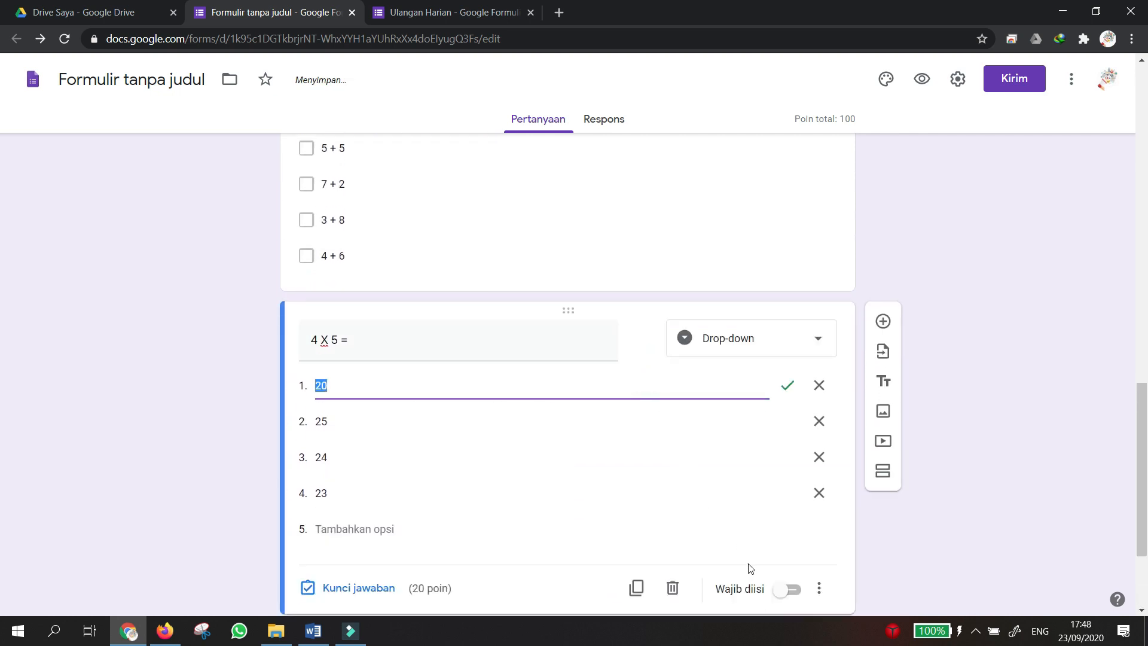
{"action": "left_click", "coordinate": [790, 431]}
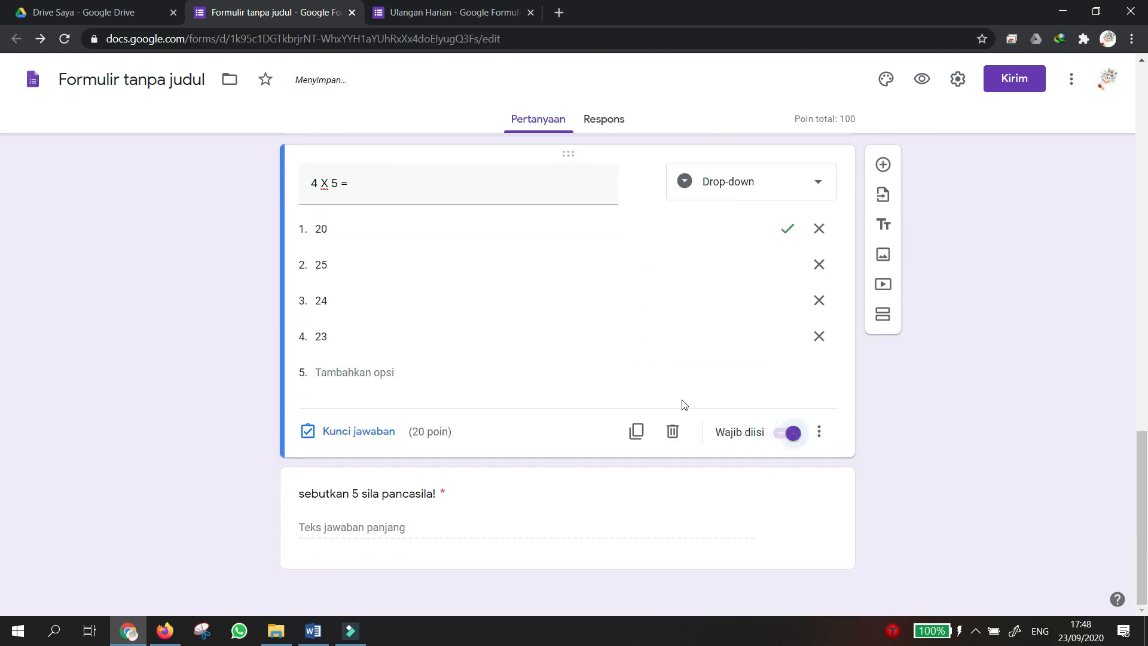
{"action": "scroll", "coordinate": [684, 405], "scroll_direction": "up", "scroll_amount": 4}
{"action": "left_click", "coordinate": [661, 358]}
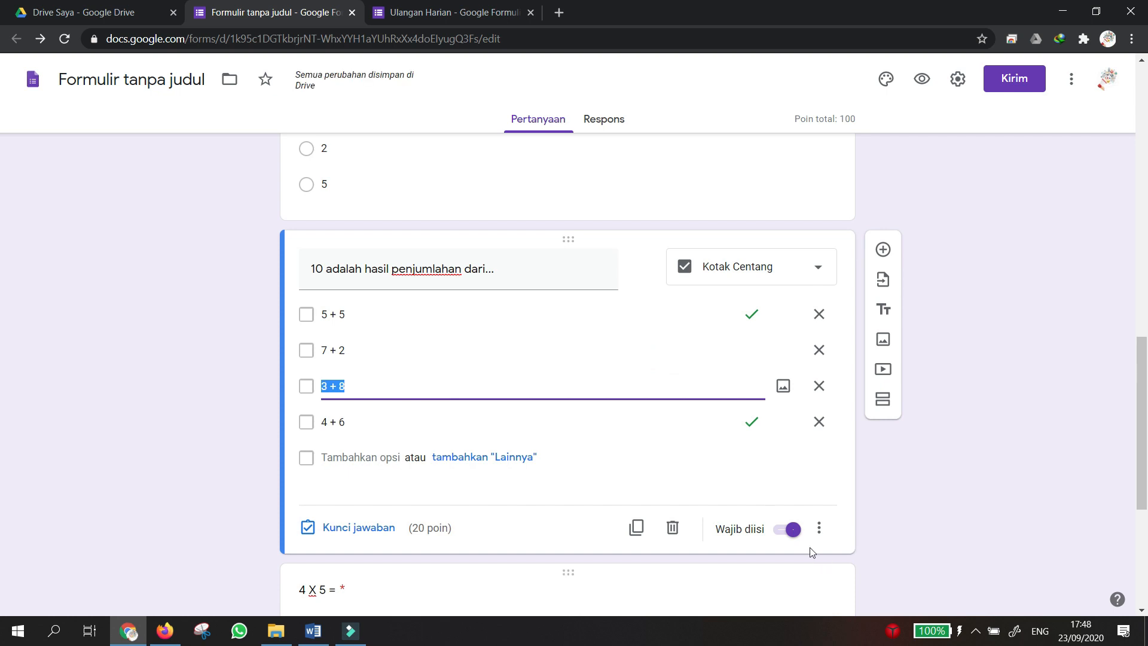
{"action": "scroll", "coordinate": [669, 410], "scroll_direction": "up", "scroll_amount": 5}
{"action": "left_click", "coordinate": [658, 413]}
Scroll through the Soal Ujian section to check the four required questions.
{"action": "scroll", "coordinate": [658, 413], "scroll_direction": "down", "scroll_amount": 5}
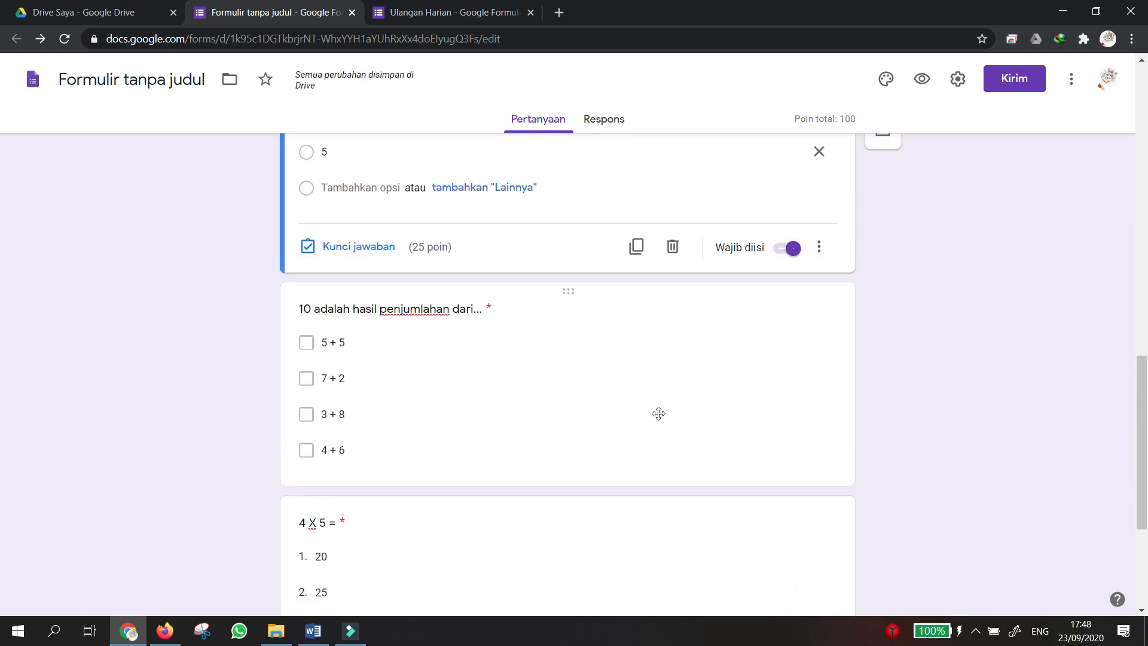
{"action": "scroll", "coordinate": [658, 412], "scroll_direction": "down", "scroll_amount": 4}
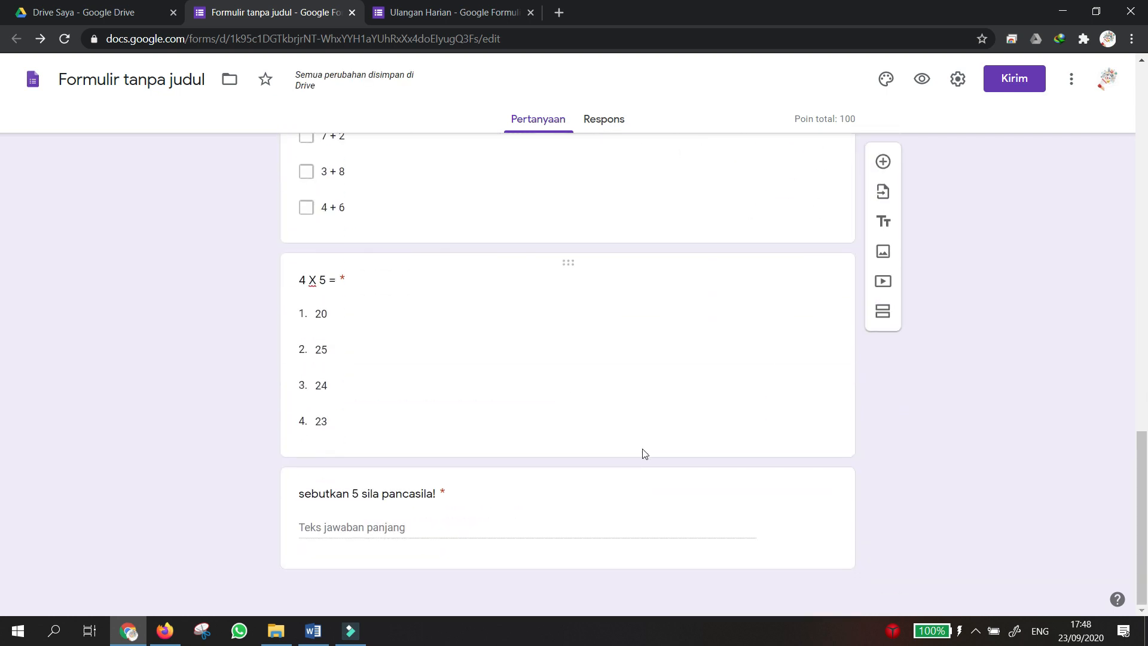
{"action": "scroll", "coordinate": [638, 492], "scroll_direction": "up", "scroll_amount": 9}
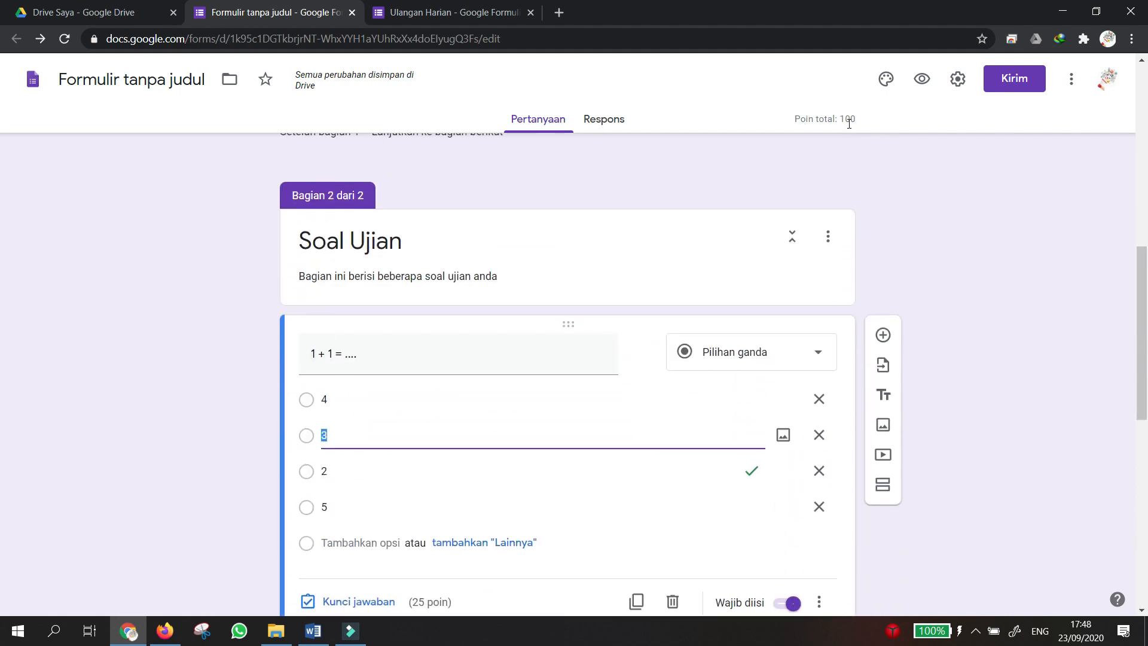
{"action": "scroll", "coordinate": [502, 425], "scroll_direction": "down", "scroll_amount": 2}
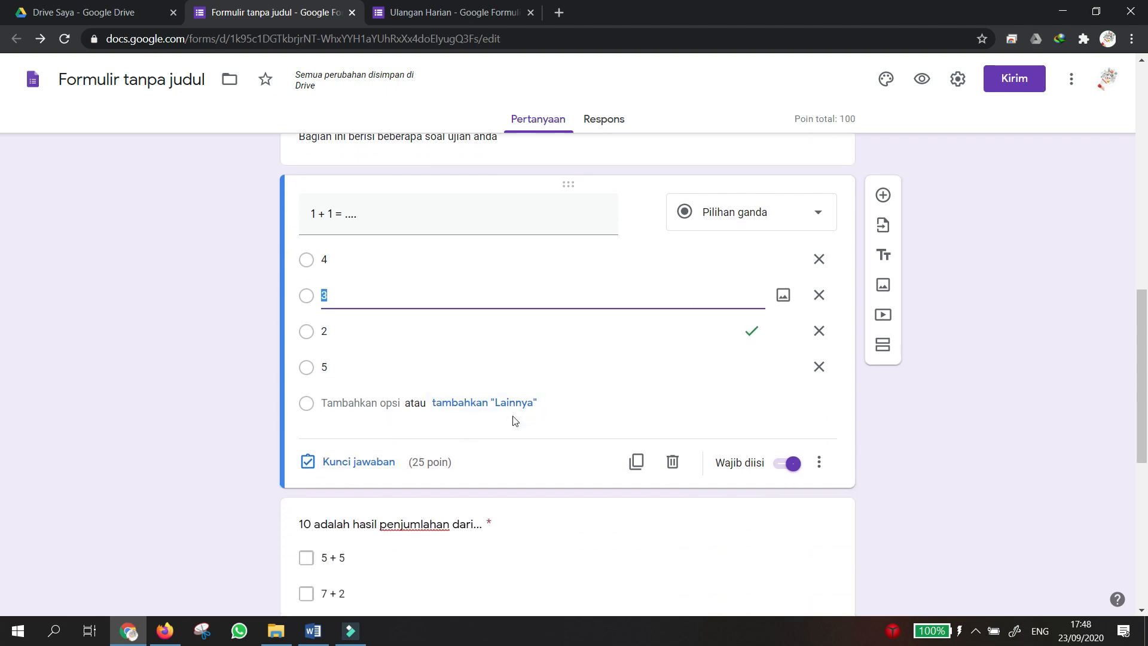
{"action": "scroll", "coordinate": [513, 421], "scroll_direction": "up", "scroll_amount": 3}
{"action": "scroll", "coordinate": [513, 421], "scroll_direction": "down", "scroll_amount": 10}
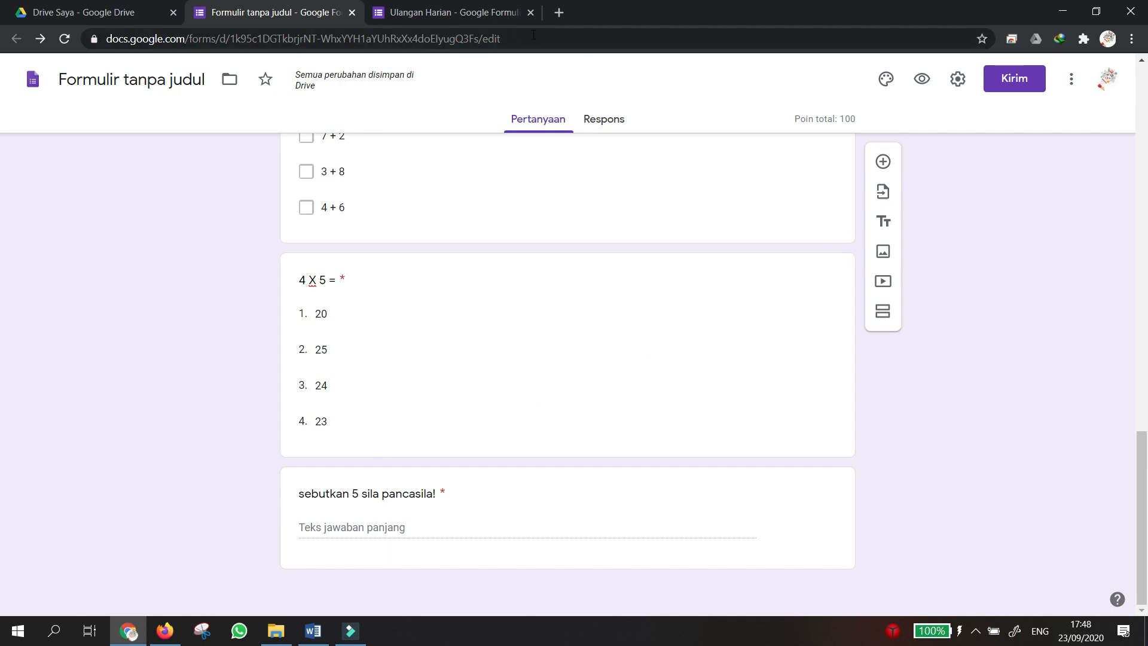
Preview the form and enter the student's full name and NIM / NIS number.
{"action": "left_click", "coordinate": [922, 80]}
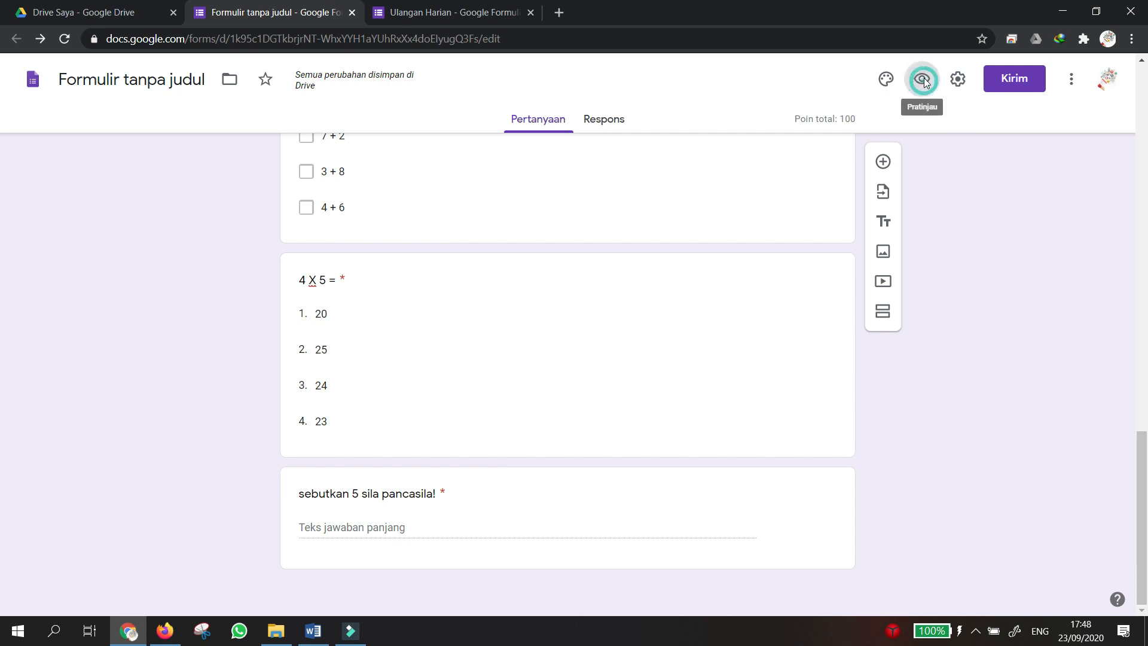
{"action": "scroll", "coordinate": [454, 282], "scroll_direction": "down", "scroll_amount": 2}
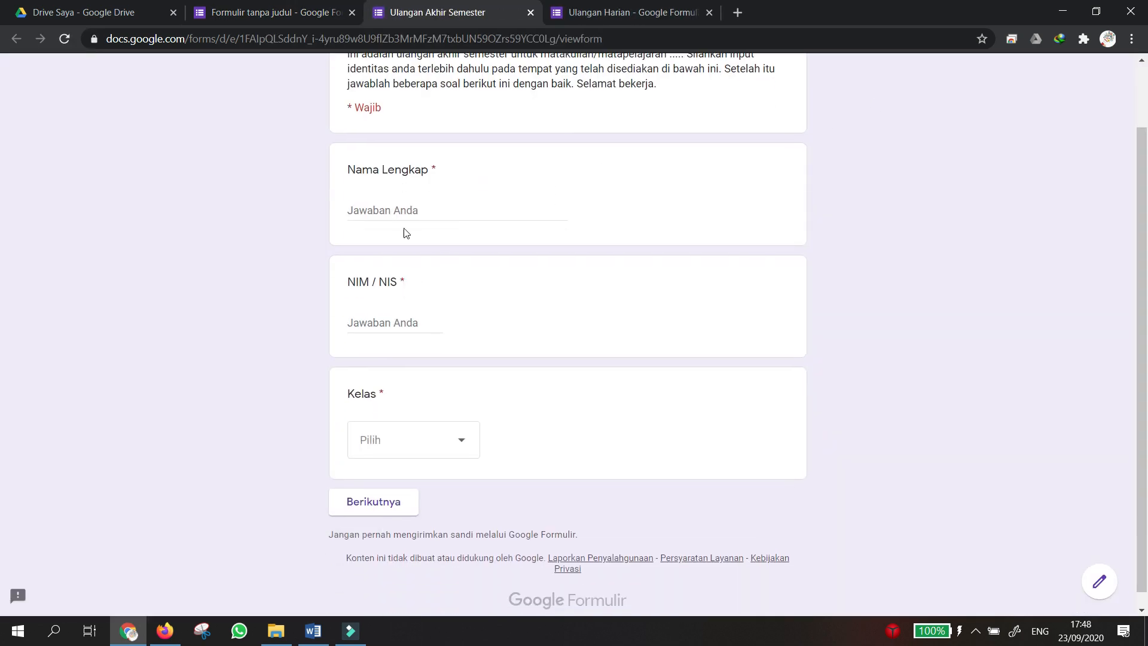
{"action": "left_click", "coordinate": [410, 214]}
{"action": "type", "text": "rizqi"}
{"action": "left_click", "coordinate": [383, 330]}
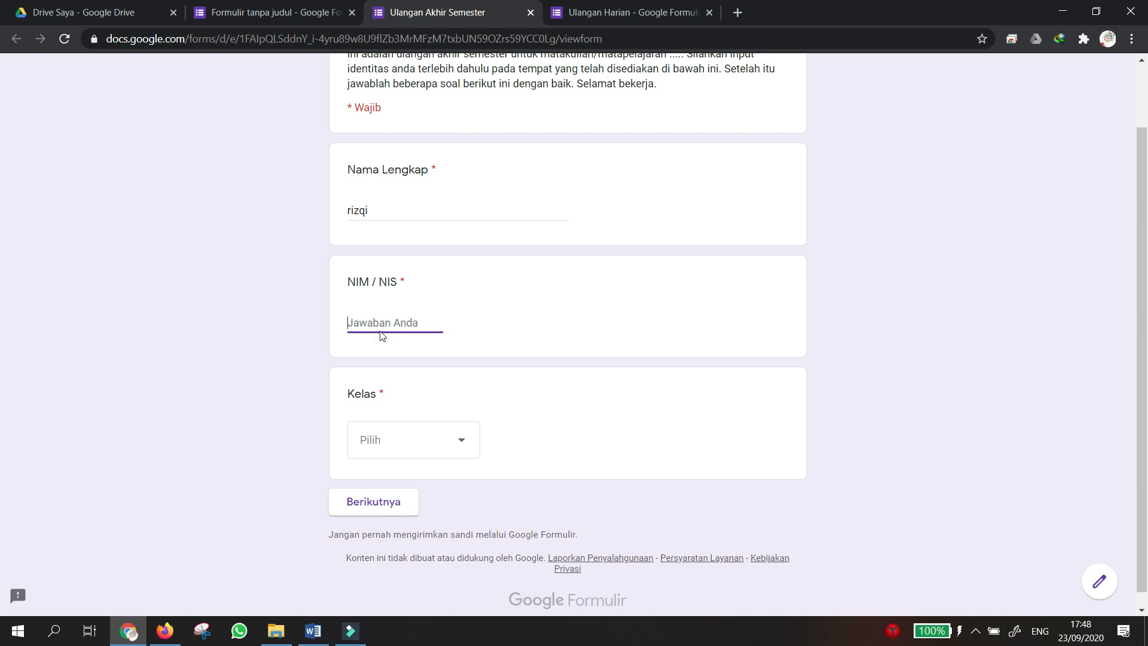
Choose X AK 1 as the class and continue to the Soal Ujian page.
{"action": "left_click", "coordinate": [400, 437]}
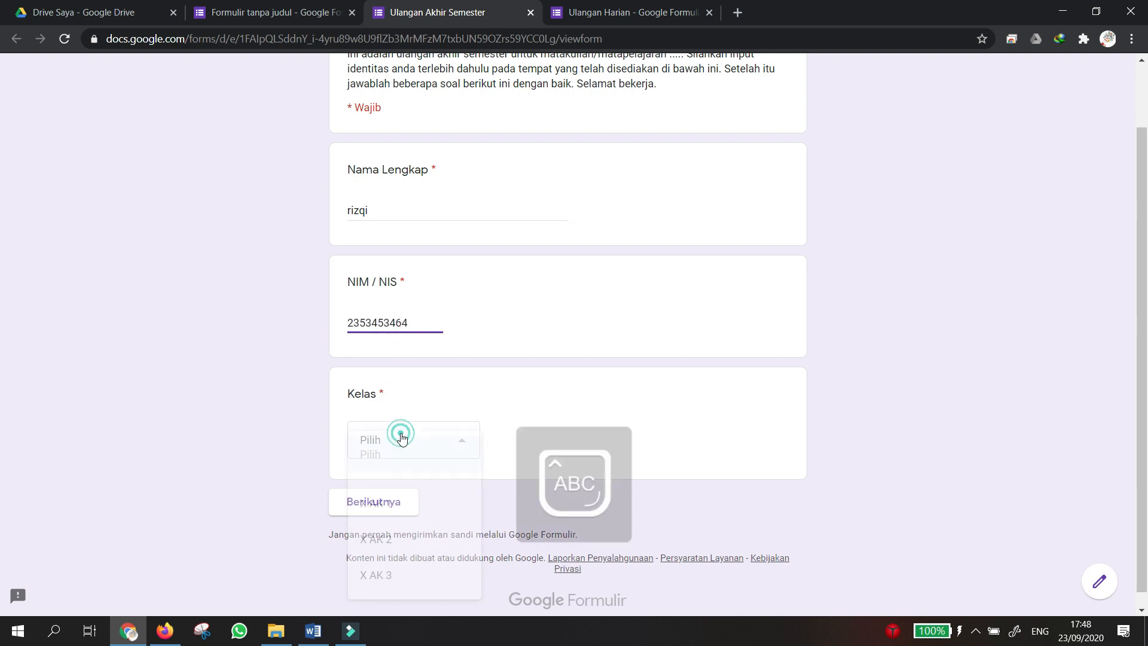
{"action": "left_click", "coordinate": [395, 496]}
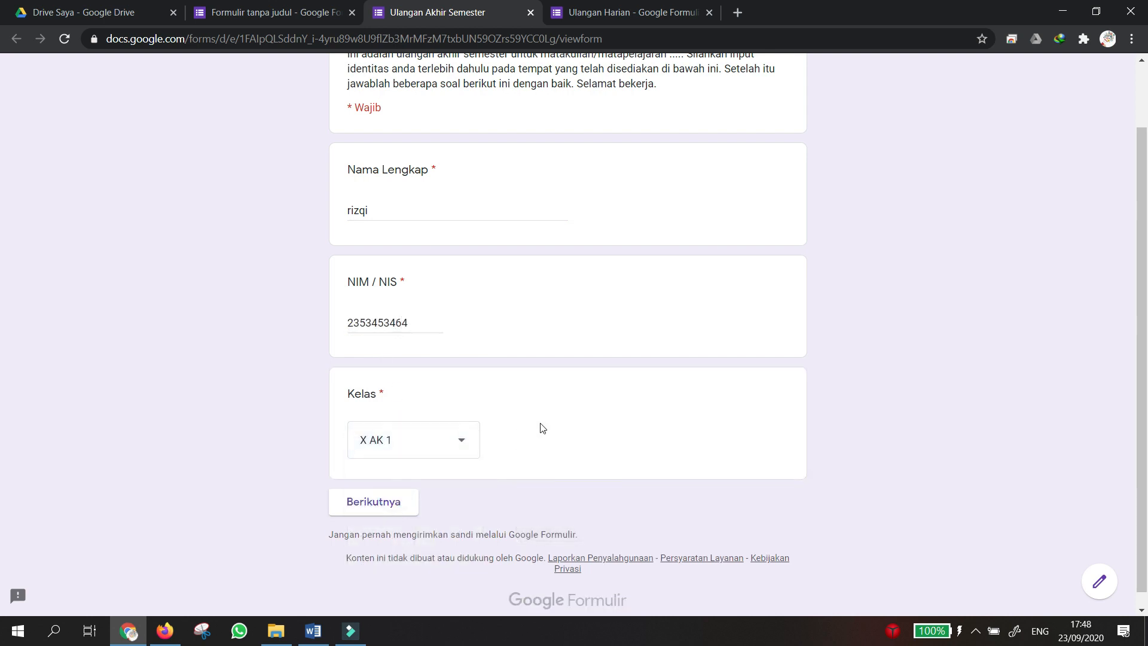
{"action": "scroll", "coordinate": [543, 429], "scroll_direction": "up", "scroll_amount": 1}
{"action": "scroll", "coordinate": [542, 429], "scroll_direction": "down", "scroll_amount": 1}
{"action": "scroll", "coordinate": [543, 429], "scroll_direction": "up", "scroll_amount": 1}
{"action": "scroll", "coordinate": [540, 429], "scroll_direction": "down", "scroll_amount": 1}
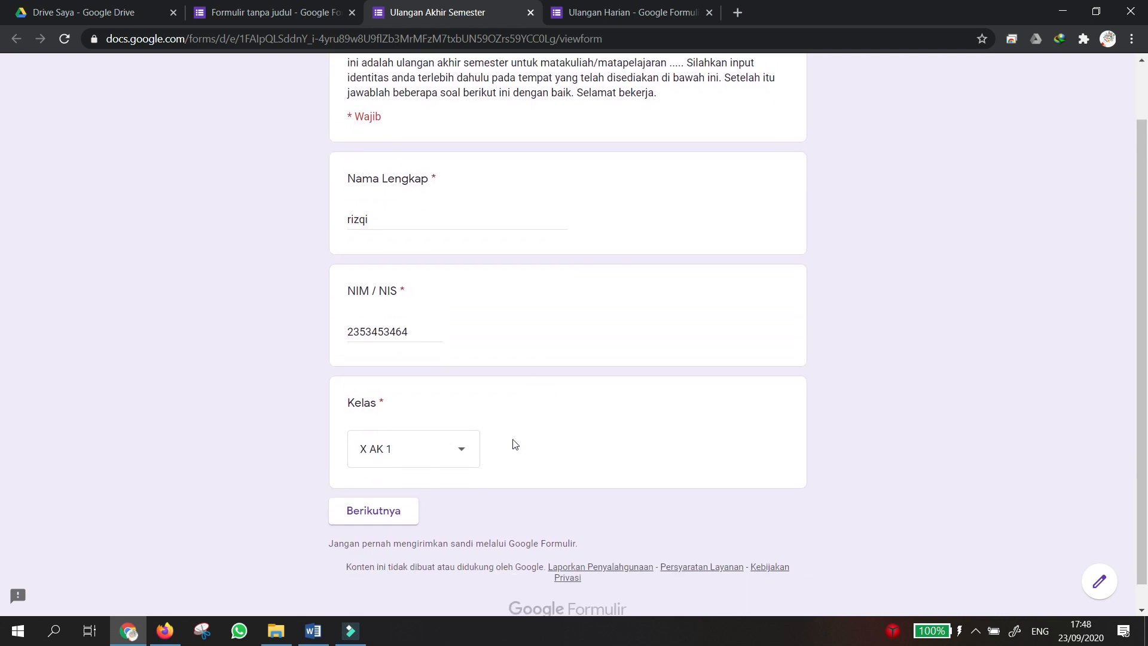
{"action": "left_click", "coordinate": [413, 502]}
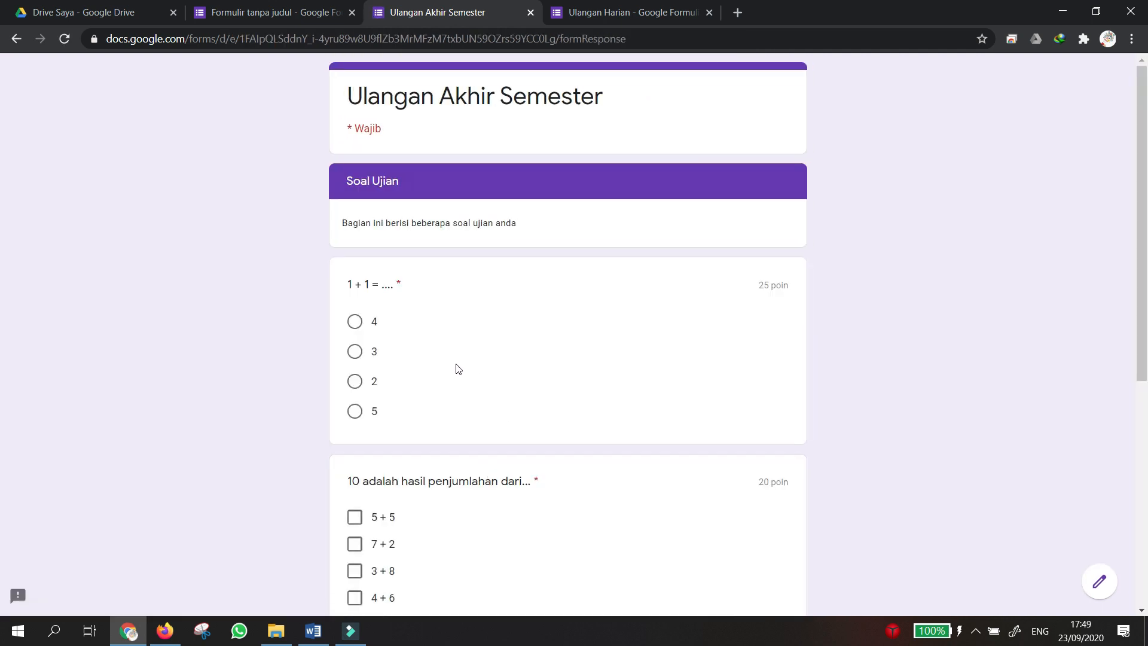
Answer 2 for 1 + 1, tick 5 + 5 and 4 + 6 as sums of 10, and pick 20 for 4 X 5.
{"action": "scroll", "coordinate": [456, 367], "scroll_direction": "down", "scroll_amount": 1}
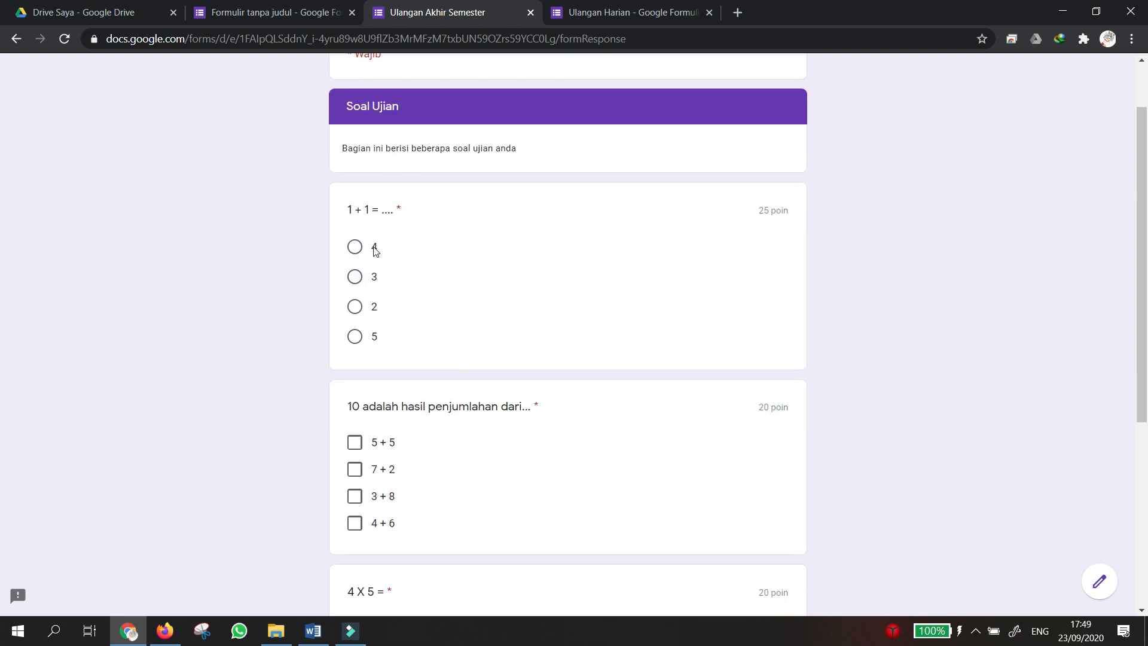
{"action": "left_click", "coordinate": [358, 308]}
{"action": "scroll", "coordinate": [445, 350], "scroll_direction": "down", "scroll_amount": 2}
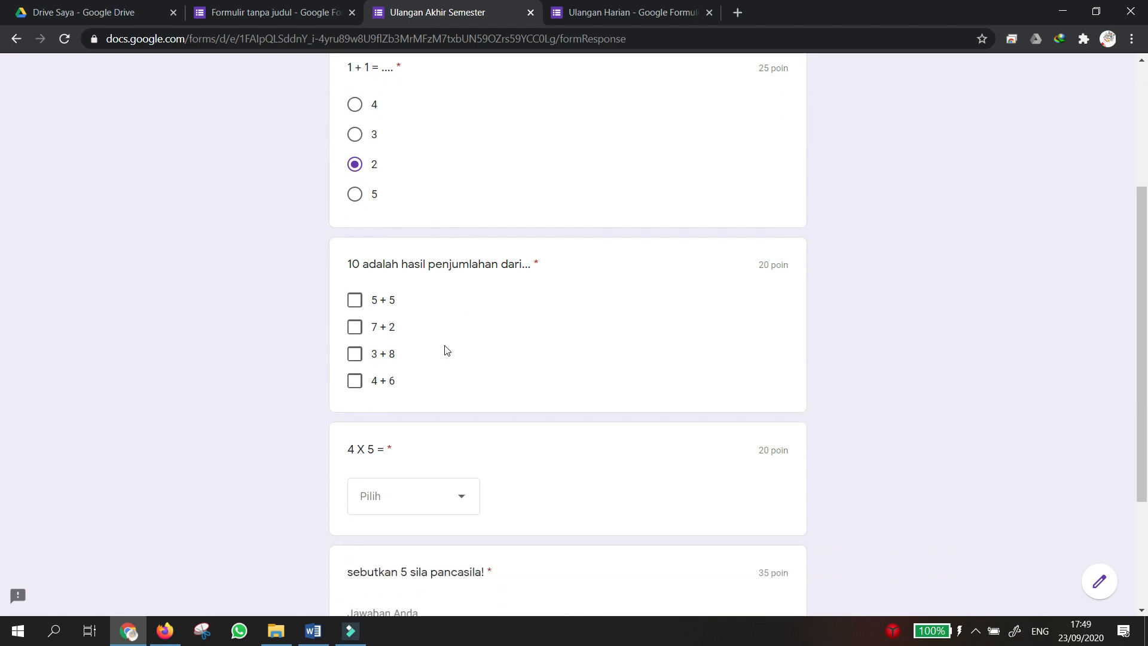
{"action": "left_click", "coordinate": [356, 294]}
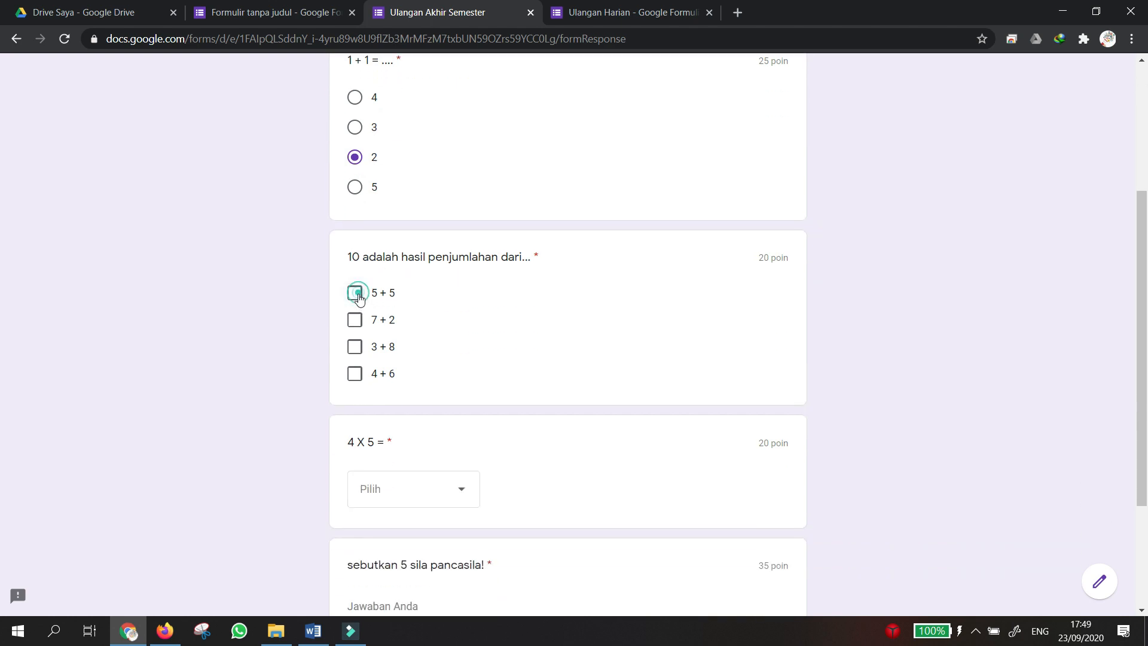
{"action": "left_click", "coordinate": [355, 373]}
{"action": "scroll", "coordinate": [484, 398], "scroll_direction": "down", "scroll_amount": 2}
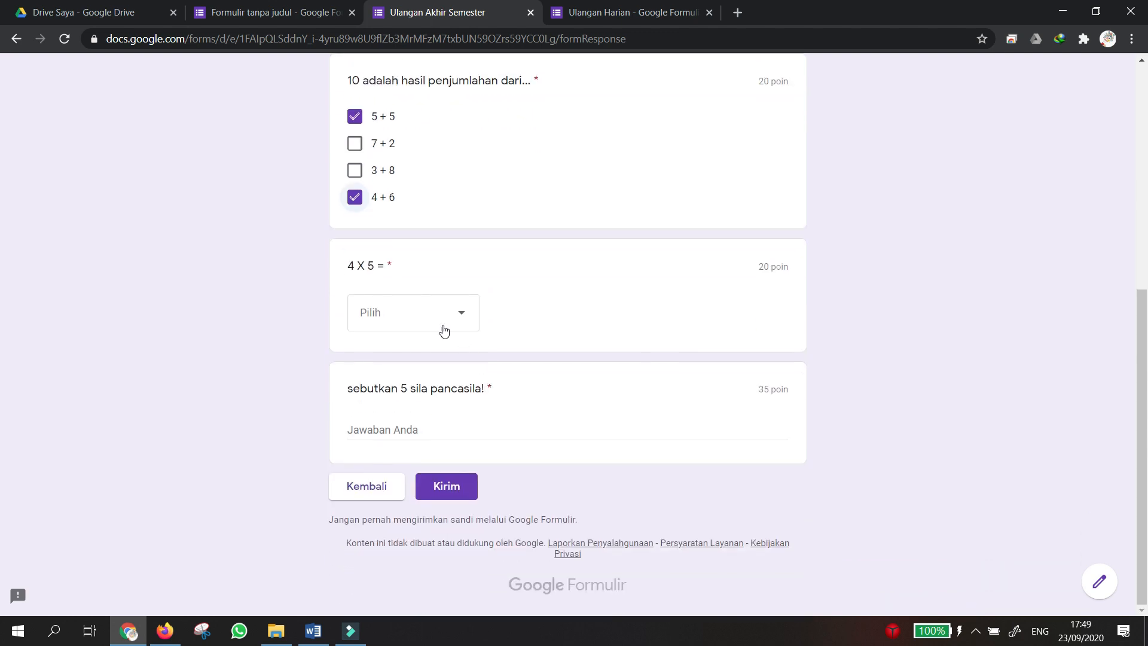
{"action": "left_click", "coordinate": [443, 319]}
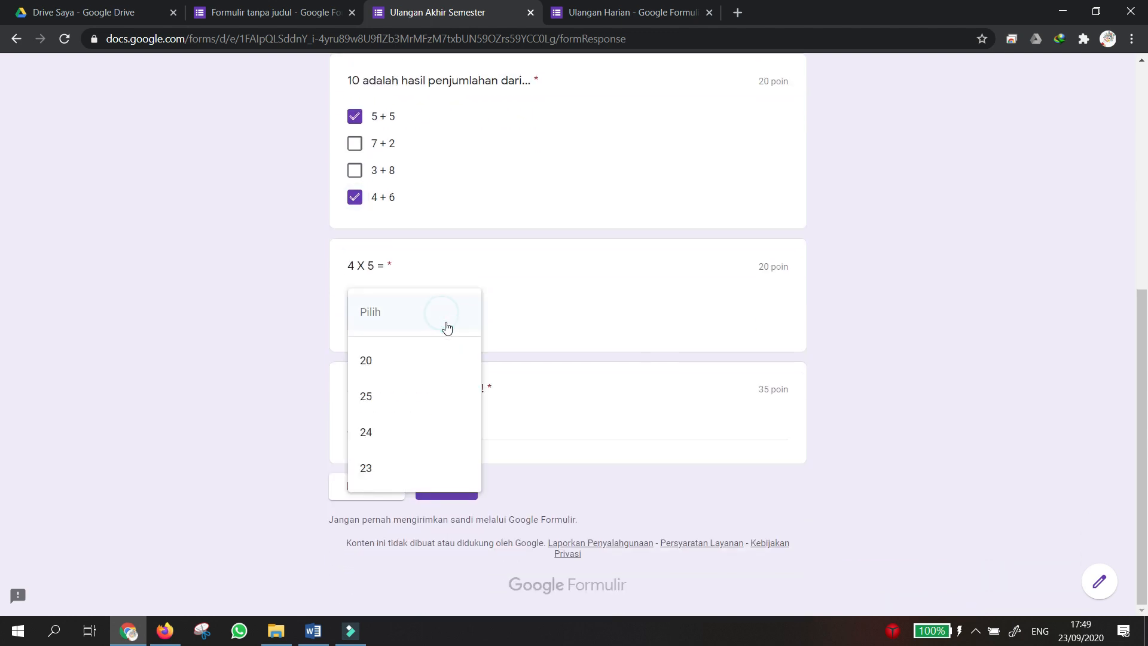
{"action": "left_click", "coordinate": [411, 371]}
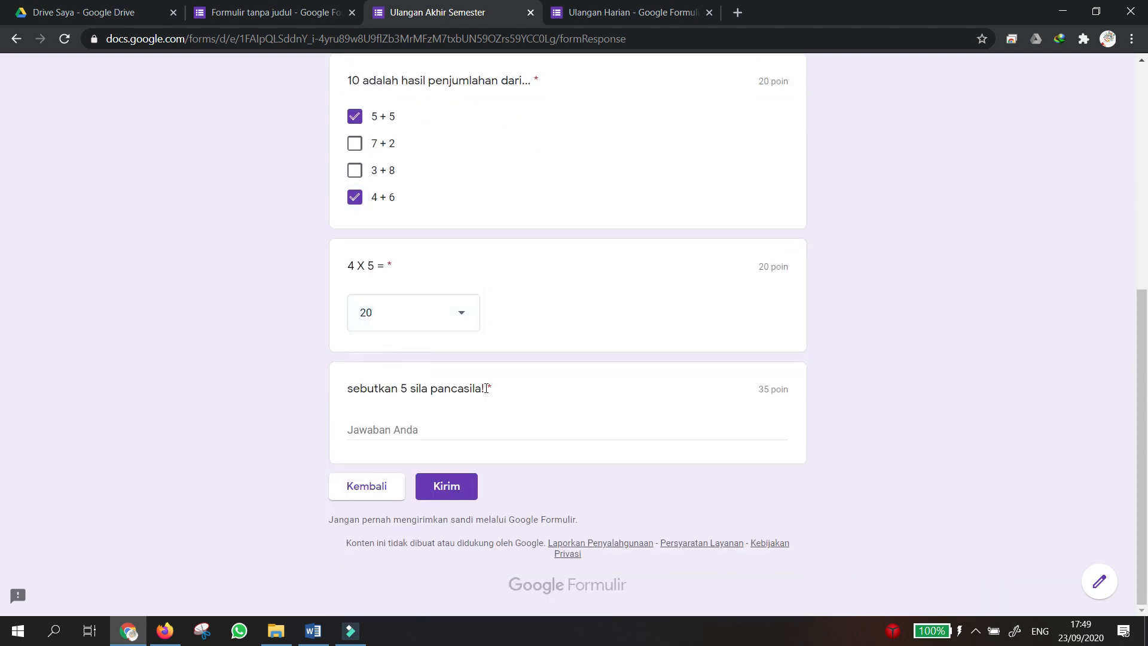
Type a four-line answer to the pancasila question and submit the quiz.
{"action": "left_click", "coordinate": [367, 429]}
{"action": "type", "text": "DFJGHJGHJ"}
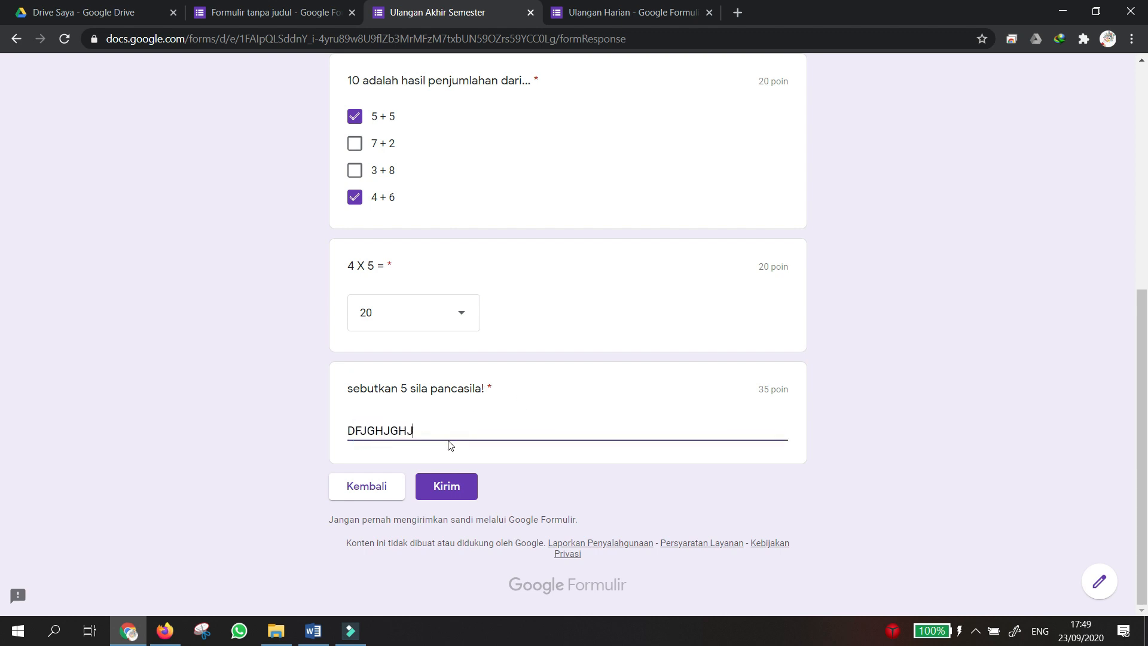
{"action": "type", "text": "KJHJKHJLHJLJKL;KL;KL;LK'LK"}
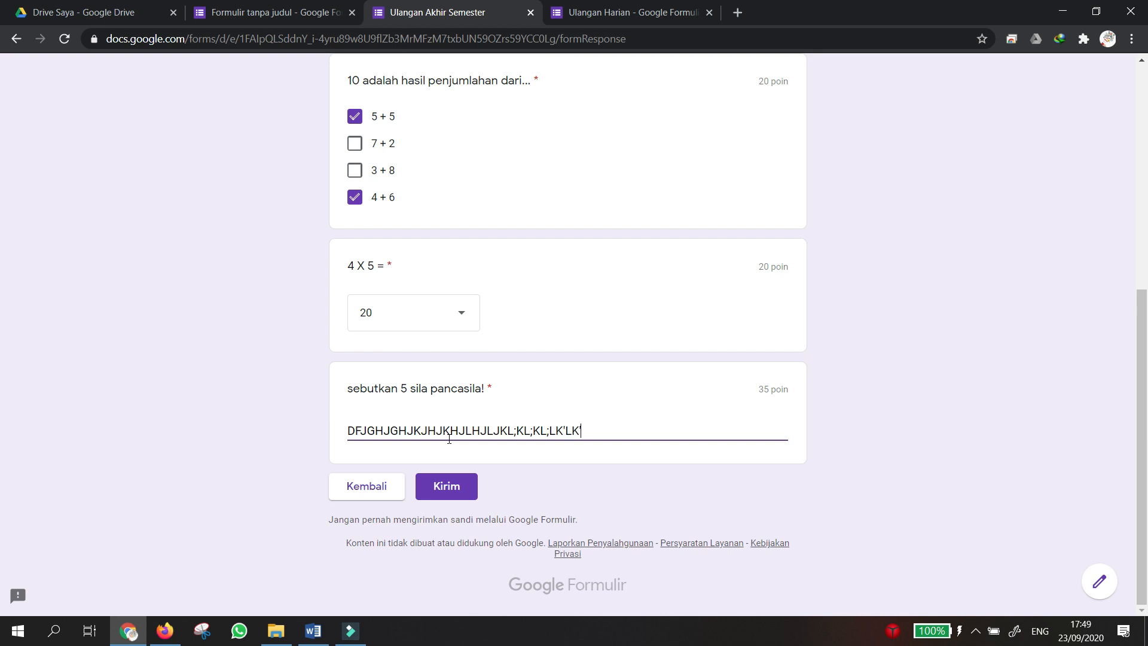
{"action": "type", "text": "'"}
{"action": "key", "text": "Return"}
{"action": "type", "text": "FGJKHJKHJKHJL"}
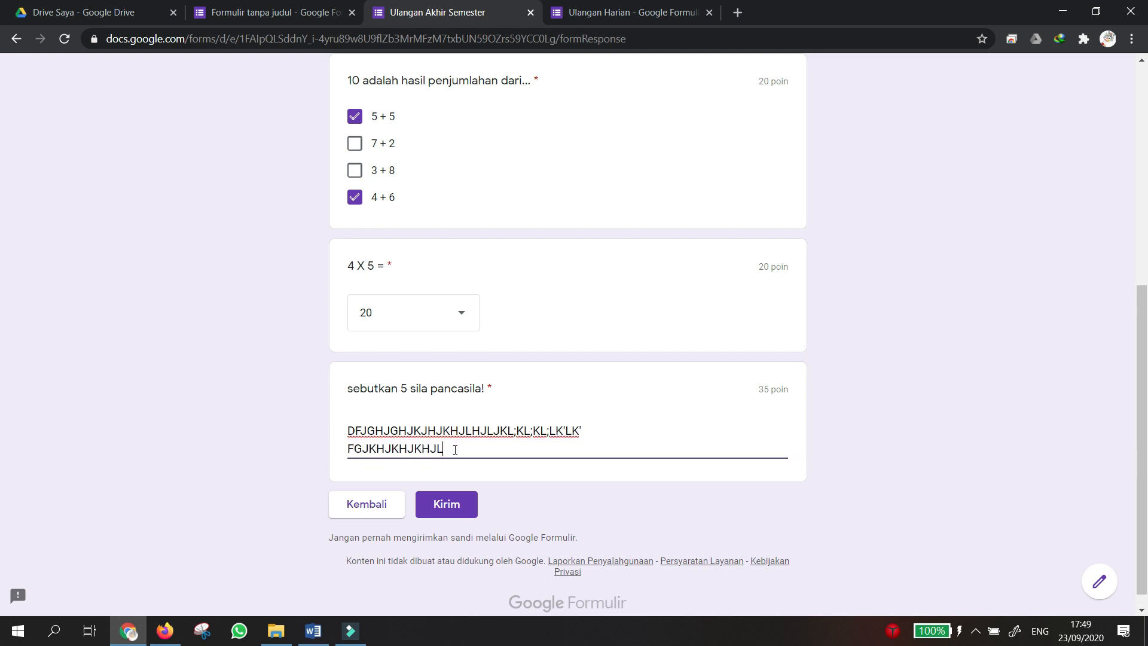
{"action": "key", "text": "Return"}
{"action": "type", "text": "GFHJGHKHJKLJHLJ"}
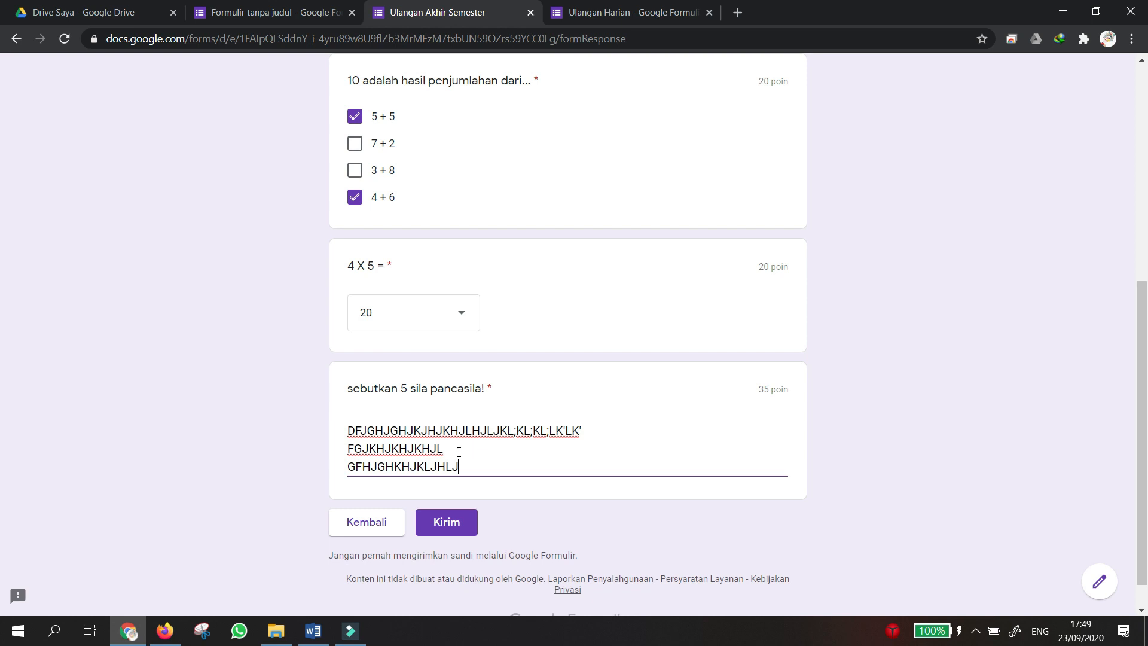
{"action": "key", "text": "Return"}
{"action": "type", "text": "GFHKHKLJKLKJ;KL"}
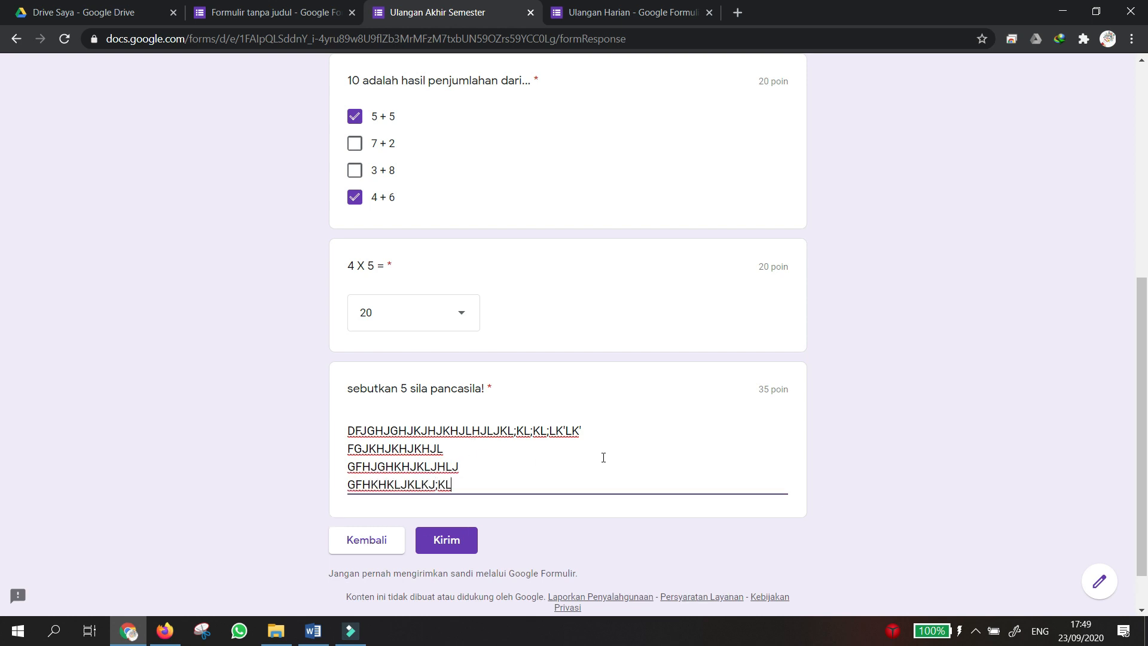
{"action": "scroll", "coordinate": [602, 466], "scroll_direction": "up", "scroll_amount": 2}
{"action": "scroll", "coordinate": [602, 466], "scroll_direction": "down", "scroll_amount": 4}
{"action": "scroll", "coordinate": [602, 467], "scroll_direction": "up", "scroll_amount": 3}
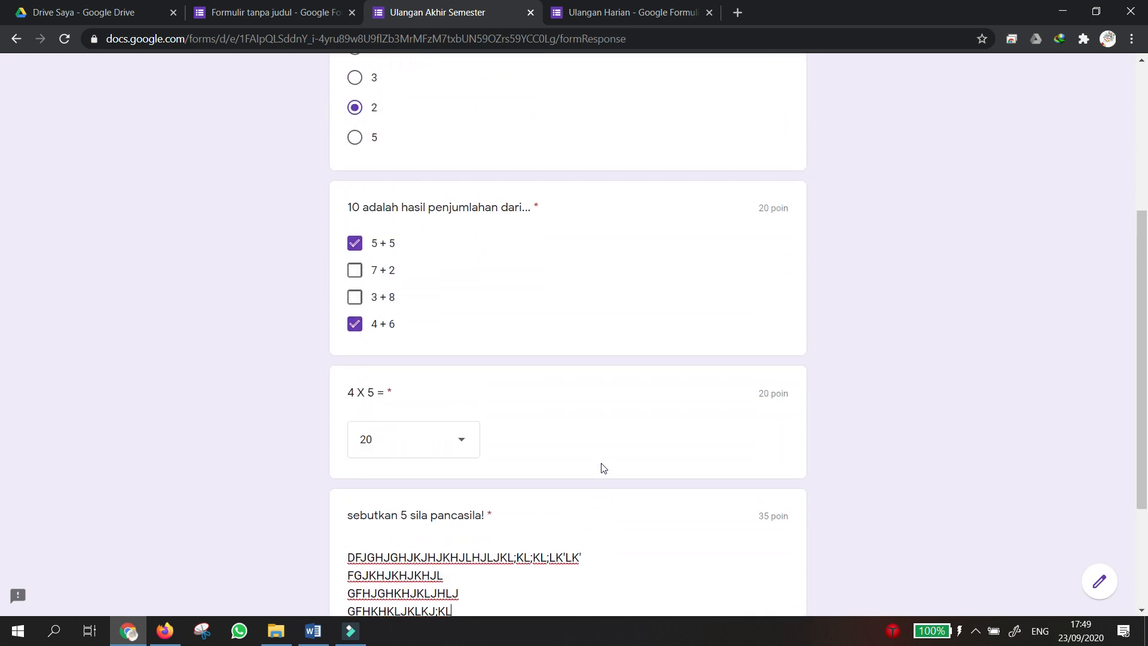
{"action": "scroll", "coordinate": [602, 466], "scroll_direction": "down", "scroll_amount": 2}
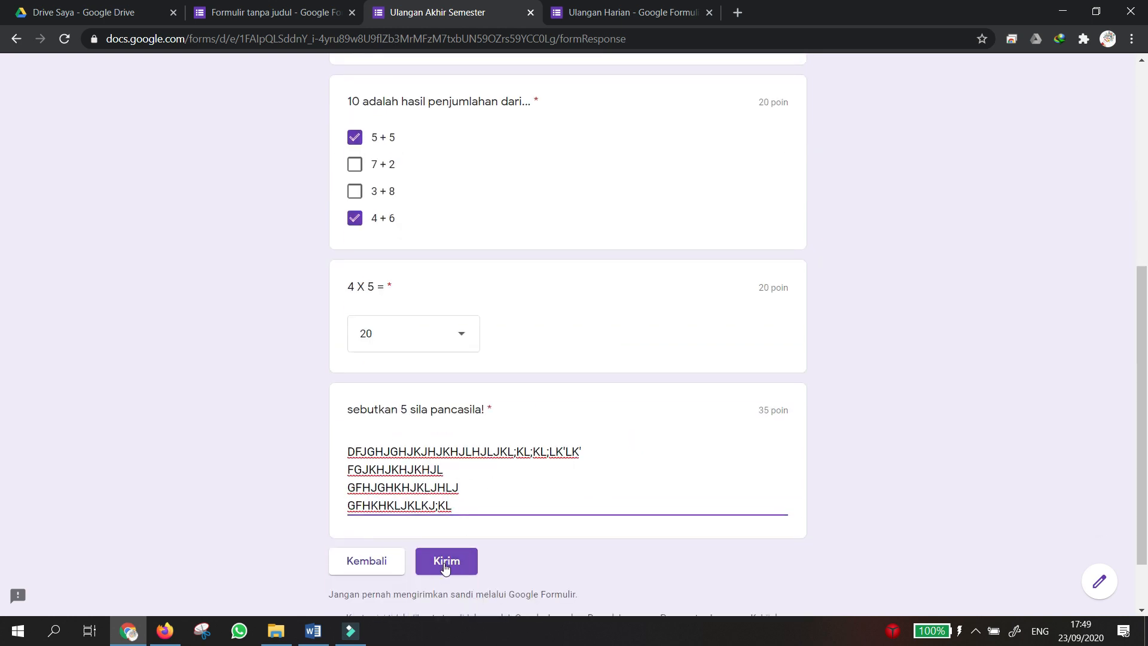
{"action": "left_click", "coordinate": [445, 566]}
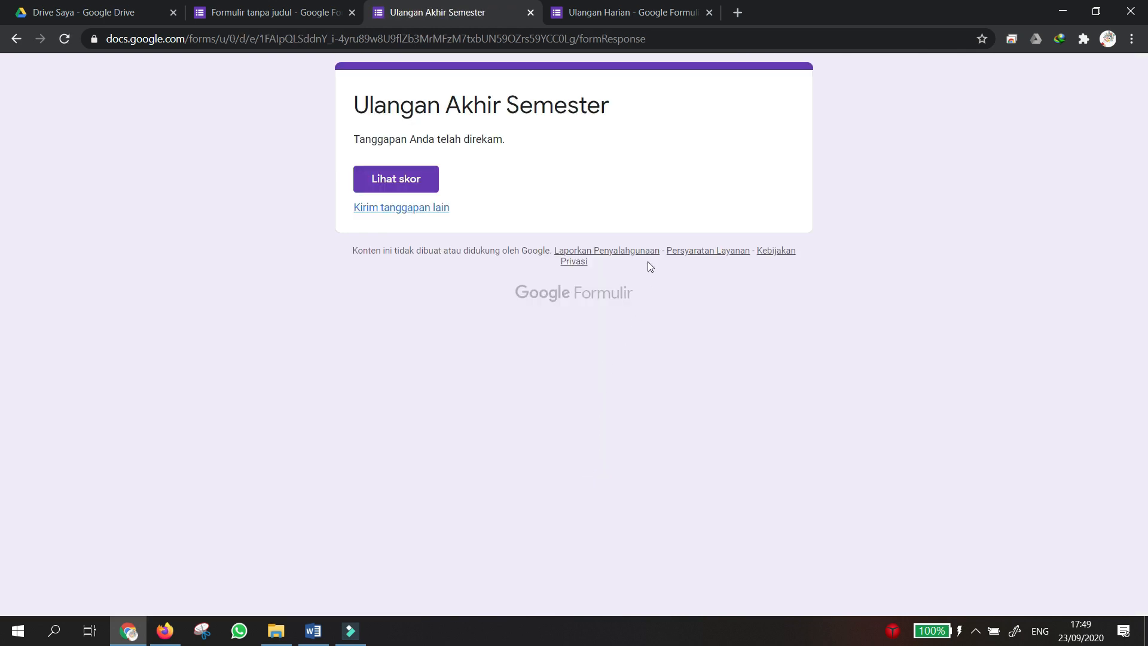
Open the score page and review the graded answers totalling 65 of 100.
{"action": "left_click", "coordinate": [403, 187]}
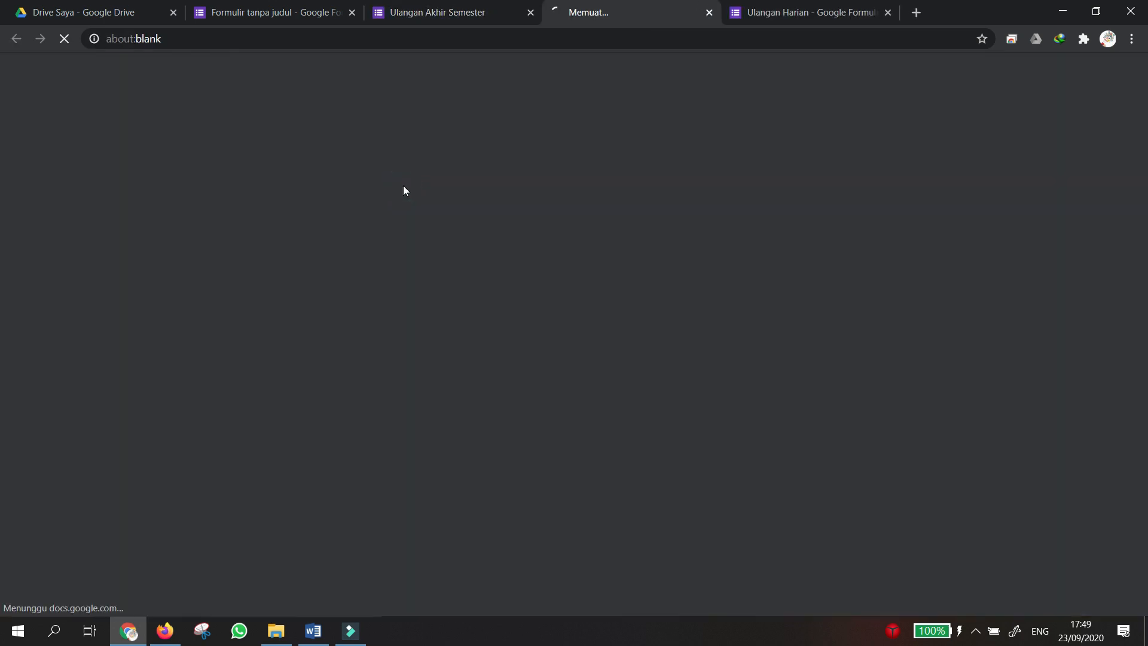
{"action": "scroll", "coordinate": [514, 272], "scroll_direction": "down", "scroll_amount": 9}
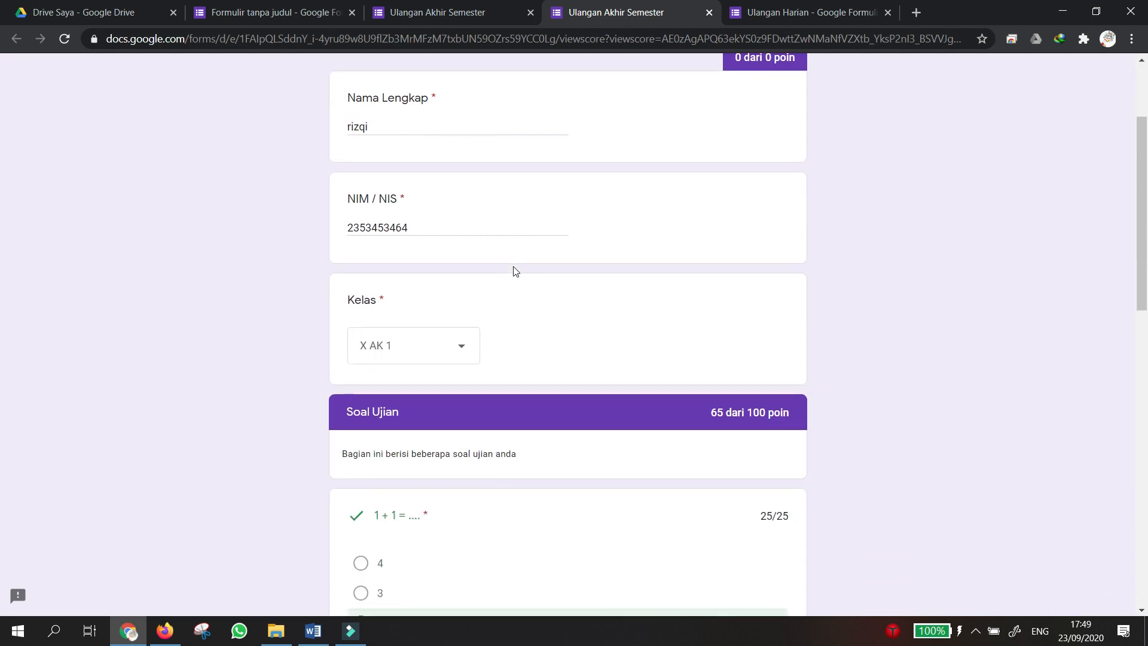
{"action": "scroll", "coordinate": [515, 273], "scroll_direction": "up", "scroll_amount": 1}
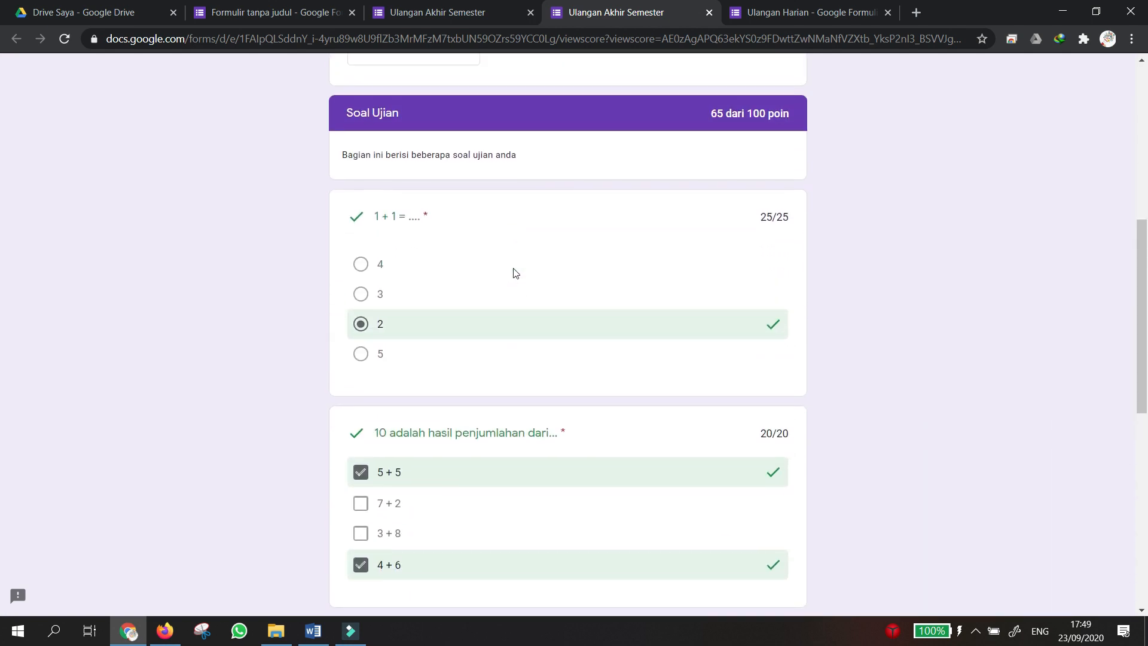
{"action": "scroll", "coordinate": [515, 273], "scroll_direction": "down", "scroll_amount": 2}
{"action": "scroll", "coordinate": [458, 256], "scroll_direction": "up", "scroll_amount": 2}
{"action": "scroll", "coordinate": [780, 466], "scroll_direction": "down", "scroll_amount": 3}
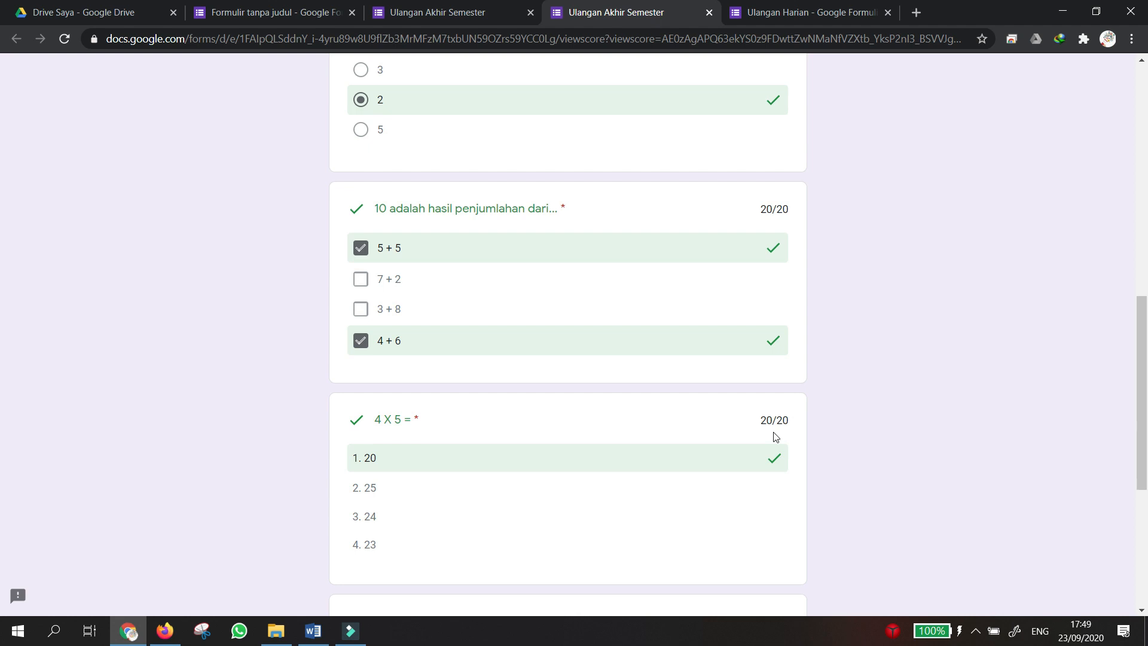
{"action": "scroll", "coordinate": [777, 434], "scroll_direction": "down", "scroll_amount": 3}
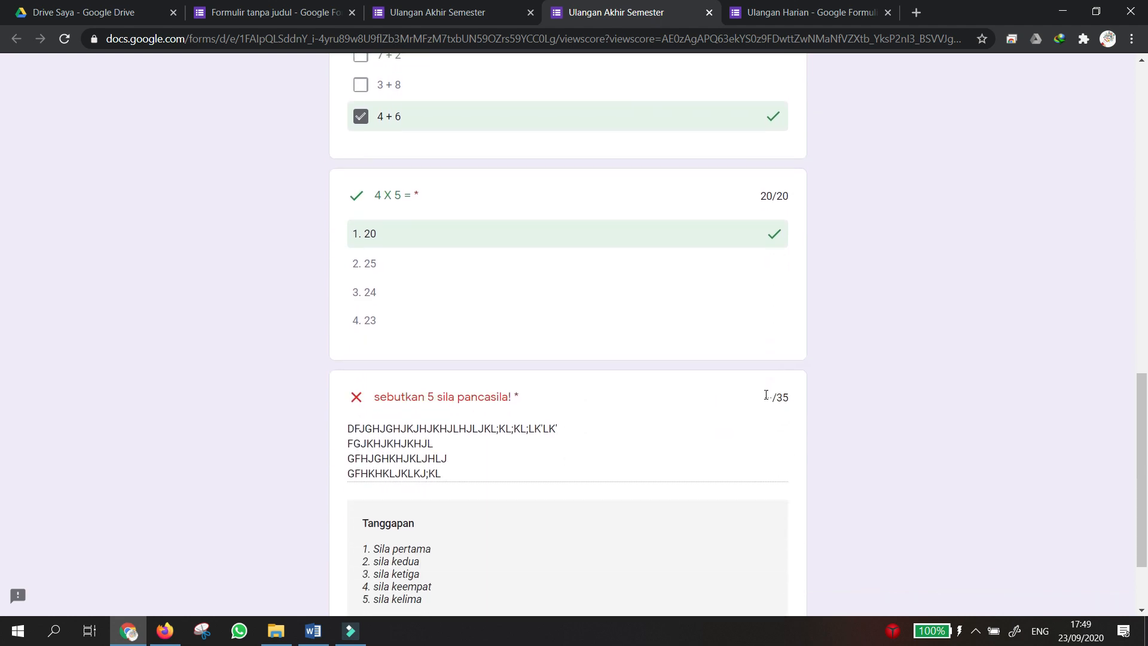
{"action": "scroll", "coordinate": [764, 409], "scroll_direction": "up", "scroll_amount": 12}
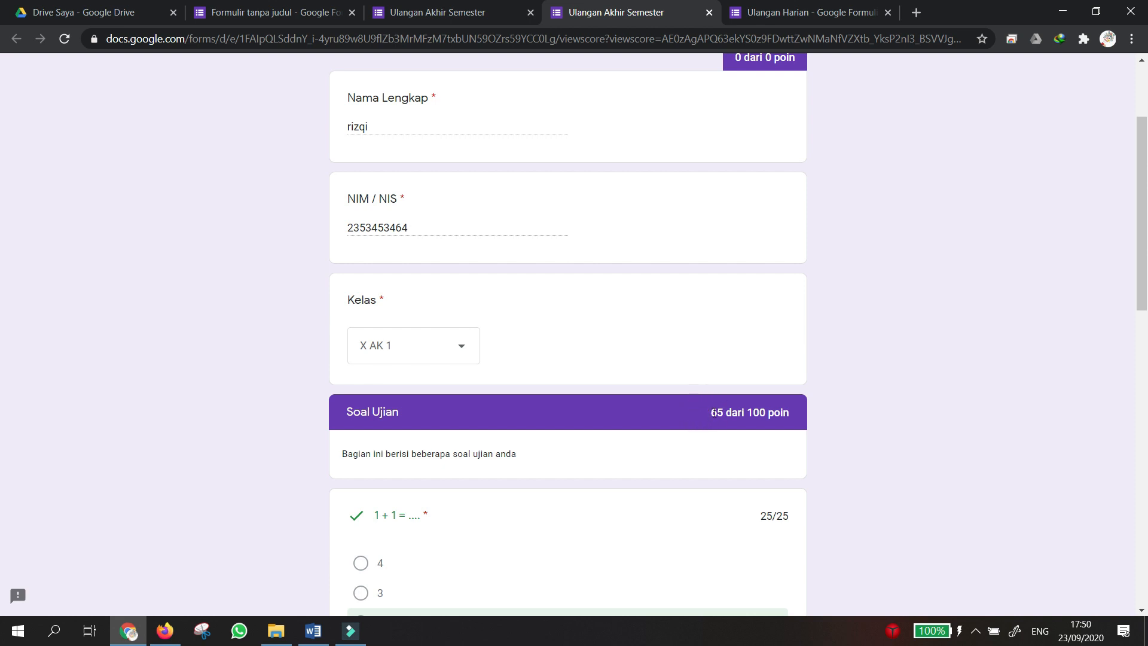
{"action": "scroll", "coordinate": [713, 413], "scroll_direction": "down", "scroll_amount": 12}
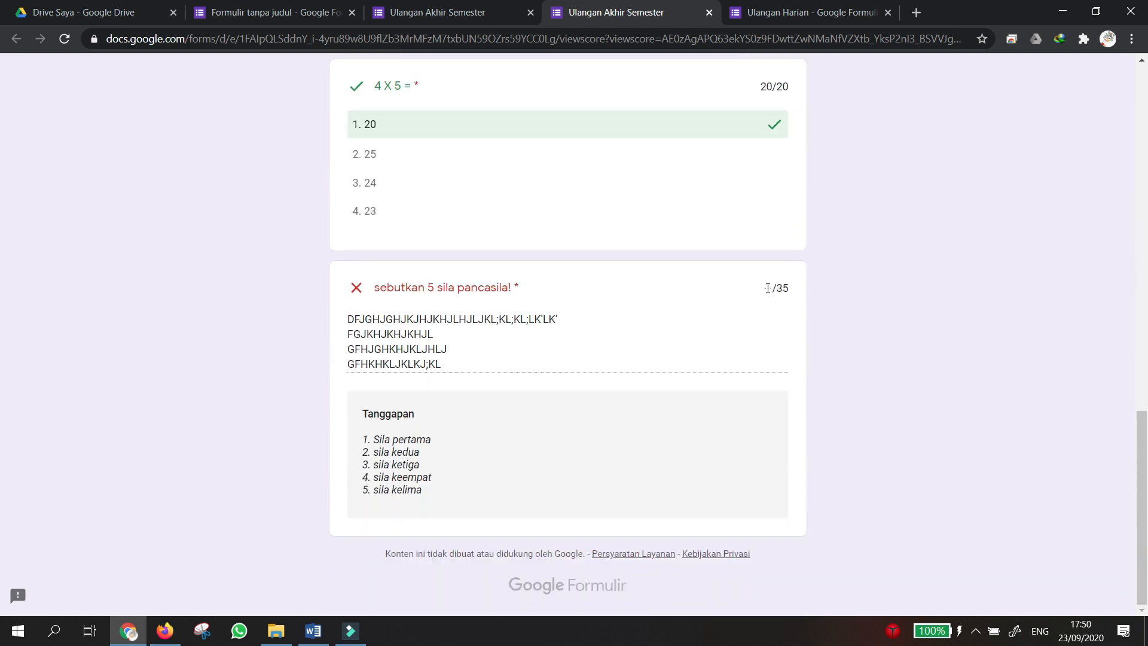
Try to award points on the pancasila answer, then go back to the form editor tab.
{"action": "left_click", "coordinate": [769, 288]}
{"action": "left_click", "coordinate": [771, 287]}
{"action": "left_click", "coordinate": [772, 285]}
{"action": "left_click", "coordinate": [768, 287]}
{"action": "left_click", "coordinate": [768, 288]}
{"action": "left_click", "coordinate": [421, 15]}
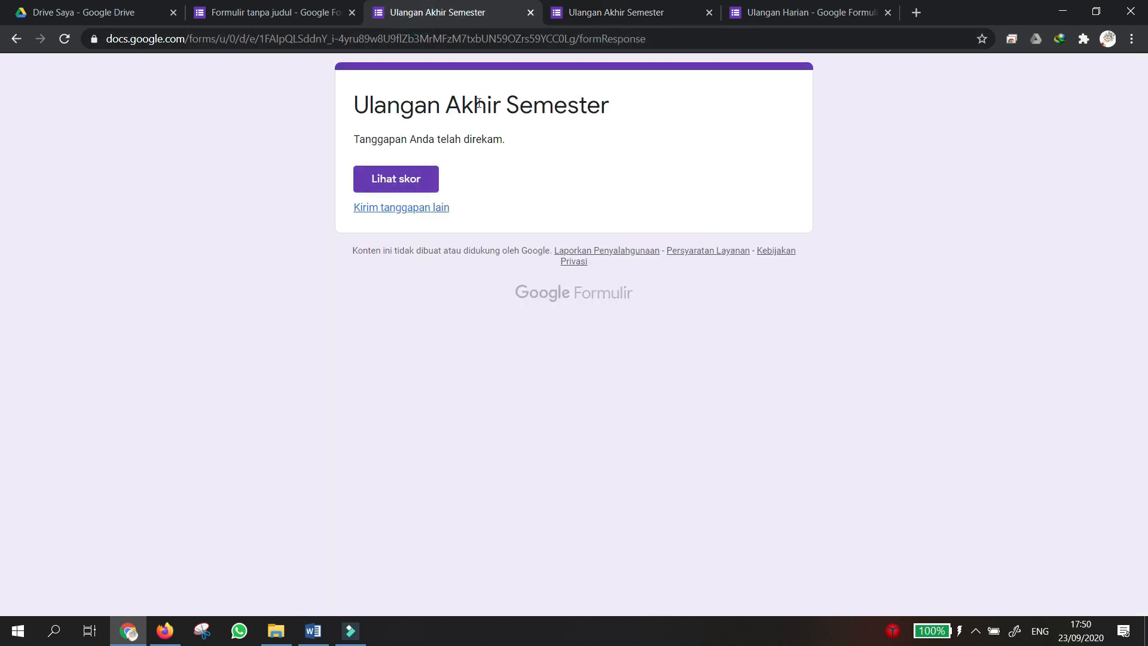
{"action": "left_click", "coordinate": [239, 10]}
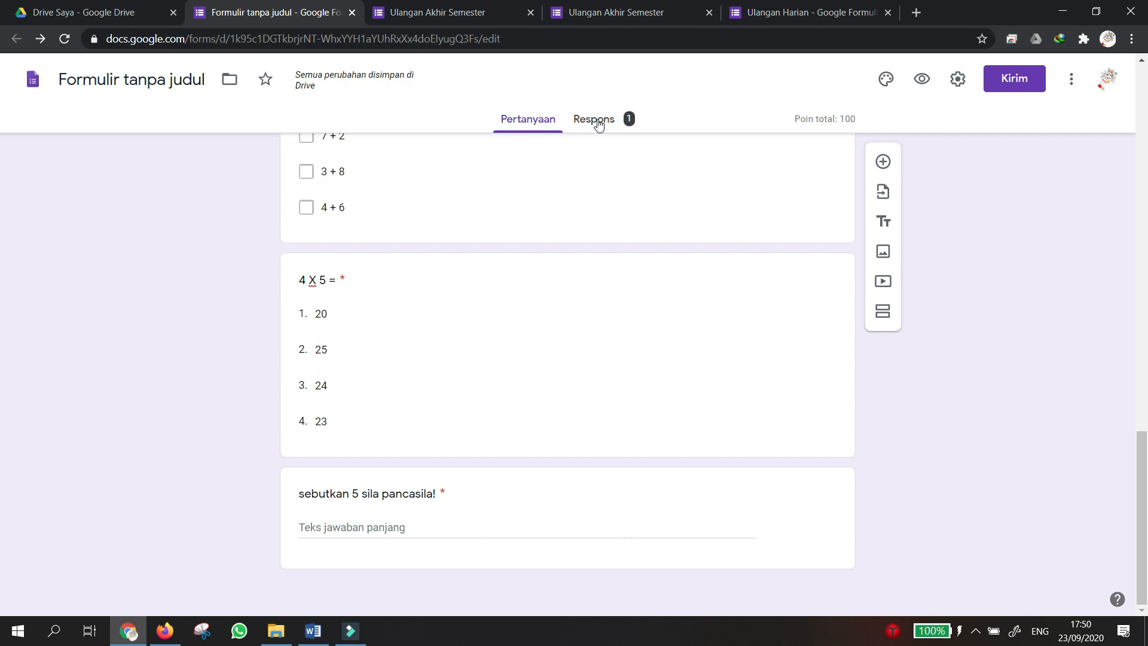
Show the single individual response, scored 65 of 100, in the Respons area.
{"action": "left_click", "coordinate": [598, 125]}
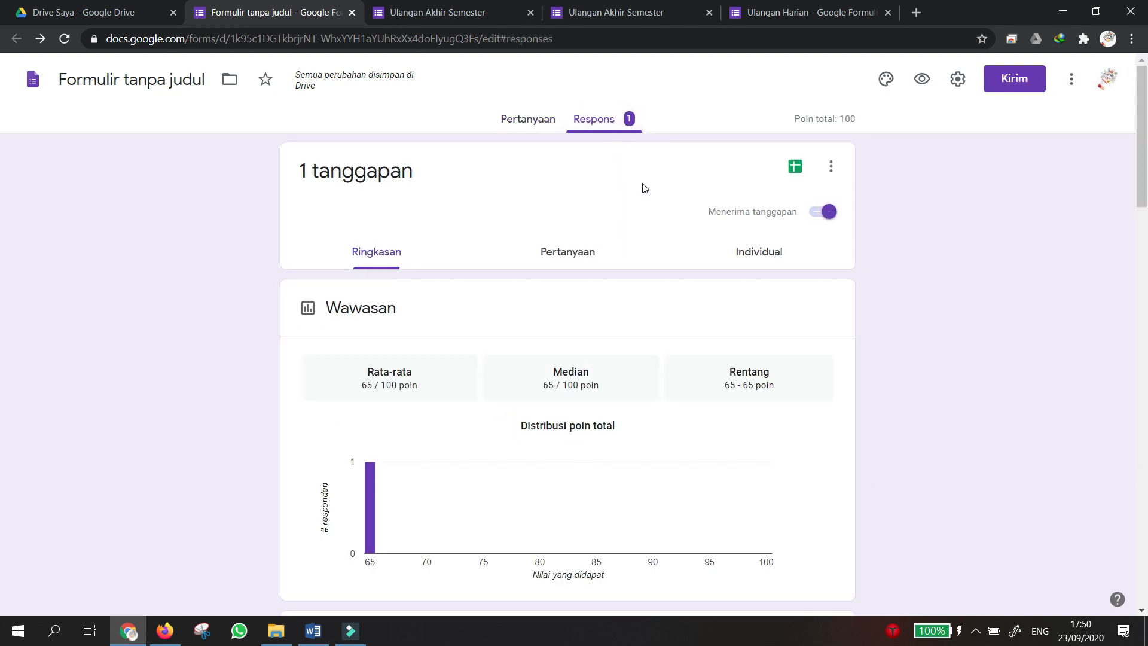
{"action": "left_click", "coordinate": [570, 262]}
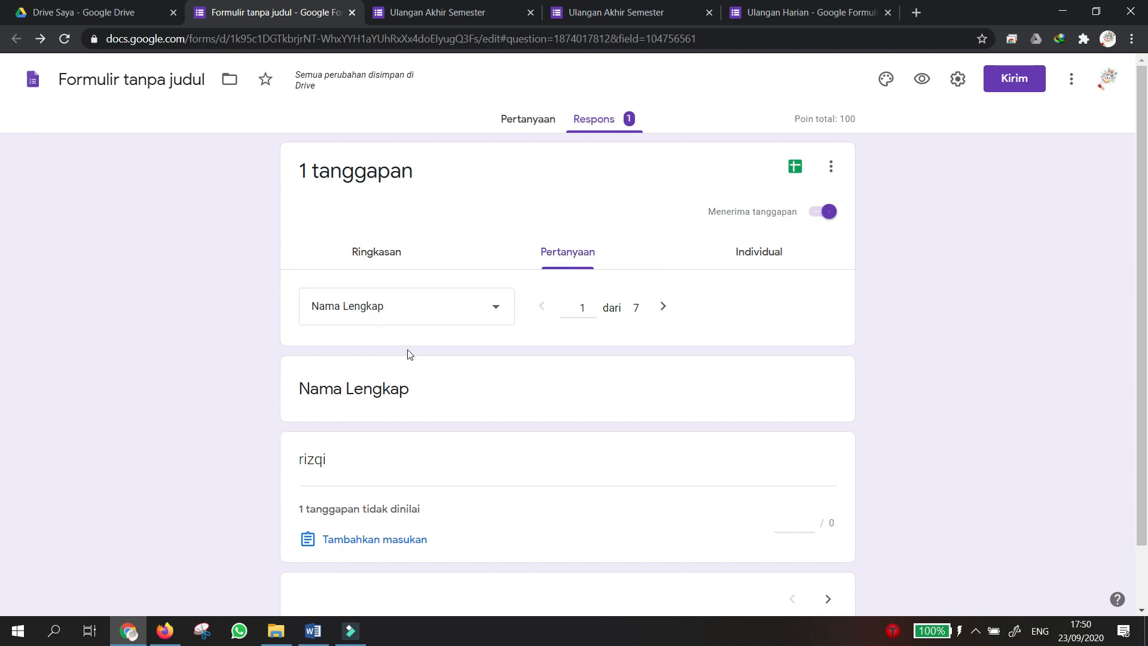
{"action": "scroll", "coordinate": [383, 365], "scroll_direction": "down", "scroll_amount": 2}
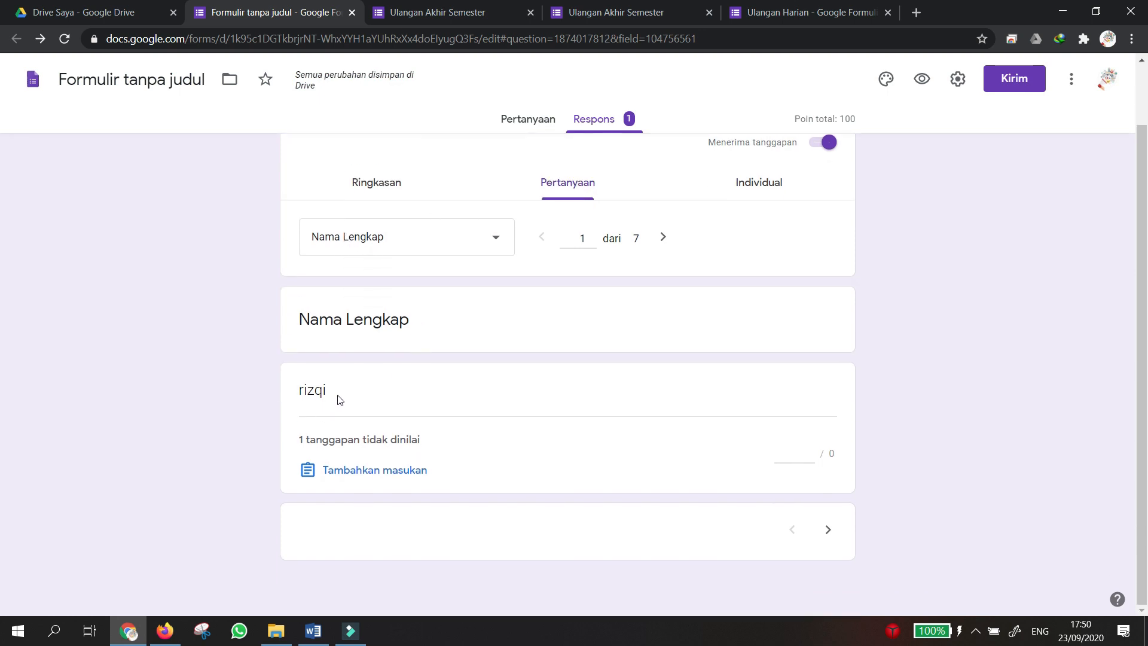
{"action": "left_click", "coordinate": [765, 184]}
{"action": "scroll", "coordinate": [579, 315], "scroll_direction": "down", "scroll_amount": 5}
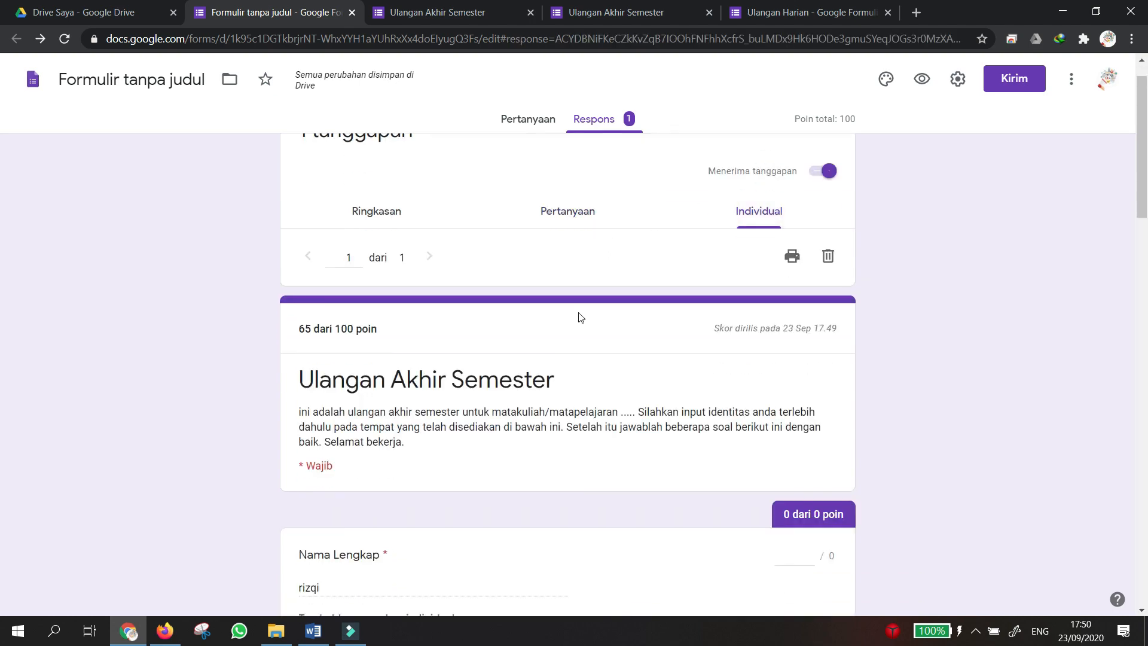
{"action": "scroll", "coordinate": [376, 239], "scroll_direction": "down", "scroll_amount": 6}
{"action": "scroll", "coordinate": [380, 233], "scroll_direction": "up", "scroll_amount": 11}
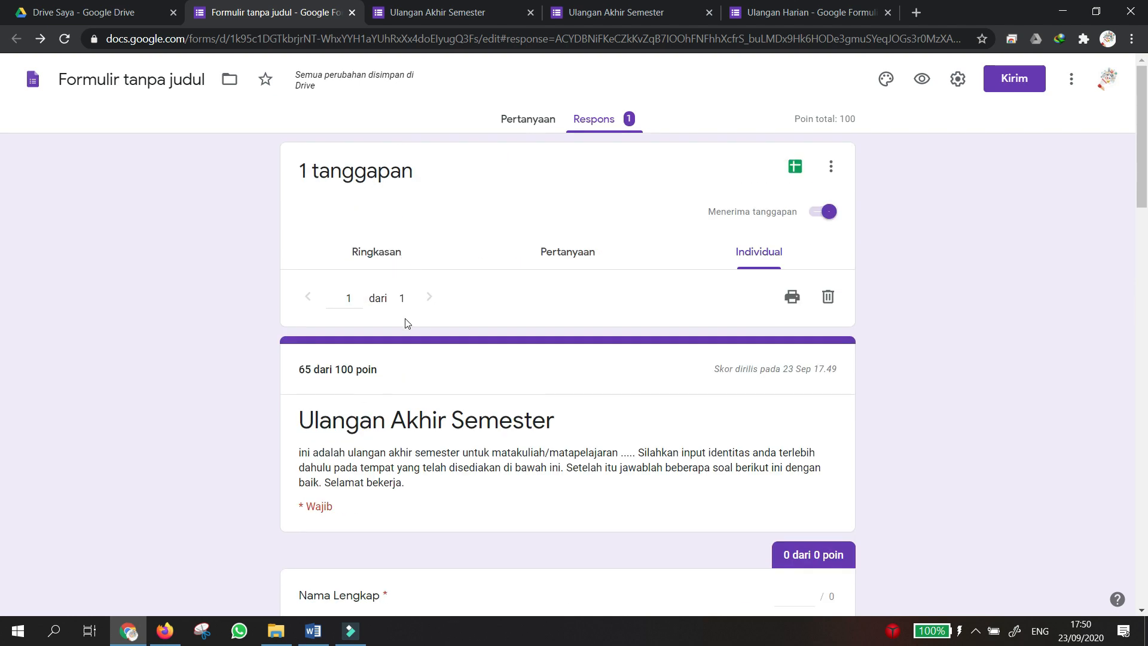
{"action": "scroll", "coordinate": [423, 344], "scroll_direction": "down", "scroll_amount": 8}
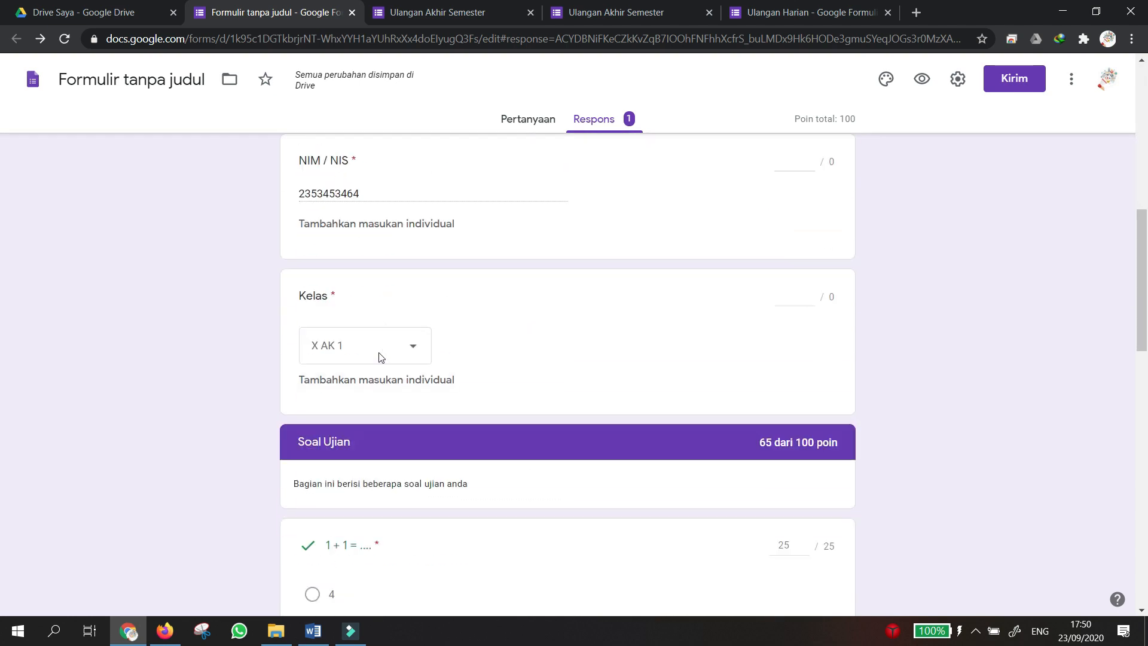
{"action": "scroll", "coordinate": [380, 355], "scroll_direction": "down", "scroll_amount": 15}
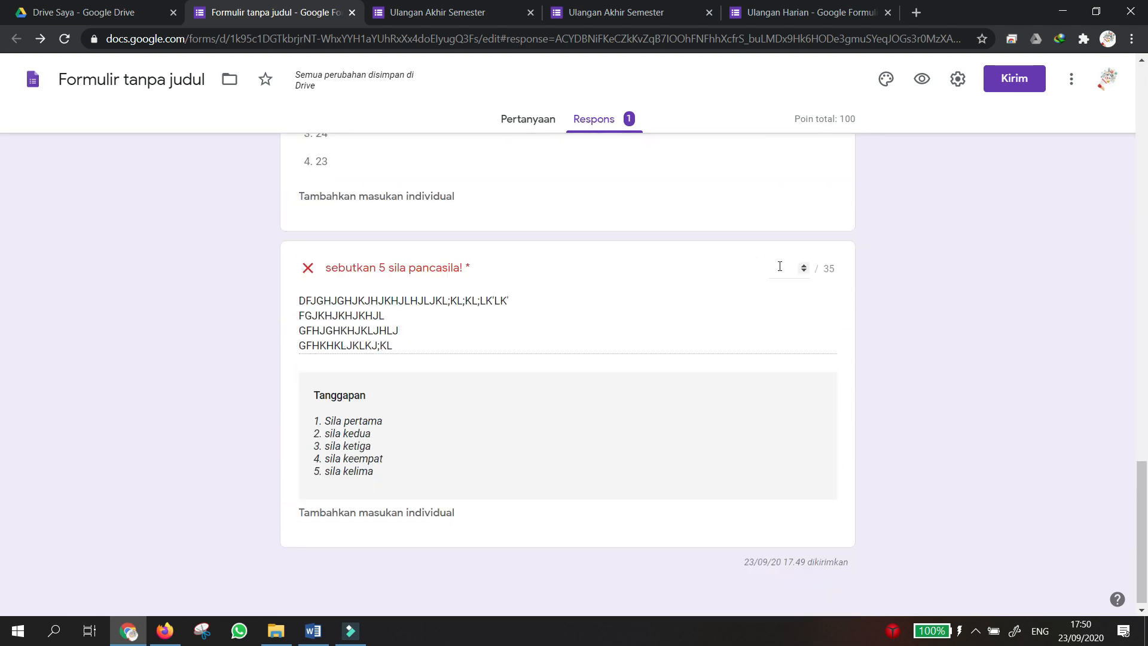
Score the pancasila answer 25 of 35 and save, raising the response to 90 of 100.
{"action": "left_click", "coordinate": [774, 267]}
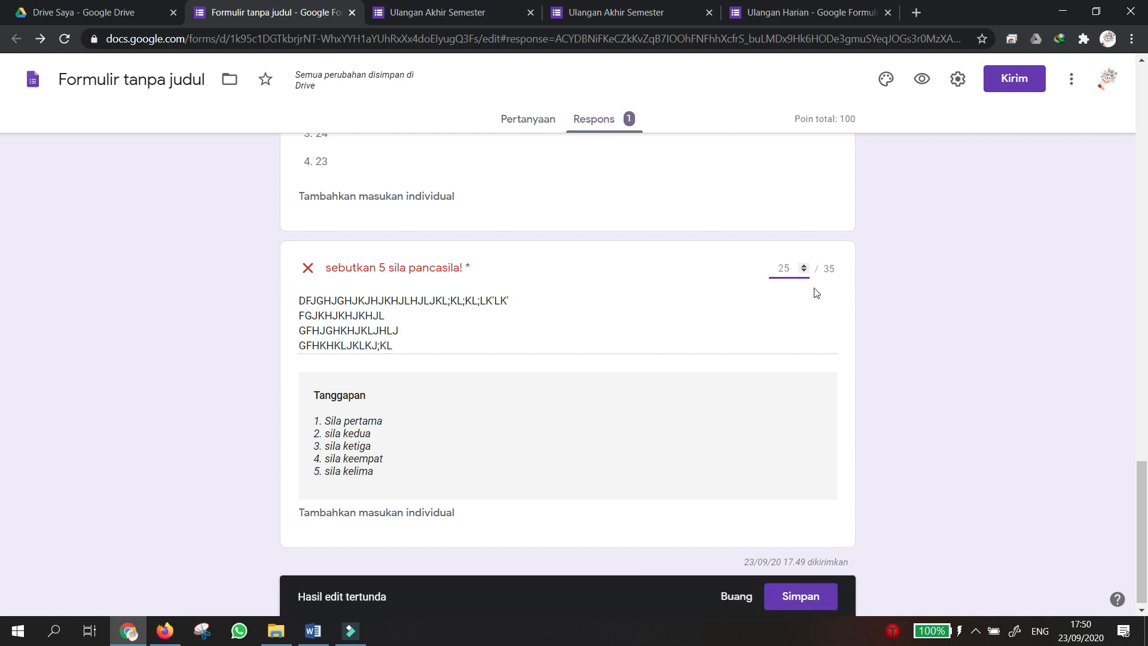
{"action": "left_click", "coordinate": [807, 603]}
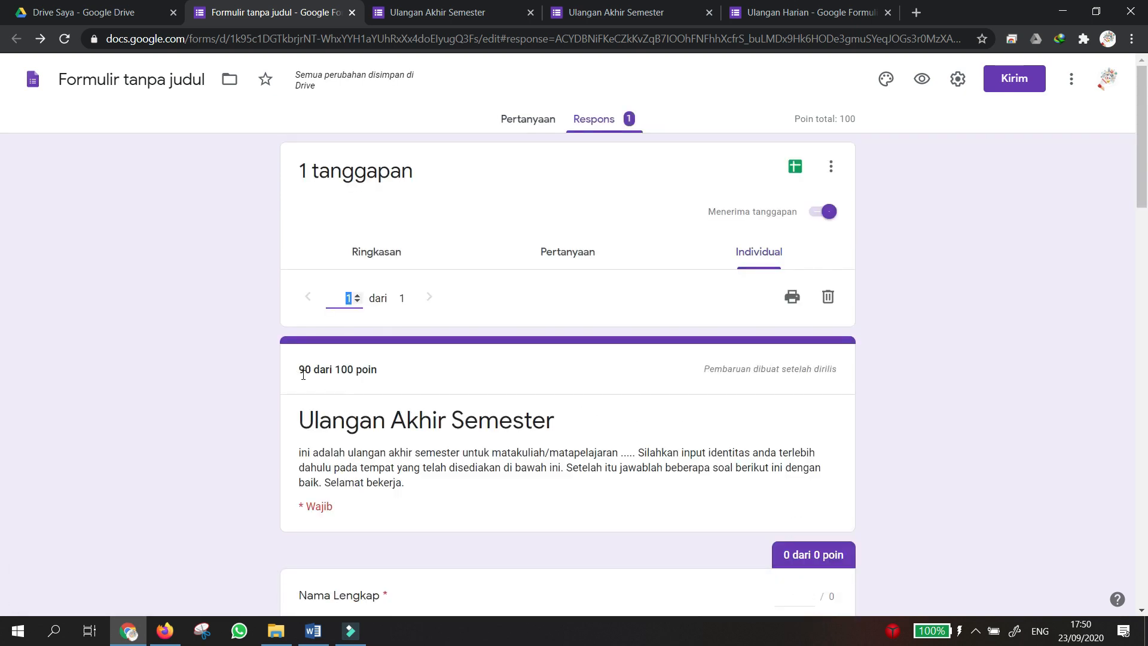
{"action": "scroll", "coordinate": [406, 418], "scroll_direction": "down", "scroll_amount": 4}
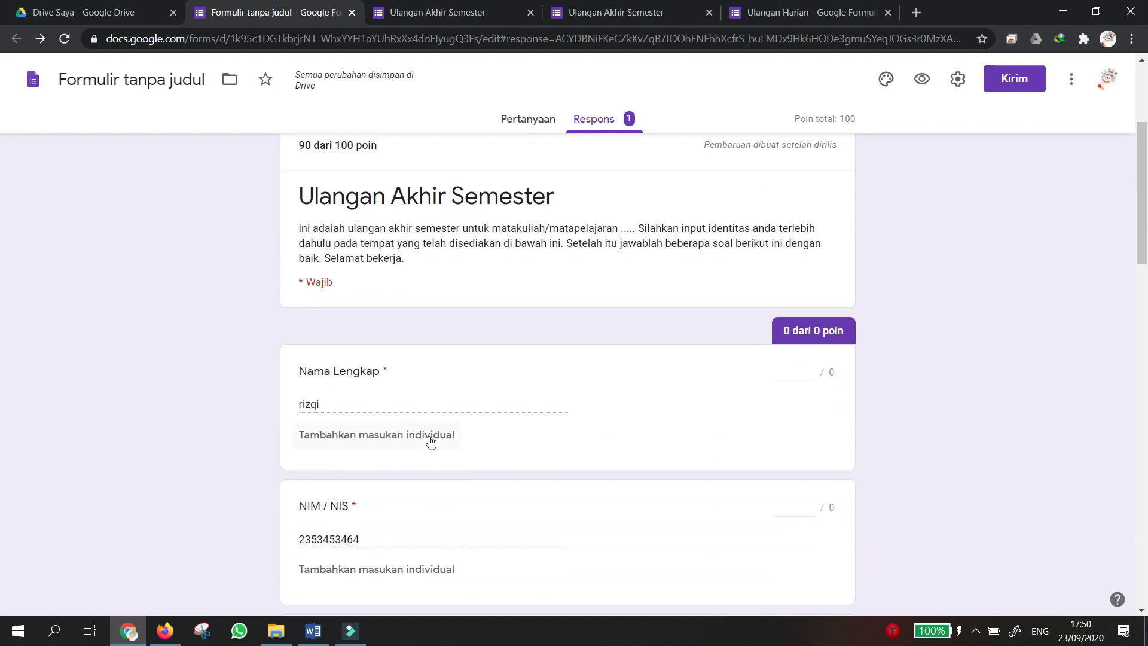
{"action": "scroll", "coordinate": [441, 439], "scroll_direction": "down", "scroll_amount": 10}
{"action": "scroll", "coordinate": [441, 439], "scroll_direction": "down", "scroll_amount": 14}
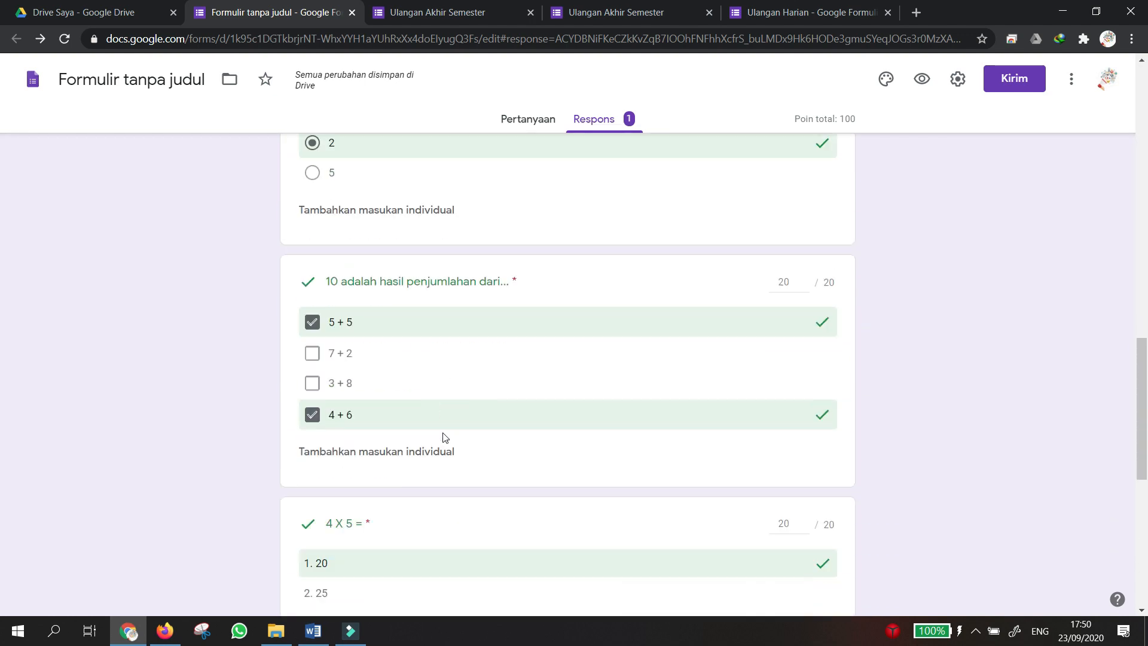
{"action": "scroll", "coordinate": [640, 205], "scroll_direction": "up", "scroll_amount": 20}
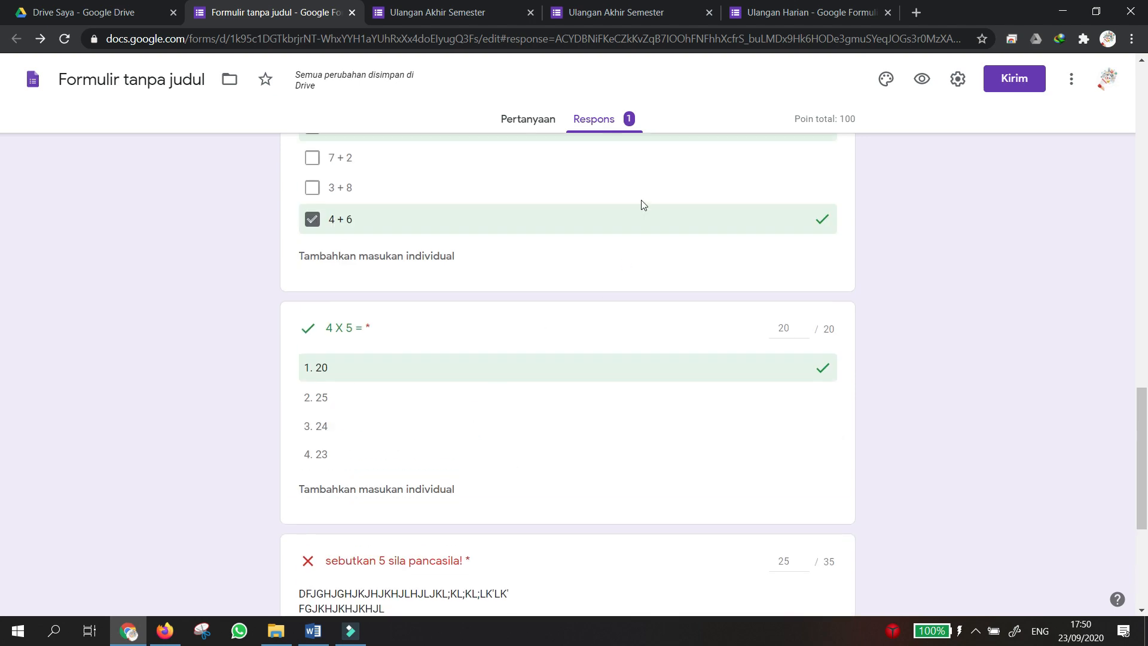
{"action": "scroll", "coordinate": [625, 221], "scroll_direction": "up", "scroll_amount": 2}
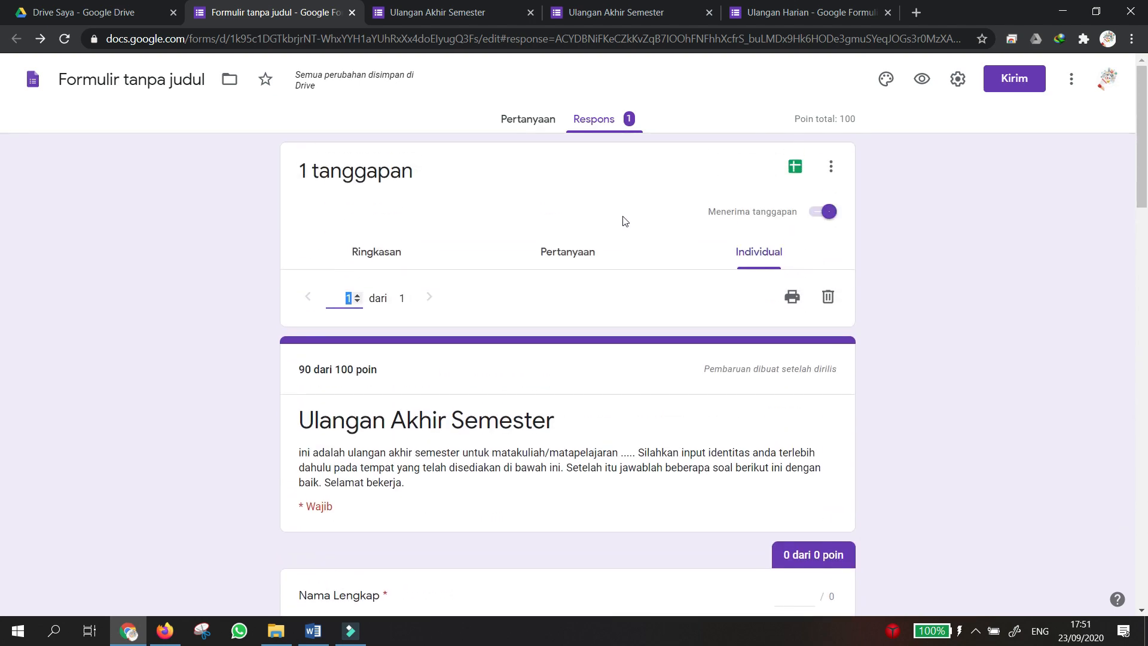
Link responses to a new spreadsheet named 'Daftar Nilai Ujian'.
{"action": "left_click", "coordinate": [792, 171]}
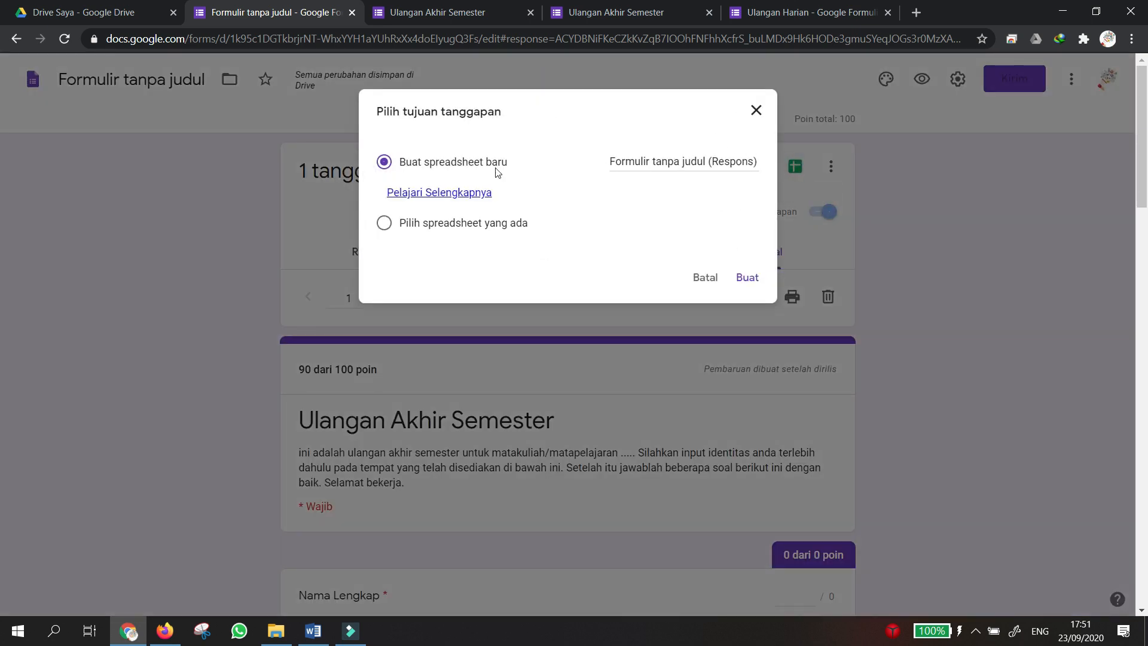
{"action": "left_click", "coordinate": [622, 159]}
{"action": "double_click", "coordinate": [613, 157]}
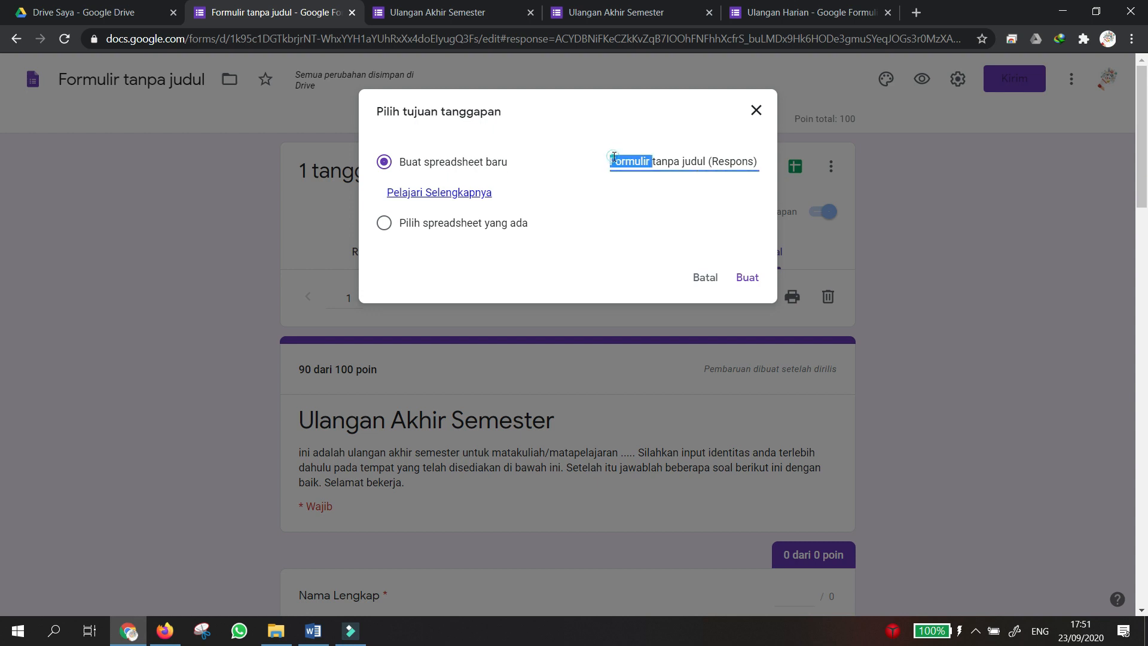
{"action": "left_click", "coordinate": [619, 159]}
{"action": "type", "text": "dA"}
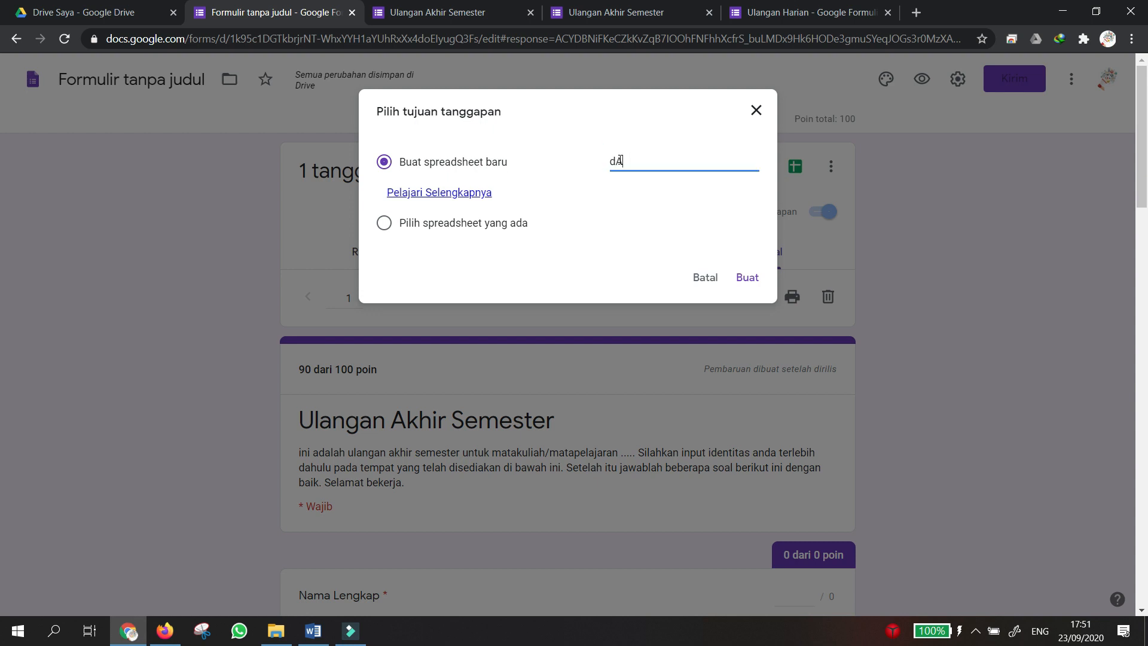
{"action": "type", "text": "FTAR"}
{"action": "key", "text": "BackSpace"}
{"action": "key", "text": "BackSpace"}
{"action": "key", "text": "BackSpace"}
{"action": "key", "text": "BackSpace"}
{"action": "key", "text": "BackSpace"}
{"action": "key", "text": "Caps_Lock"}
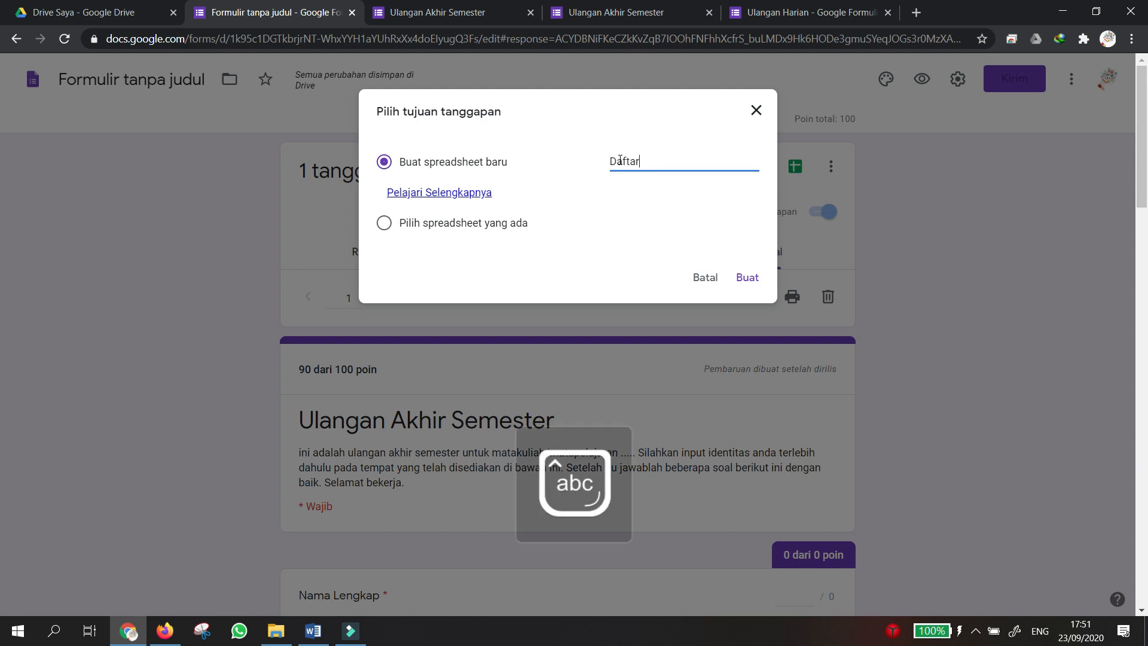
{"action": "type", "text": "Daftar Nilai Ujian"}
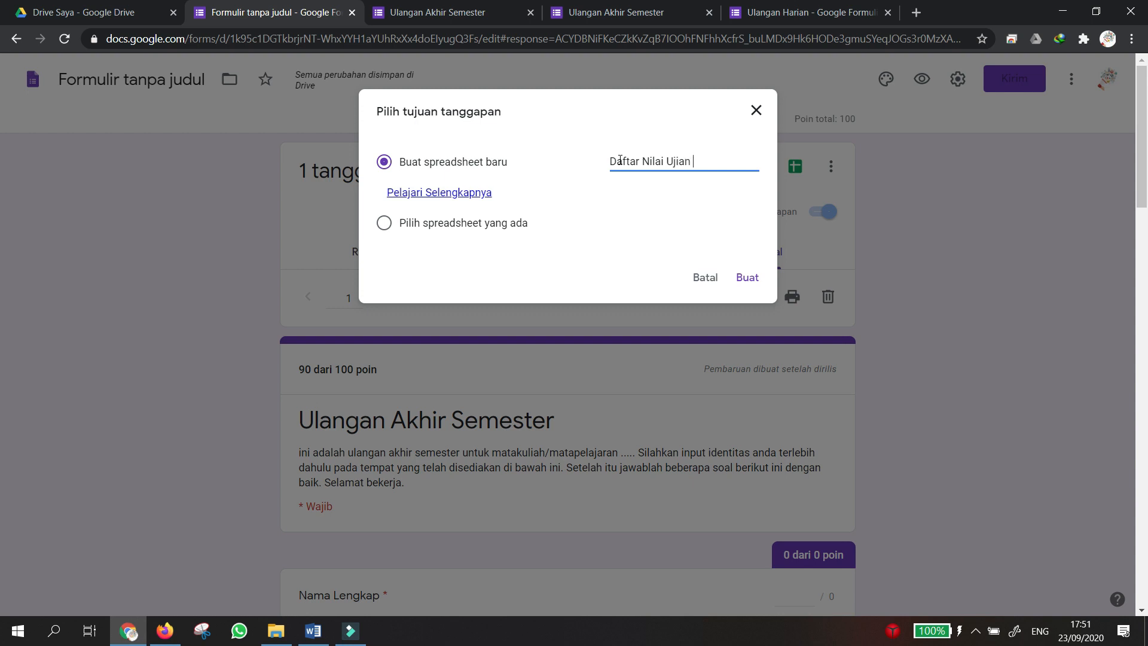
{"action": "left_click", "coordinate": [750, 274]}
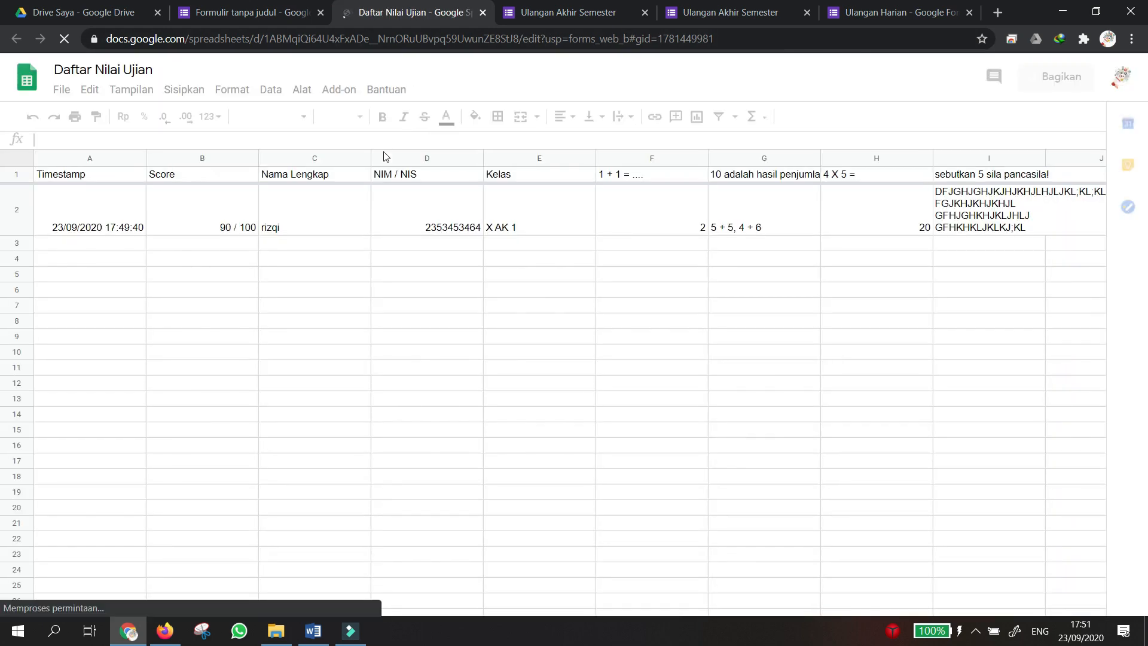
{"action": "left_click", "coordinate": [82, 200]}
{"action": "left_click", "coordinate": [206, 227]}
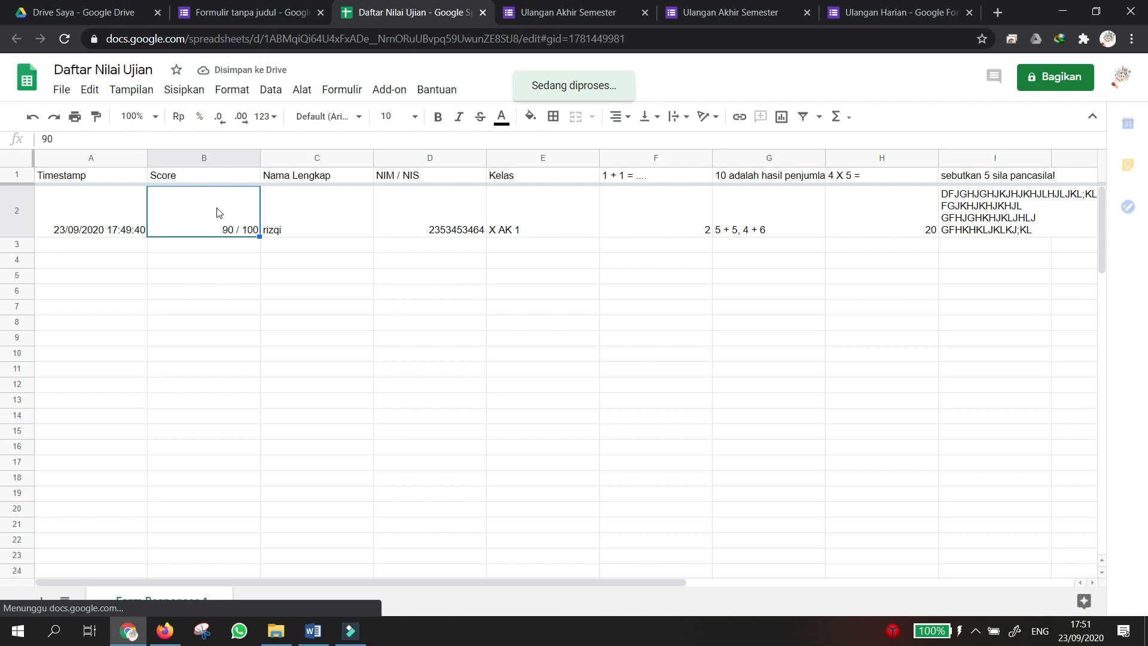
{"action": "key", "text": "Right"}
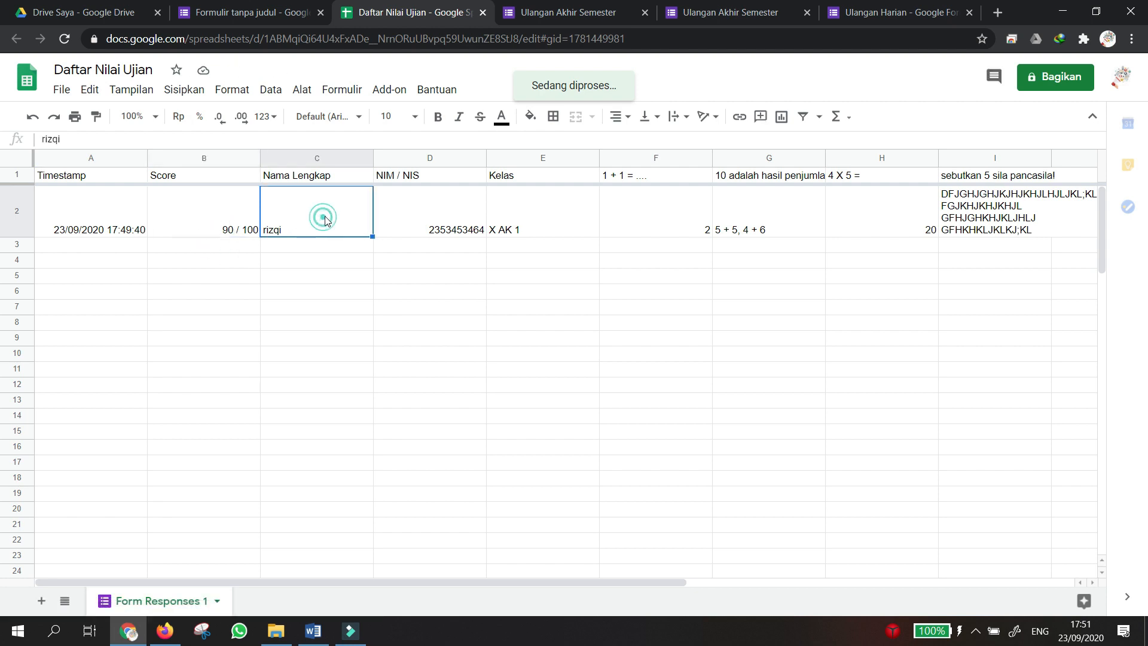
{"action": "left_click", "coordinate": [203, 209]}
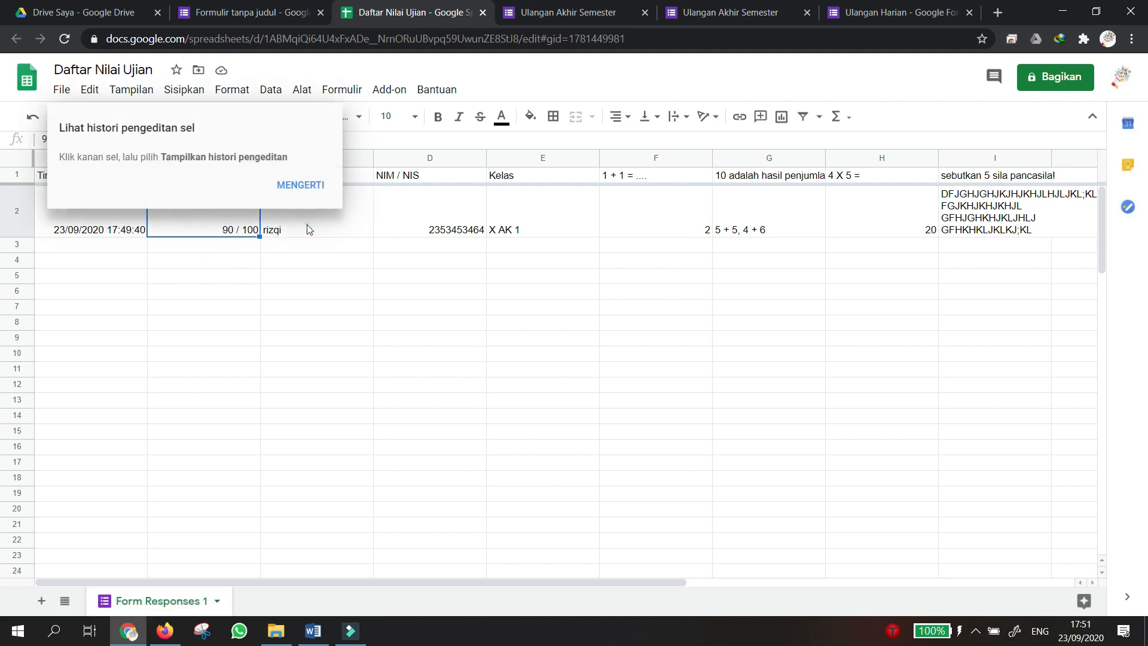
{"action": "left_click", "coordinate": [303, 185]}
{"action": "left_click", "coordinate": [223, 220]}
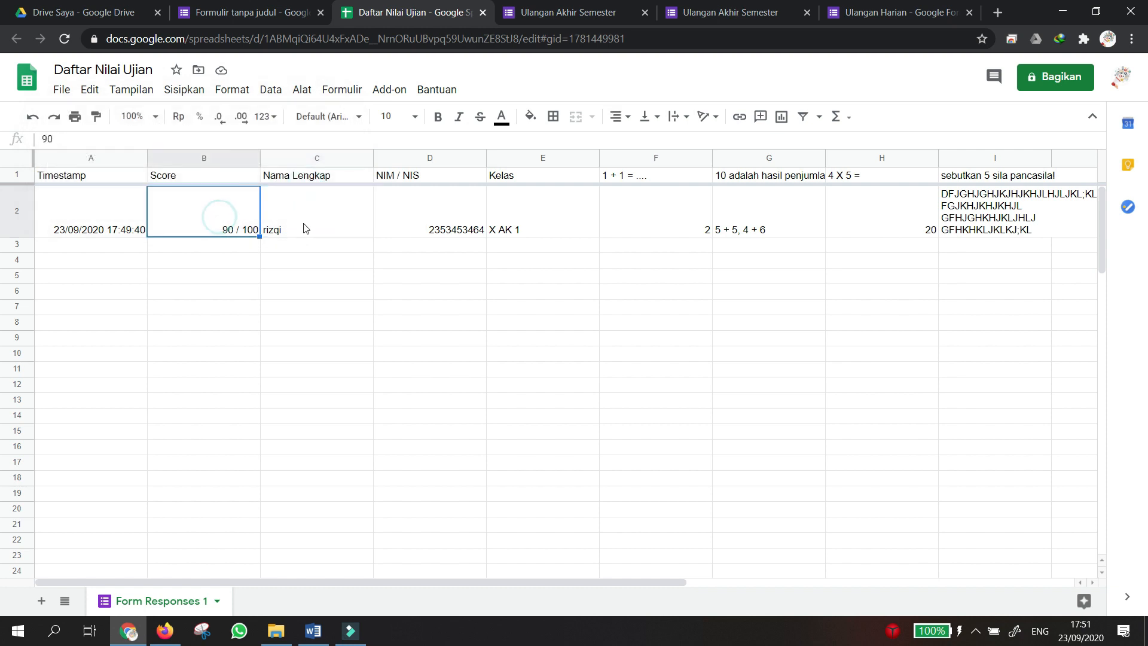
{"action": "left_click", "coordinate": [304, 228]}
{"action": "left_click", "coordinate": [402, 219]}
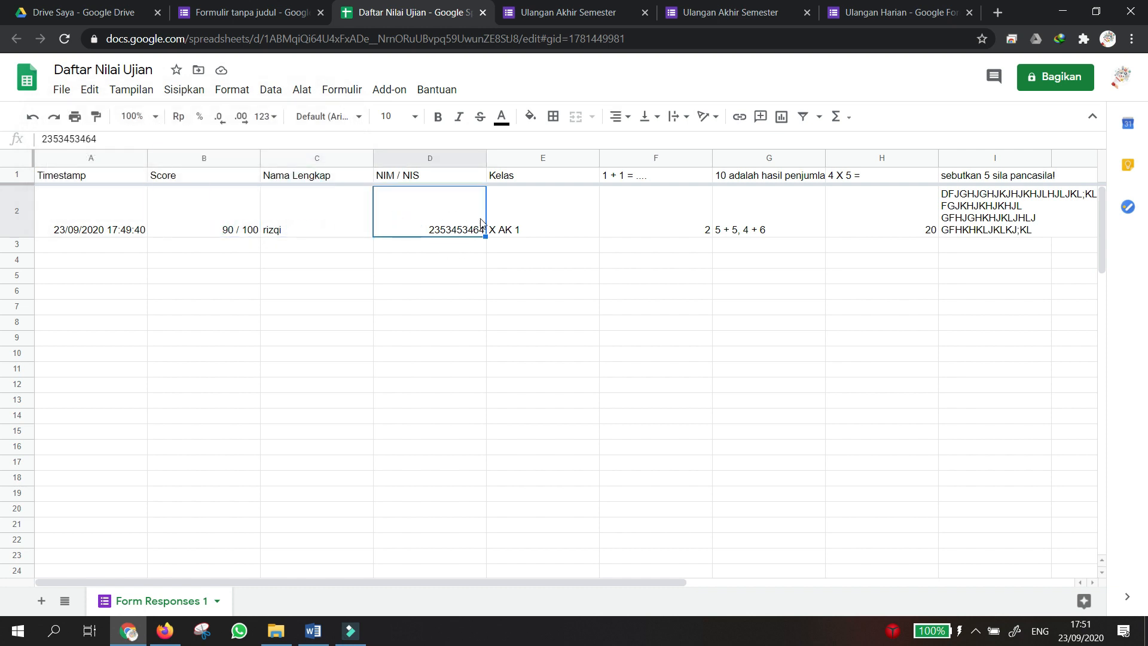
{"action": "left_click", "coordinate": [520, 222]}
{"action": "left_click", "coordinate": [633, 233]}
{"action": "left_click", "coordinate": [741, 232]}
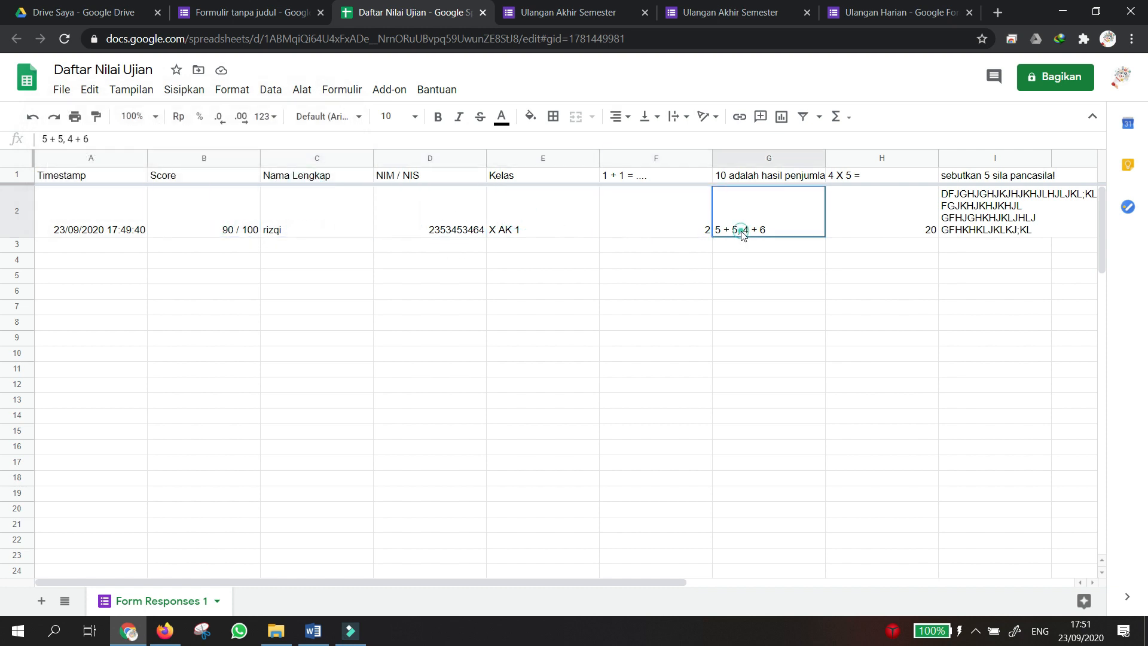
{"action": "left_click", "coordinate": [981, 223]}
{"action": "left_click", "coordinate": [899, 217]}
{"action": "left_click", "coordinate": [759, 197]}
{"action": "left_click", "coordinate": [656, 216]}
{"action": "left_click", "coordinate": [540, 199]}
{"action": "left_click", "coordinate": [336, 202]}
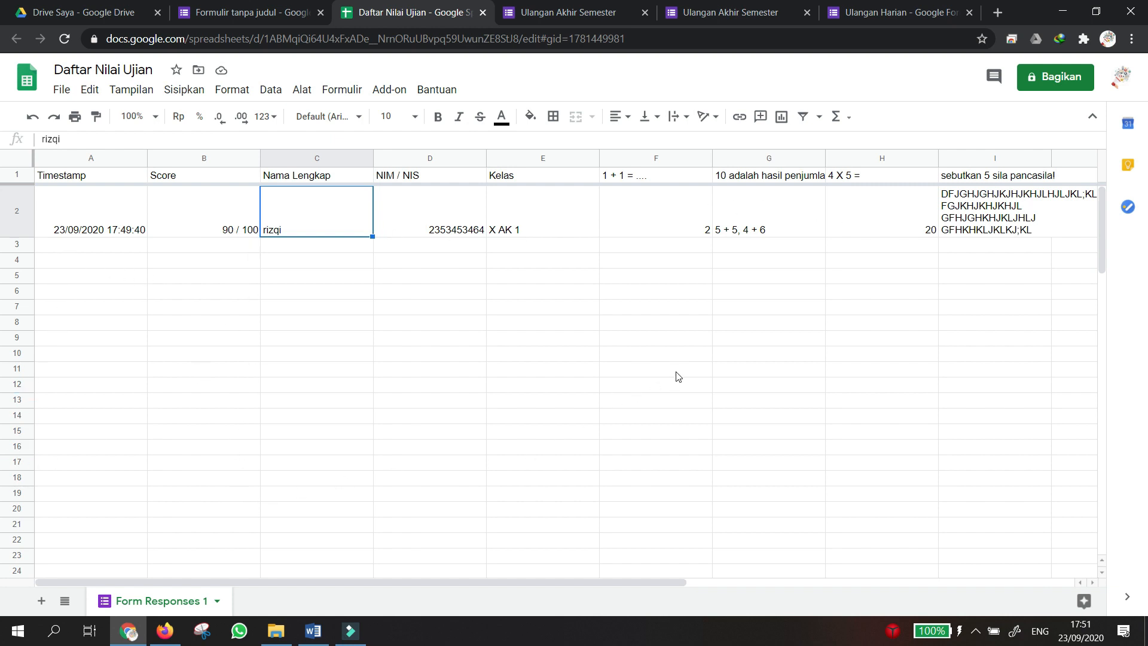
Download the sheet as 'Daftar Nilai Ujian.xlsx' and open it in Excel.
{"action": "left_click", "coordinate": [63, 91]}
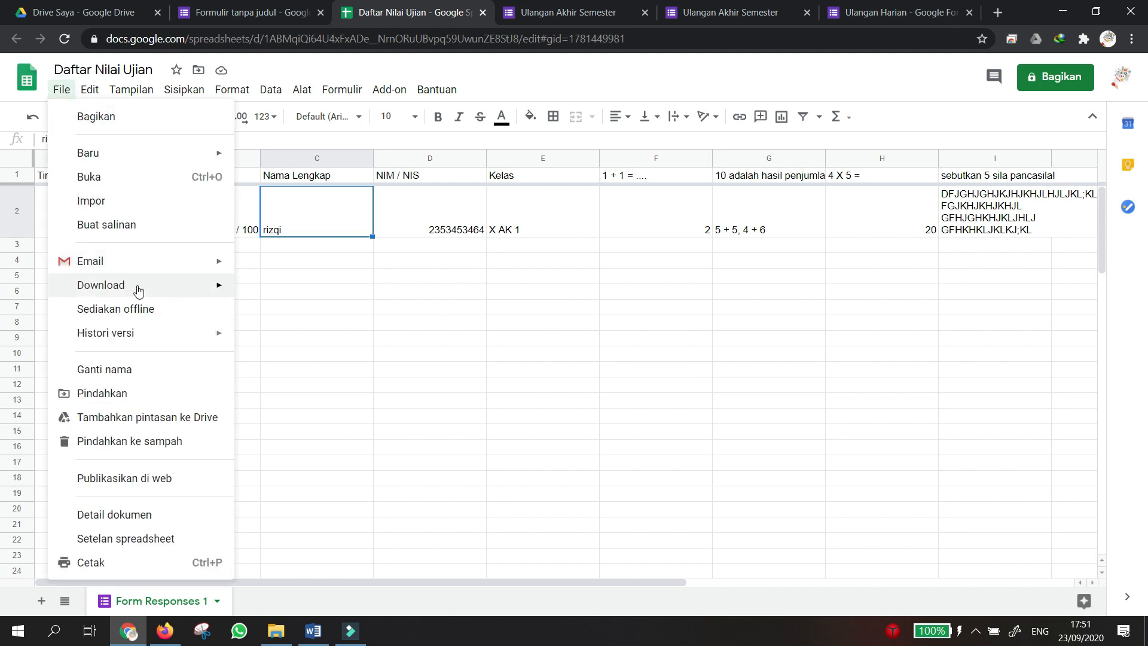
{"action": "mouse_move", "coordinate": [137, 289]}
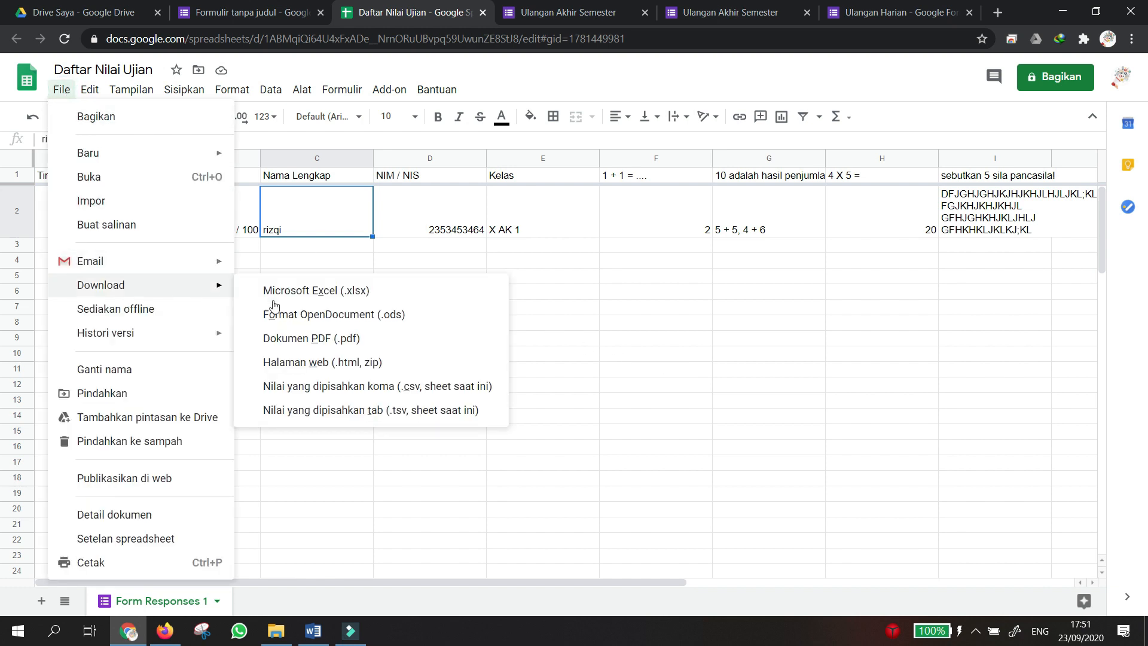
{"action": "left_click", "coordinate": [318, 293]}
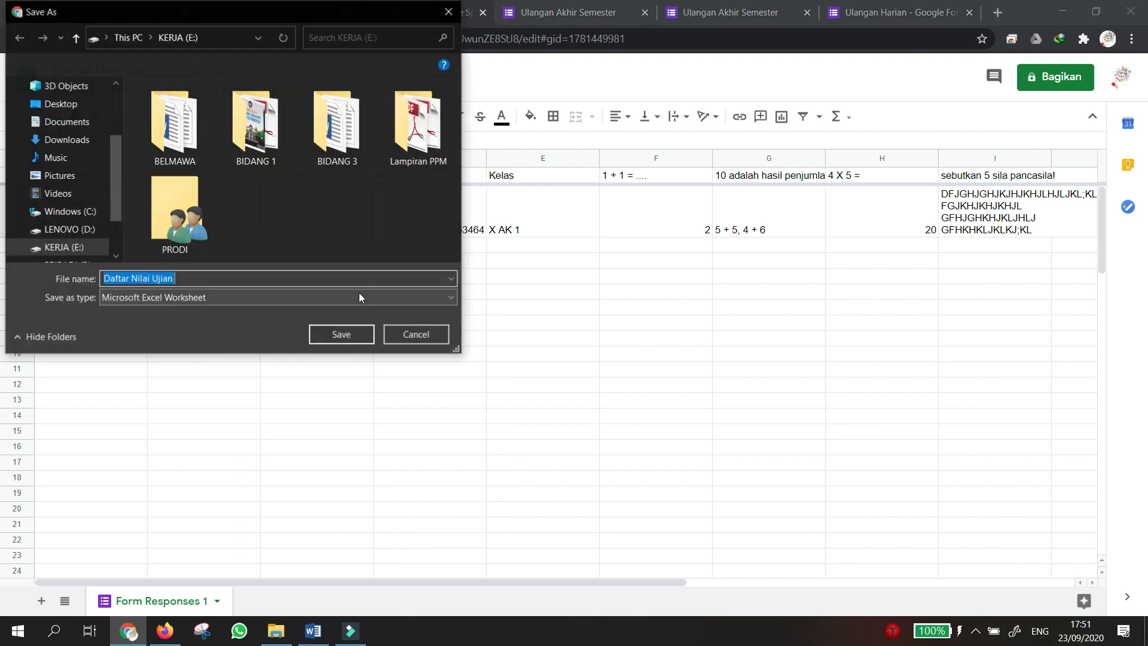
{"action": "left_click", "coordinate": [333, 332]}
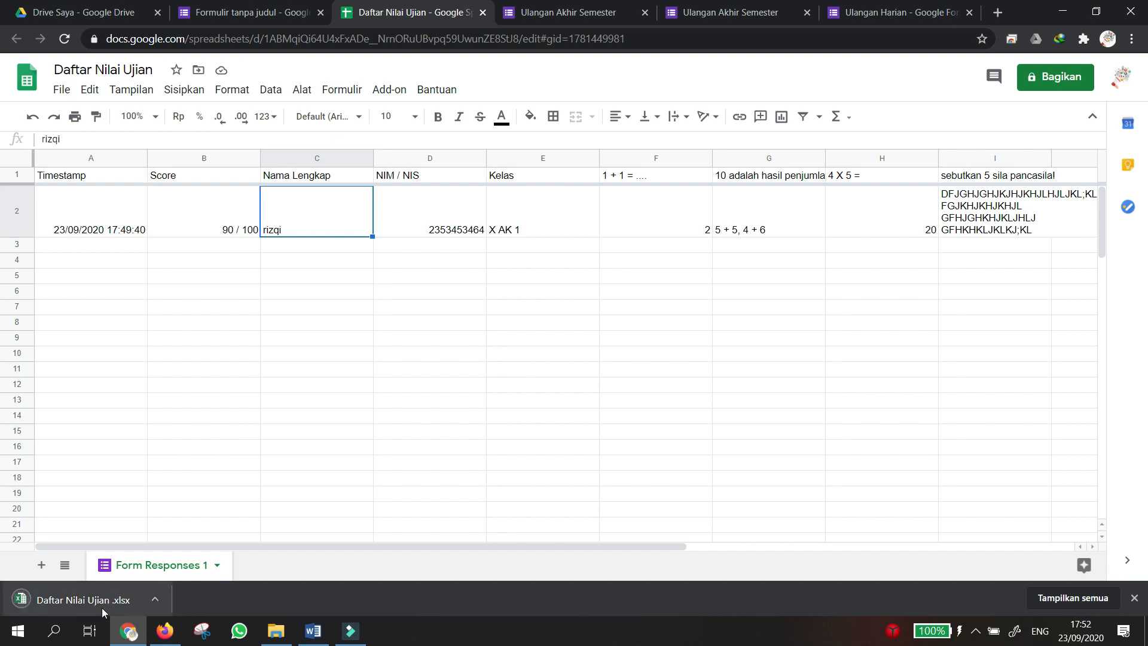
{"action": "left_click", "coordinate": [80, 606]}
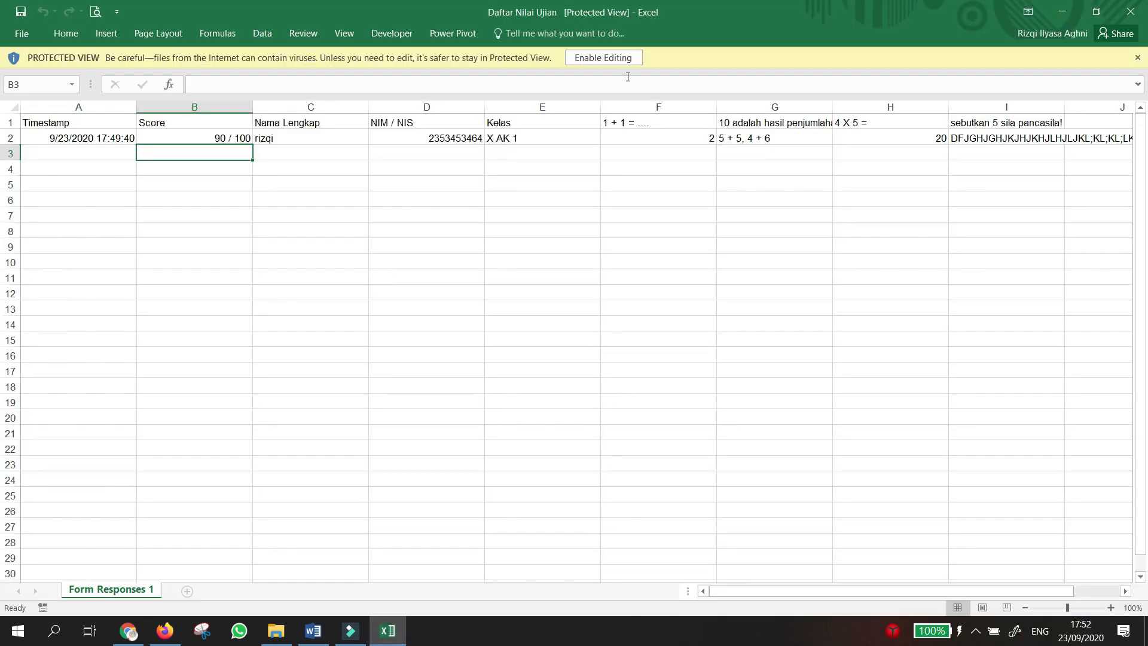
Enable editing in Excel, check cells B2 and C2, then return to Chrome.
{"action": "left_click", "coordinate": [612, 57]}
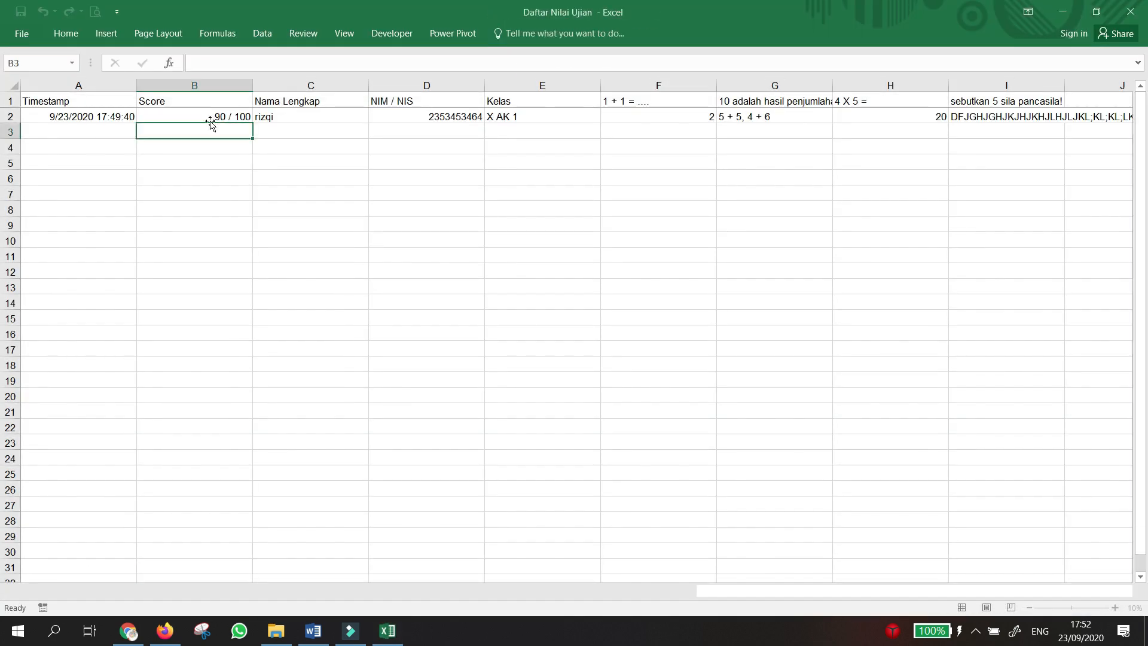
{"action": "left_click", "coordinate": [213, 117]}
{"action": "left_click", "coordinate": [289, 113]}
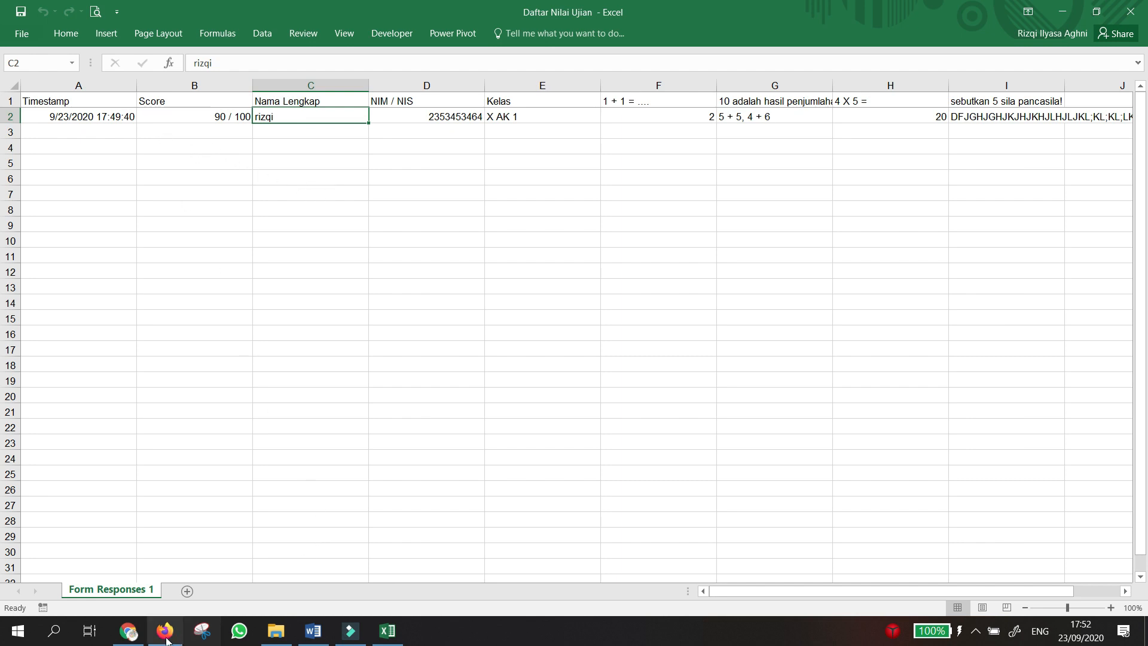
{"action": "mouse_move", "coordinate": [165, 639]}
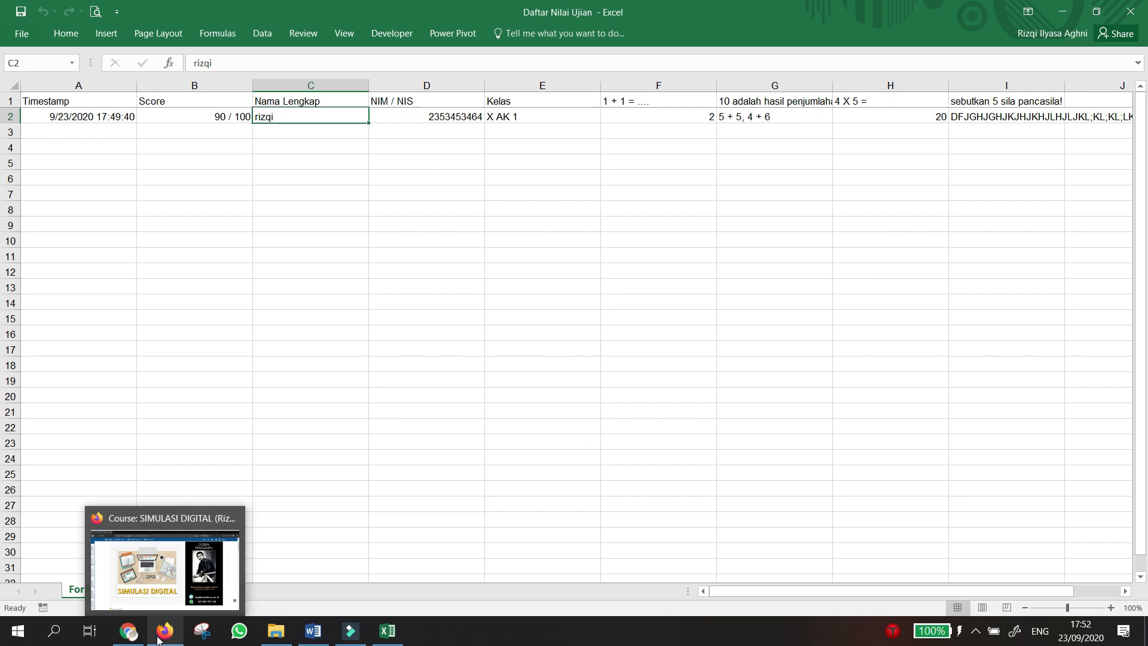
{"action": "left_click", "coordinate": [127, 630]}
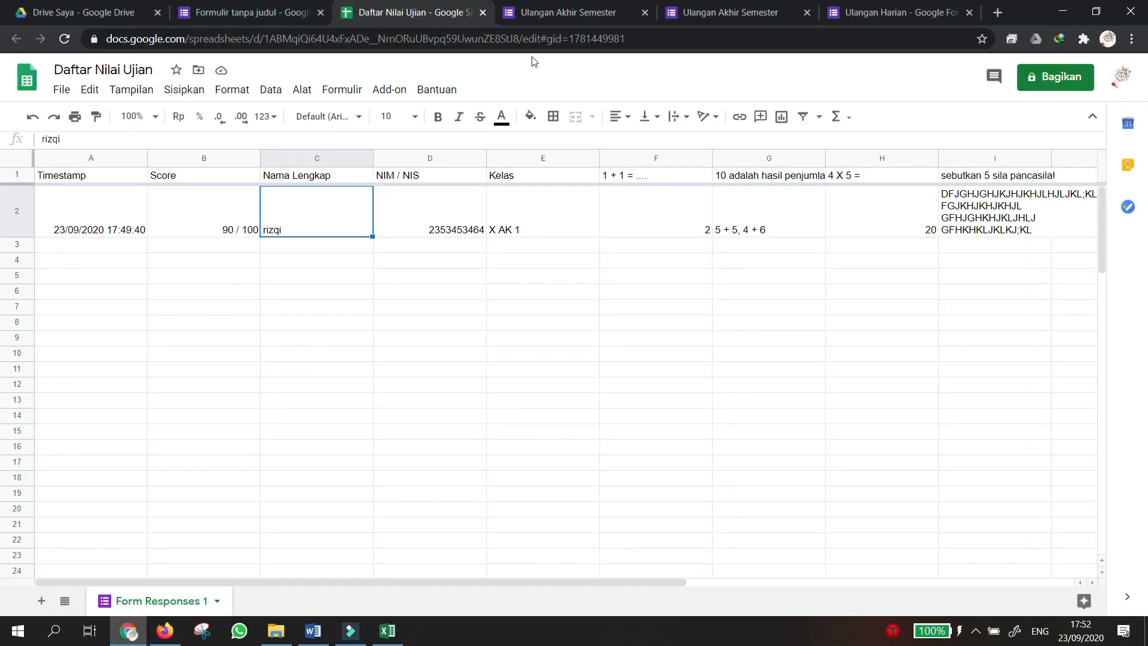
Return to the Ulangan Akhir Semester form's questions, then find the form file in My Drive.
{"action": "left_click", "coordinate": [287, 6]}
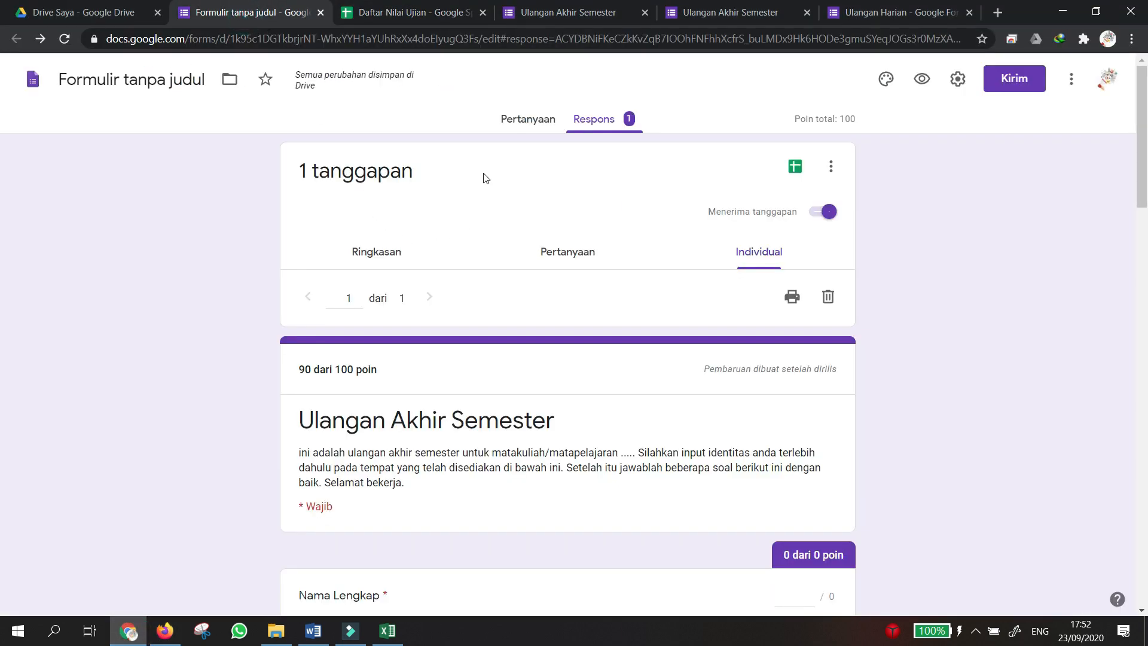
{"action": "left_click", "coordinate": [518, 127]}
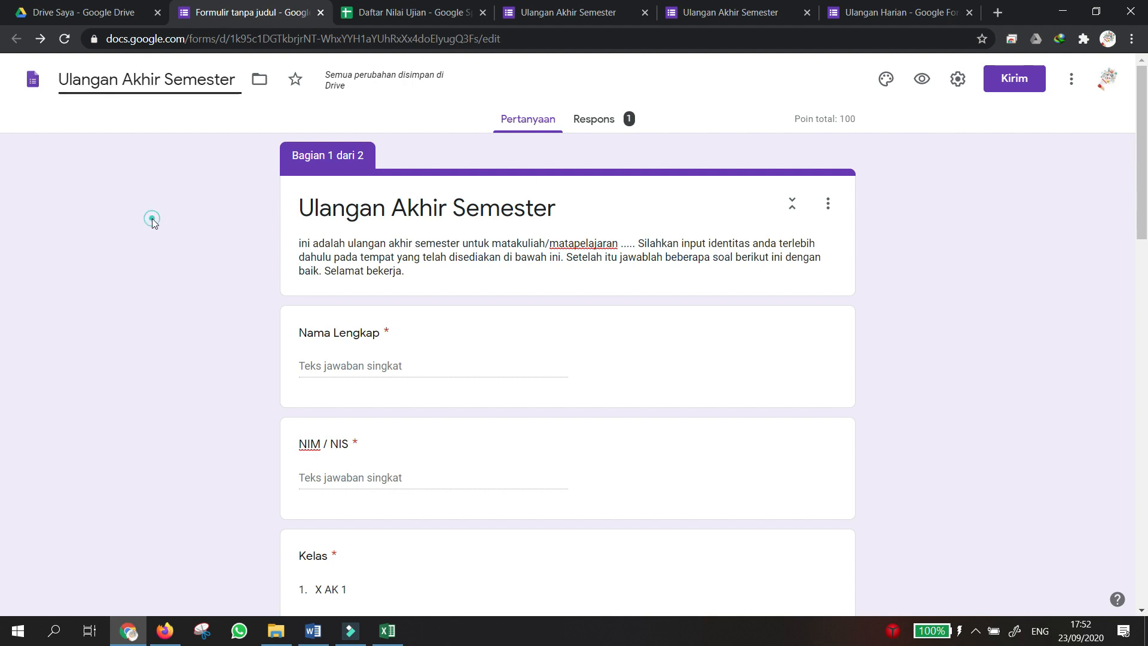
{"action": "left_click", "coordinate": [83, 15]}
{"action": "scroll", "coordinate": [344, 308], "scroll_direction": "down", "scroll_amount": 6}
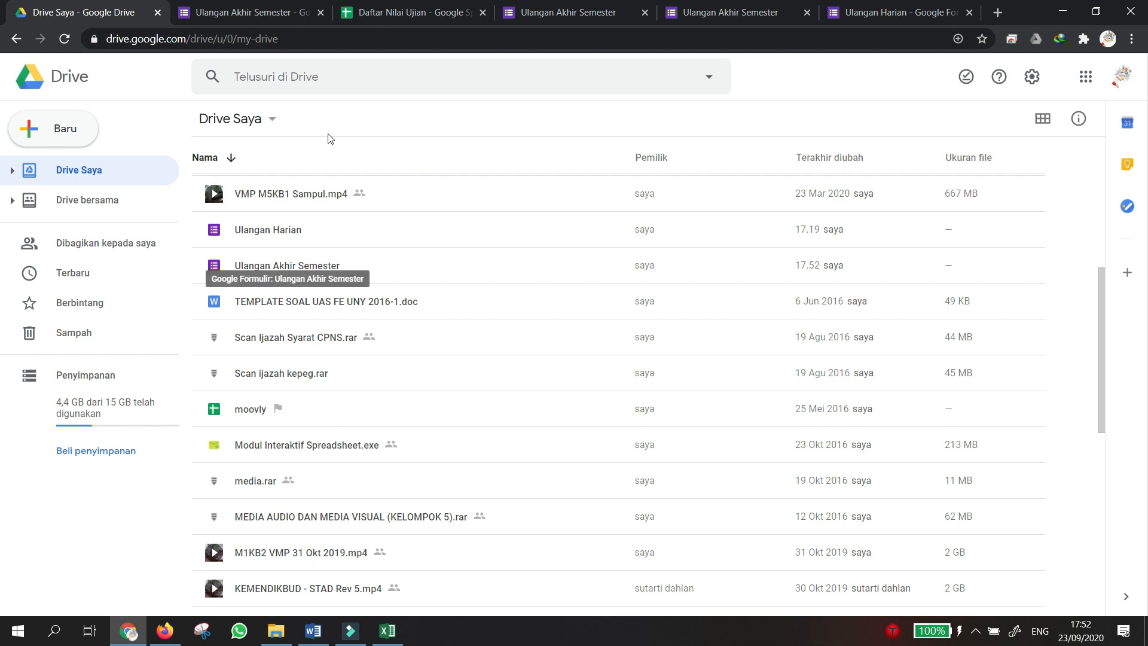
Confirm My Drive holds both the Daftar Nilai Ujian sheet and Ulangan Akhir Semester form, then return to the form.
{"action": "left_click", "coordinate": [386, 12]}
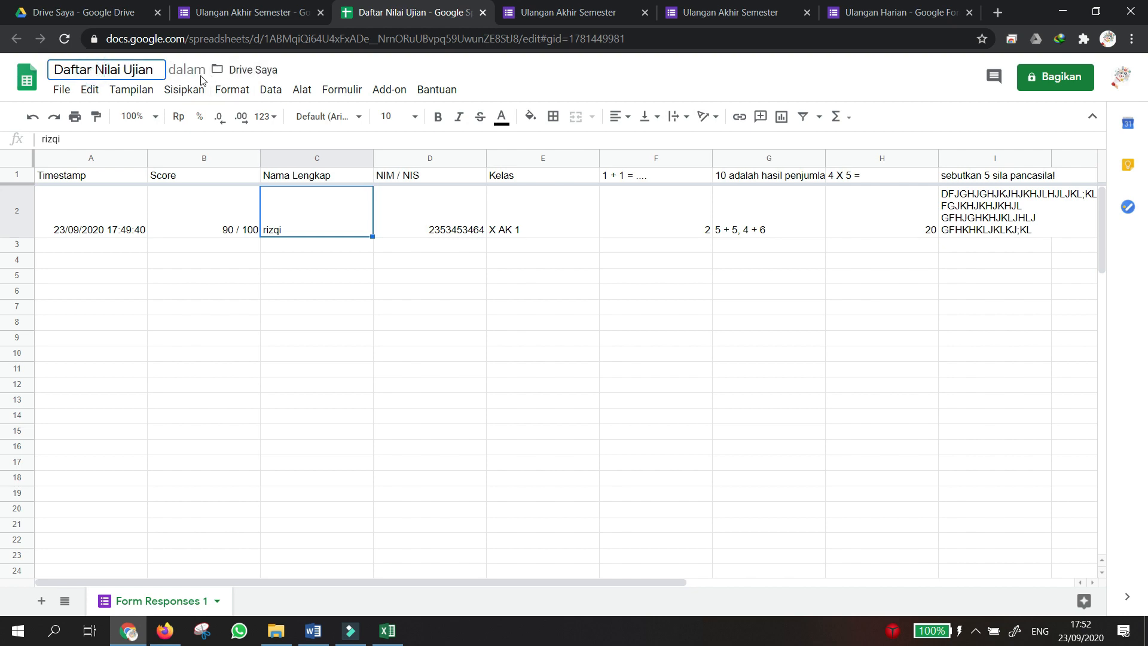
{"action": "left_click", "coordinate": [232, 70]}
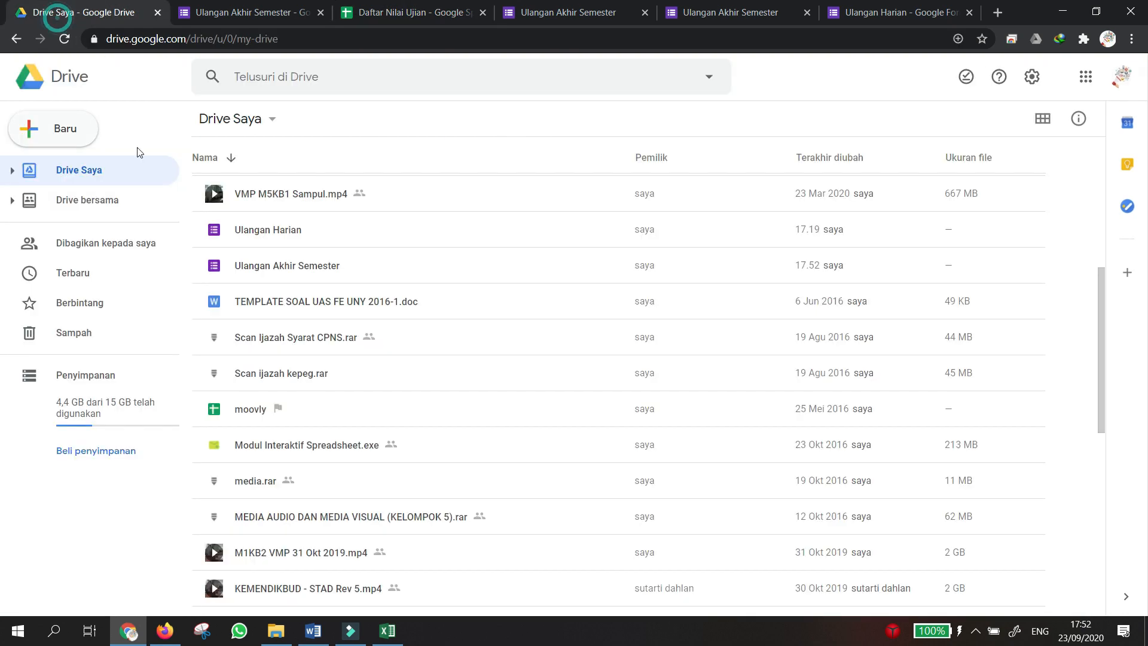
{"action": "scroll", "coordinate": [281, 414], "scroll_direction": "down", "scroll_amount": 6}
{"action": "scroll", "coordinate": [281, 414], "scroll_direction": "down", "scroll_amount": 3}
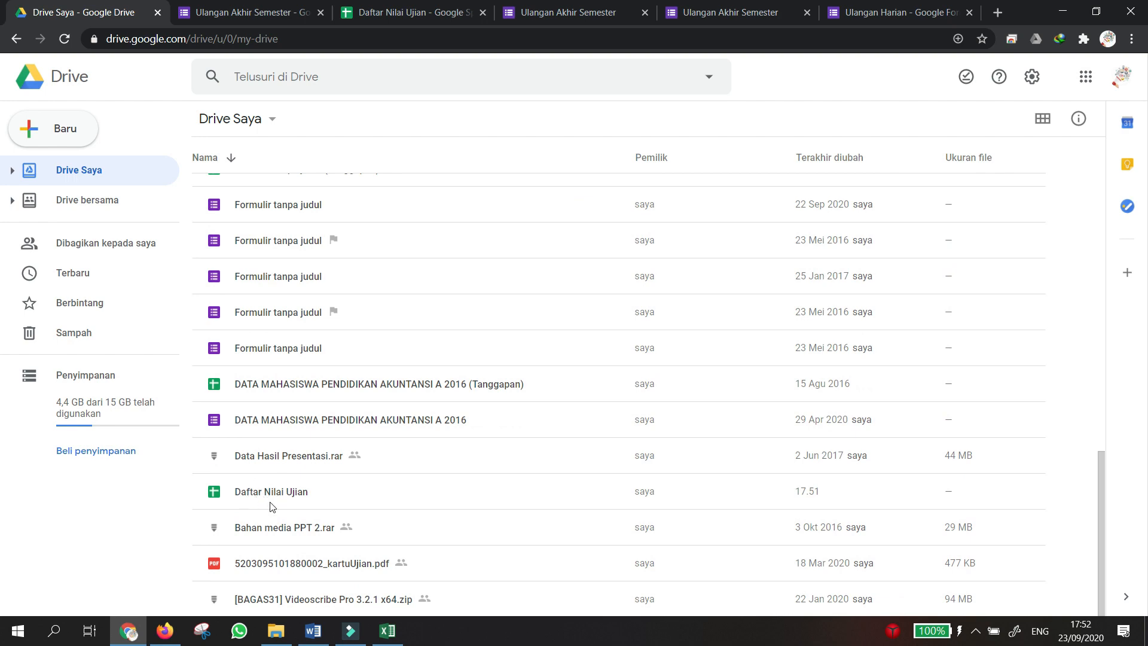
{"action": "scroll", "coordinate": [272, 506], "scroll_direction": "up", "scroll_amount": 15}
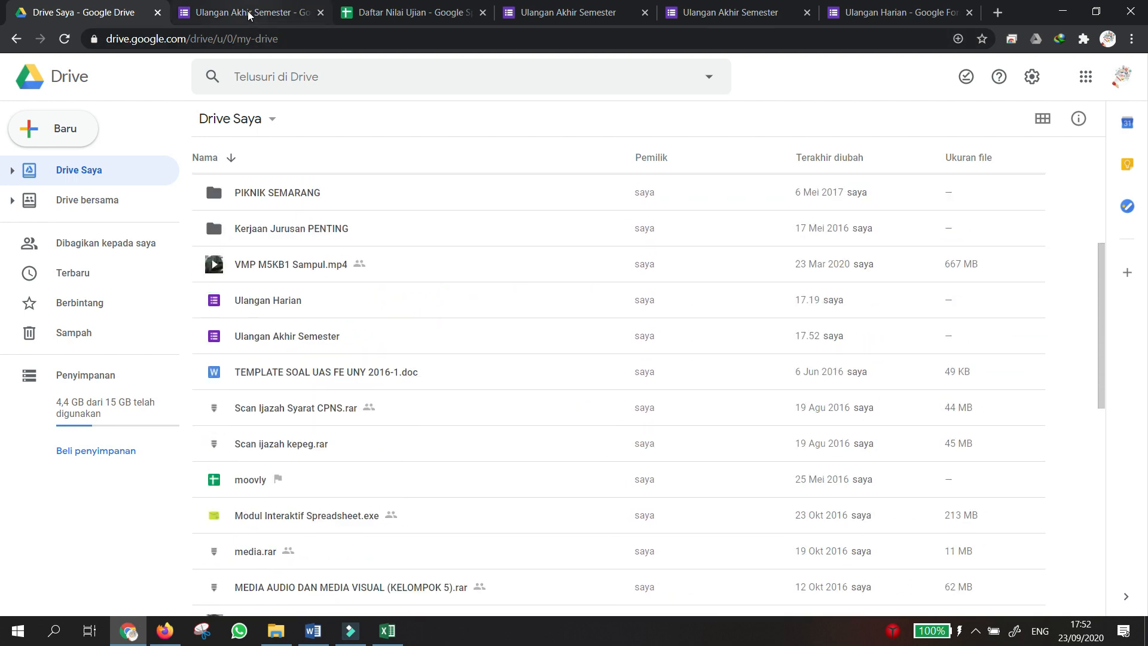
{"action": "left_click", "coordinate": [250, 16]}
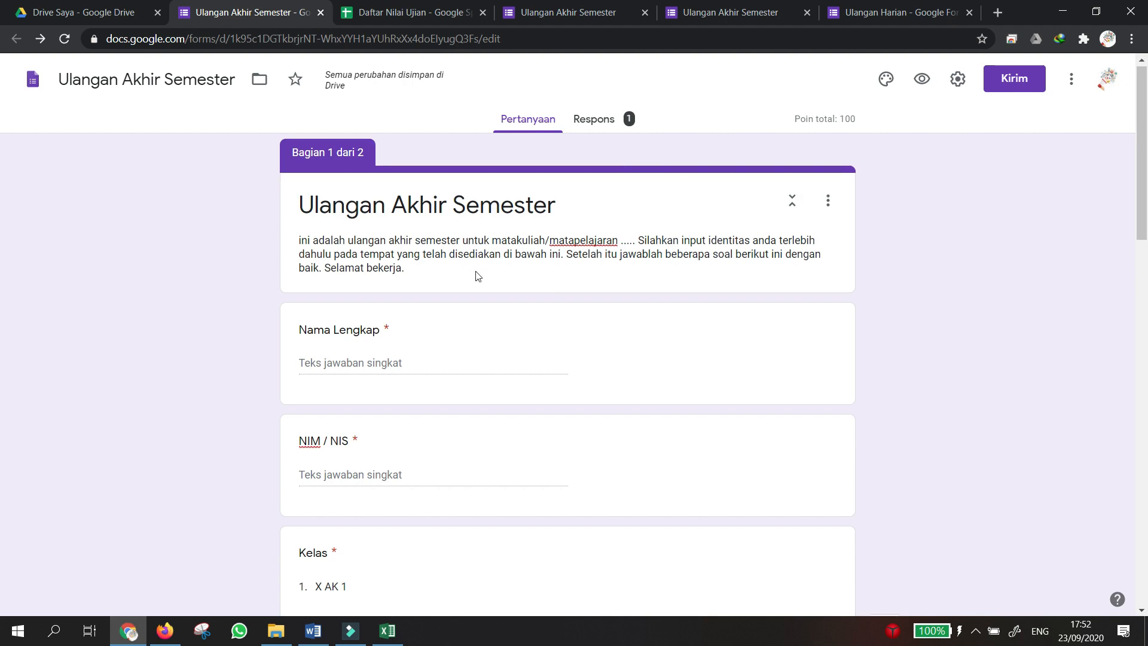
{"action": "scroll", "coordinate": [475, 274], "scroll_direction": "down", "scroll_amount": 4}
{"action": "scroll", "coordinate": [474, 277], "scroll_direction": "up", "scroll_amount": 3}
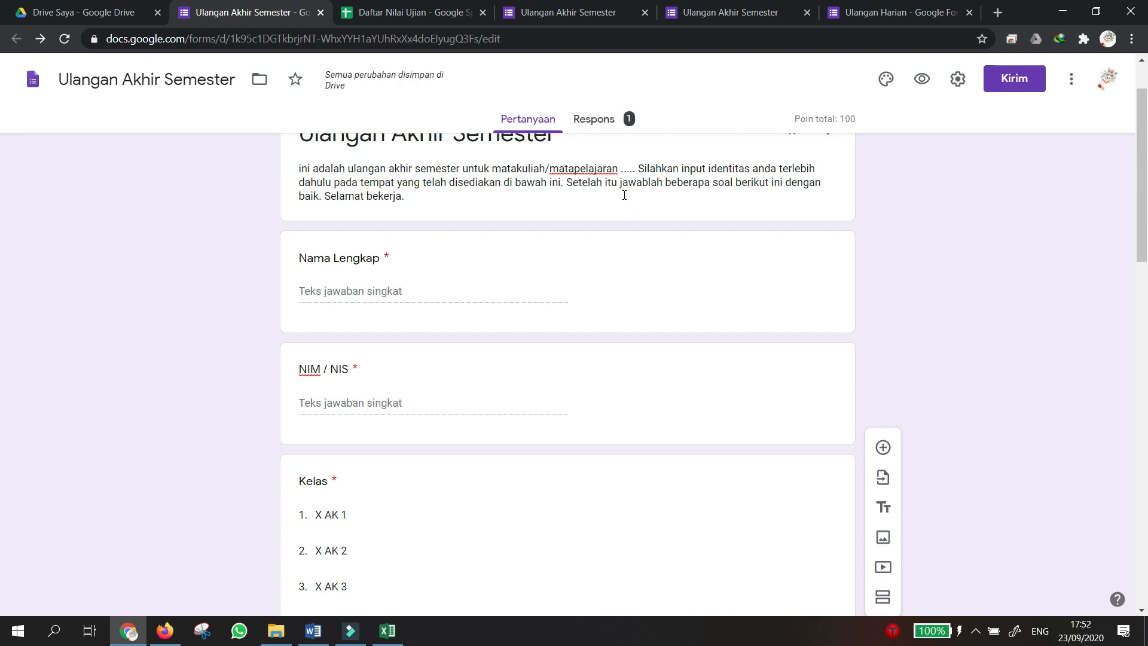
{"action": "scroll", "coordinate": [525, 309], "scroll_direction": "down", "scroll_amount": 10}
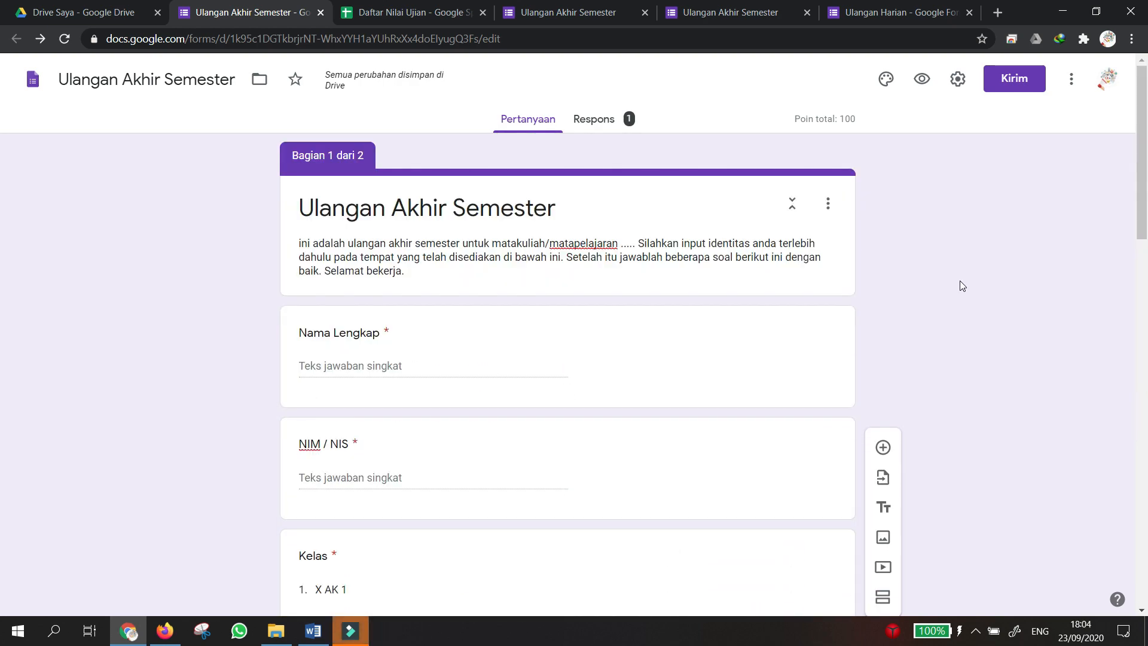
{"action": "scroll", "coordinate": [959, 280], "scroll_direction": "down", "scroll_amount": 9}
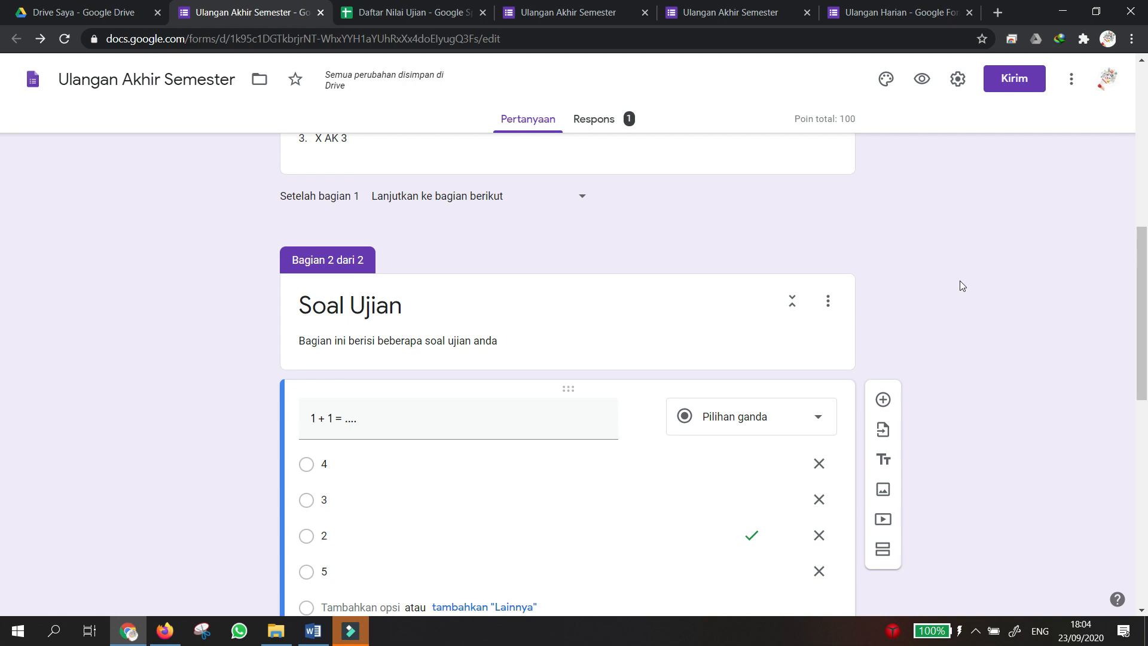
{"action": "scroll", "coordinate": [960, 281], "scroll_direction": "down", "scroll_amount": 1}
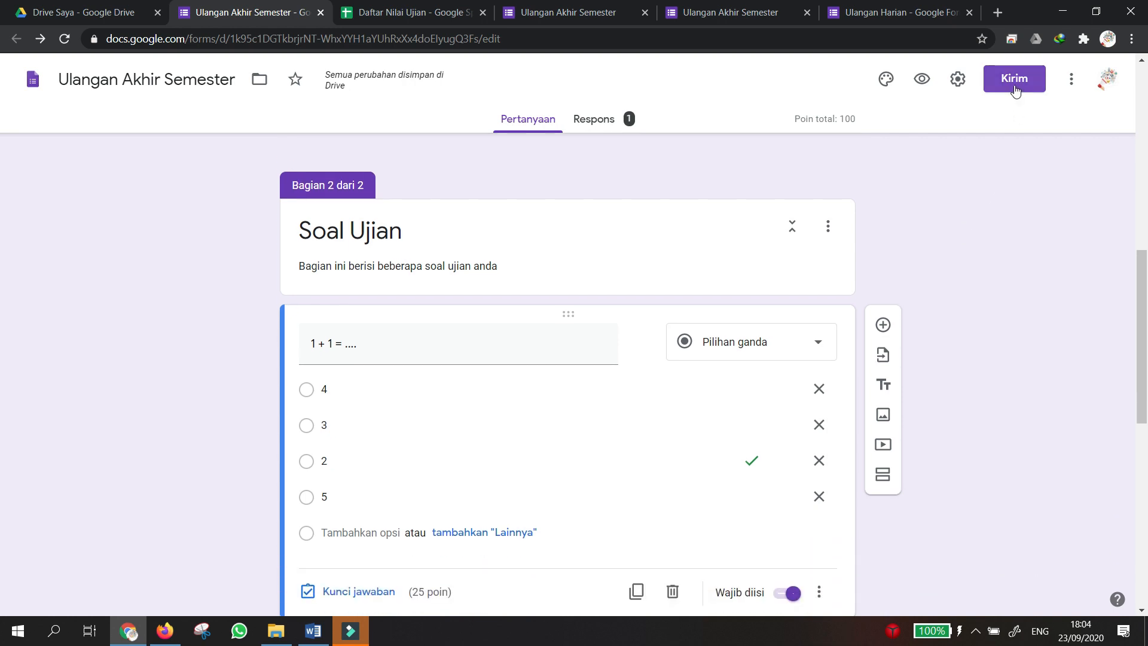
{"action": "left_click", "coordinate": [1014, 84]}
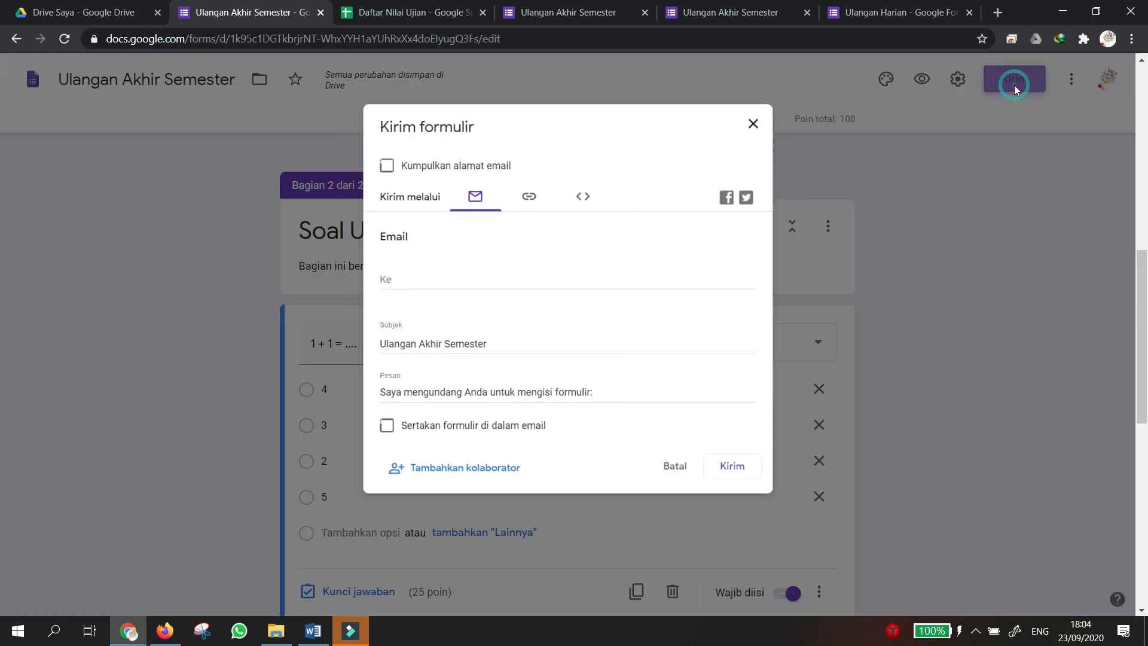
{"action": "left_click", "coordinate": [526, 189]}
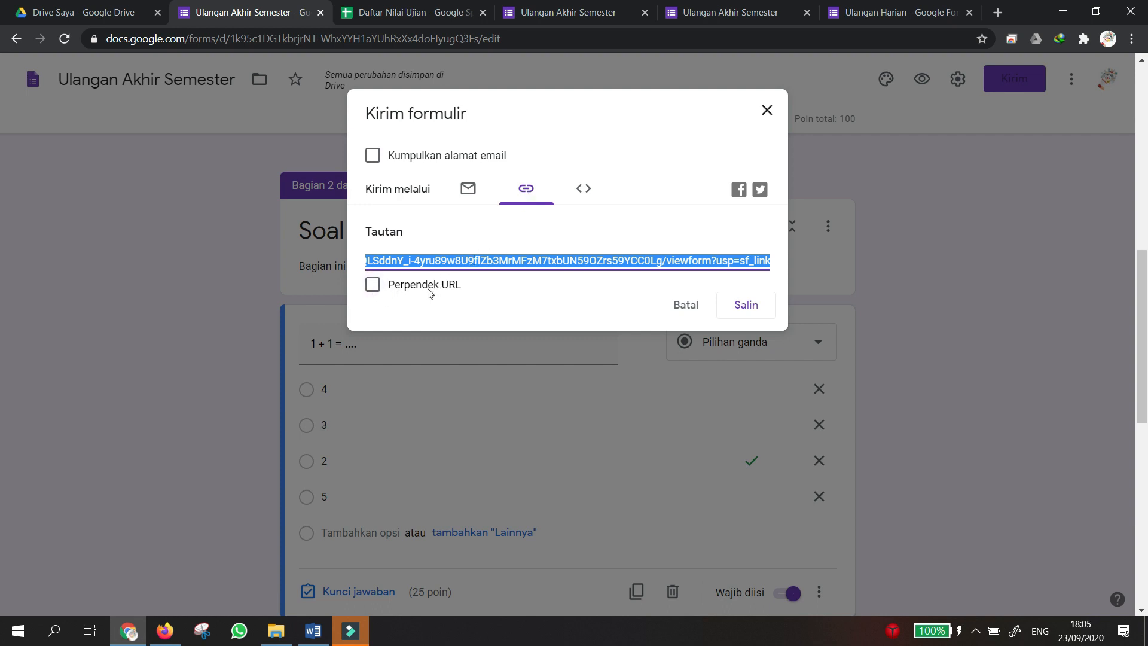
{"action": "left_click", "coordinate": [374, 285]}
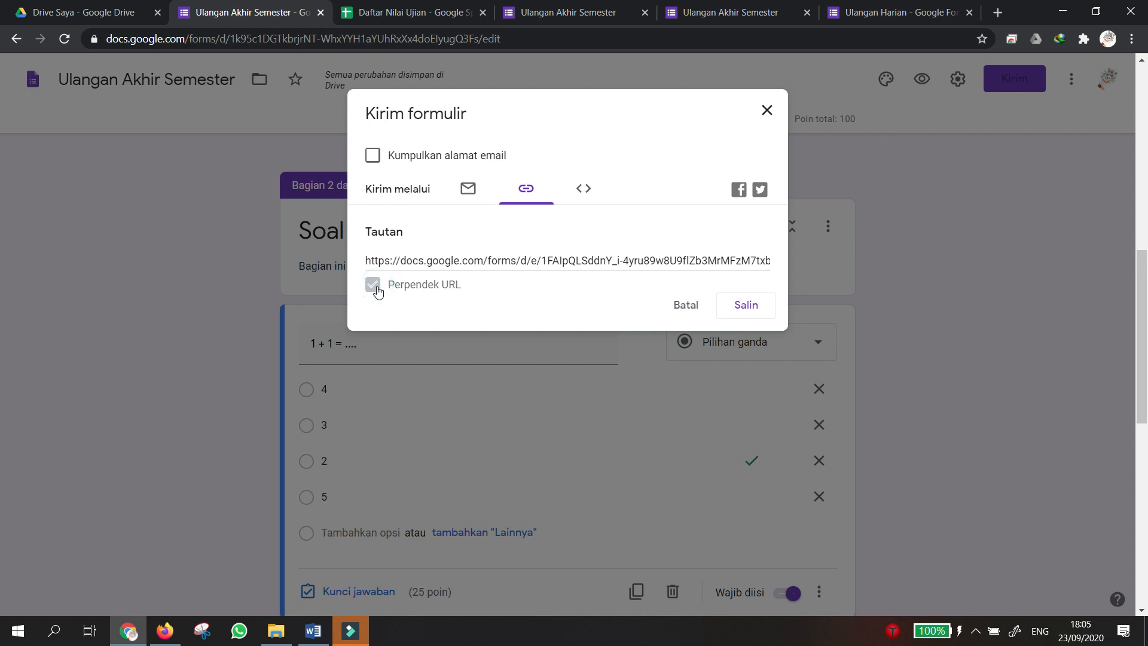
{"action": "left_click", "coordinate": [746, 306]}
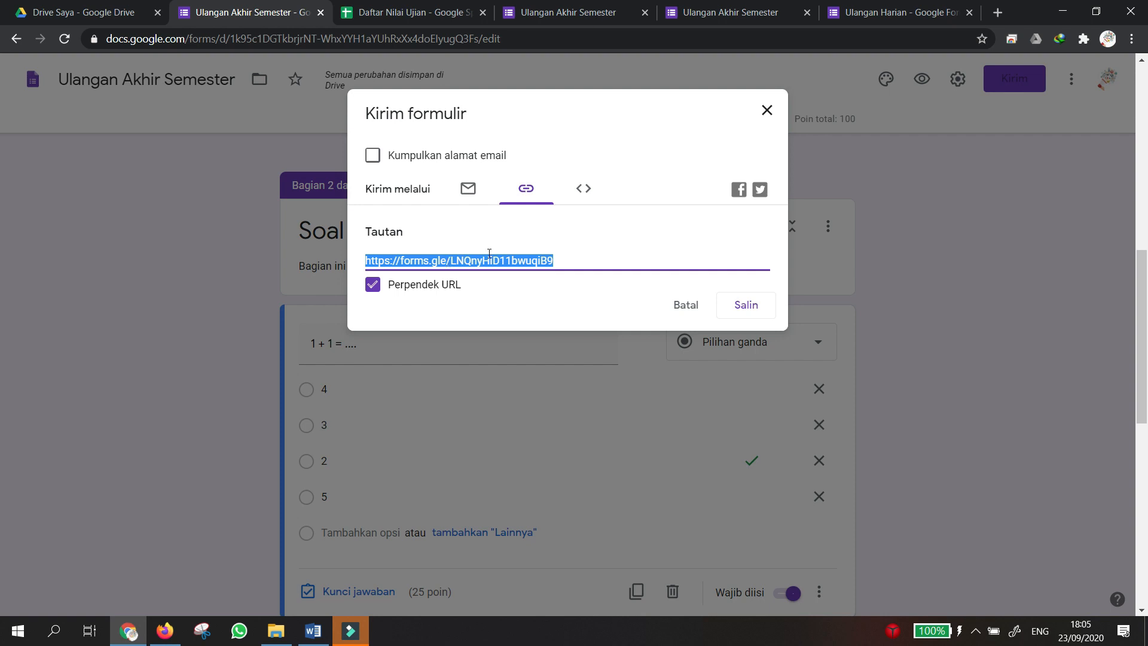
{"action": "left_click", "coordinate": [767, 110]}
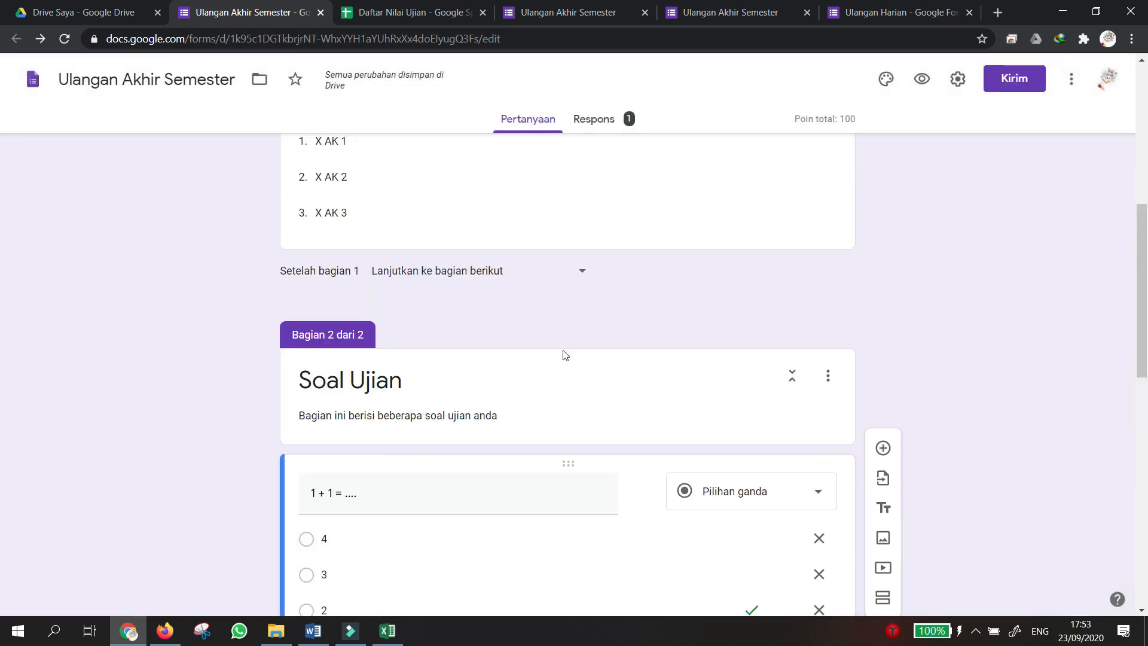
{"action": "scroll", "coordinate": [563, 354], "scroll_direction": "up", "scroll_amount": 3}
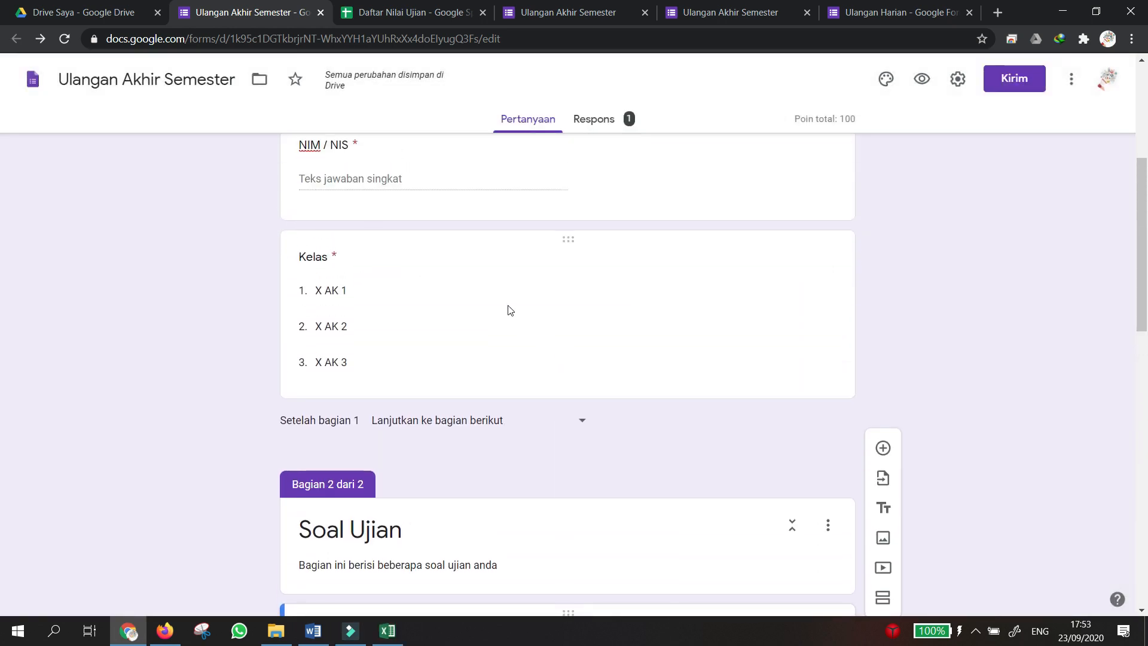